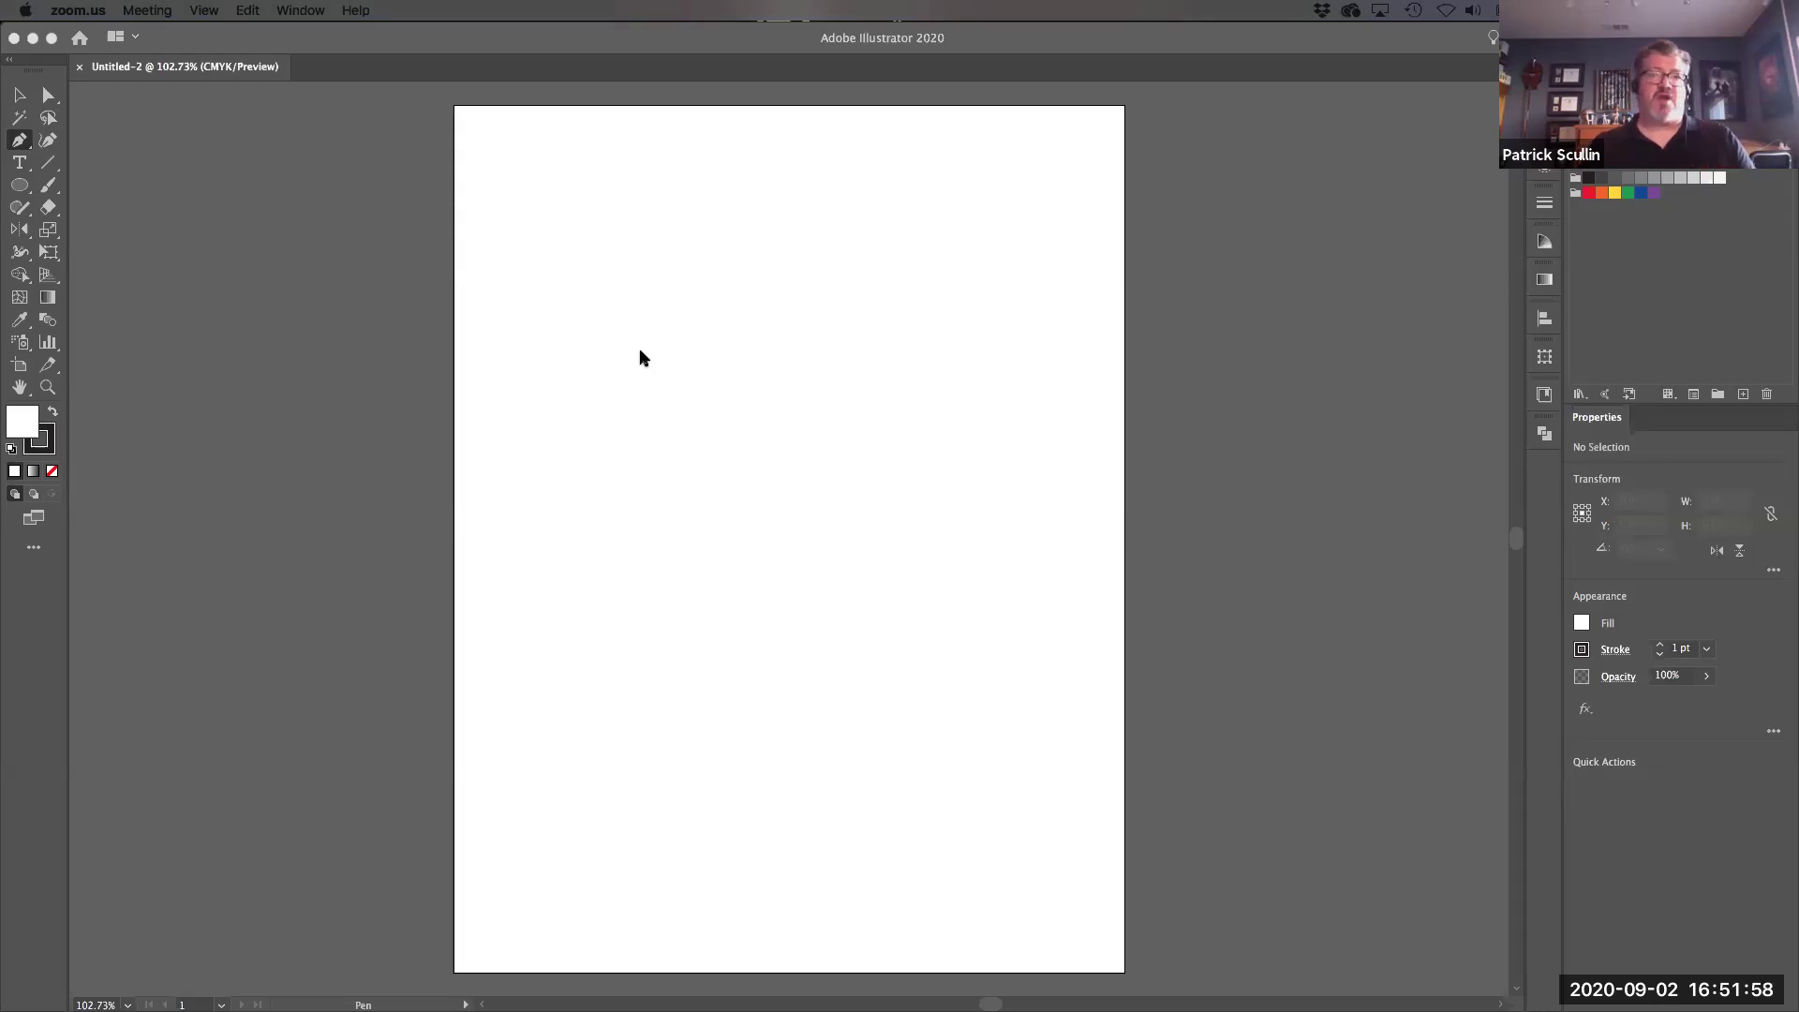
Step: Make the blank Untitled-2 Illustrator document the active window
left_click(17, 192)
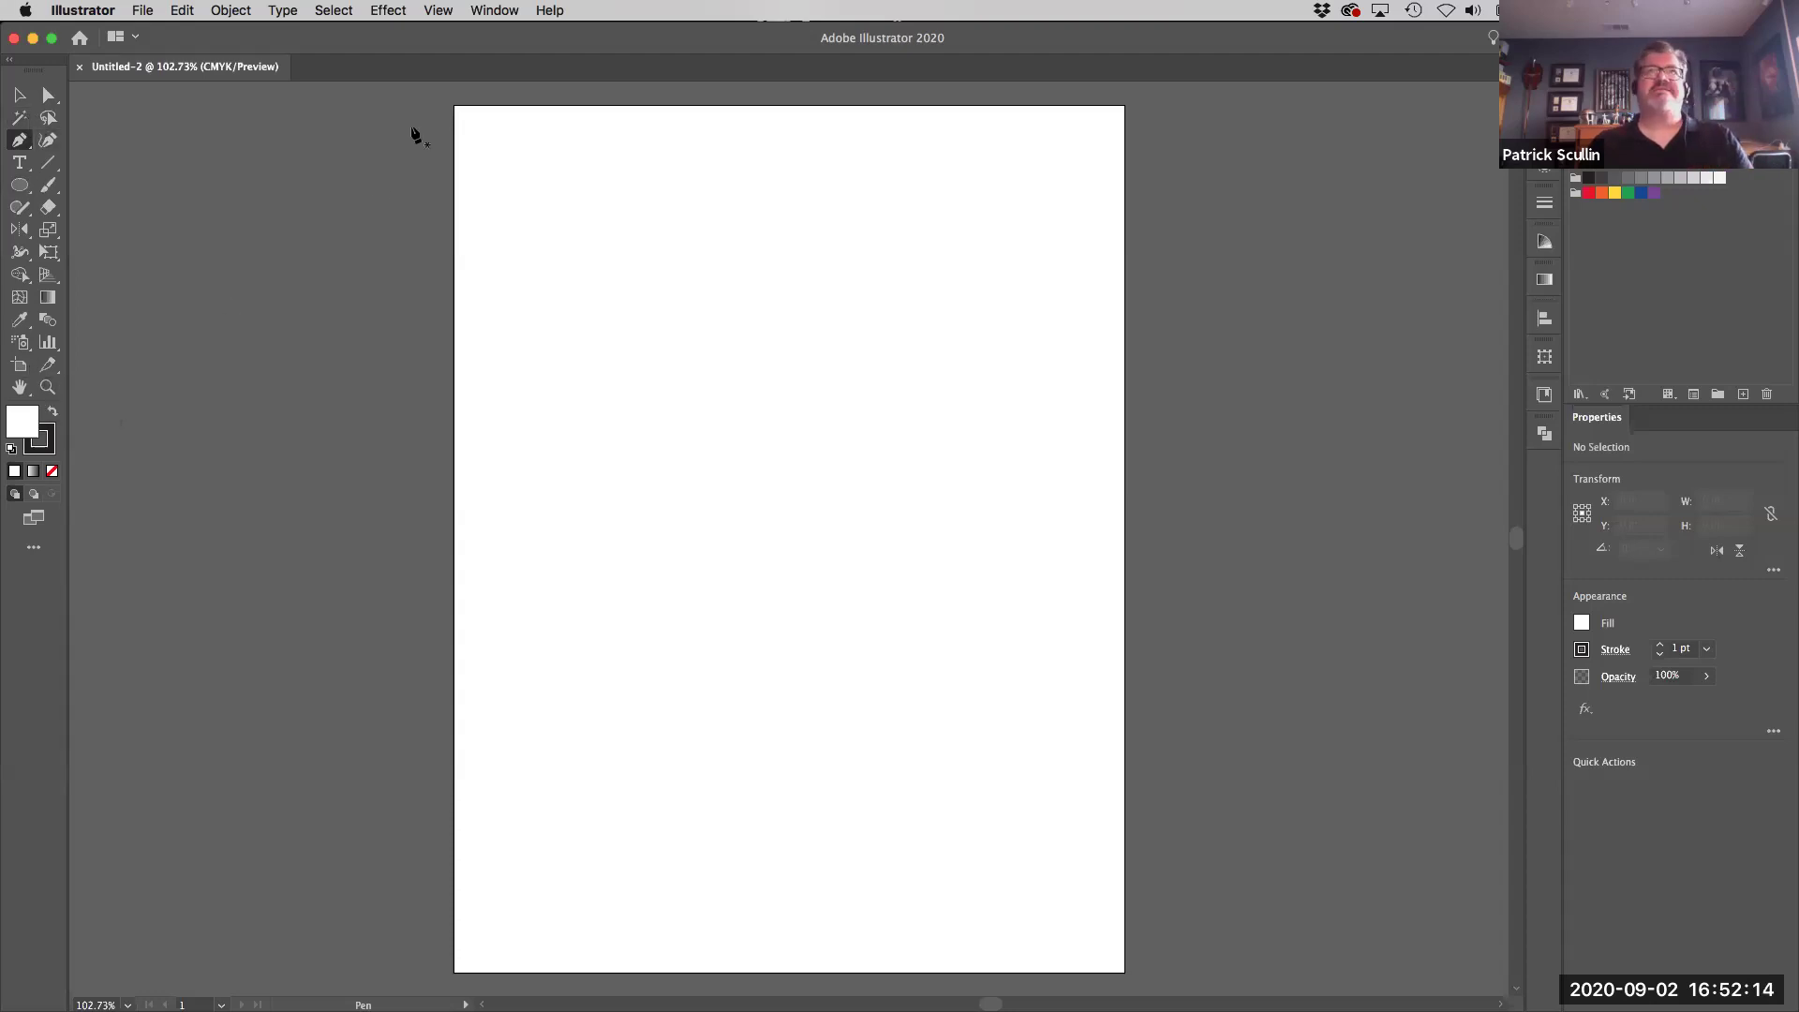
Step: Look over the Window menu's Toolbars options, then open the Ellipse tool's shape-tools flyout
left_click(488, 9)
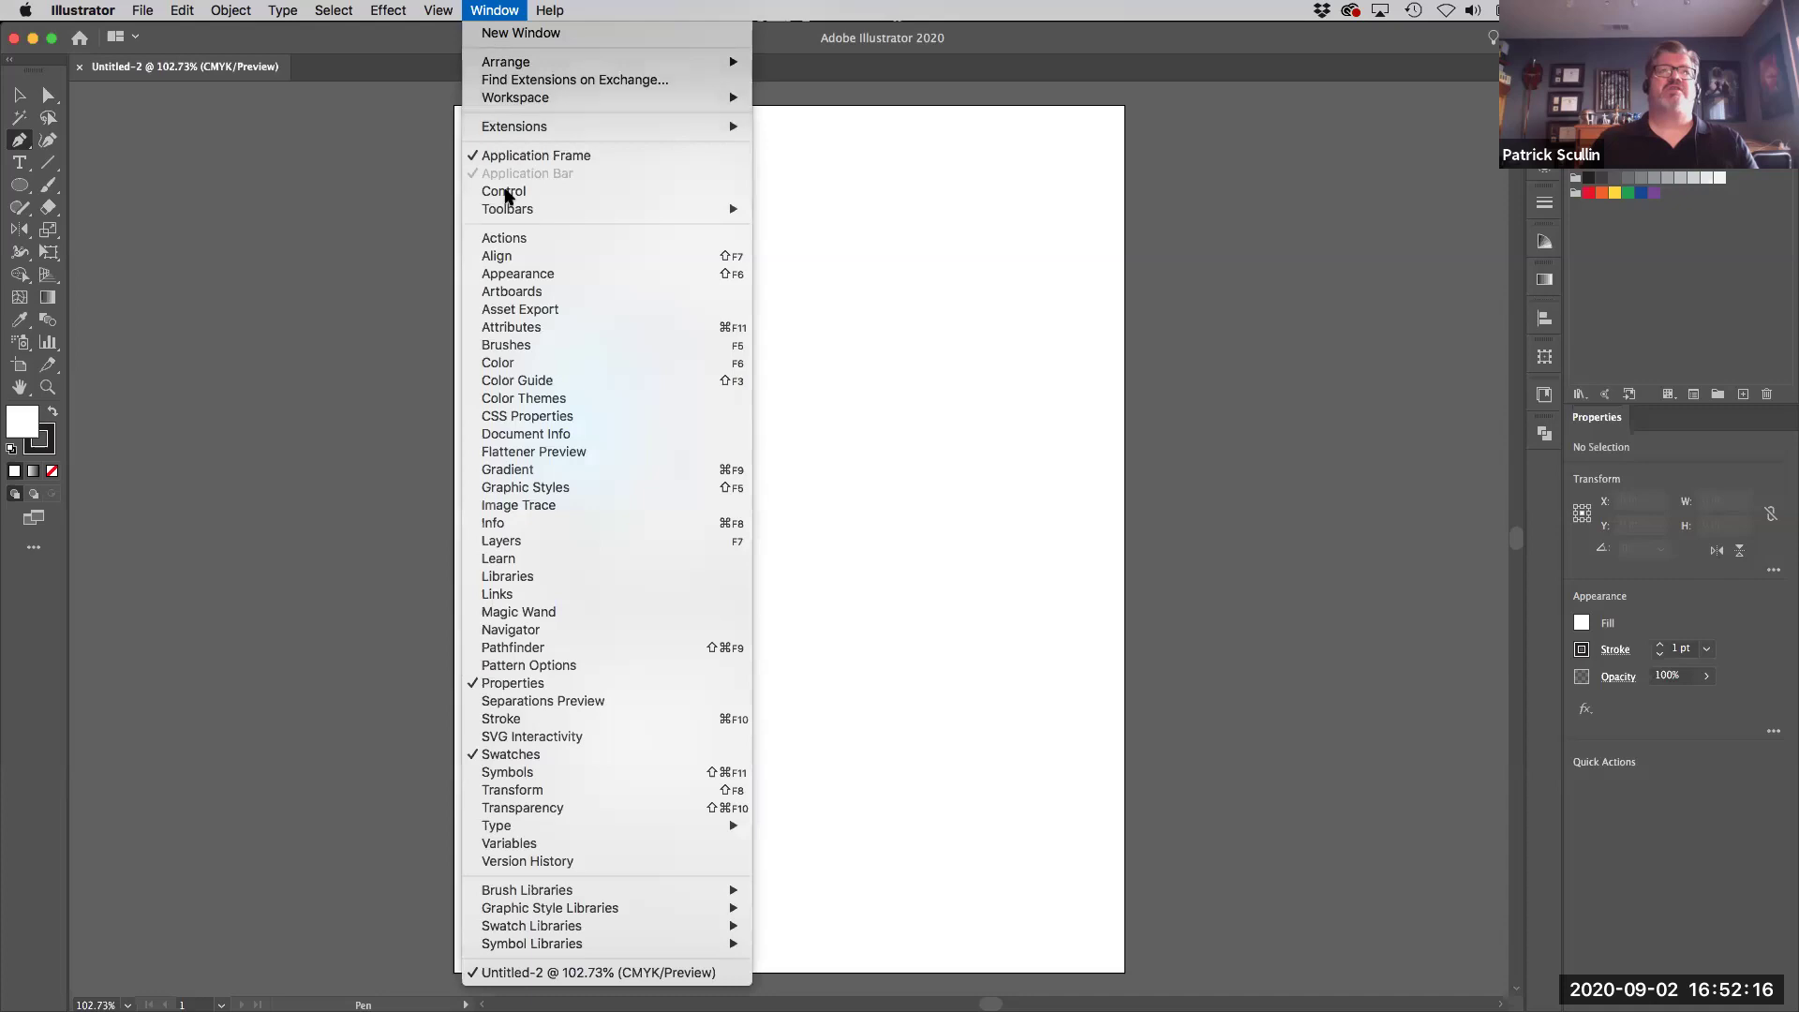
mouse_move(737, 213)
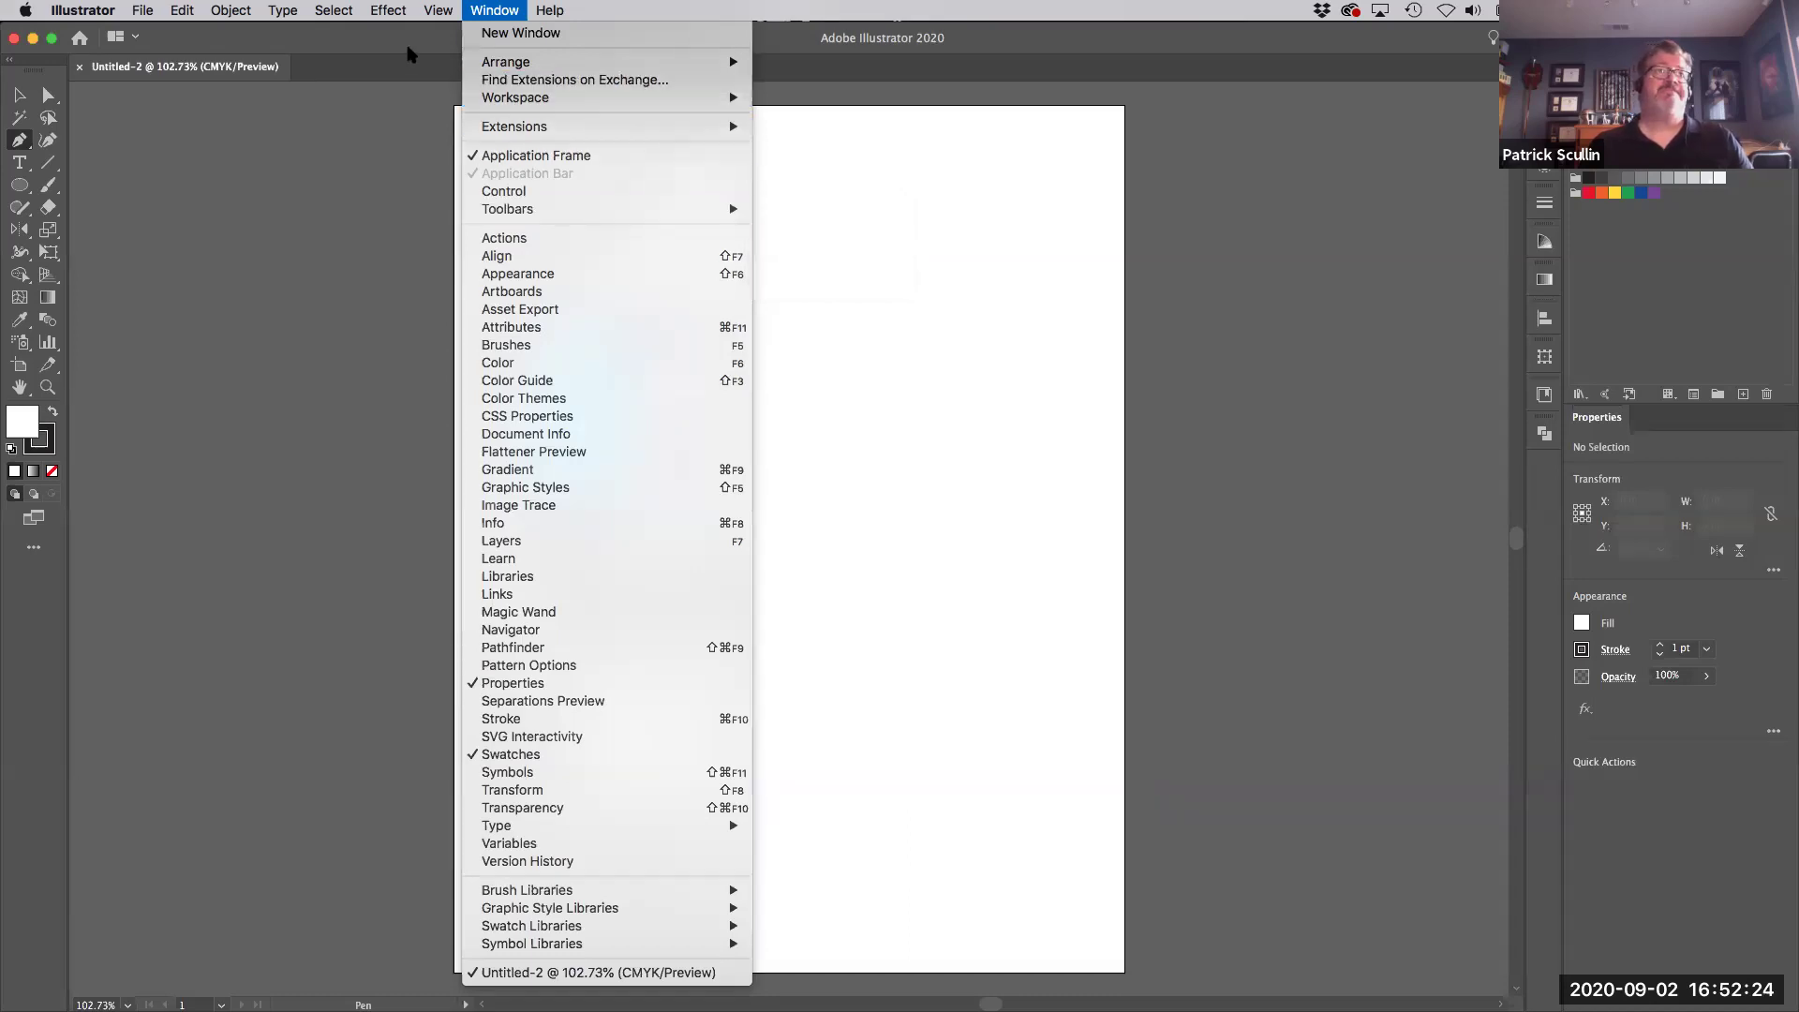
left_click(138, 166)
left_click(21, 185)
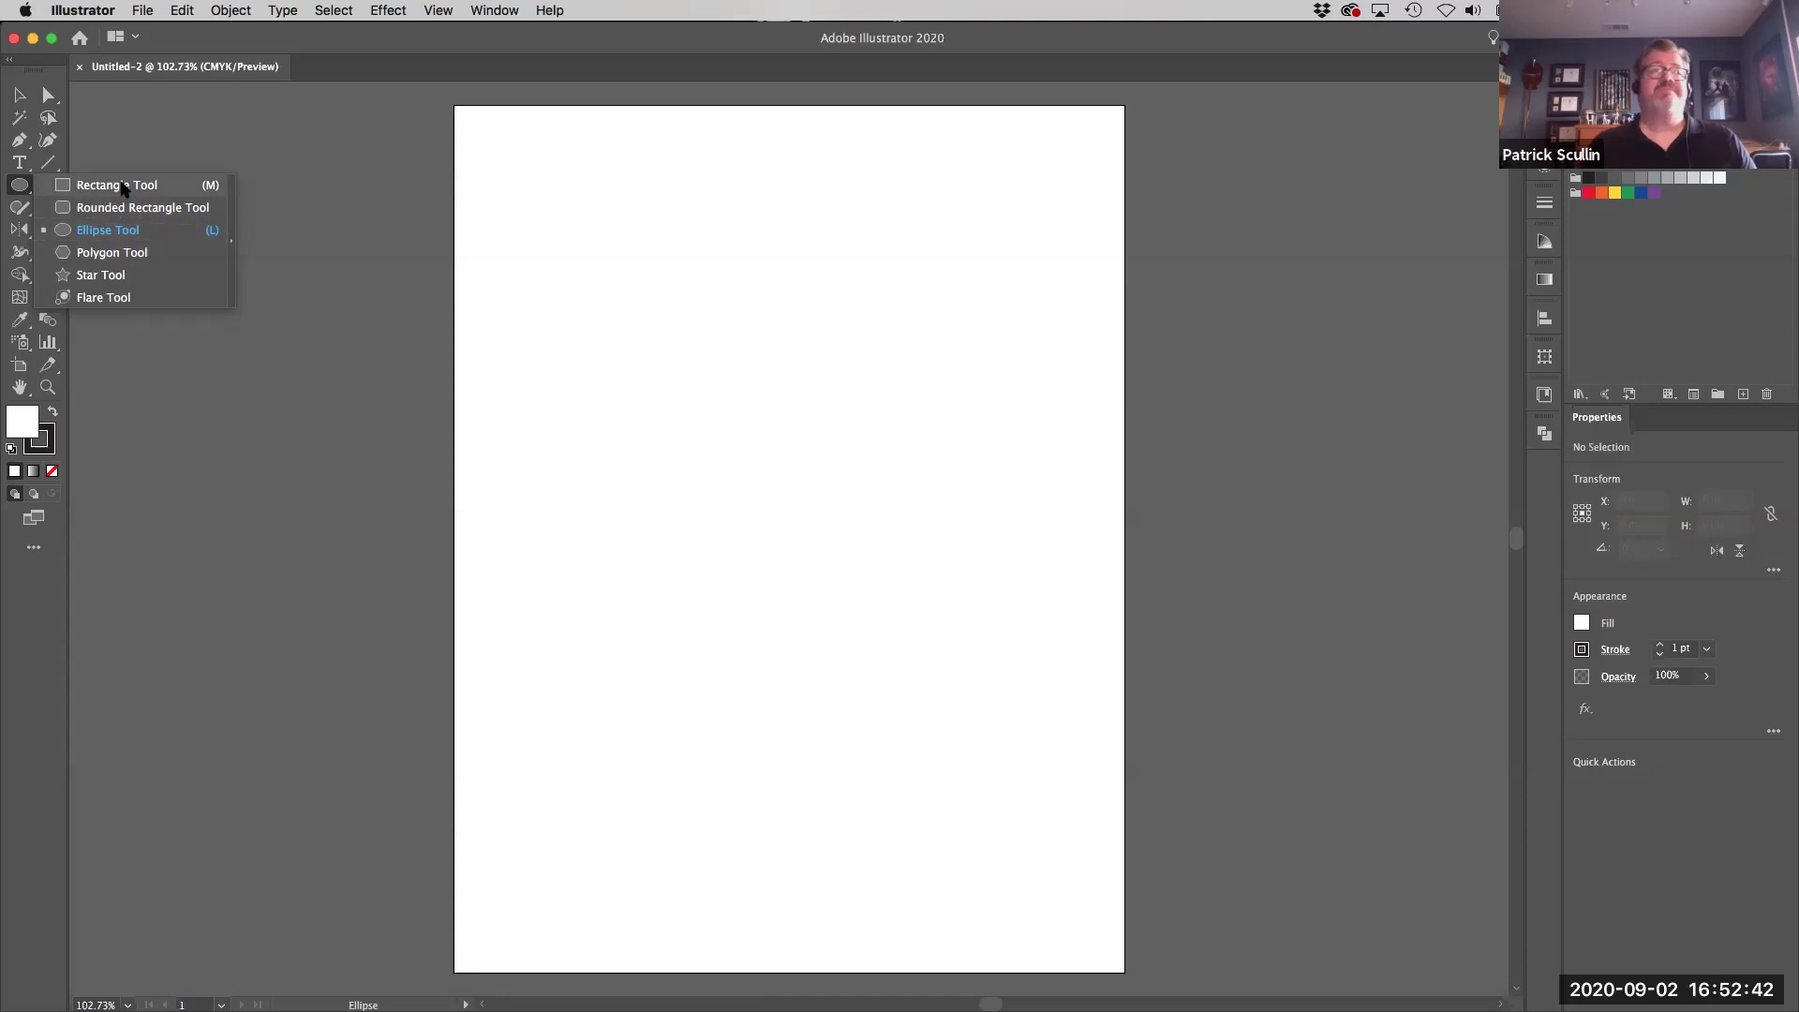
Step: Draw a 4.3685 × 4.0717 in rectangle in the artboard's upper left, undoing two extra rectangles
left_click(123, 187)
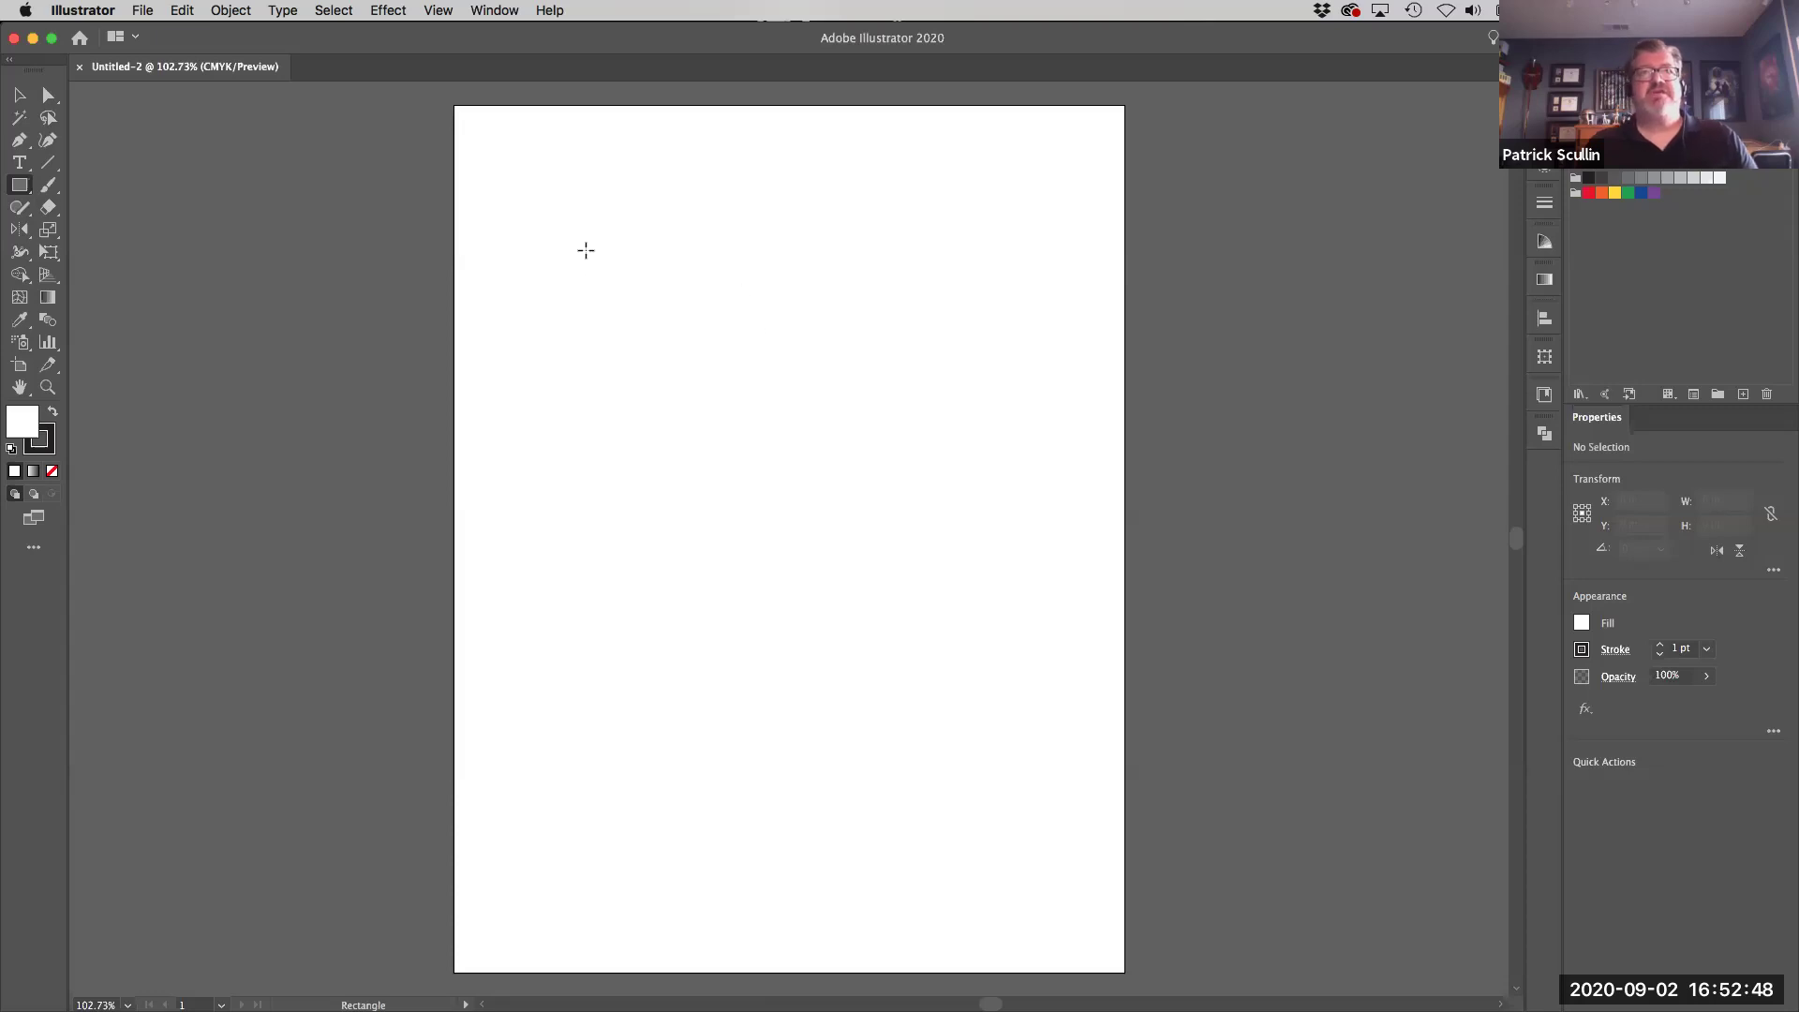
left_click_drag(587, 251, 932, 571)
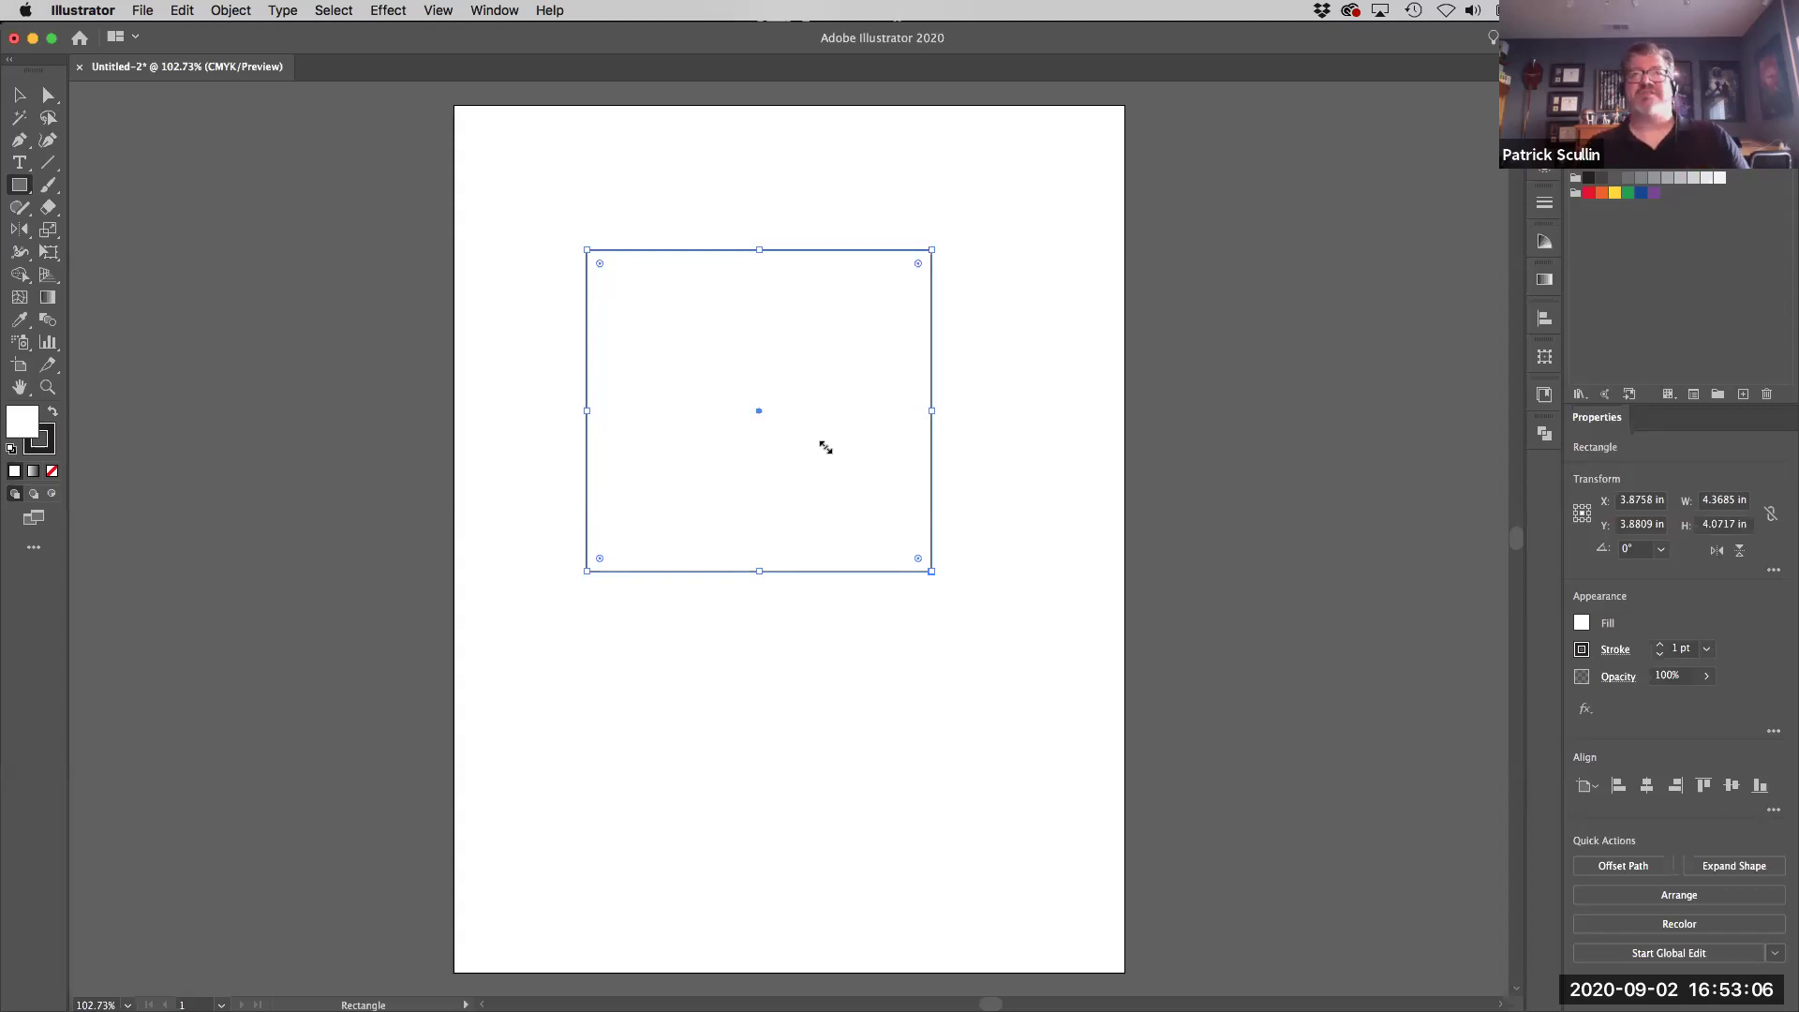
left_click_drag(978, 421, 1159, 619)
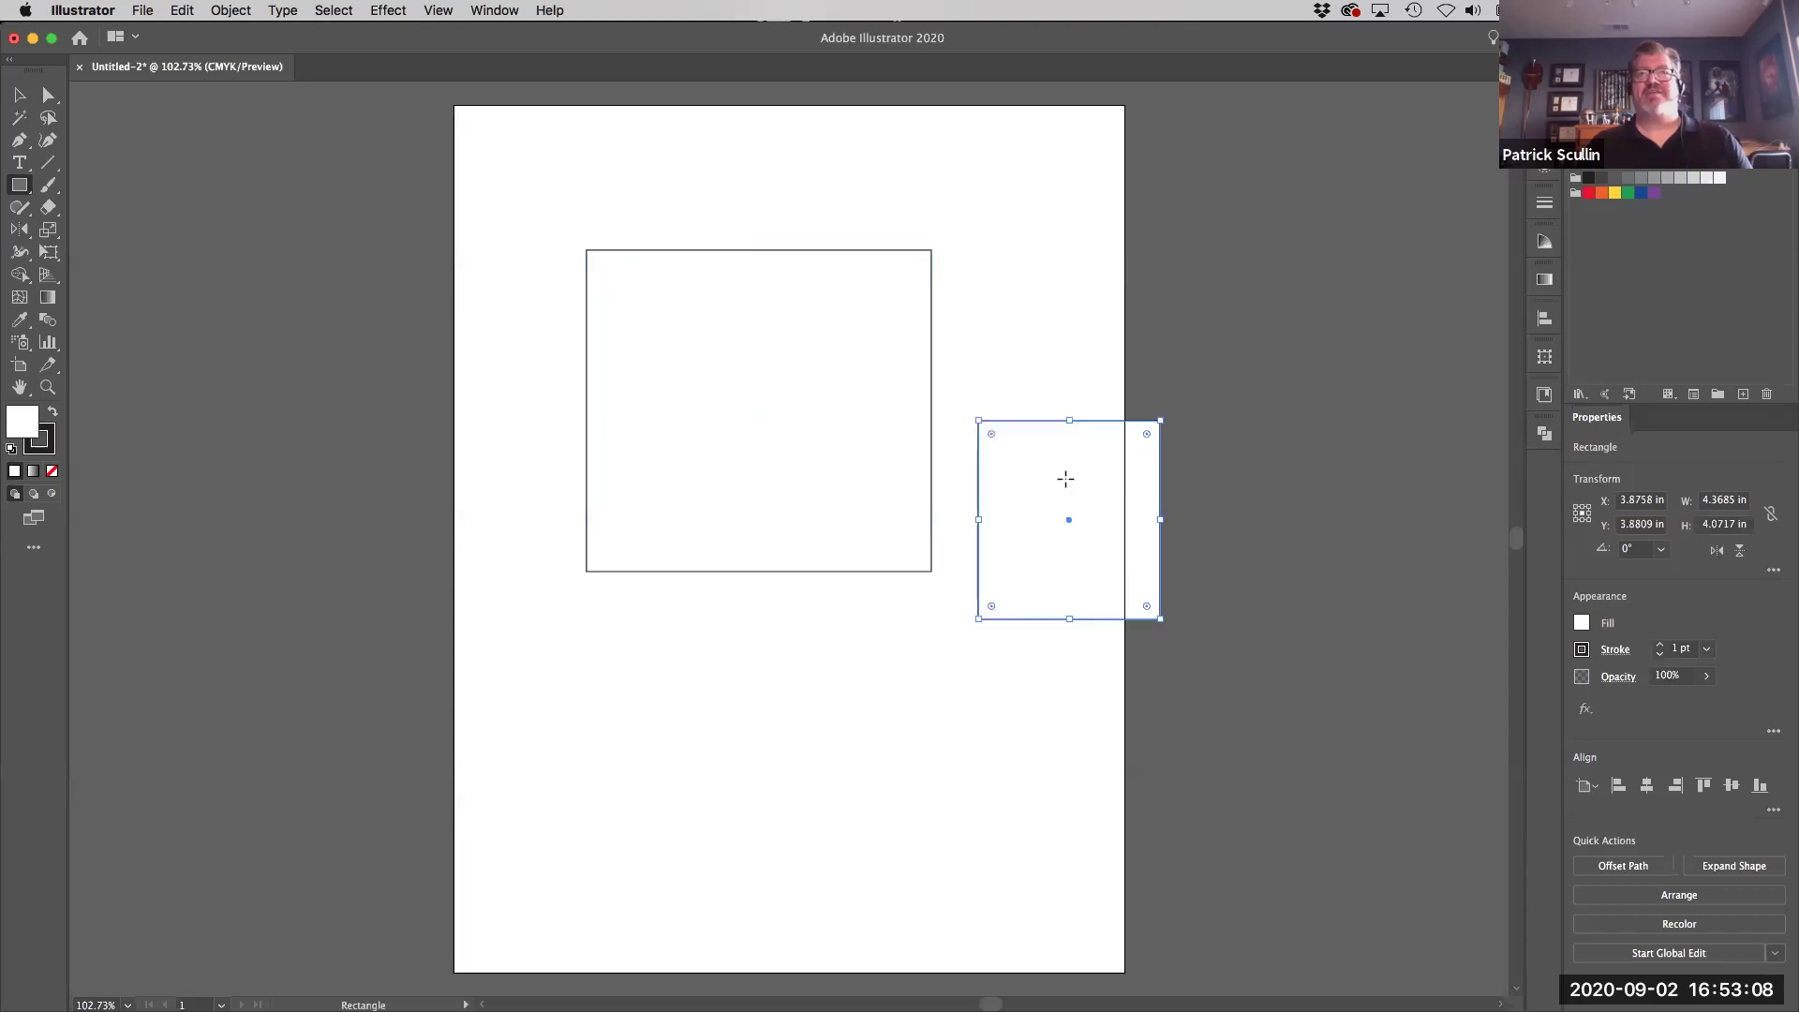
left_click_drag(1008, 375, 1113, 461)
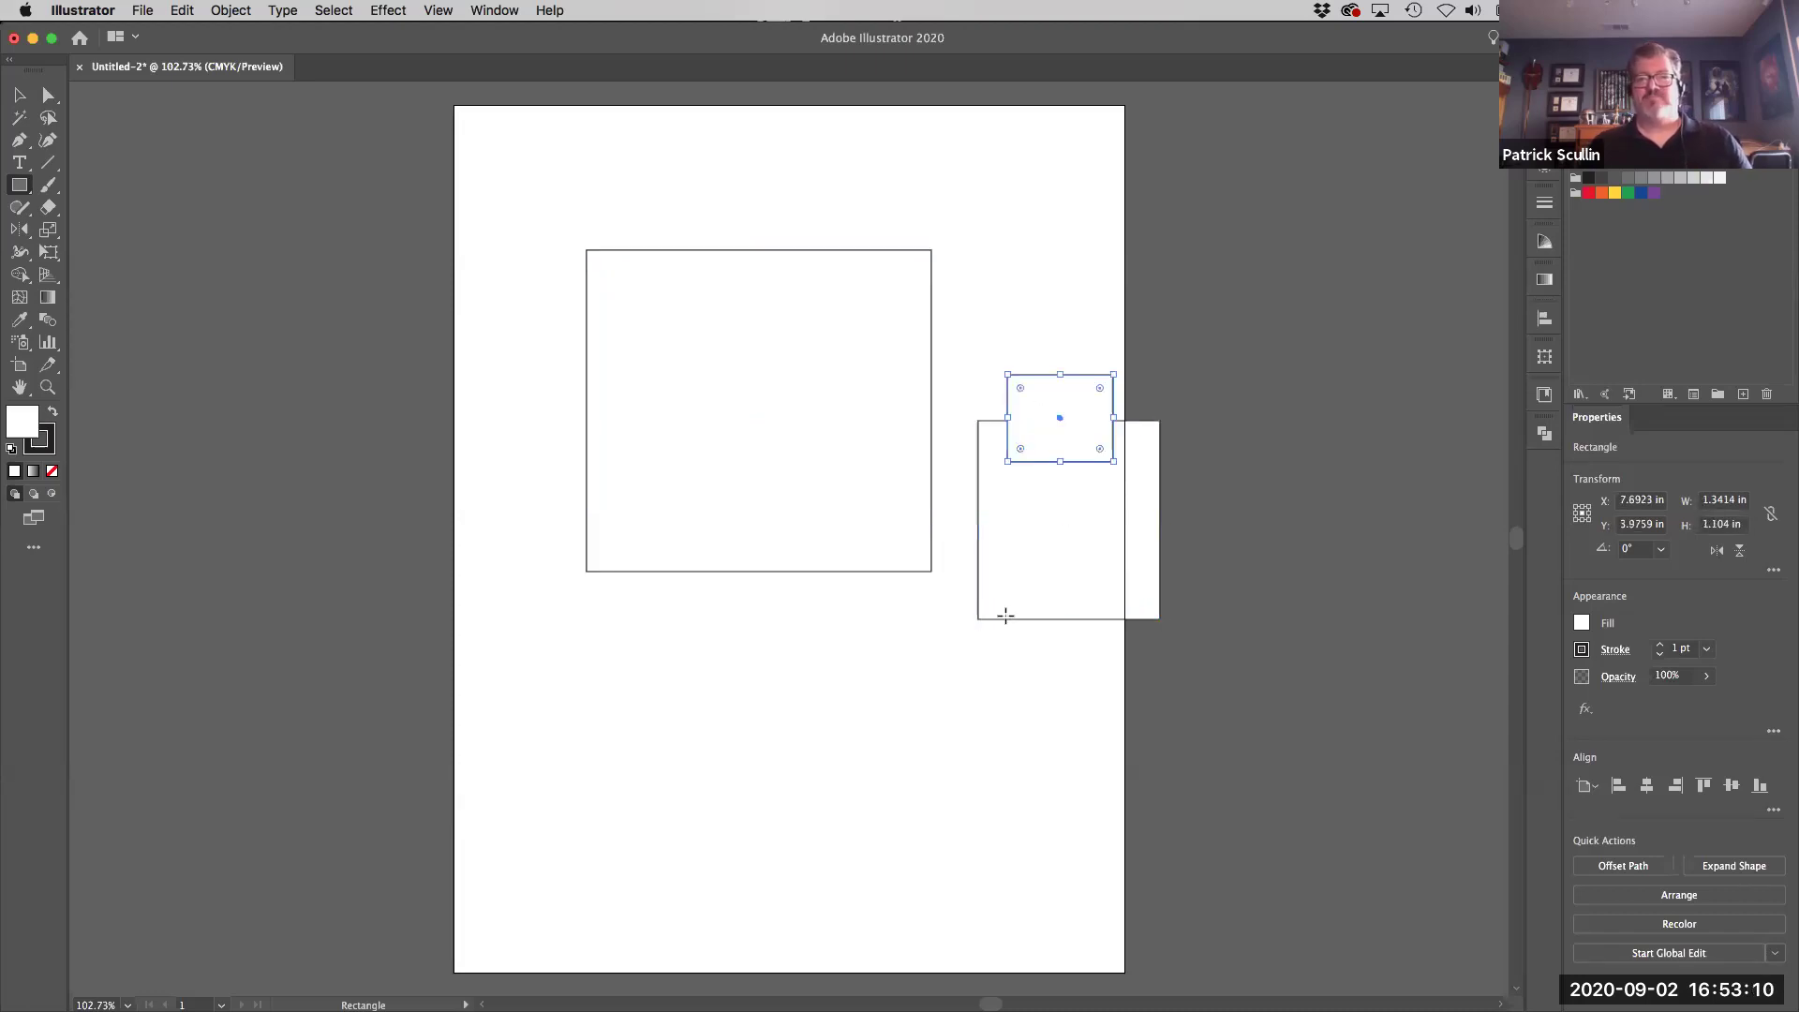
key("super+z")
key("super+z")
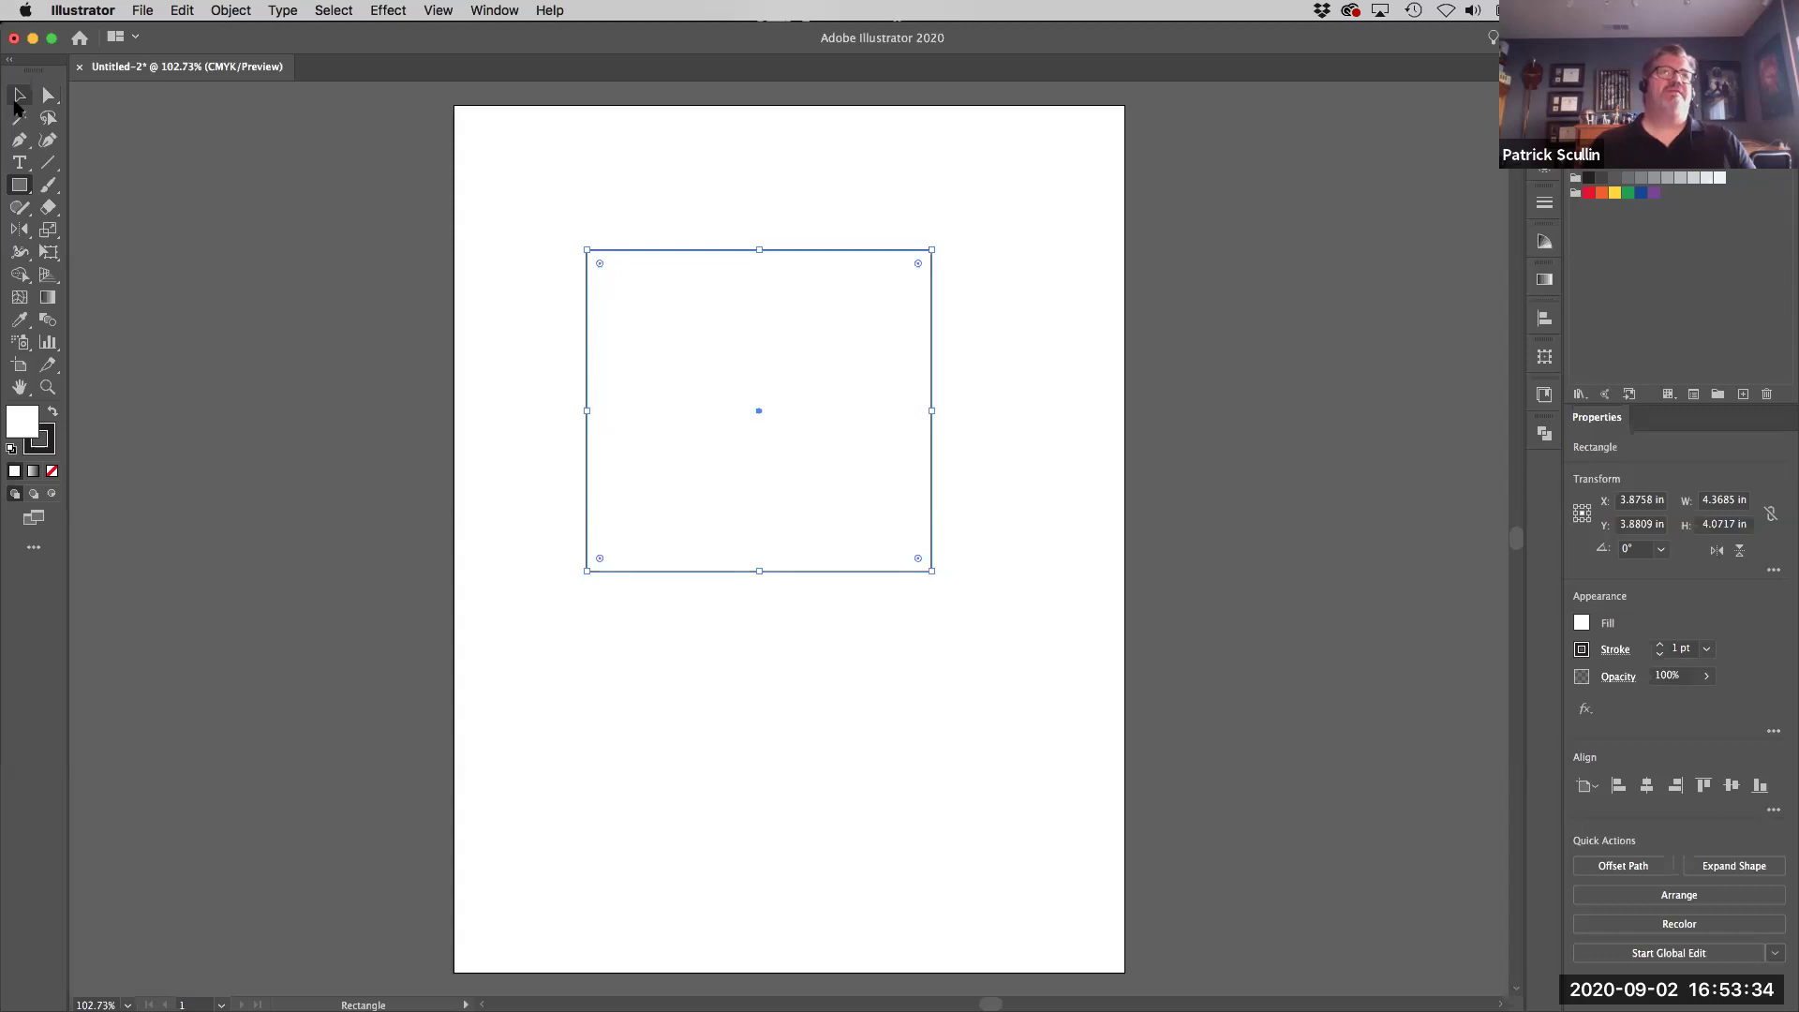
Step: Move the rectangle right and resize it to about 4.97 × 4.46 in
left_click(17, 101)
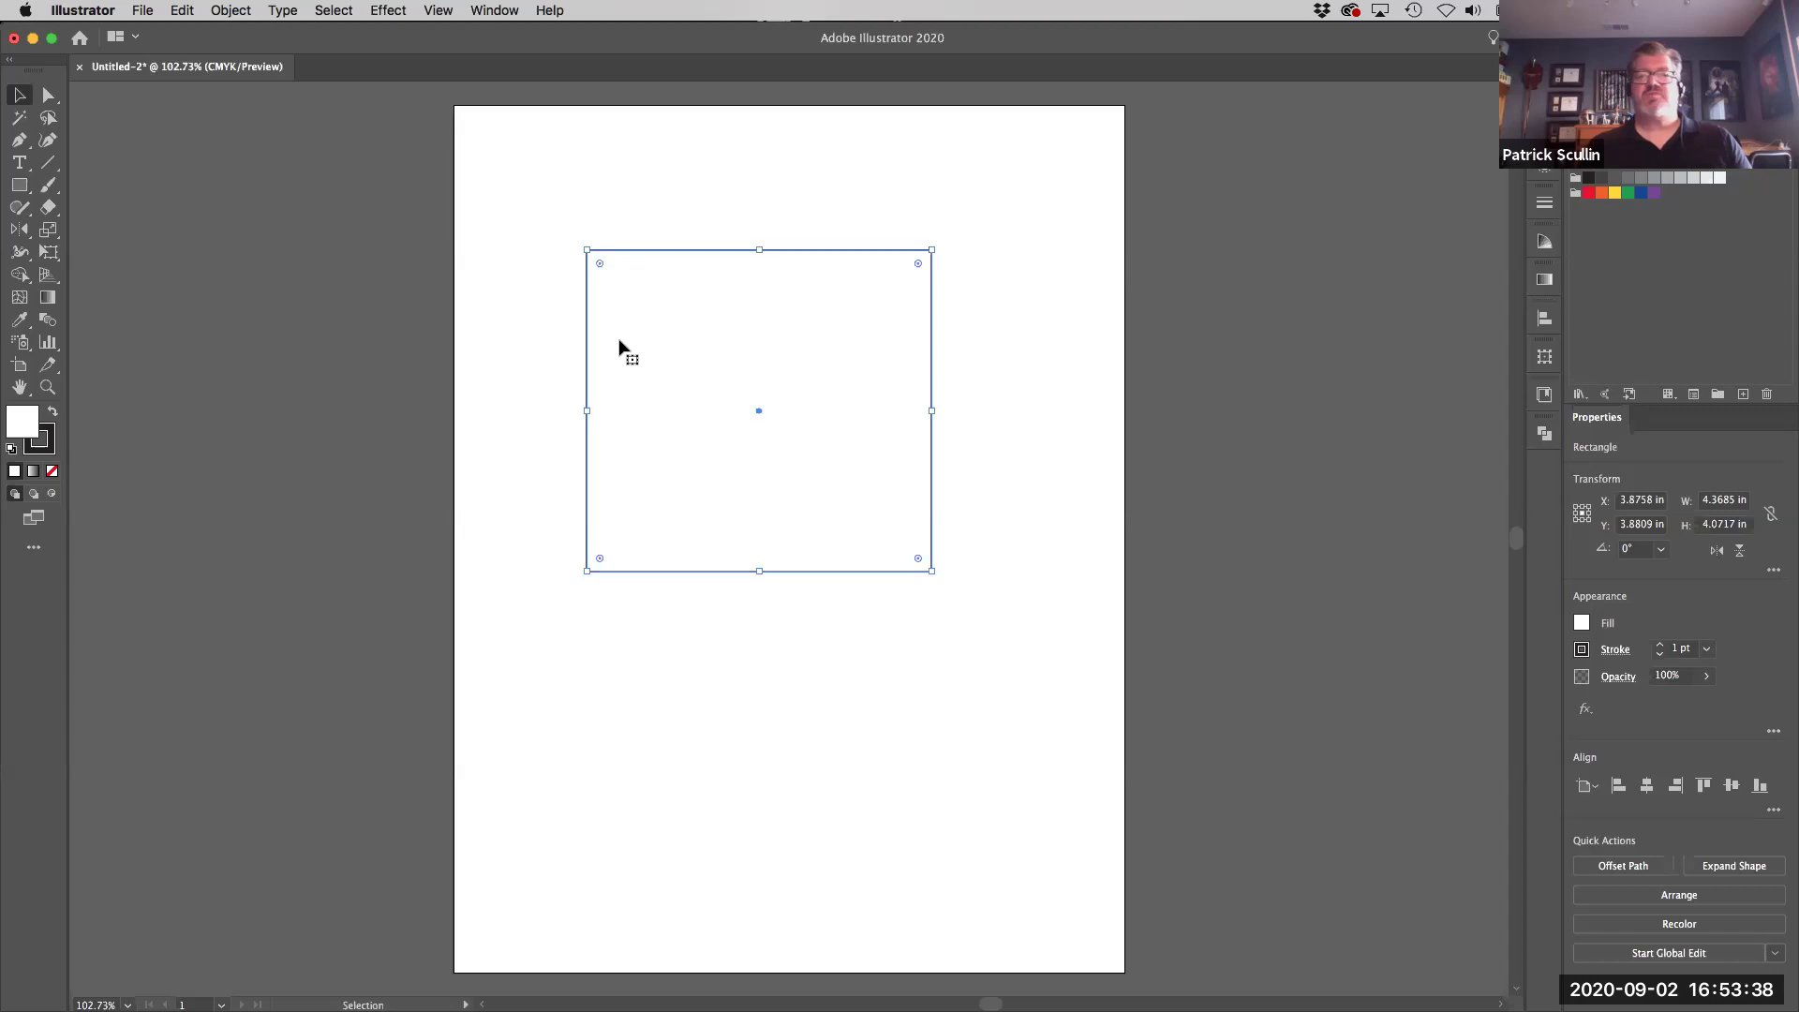
left_click_drag(643, 366, 679, 419)
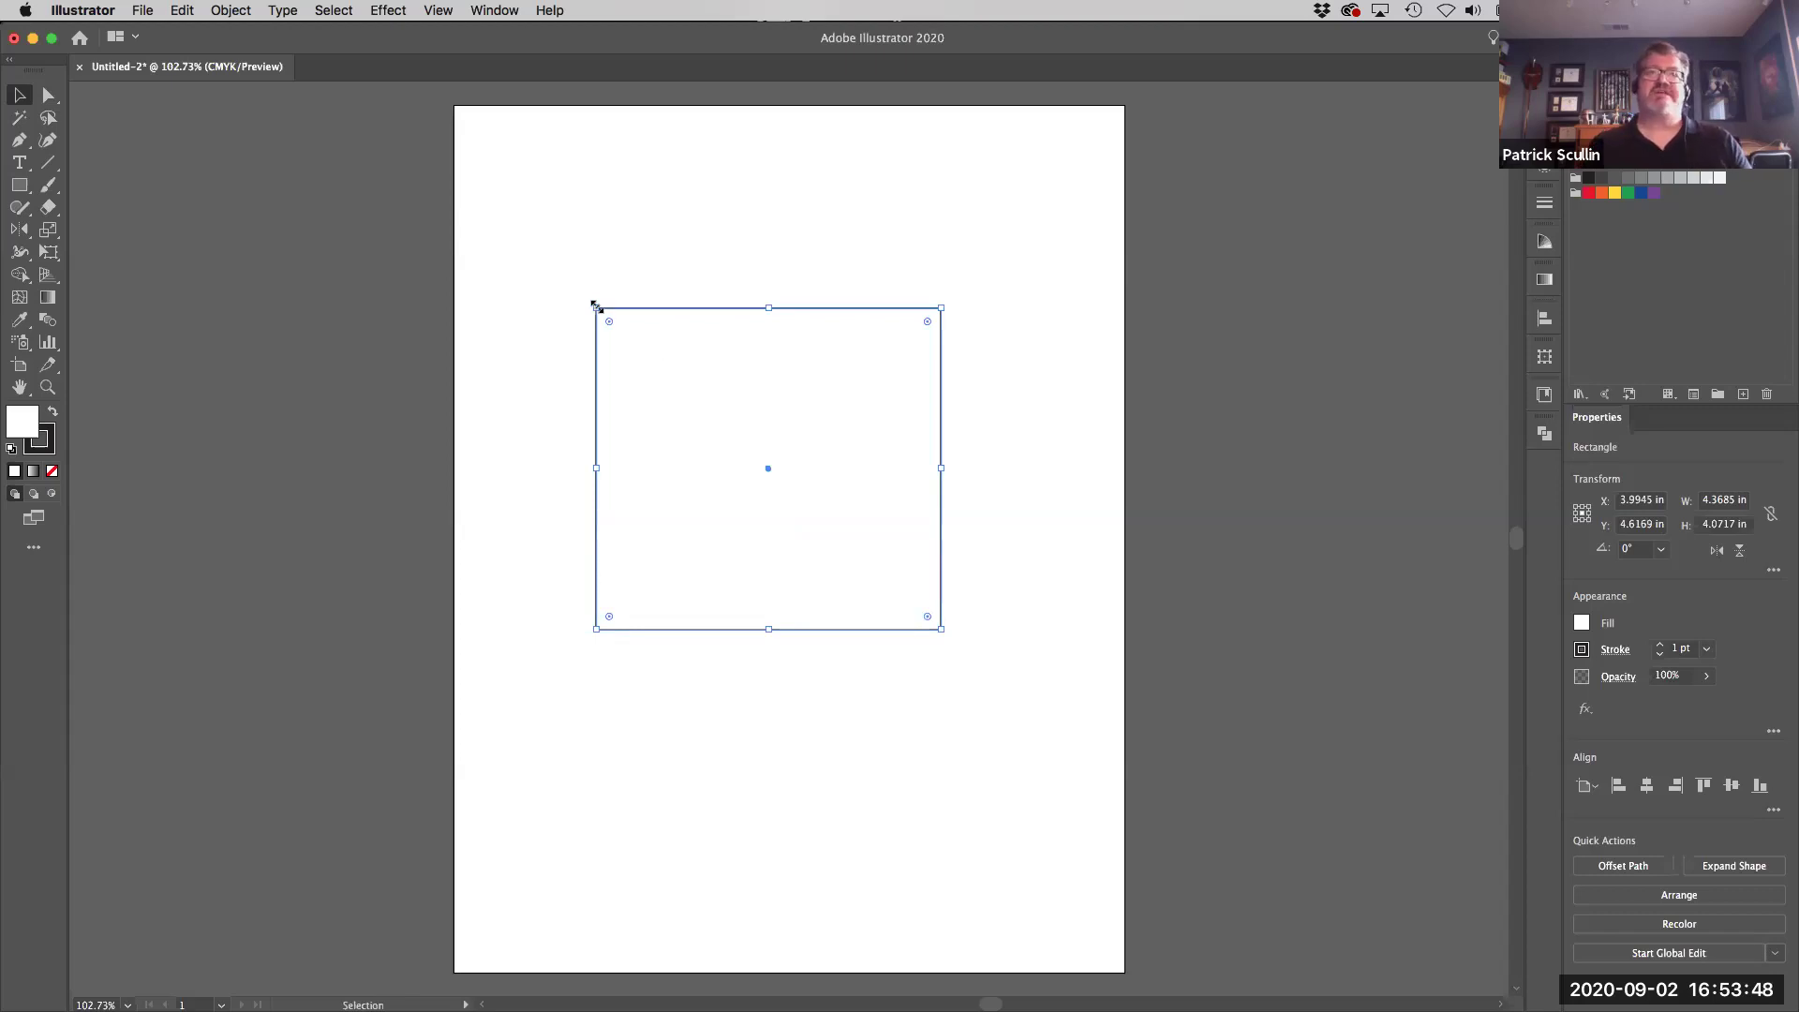
left_click_drag(596, 306, 544, 277)
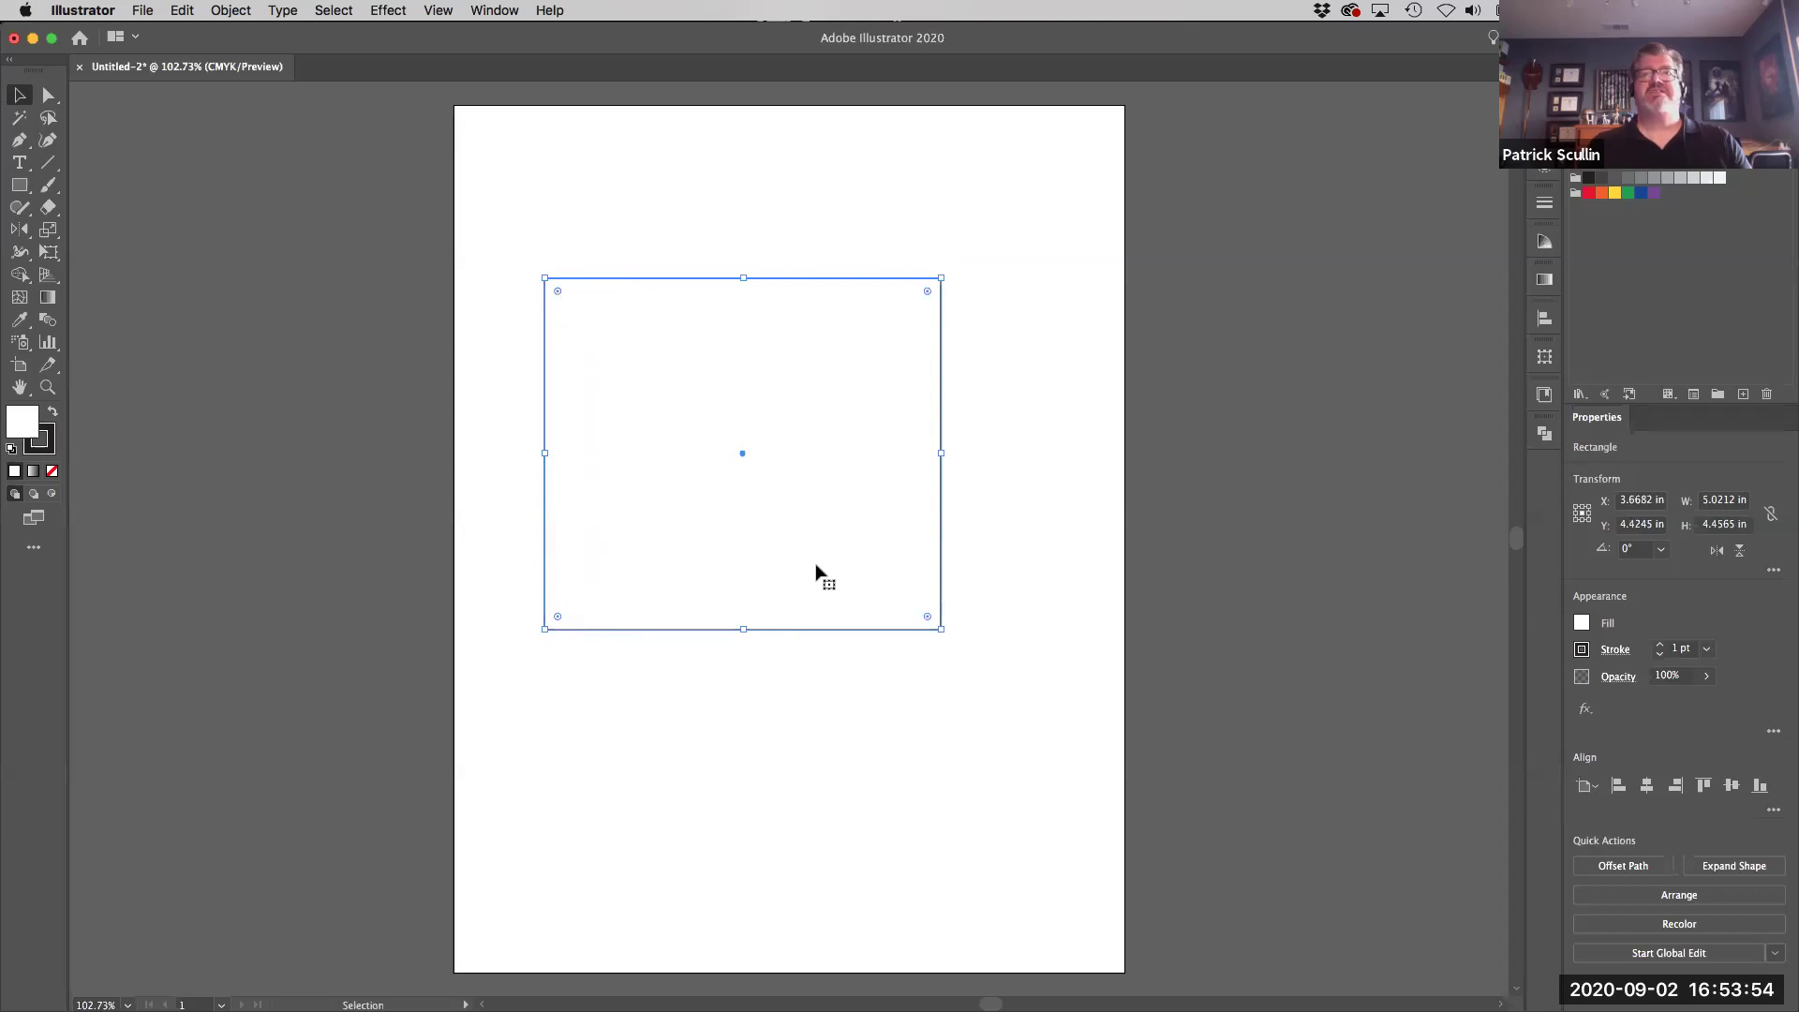
left_click_drag(721, 441, 787, 429)
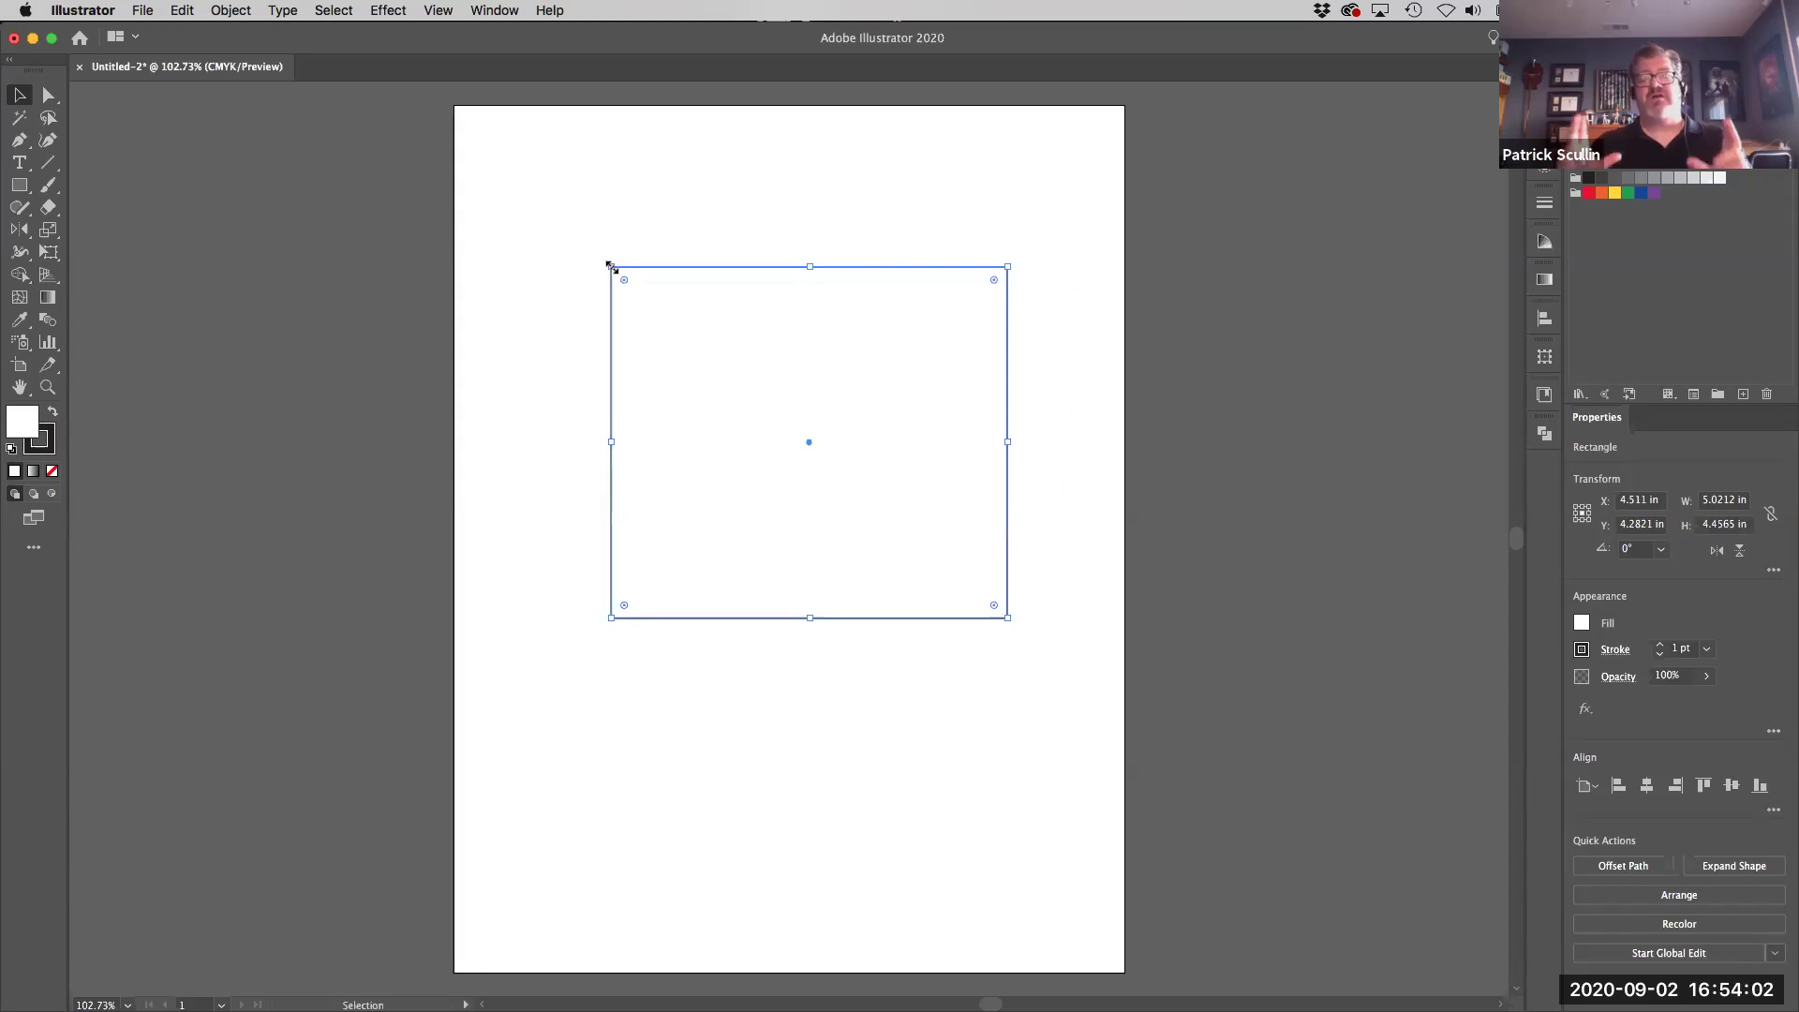
mouse_move(611, 267)
left_mouse_down()
mouse_move(713, 404)
mouse_move(621, 273)
left_mouse_up()
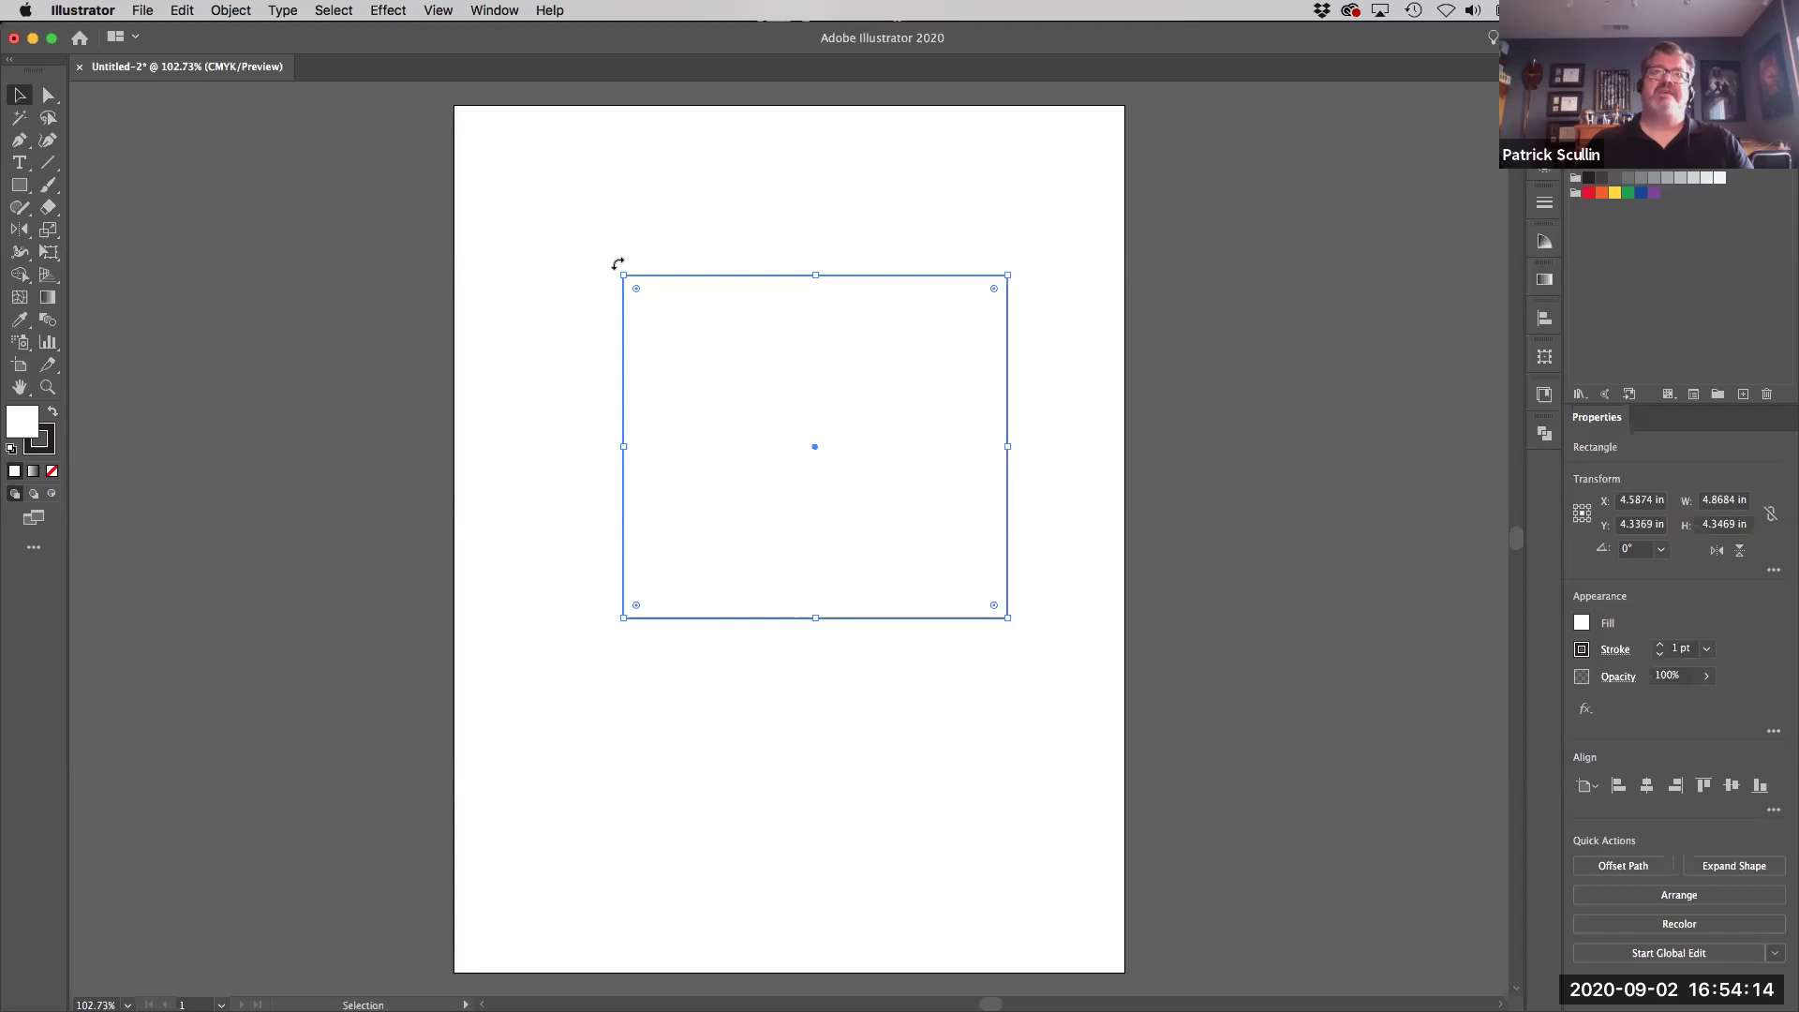
Step: Tilt the rectangle to about 1.4° and move it higher on the artboard
left_click_drag(618, 264, 563, 333)
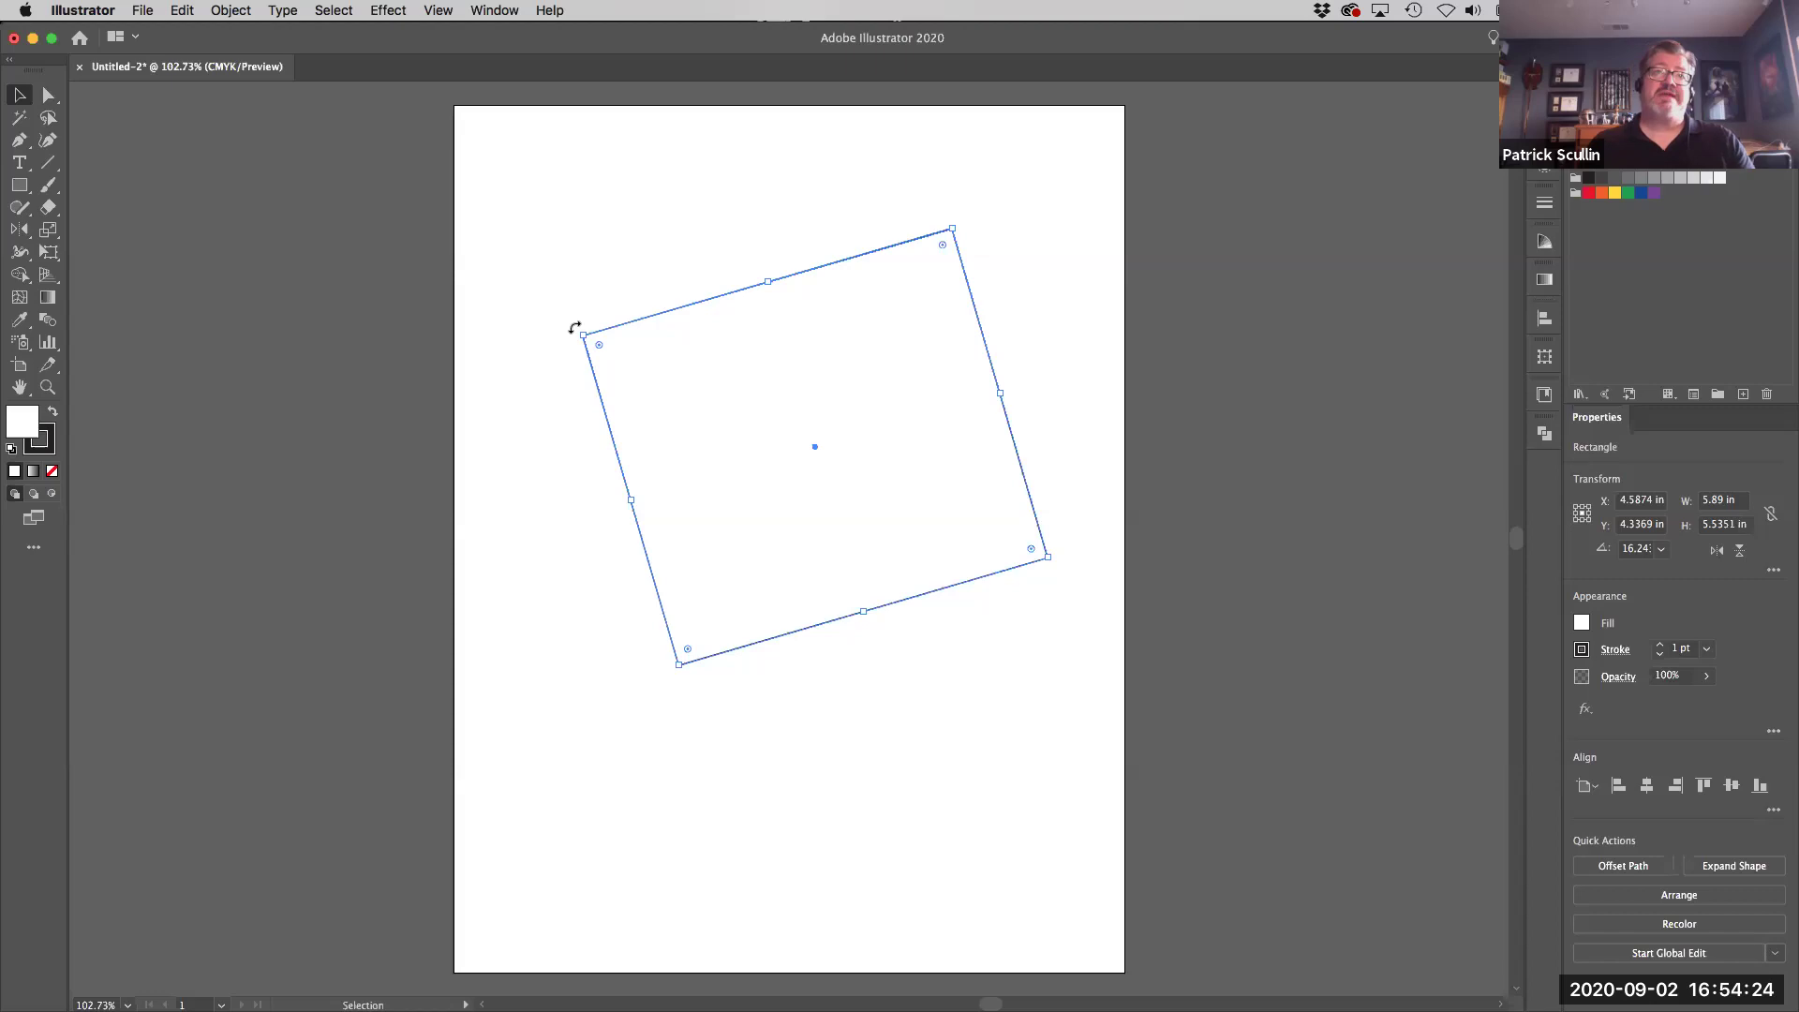
left_click_drag(609, 291, 656, 281)
mouse_move(735, 370)
left_mouse_down()
mouse_move(705, 283)
mouse_move(709, 375)
left_mouse_up()
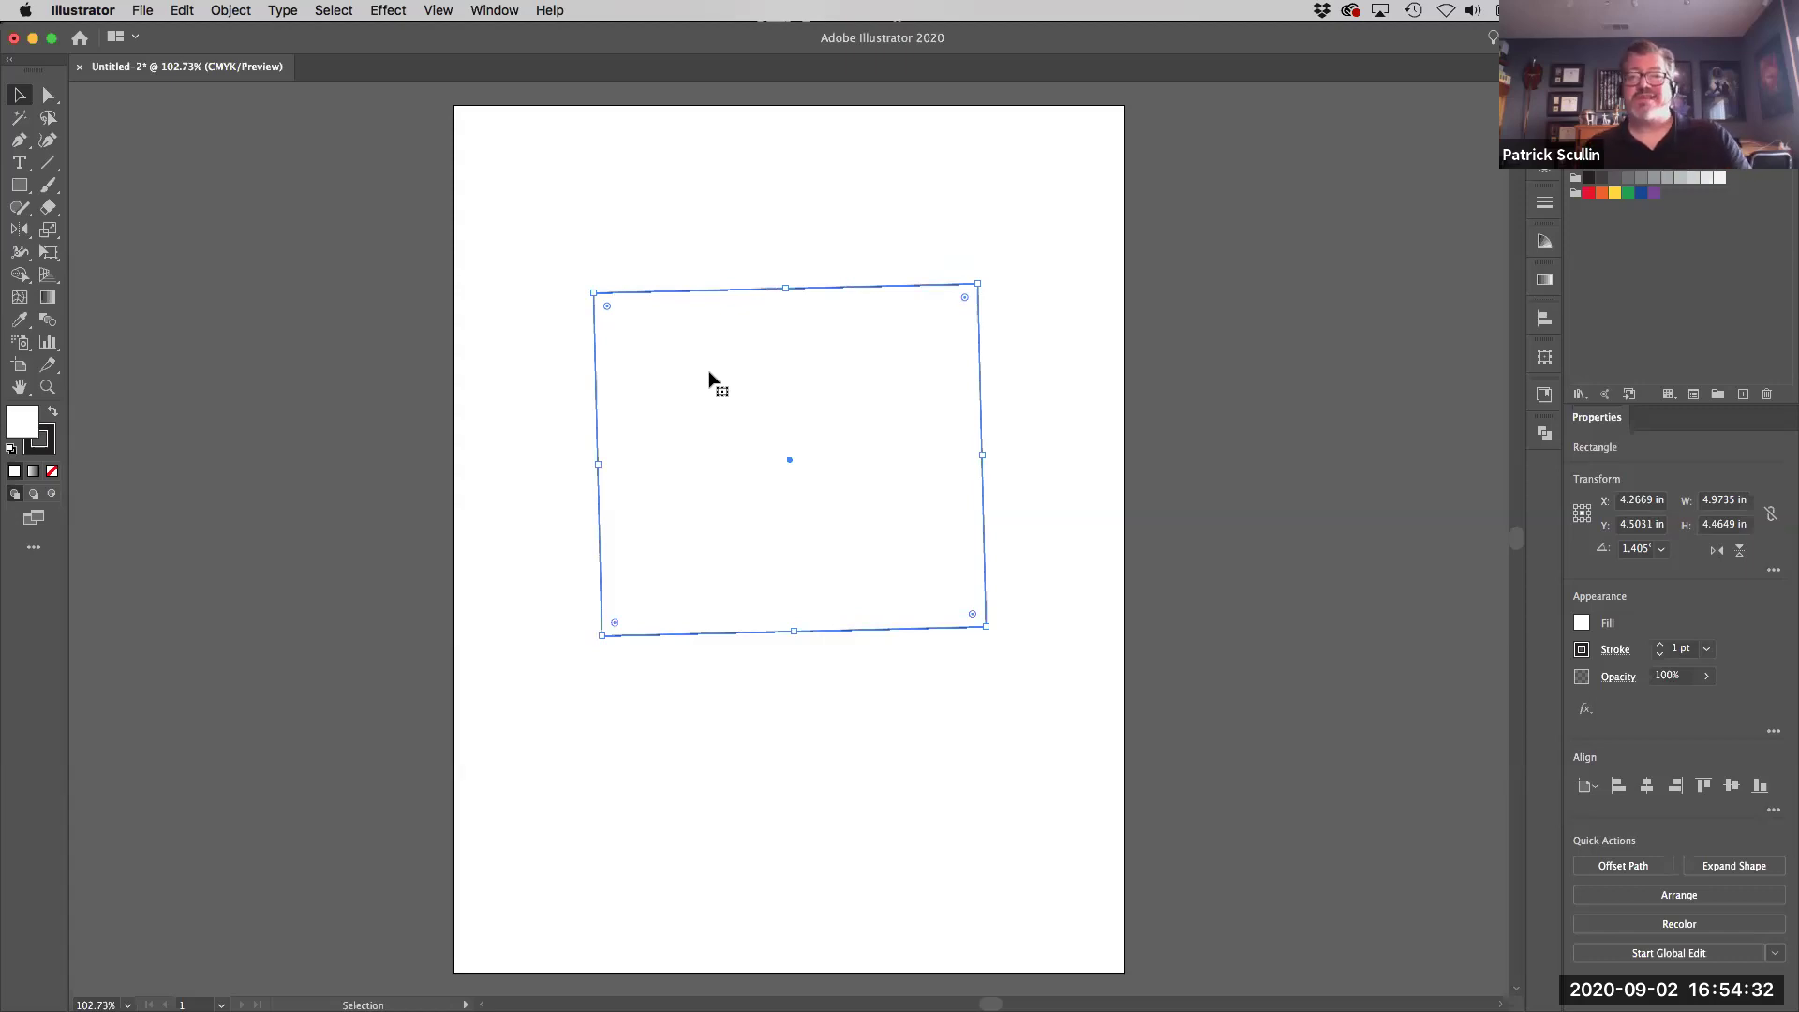
left_click_drag(731, 369, 734, 298)
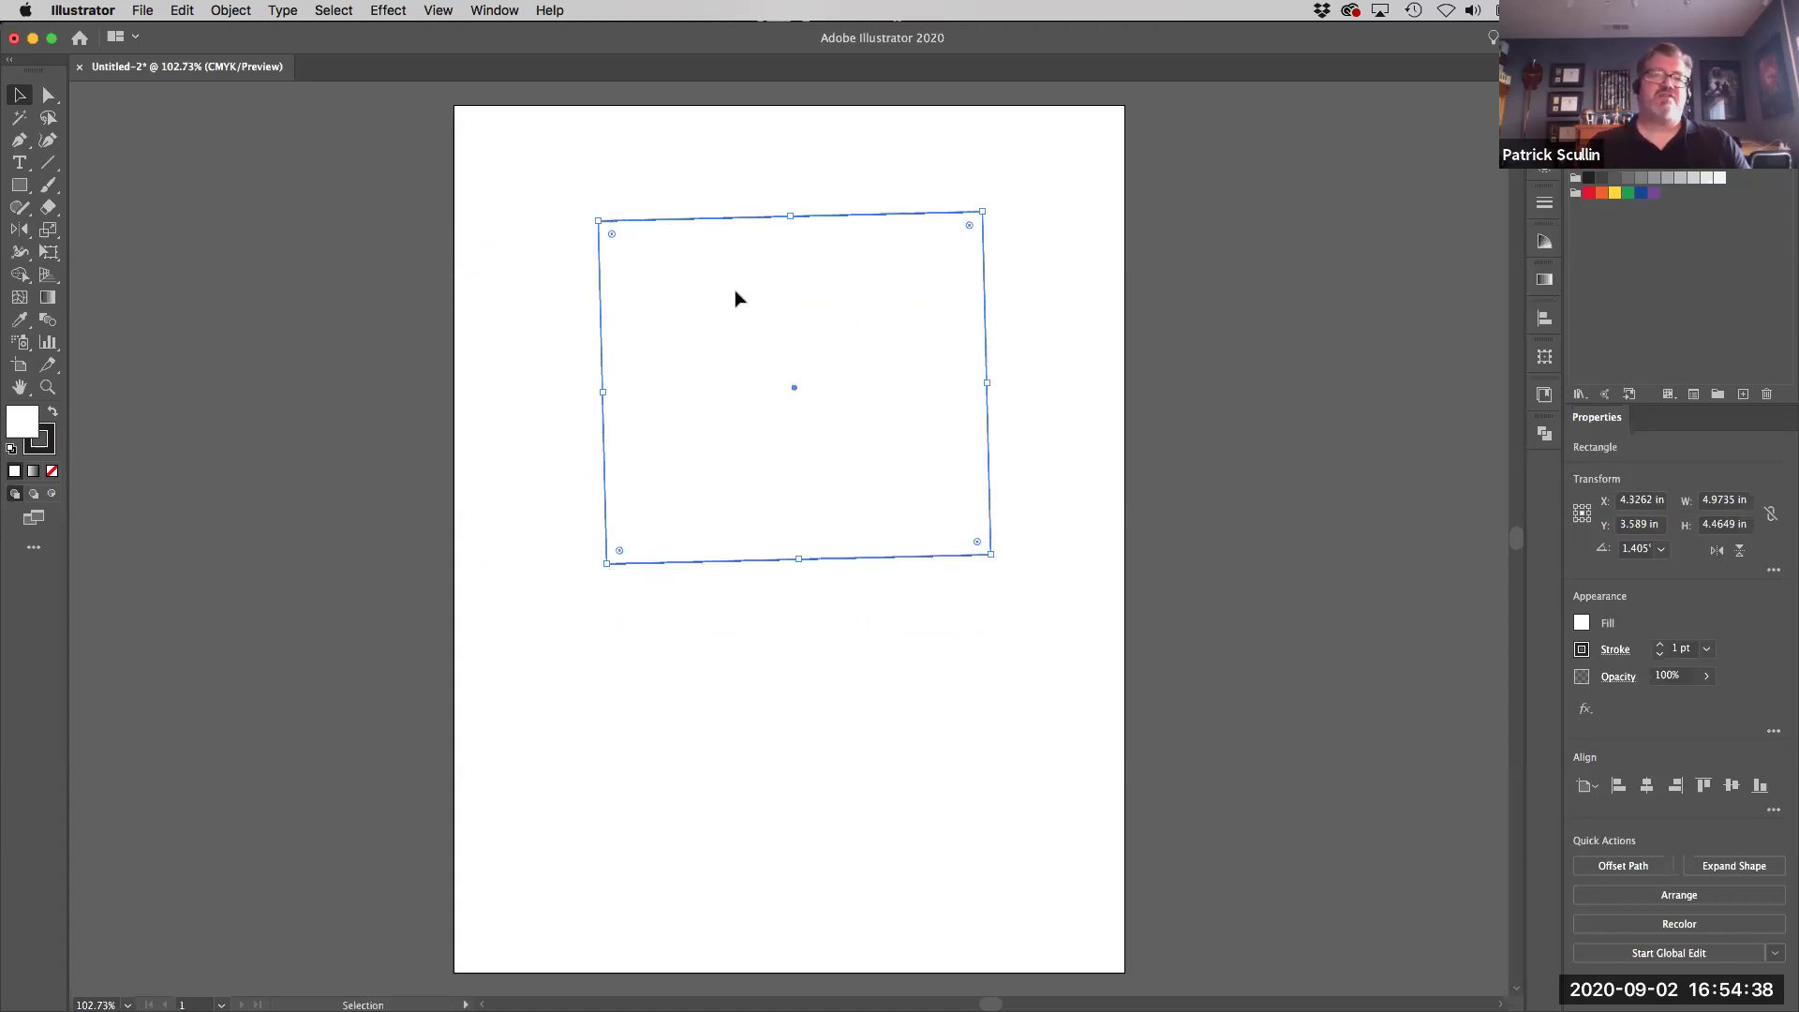
Step: Drag the rectangle's top-left anchor up and out left, making a 6.2373 in wide quadrilateral
left_click(51, 99)
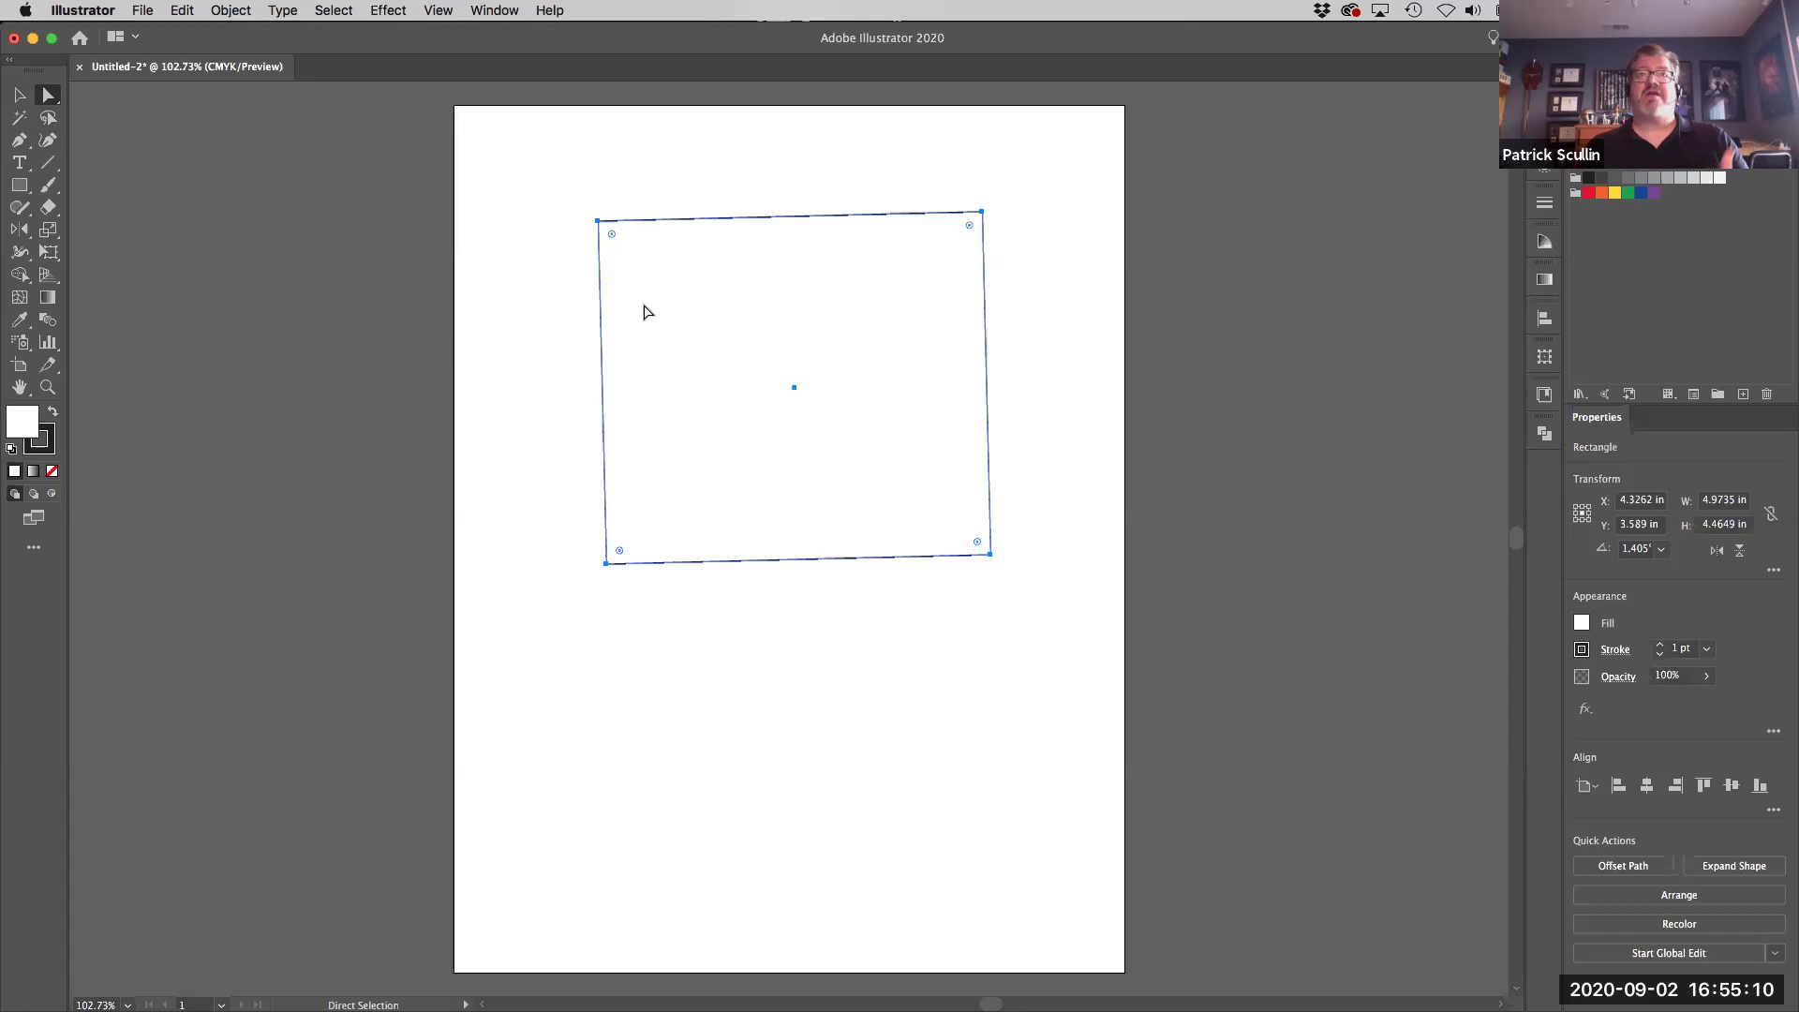
mouse_move(820, 323)
left_mouse_down()
mouse_move(699, 289)
mouse_move(856, 402)
mouse_move(815, 436)
mouse_move(800, 337)
left_mouse_up()
left_click_drag(696, 360, 792, 316)
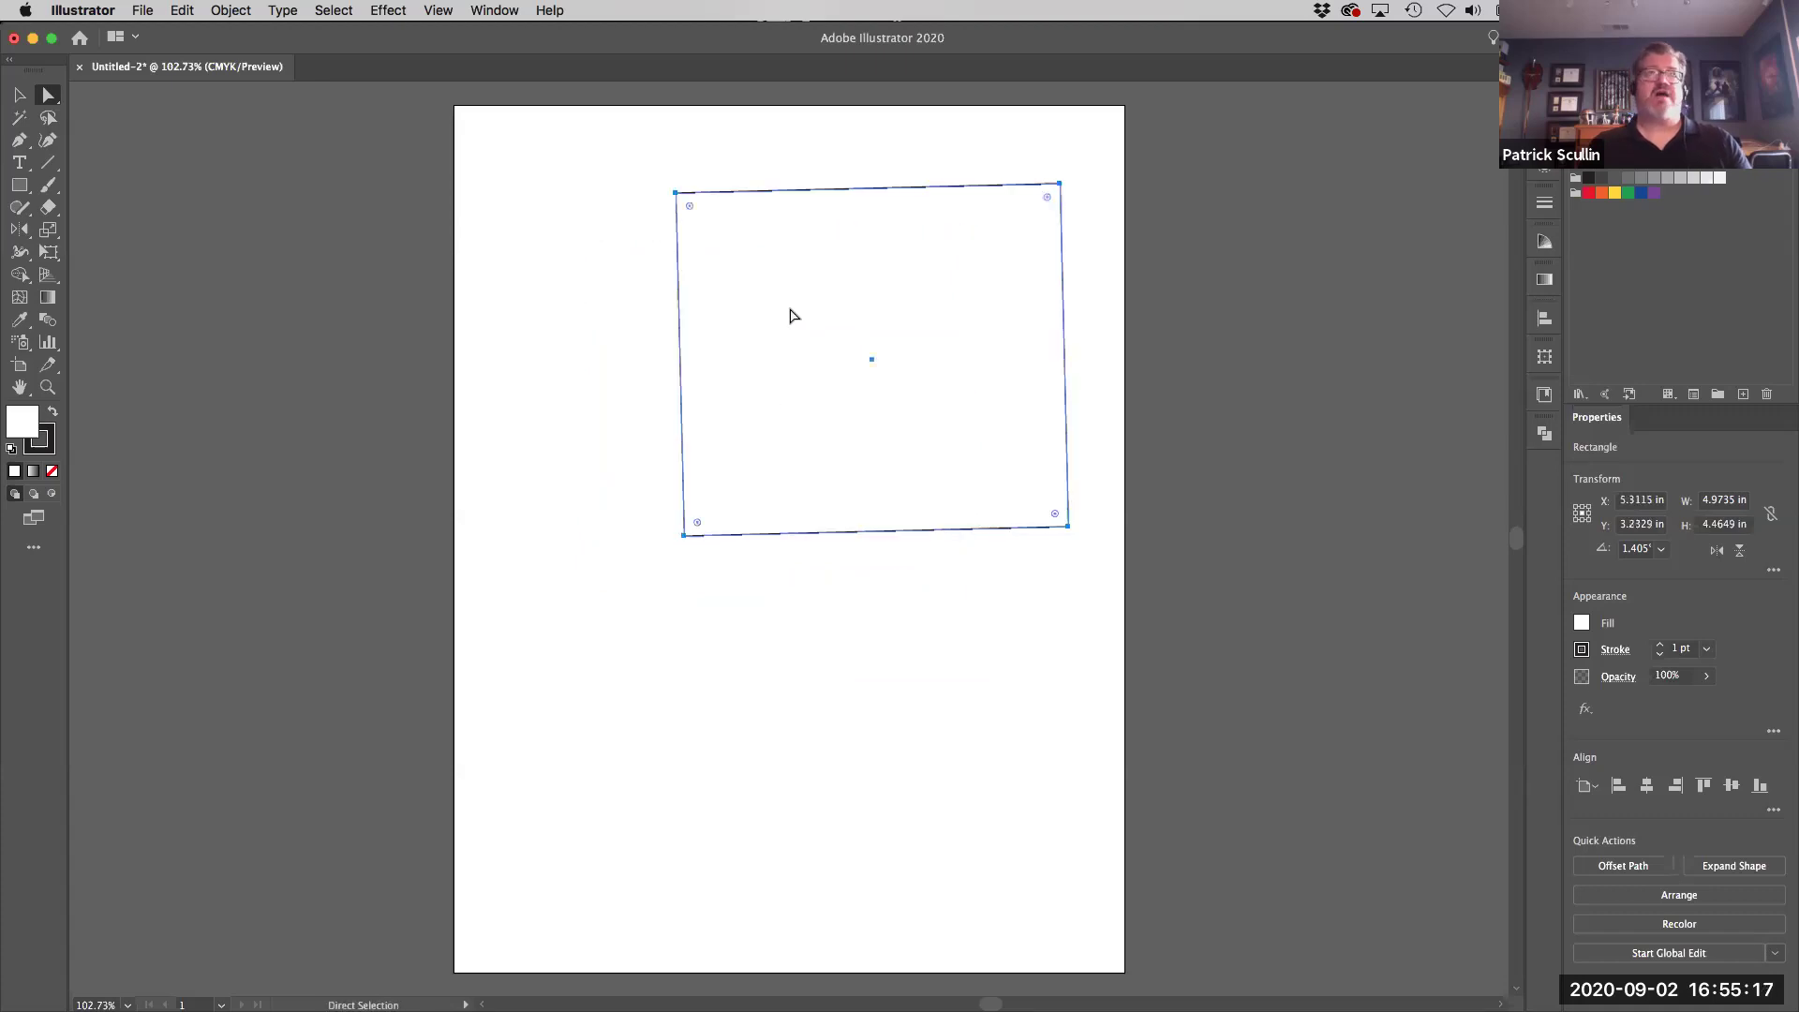
left_click(676, 194)
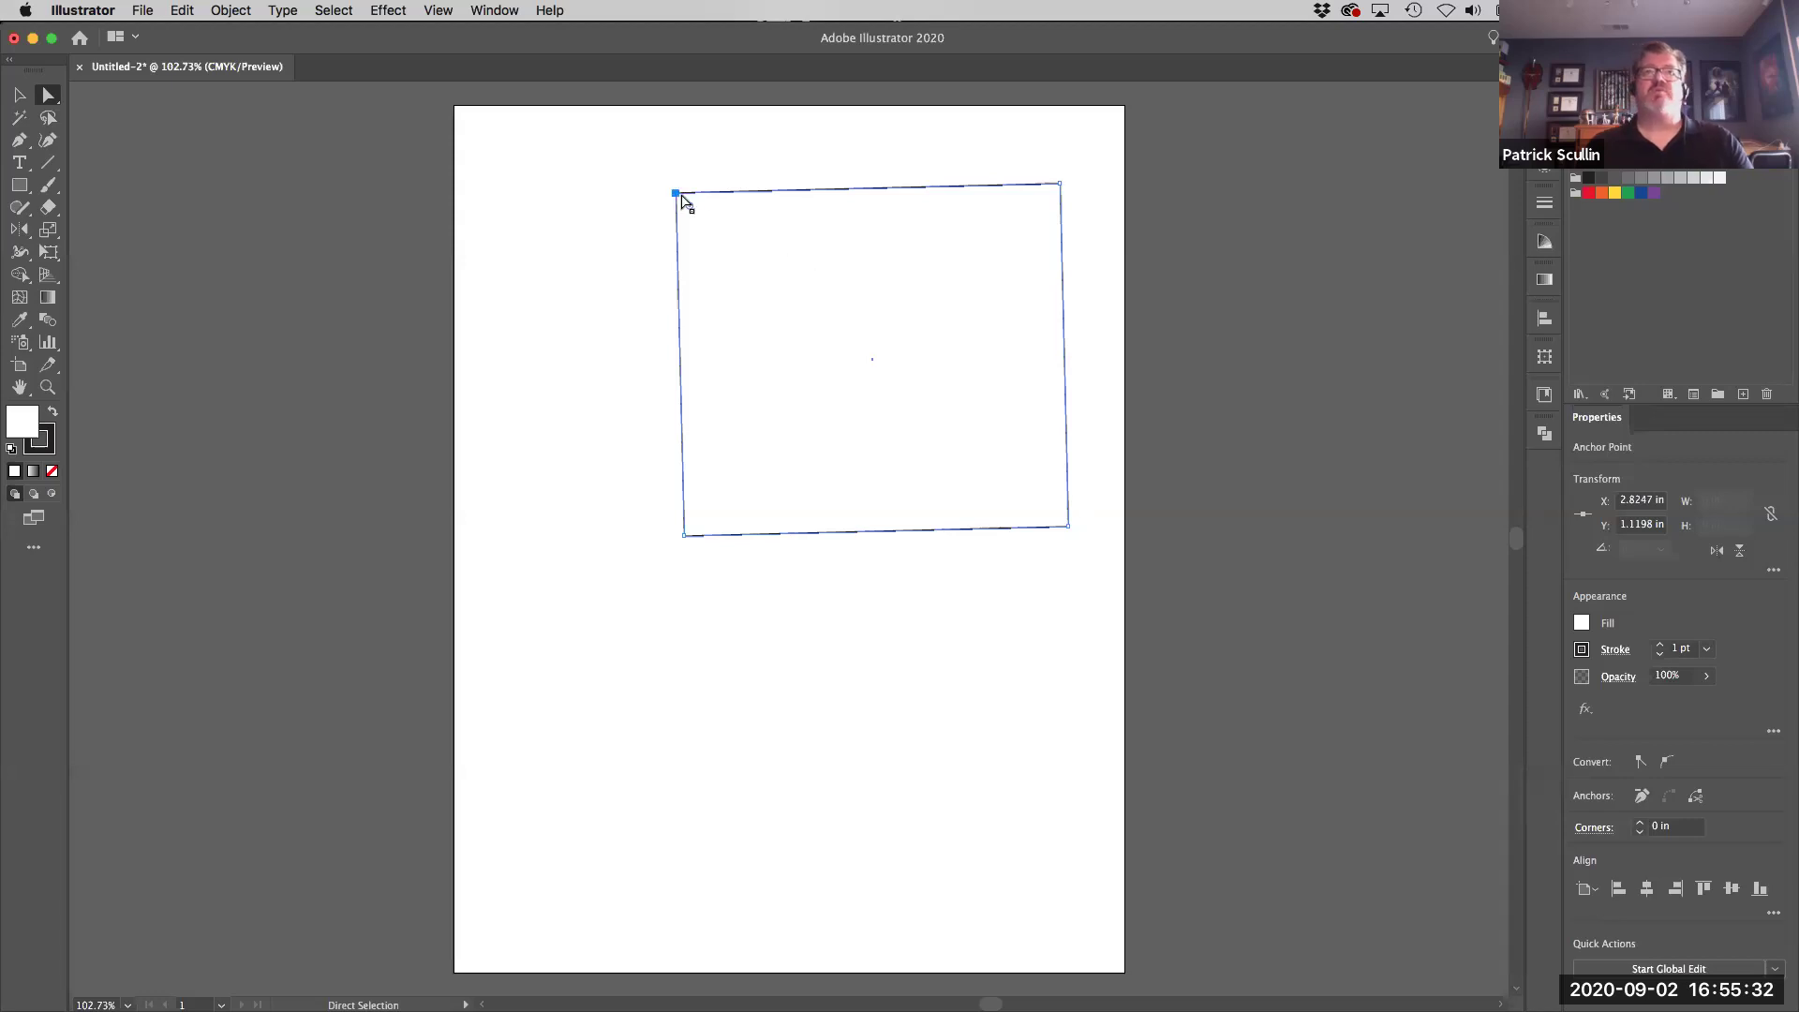
left_click_drag(682, 196, 693, 159)
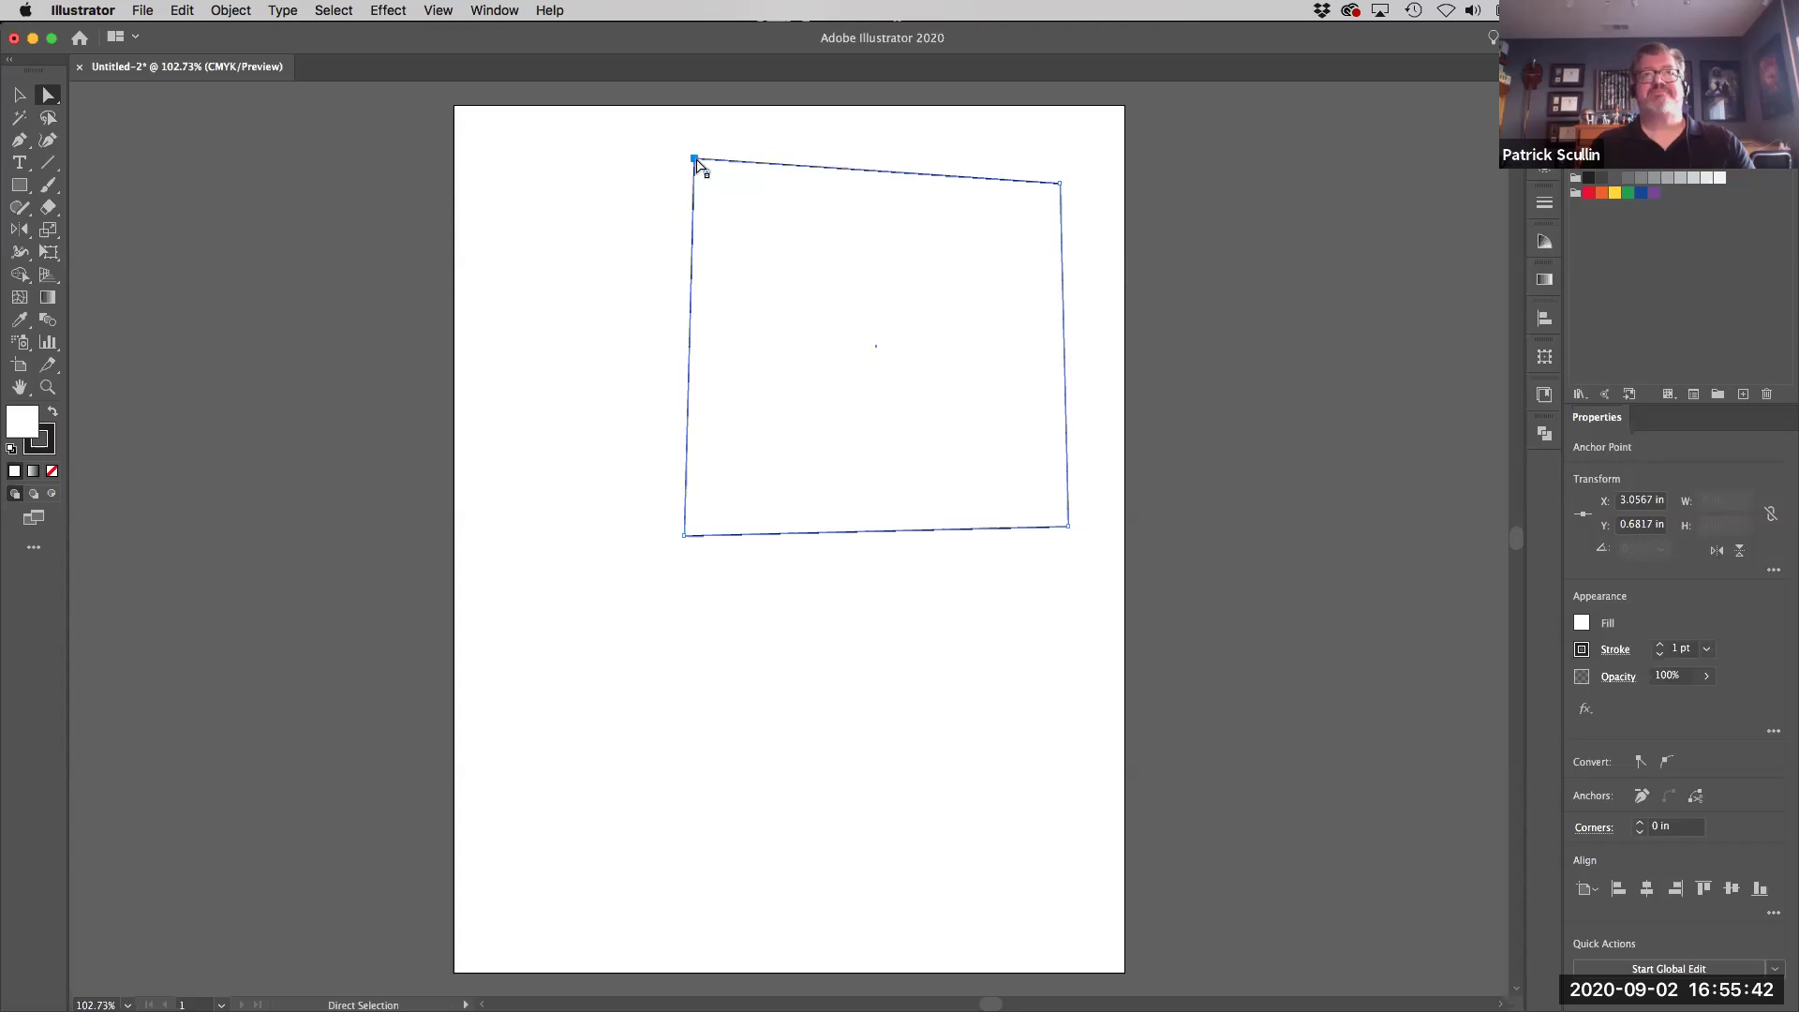
left_click_drag(693, 159, 576, 189)
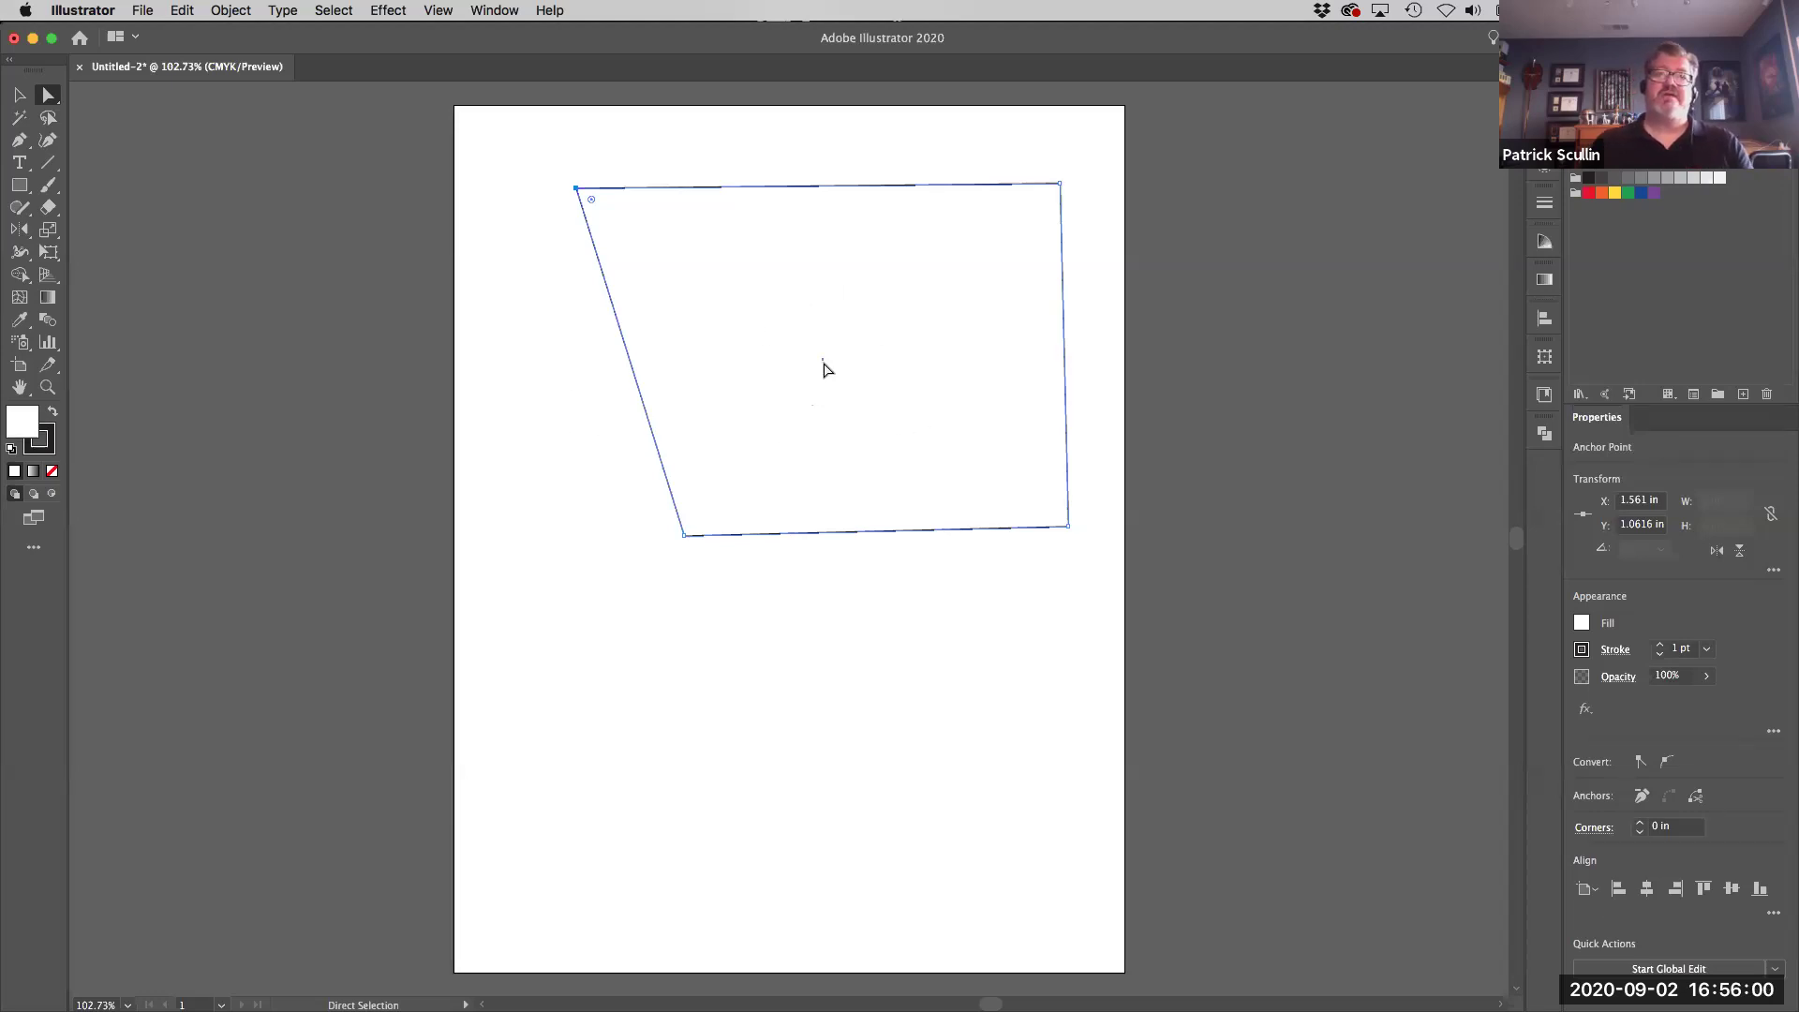
left_click(774, 330)
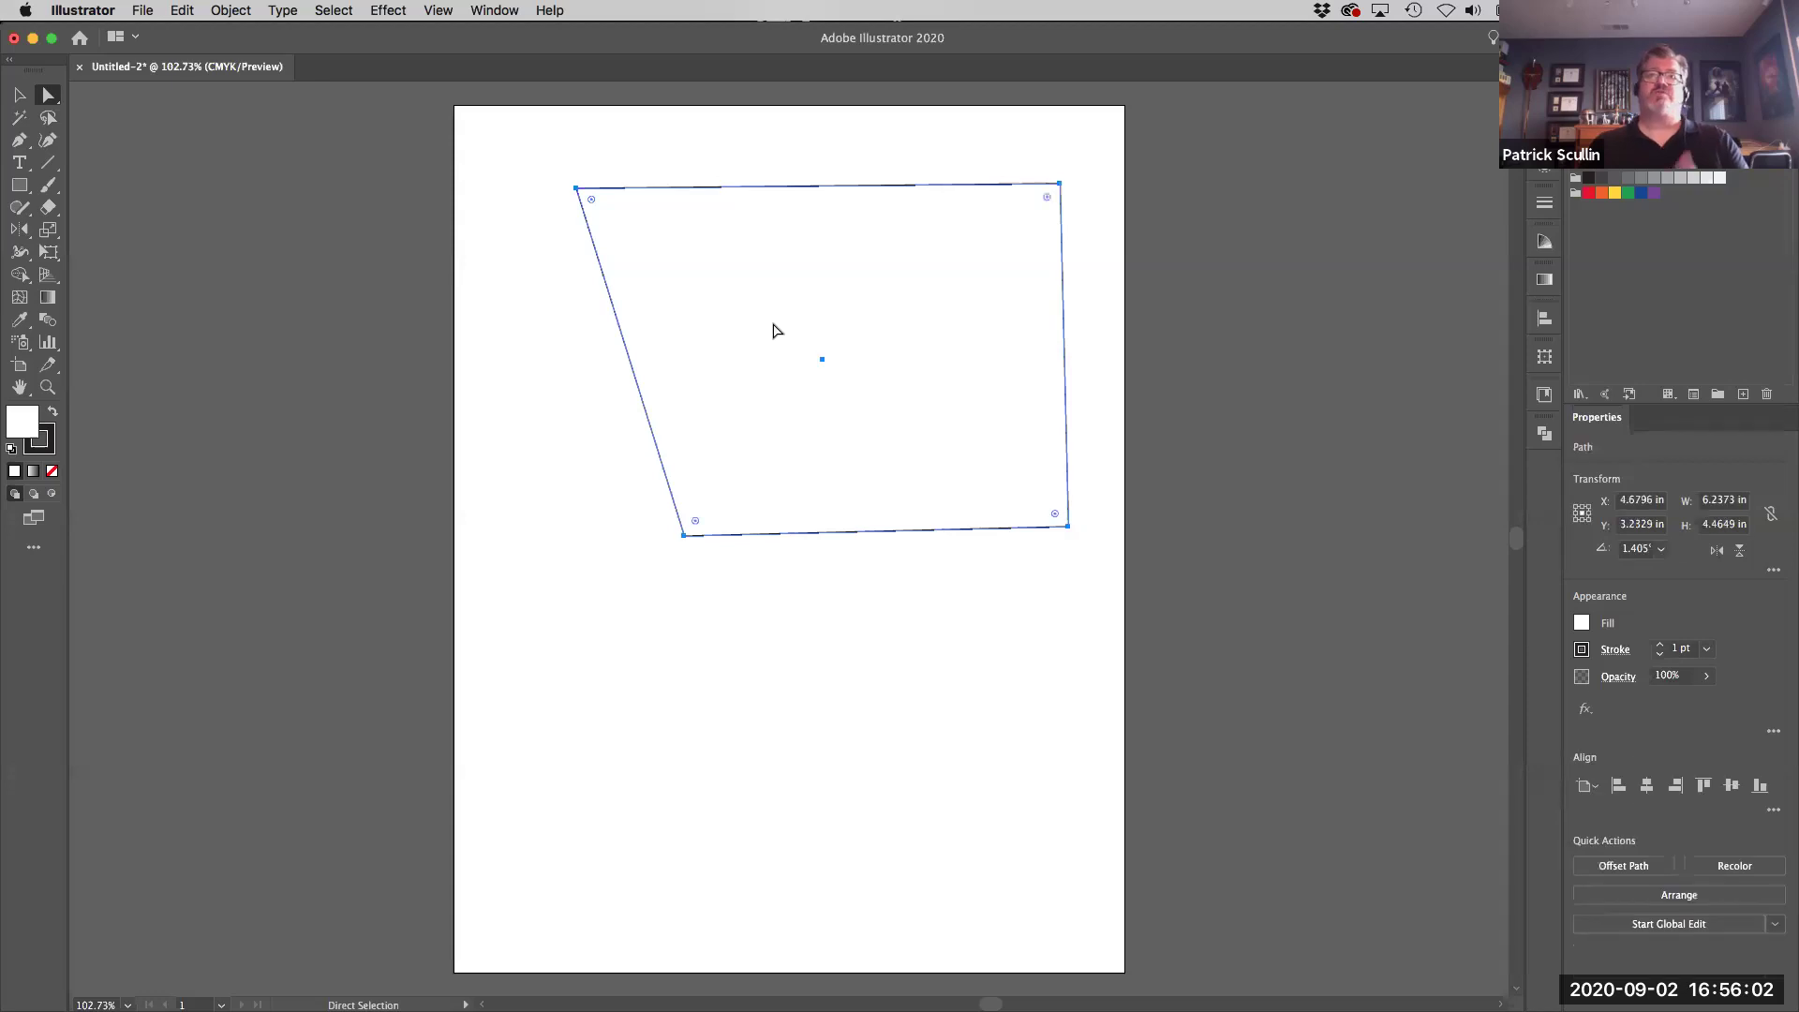
left_click_drag(774, 330, 704, 385)
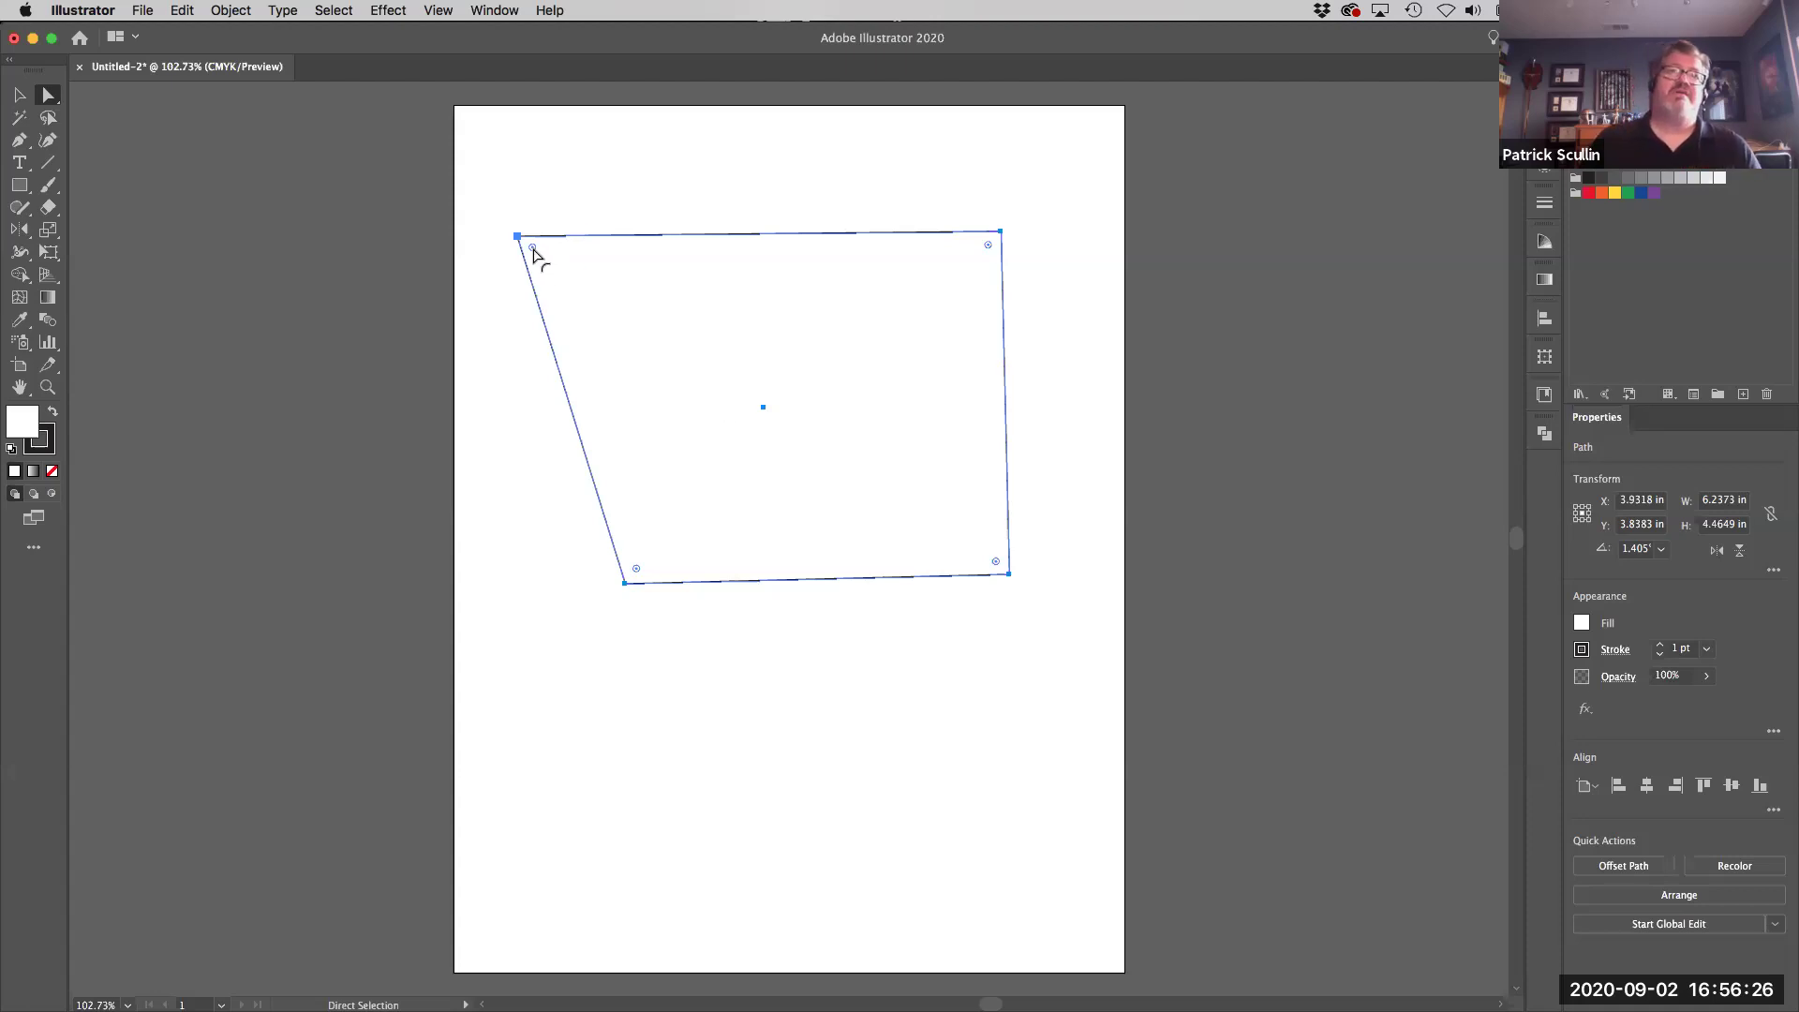
Step: Experiment with rounding the corners, then set the top-left corner radius back to 0 in
left_click_drag(532, 249, 595, 294)
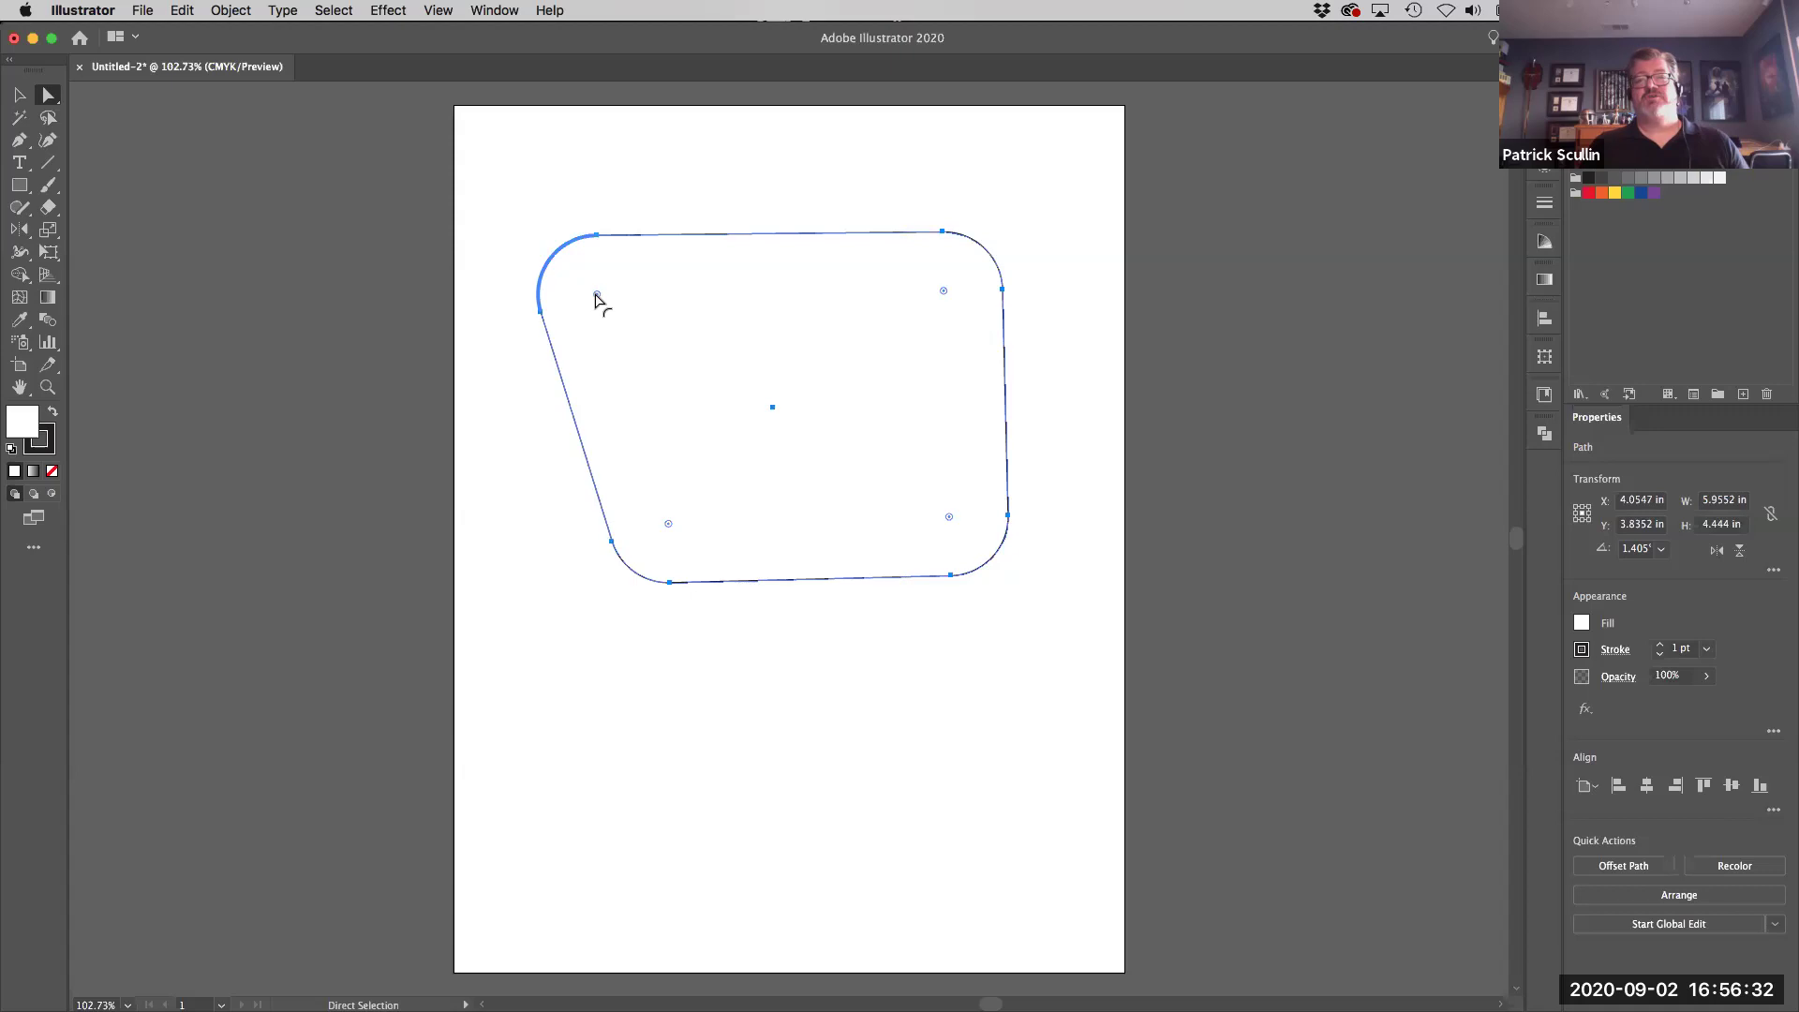
left_click_drag(597, 298, 517, 220)
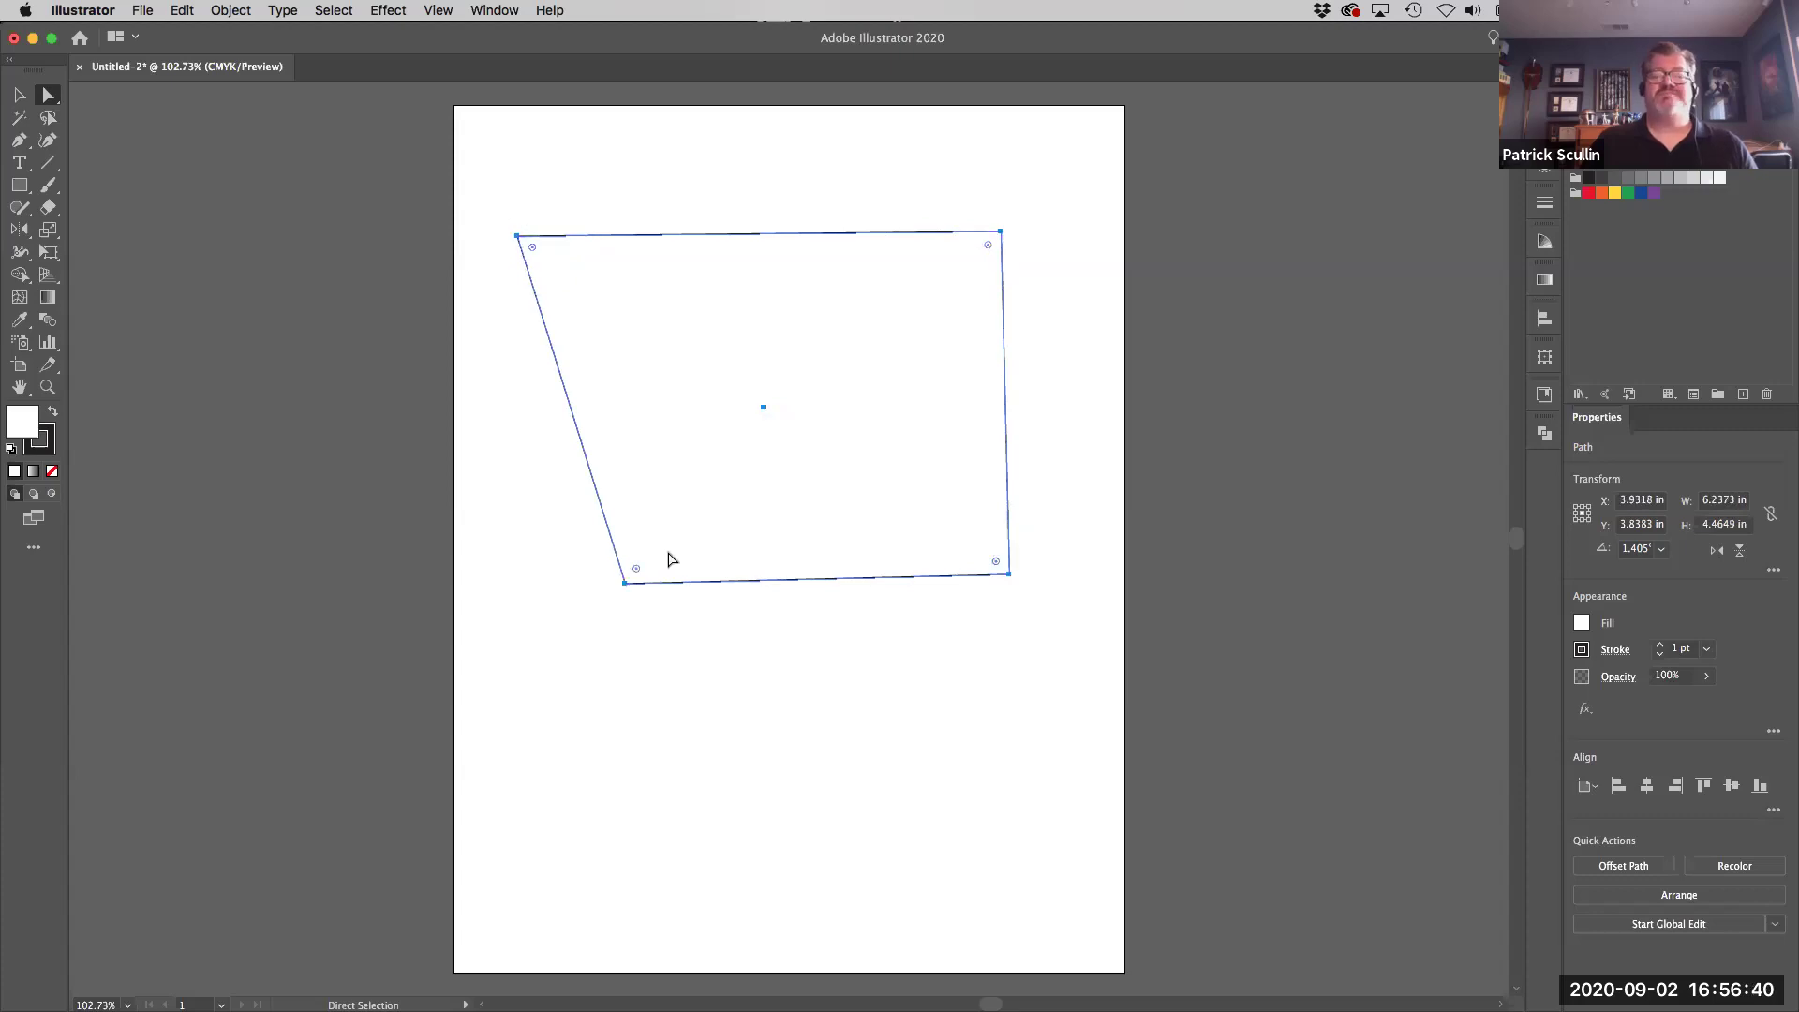
left_click(520, 240)
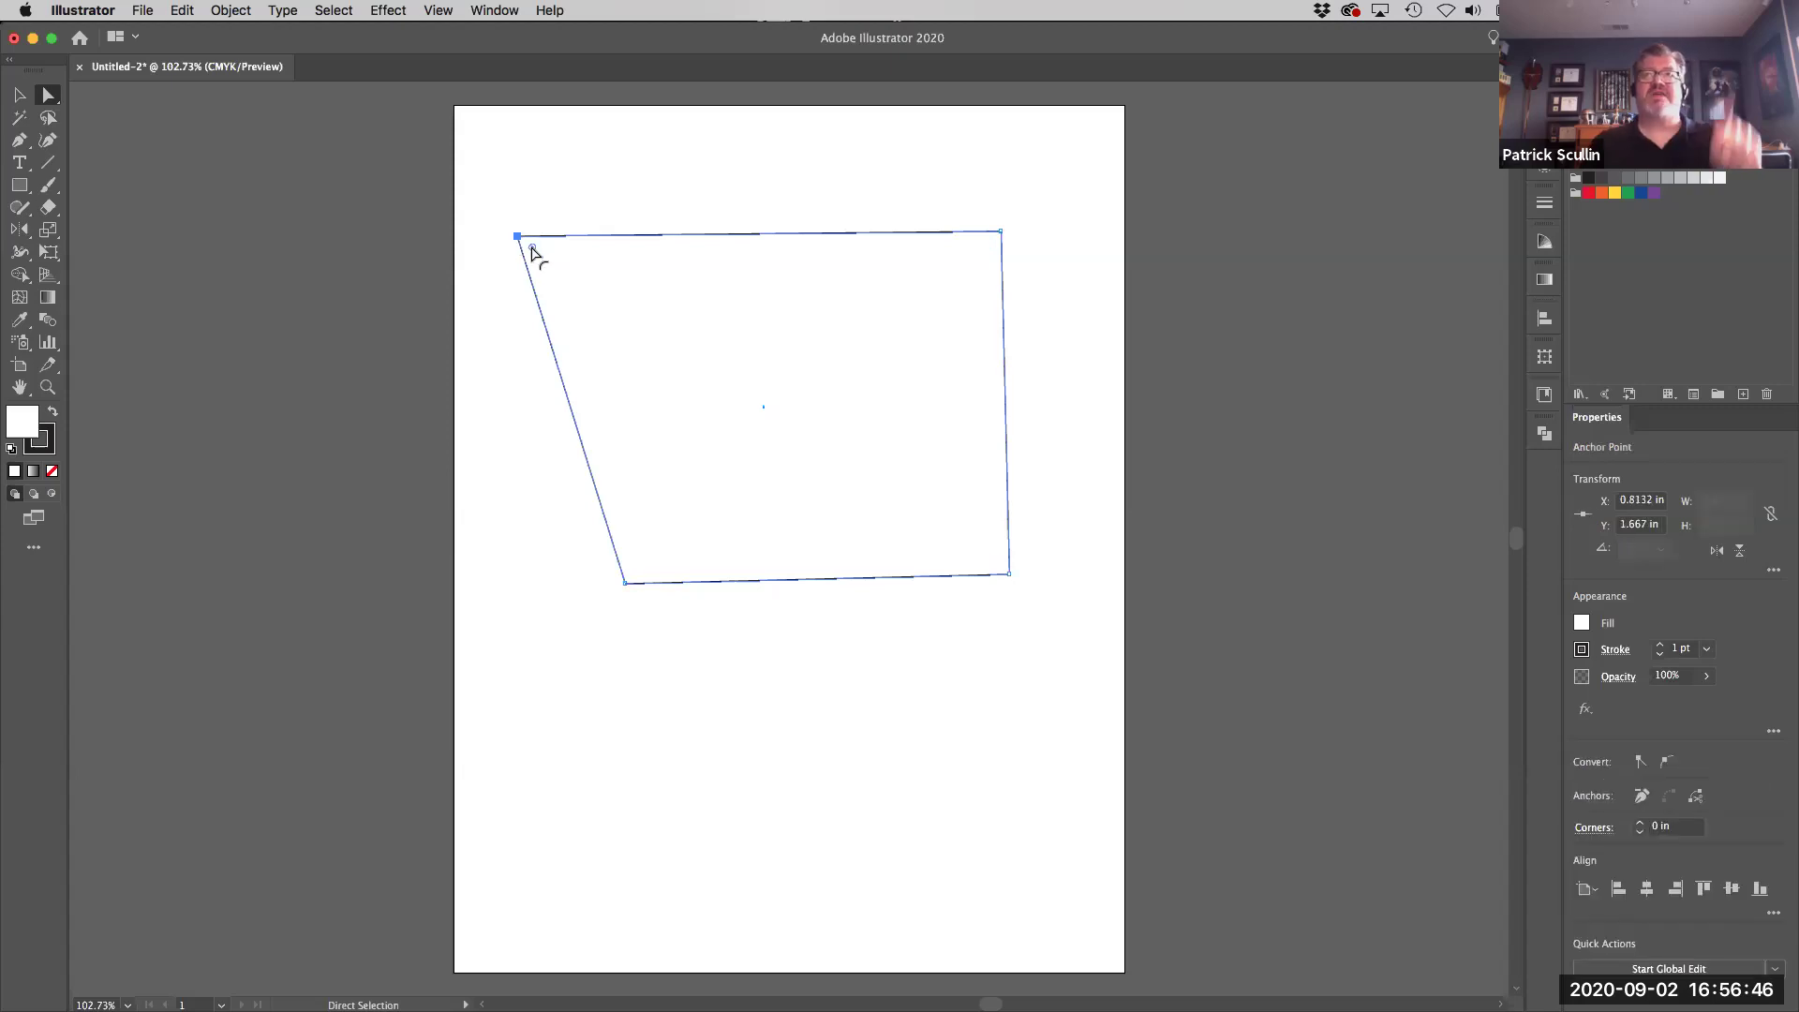
left_click_drag(533, 250, 506, 437)
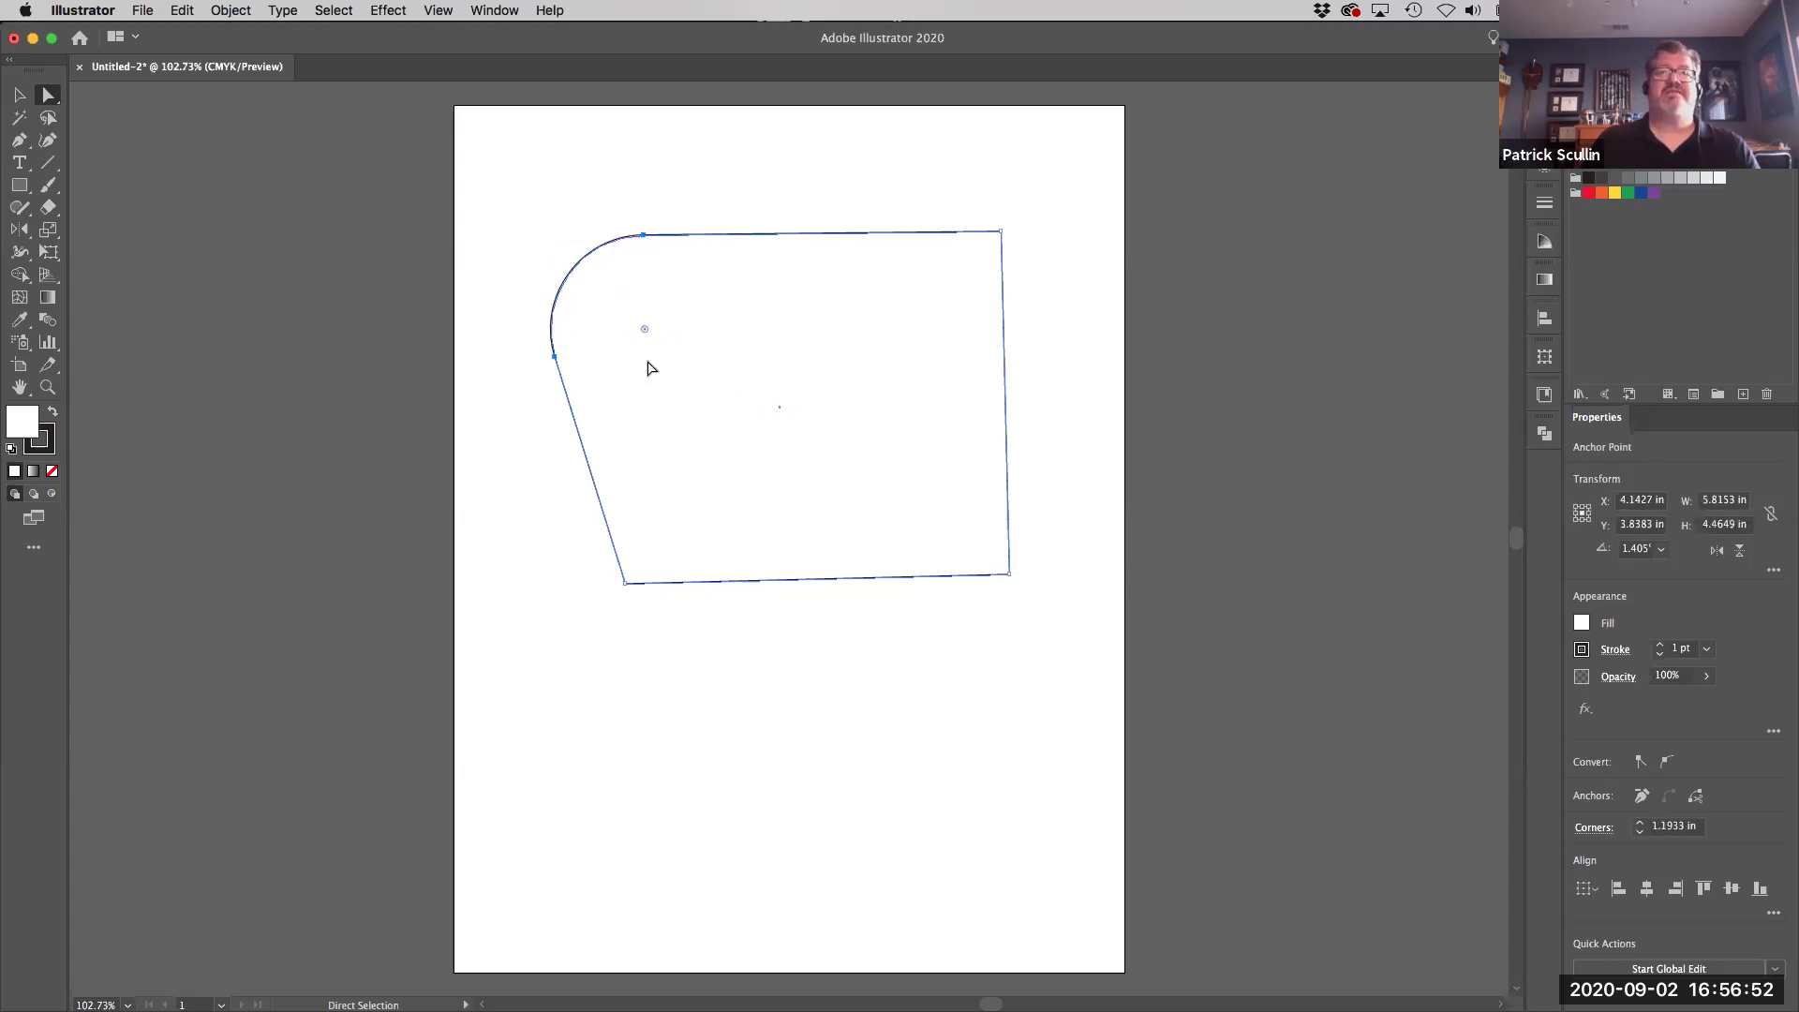
left_click_drag(645, 335, 484, 242)
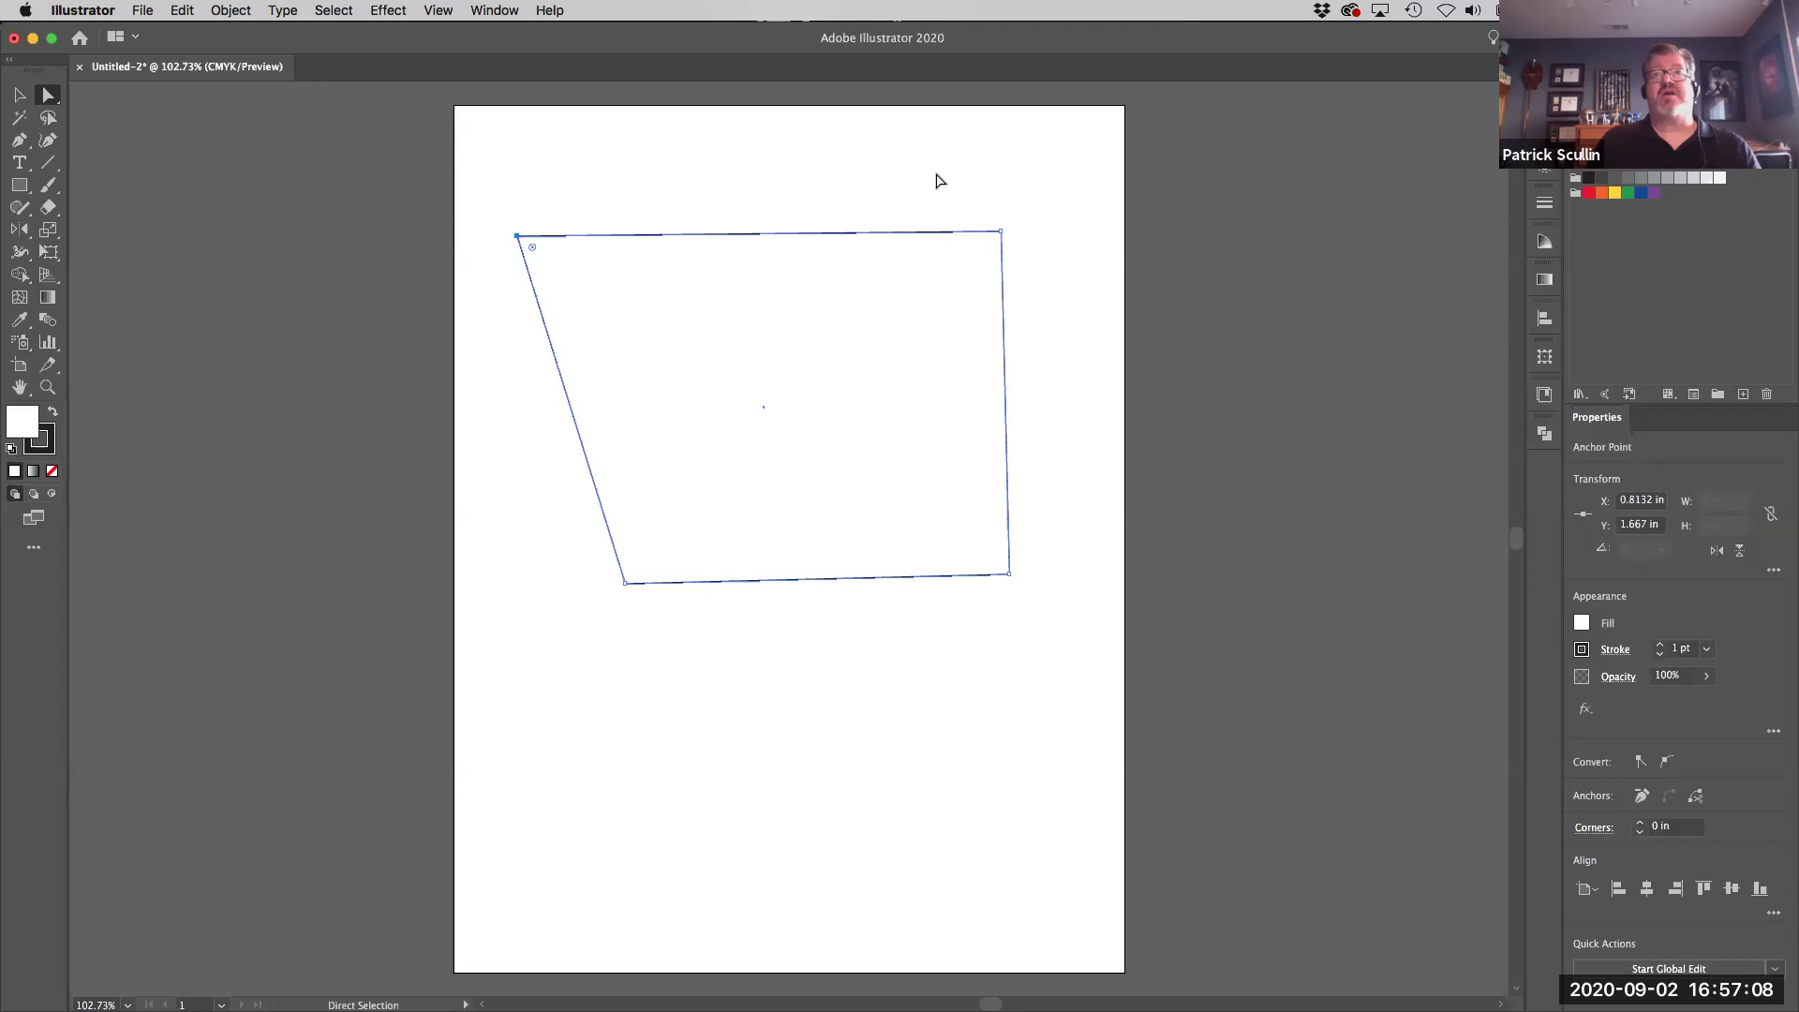
Step: Move the top-right anchor right and down and lower the top-left anchor to form a trapezoid
left_click_drag(935, 166, 1069, 308)
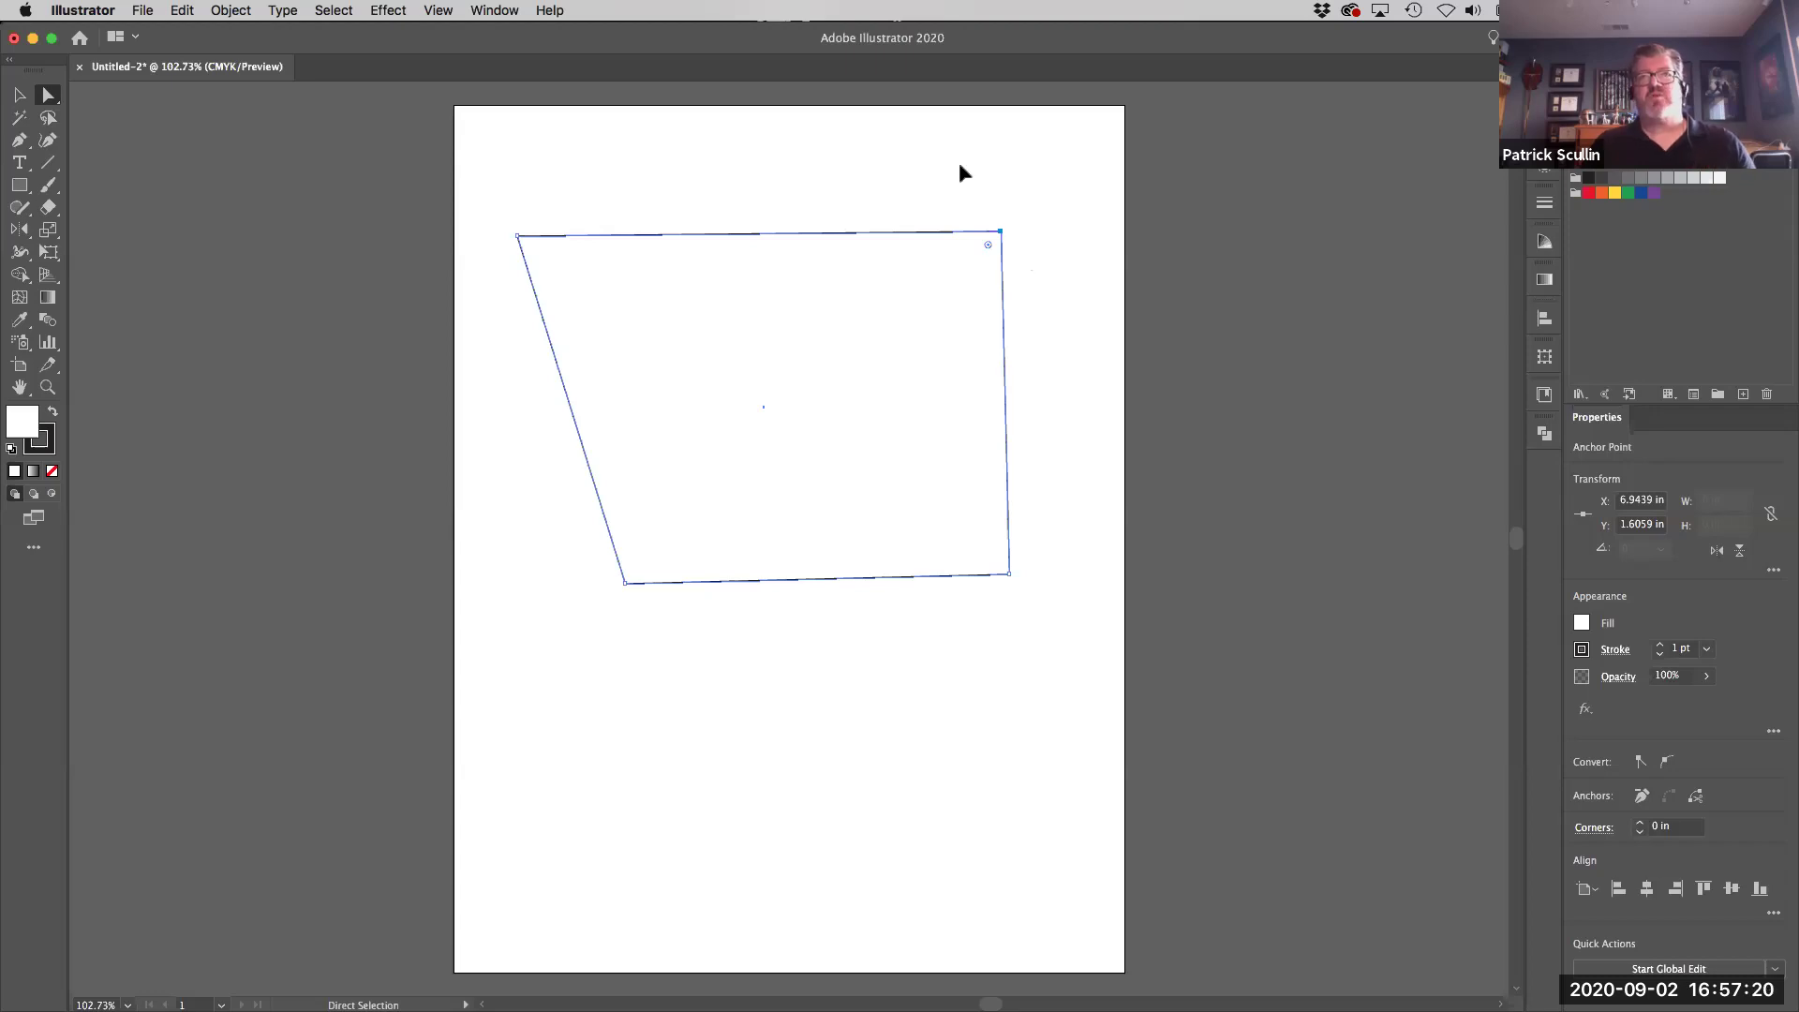
left_click_drag(964, 168, 1043, 295)
left_click_drag(1000, 232, 1073, 254)
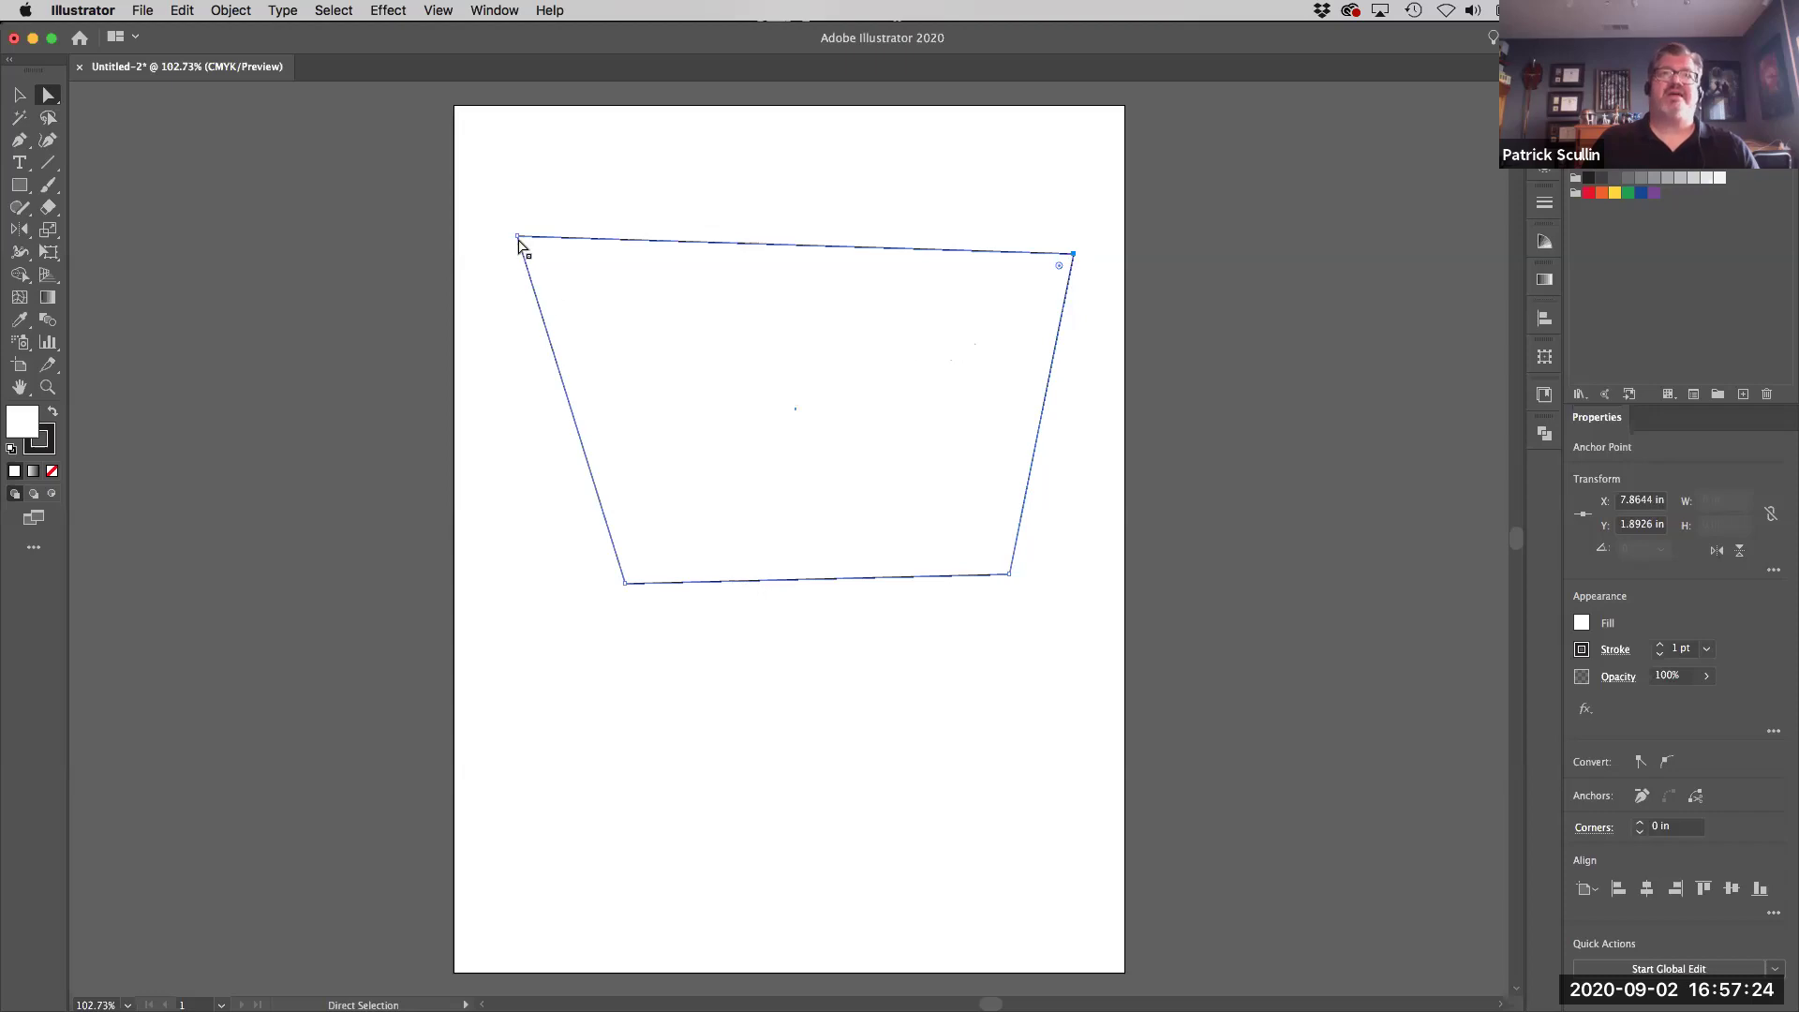
mouse_move(518, 238)
left_mouse_down()
mouse_move(478, 272)
mouse_move(534, 253)
left_mouse_up()
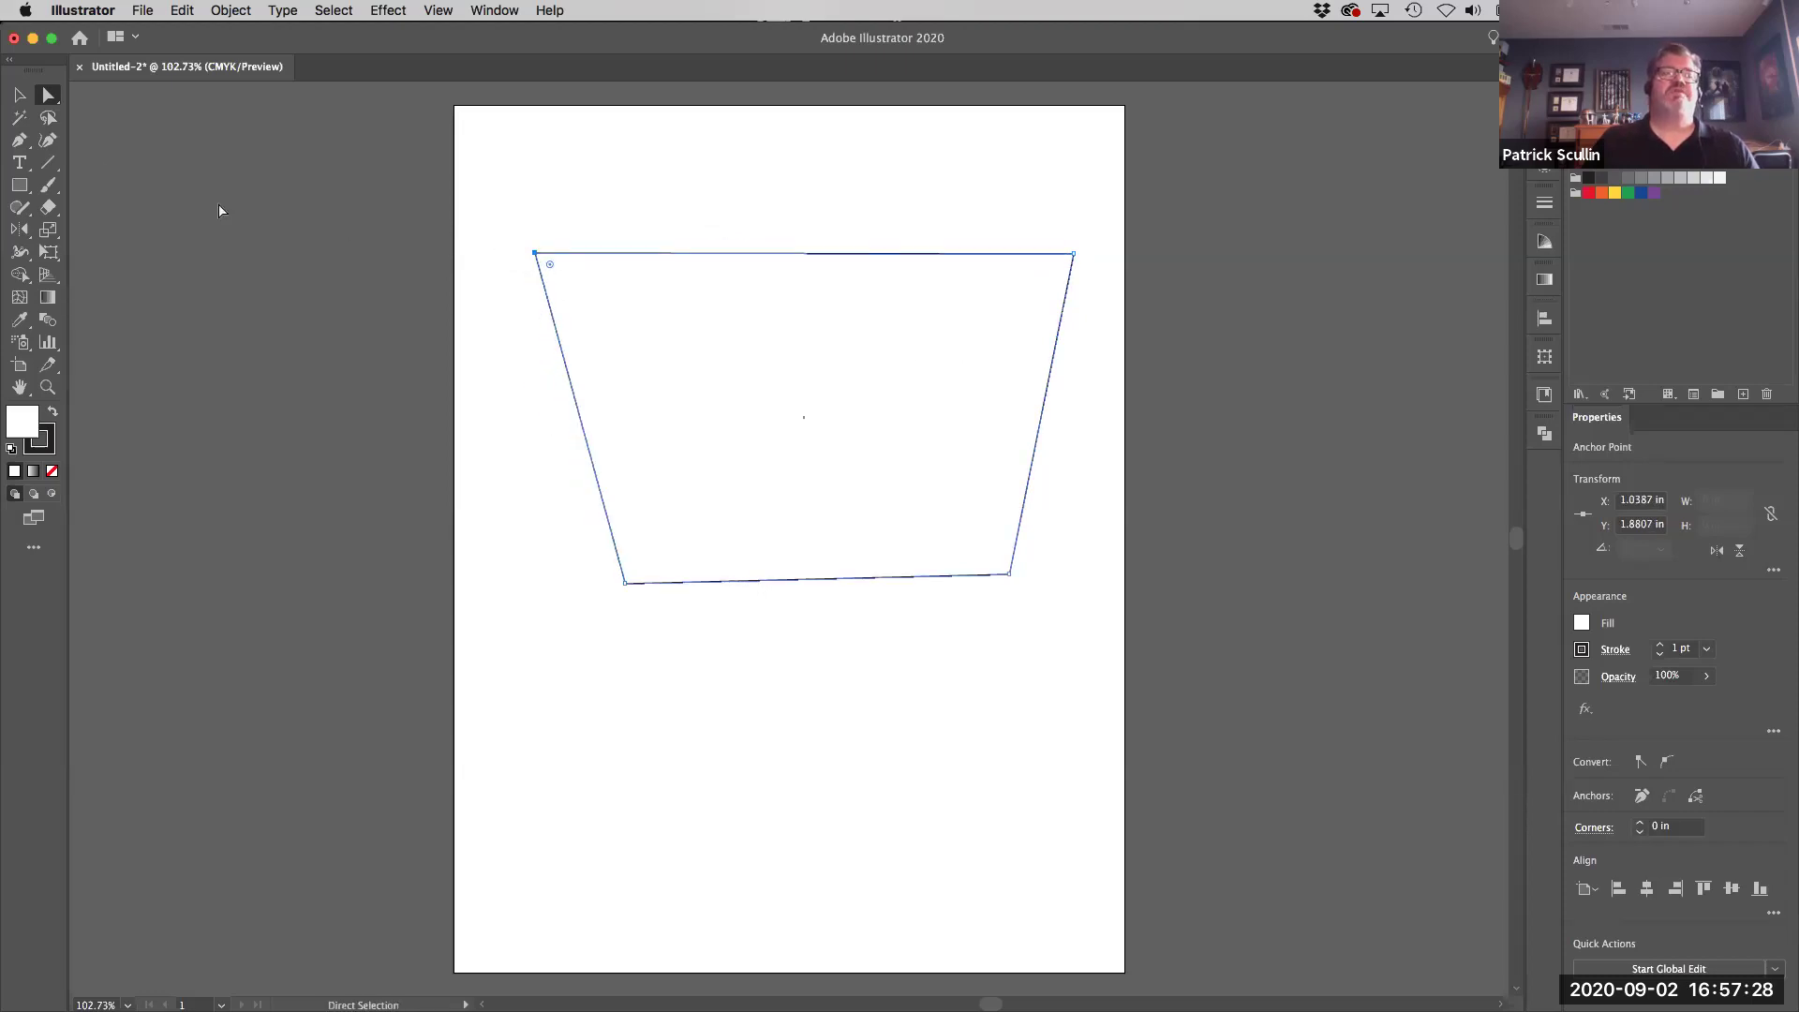
Step: Enlarge the trapezoid to 6.1052 × 5.3961 in and move it higher on the page
left_click(18, 97)
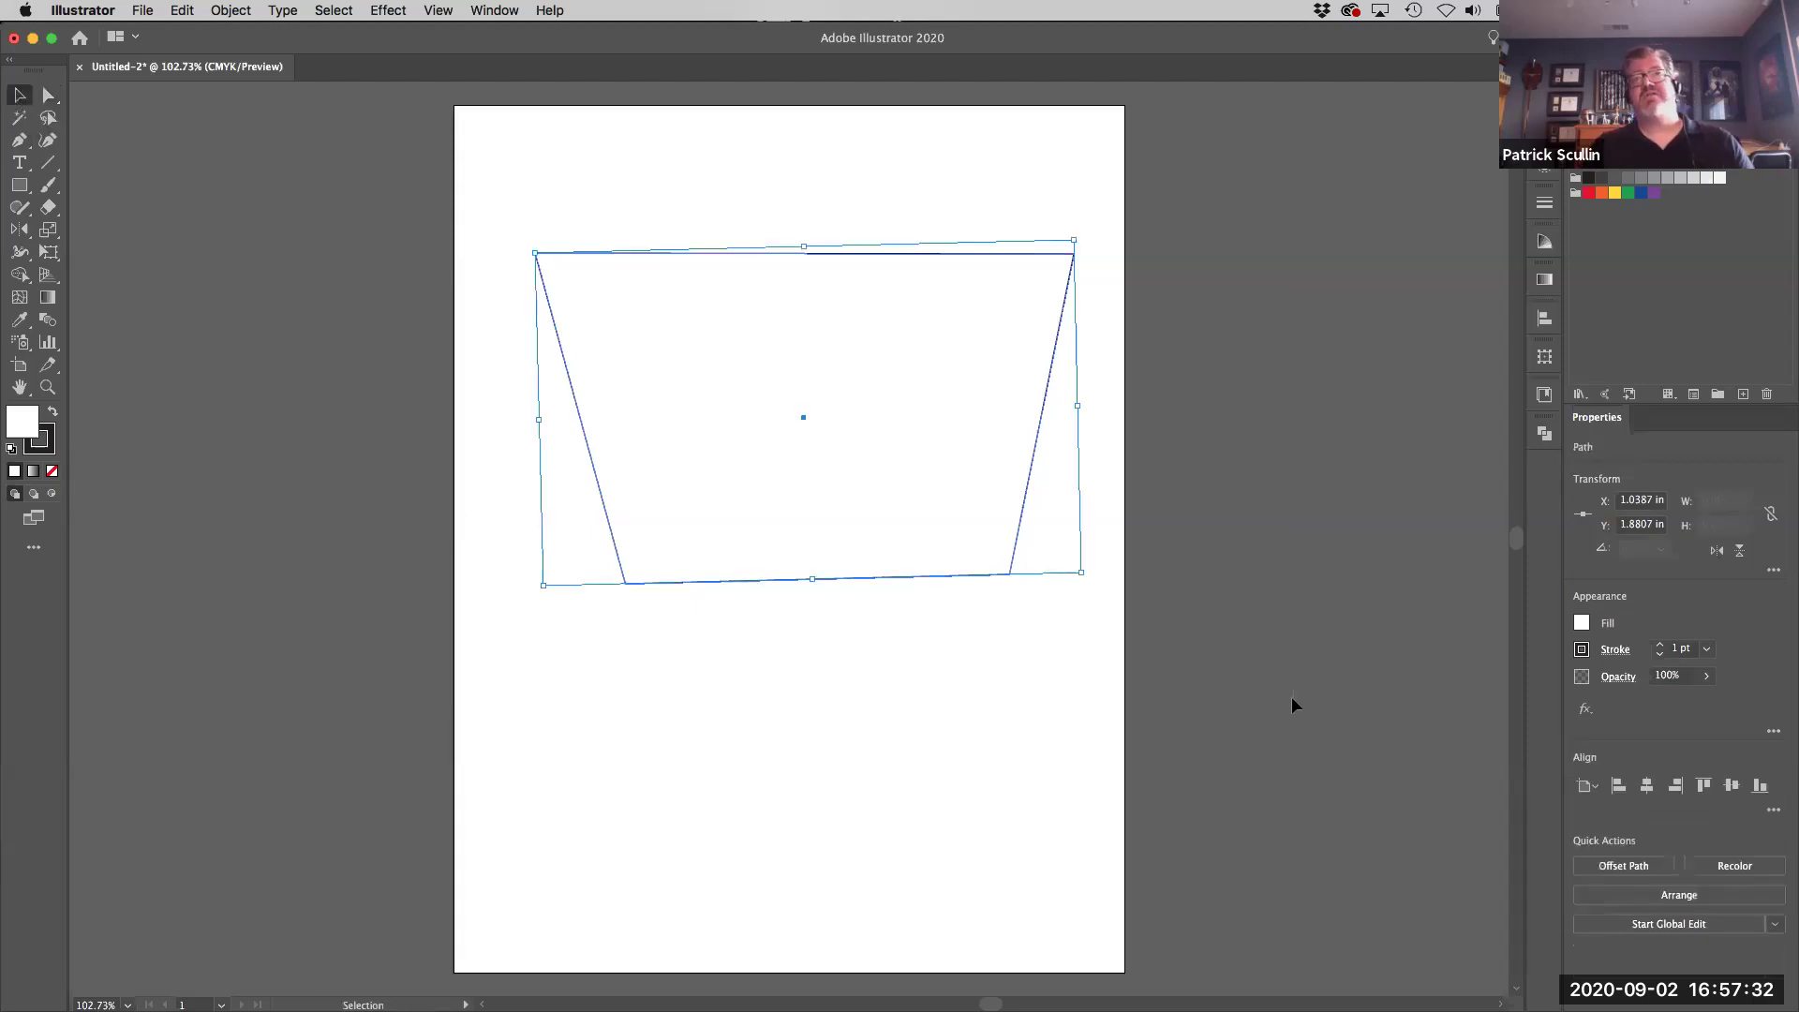
left_click_drag(892, 447, 617, 421)
key("super+z")
left_click_drag(758, 422, 893, 559)
left_click_drag(893, 559, 921, 431)
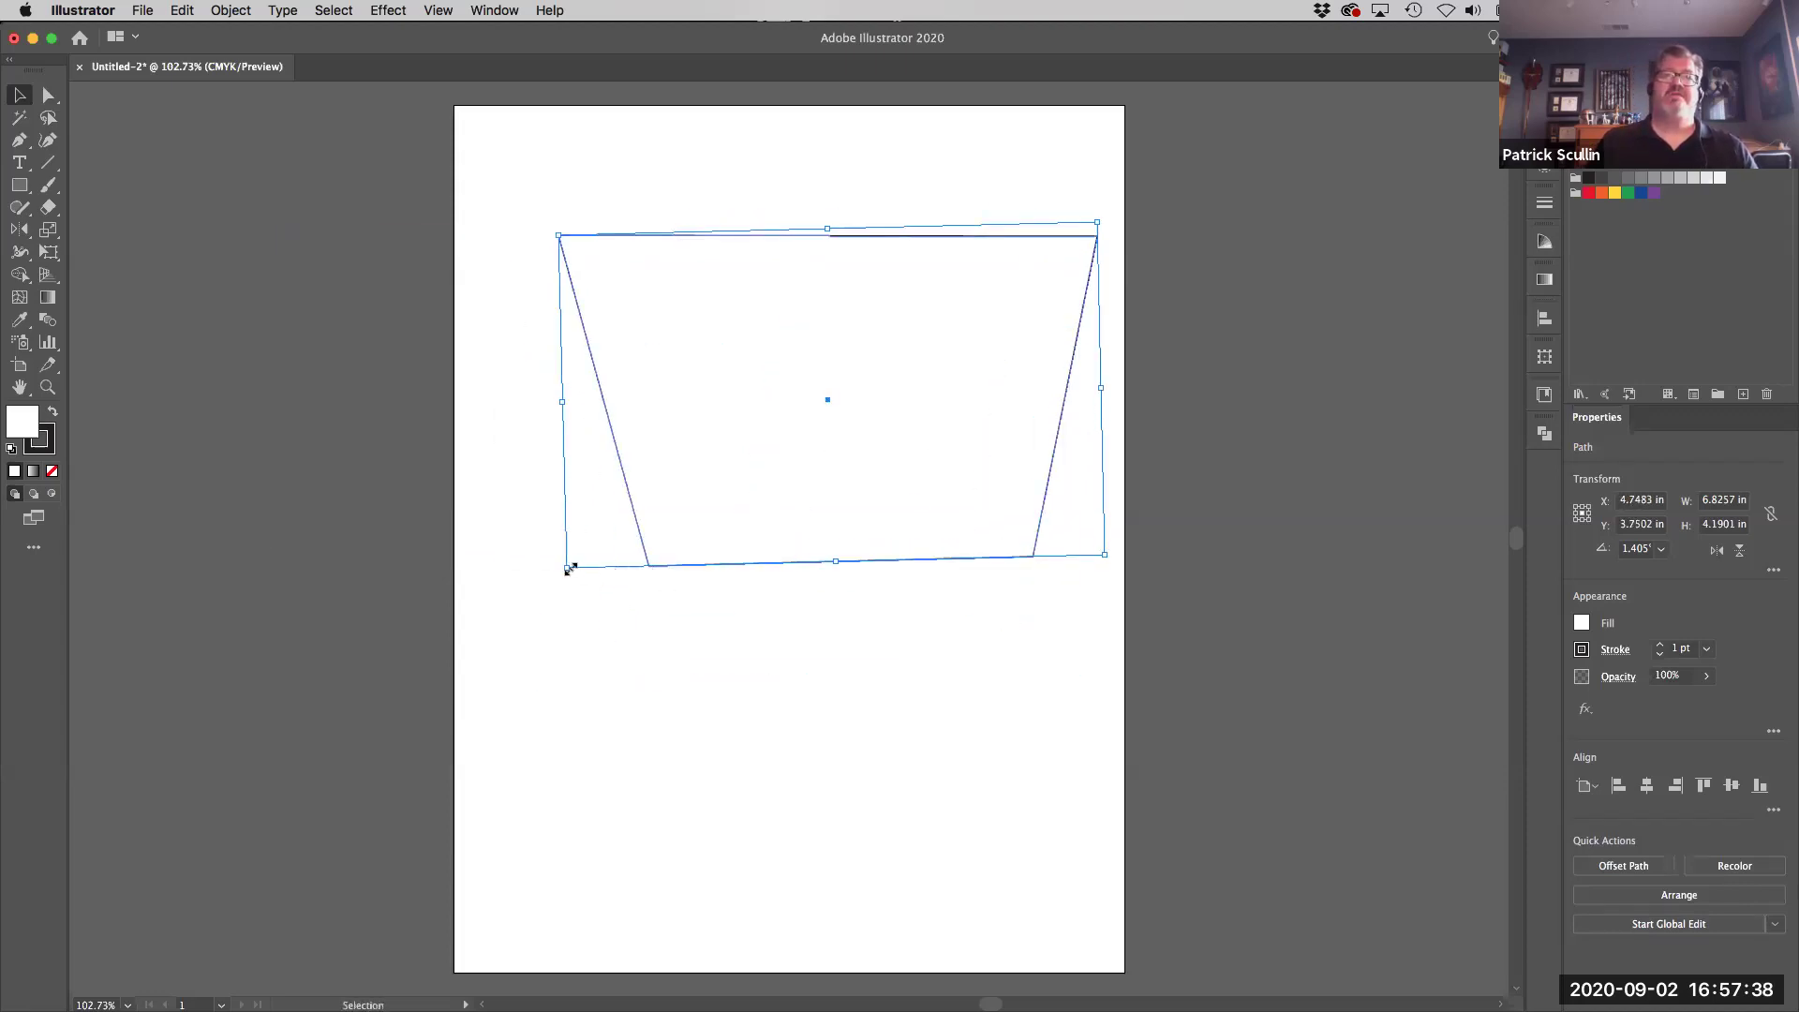
left_click_drag(566, 567, 628, 664)
left_click_drag(815, 611, 739, 559)
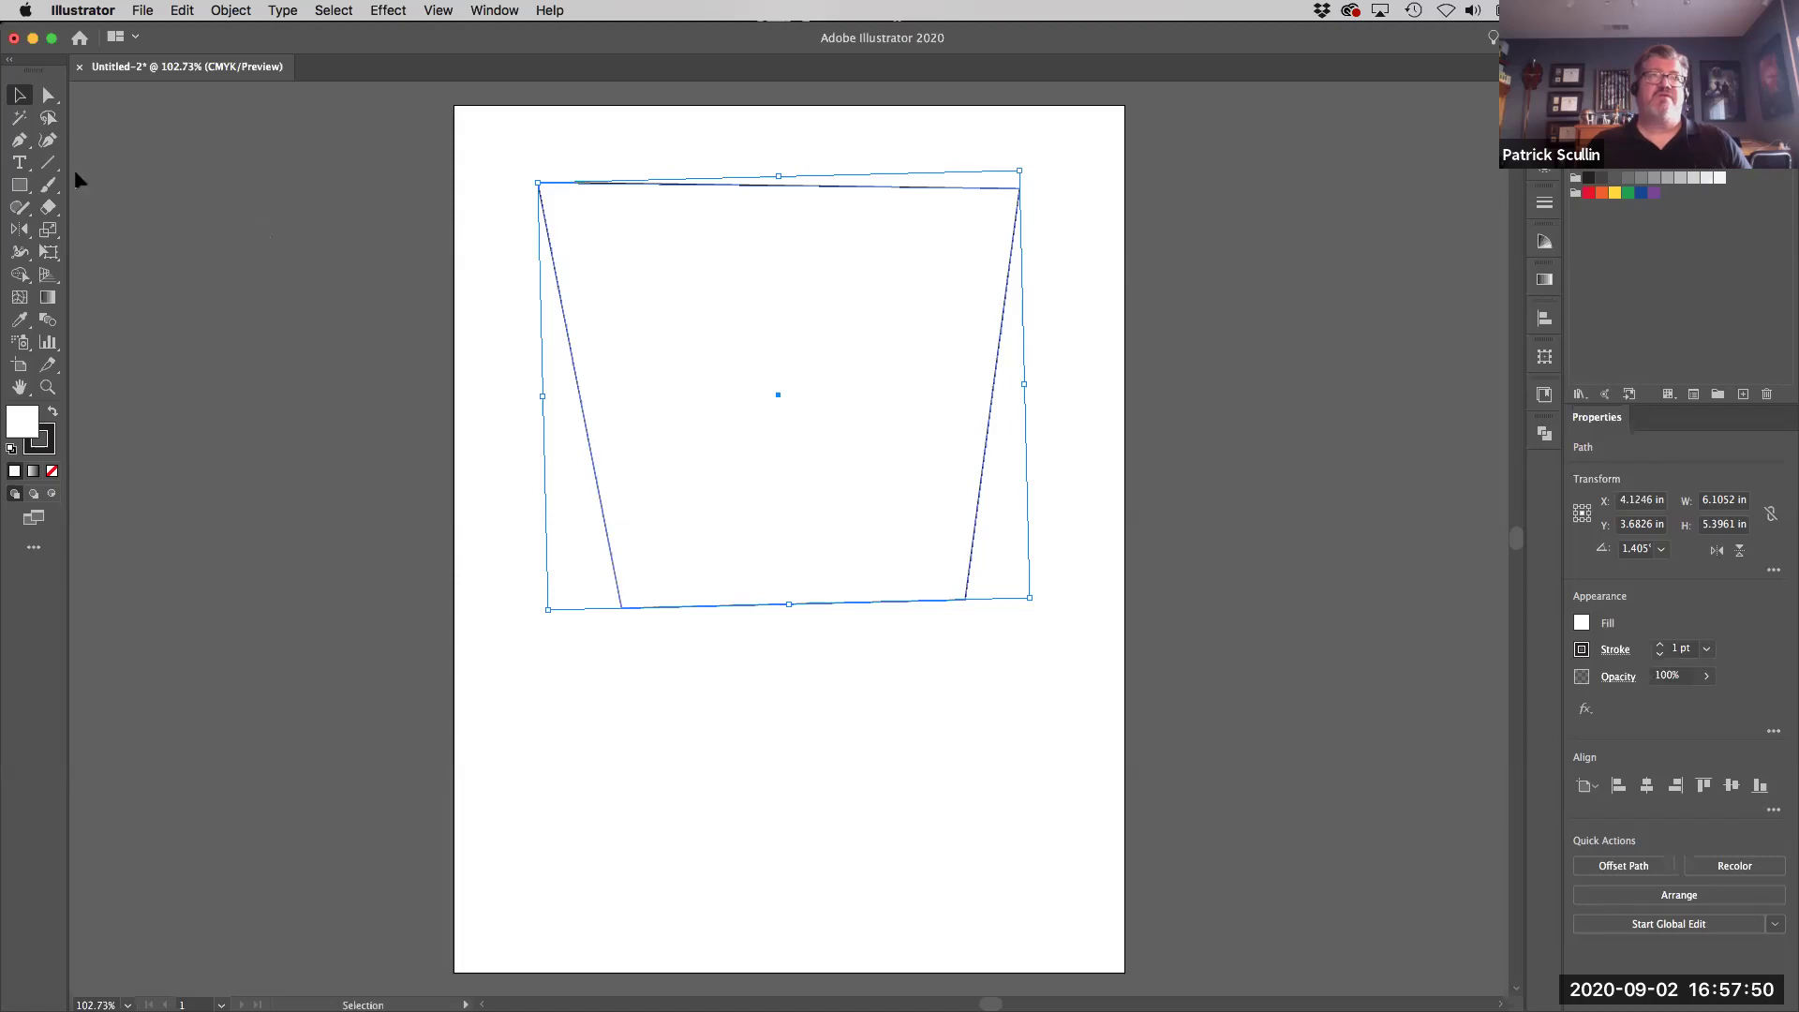
left_click(18, 186)
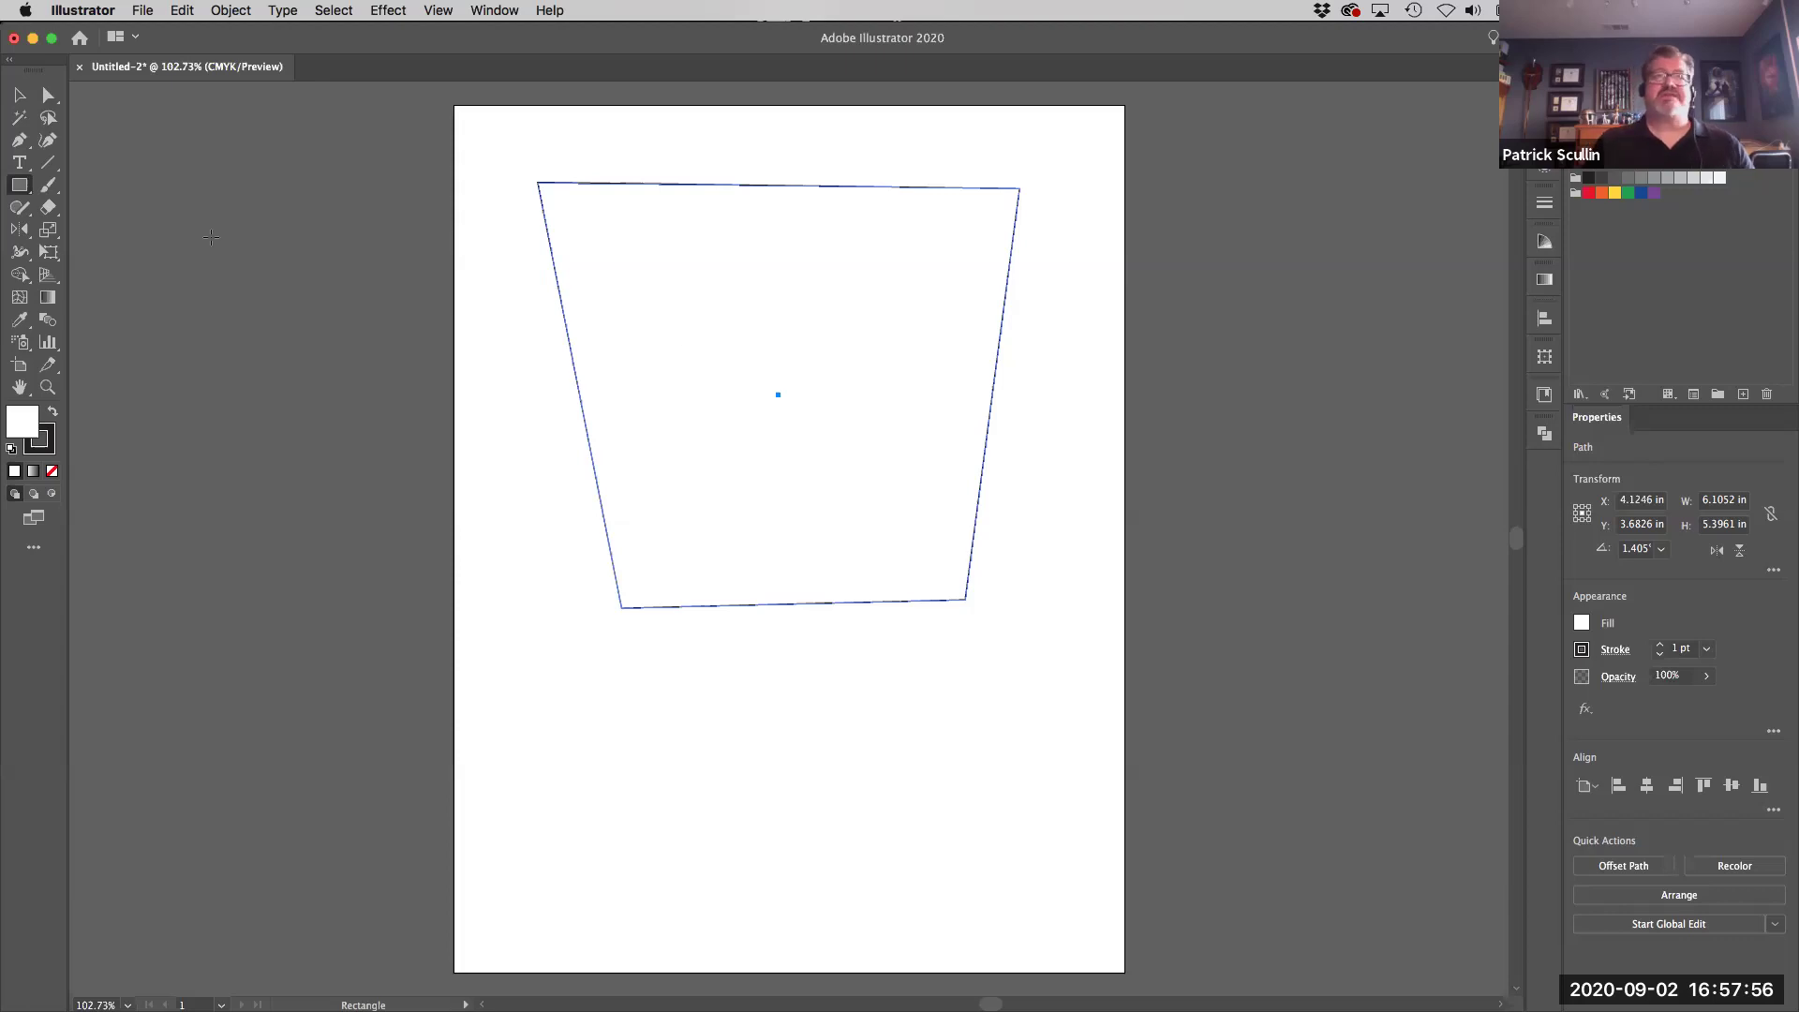
Step: Draw a rectangle over the trapezoid's left, pull its top-left corner inward, and move it up
left_click_drag(516, 444, 801, 667)
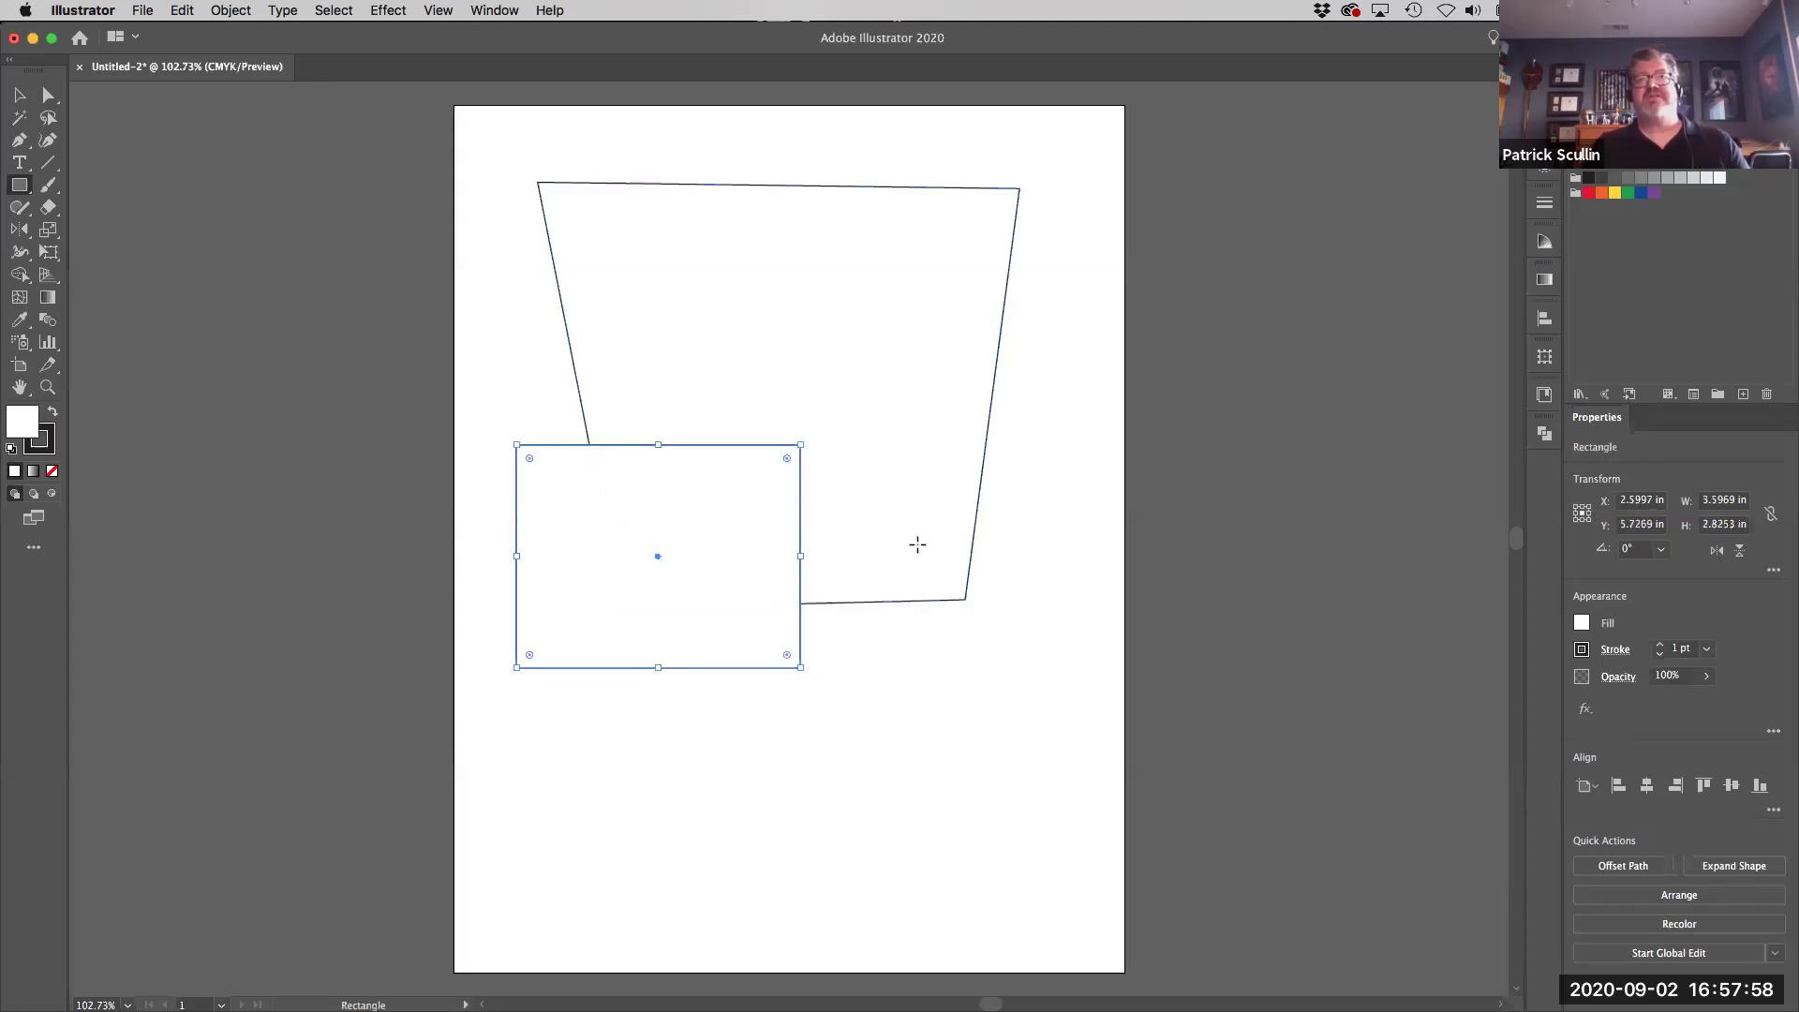
key("v")
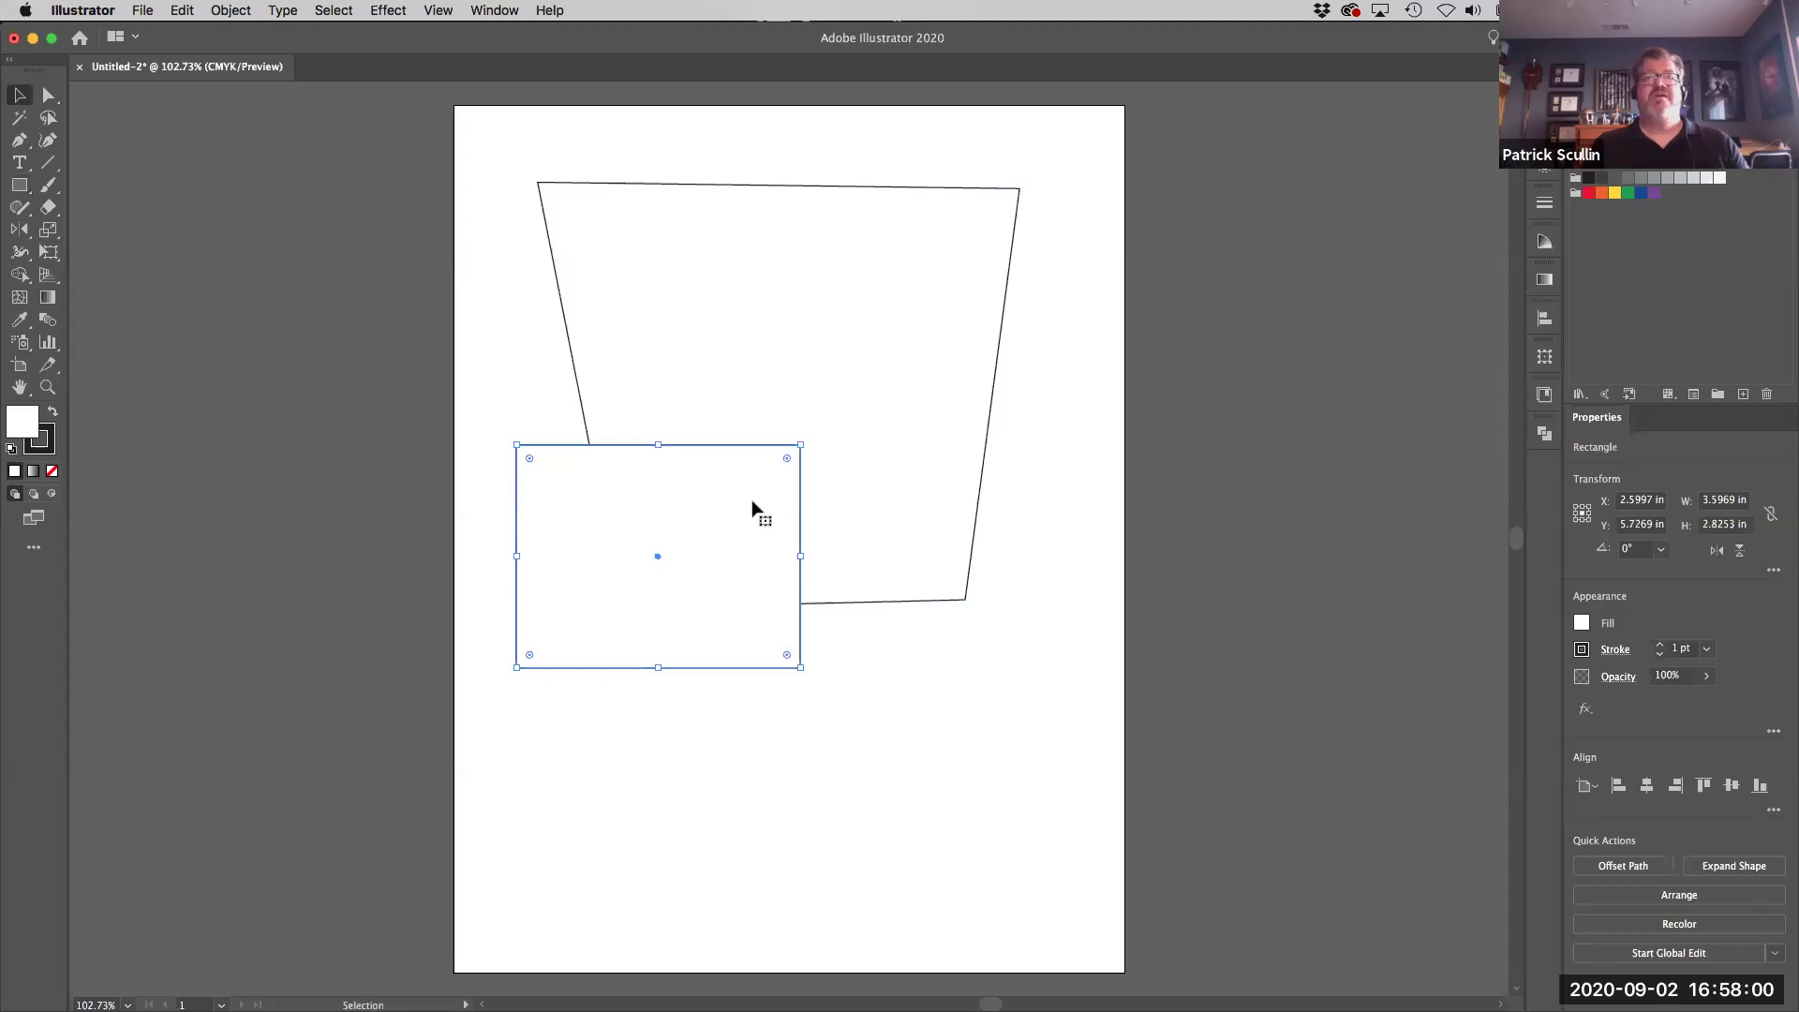
left_click_drag(732, 507, 710, 427)
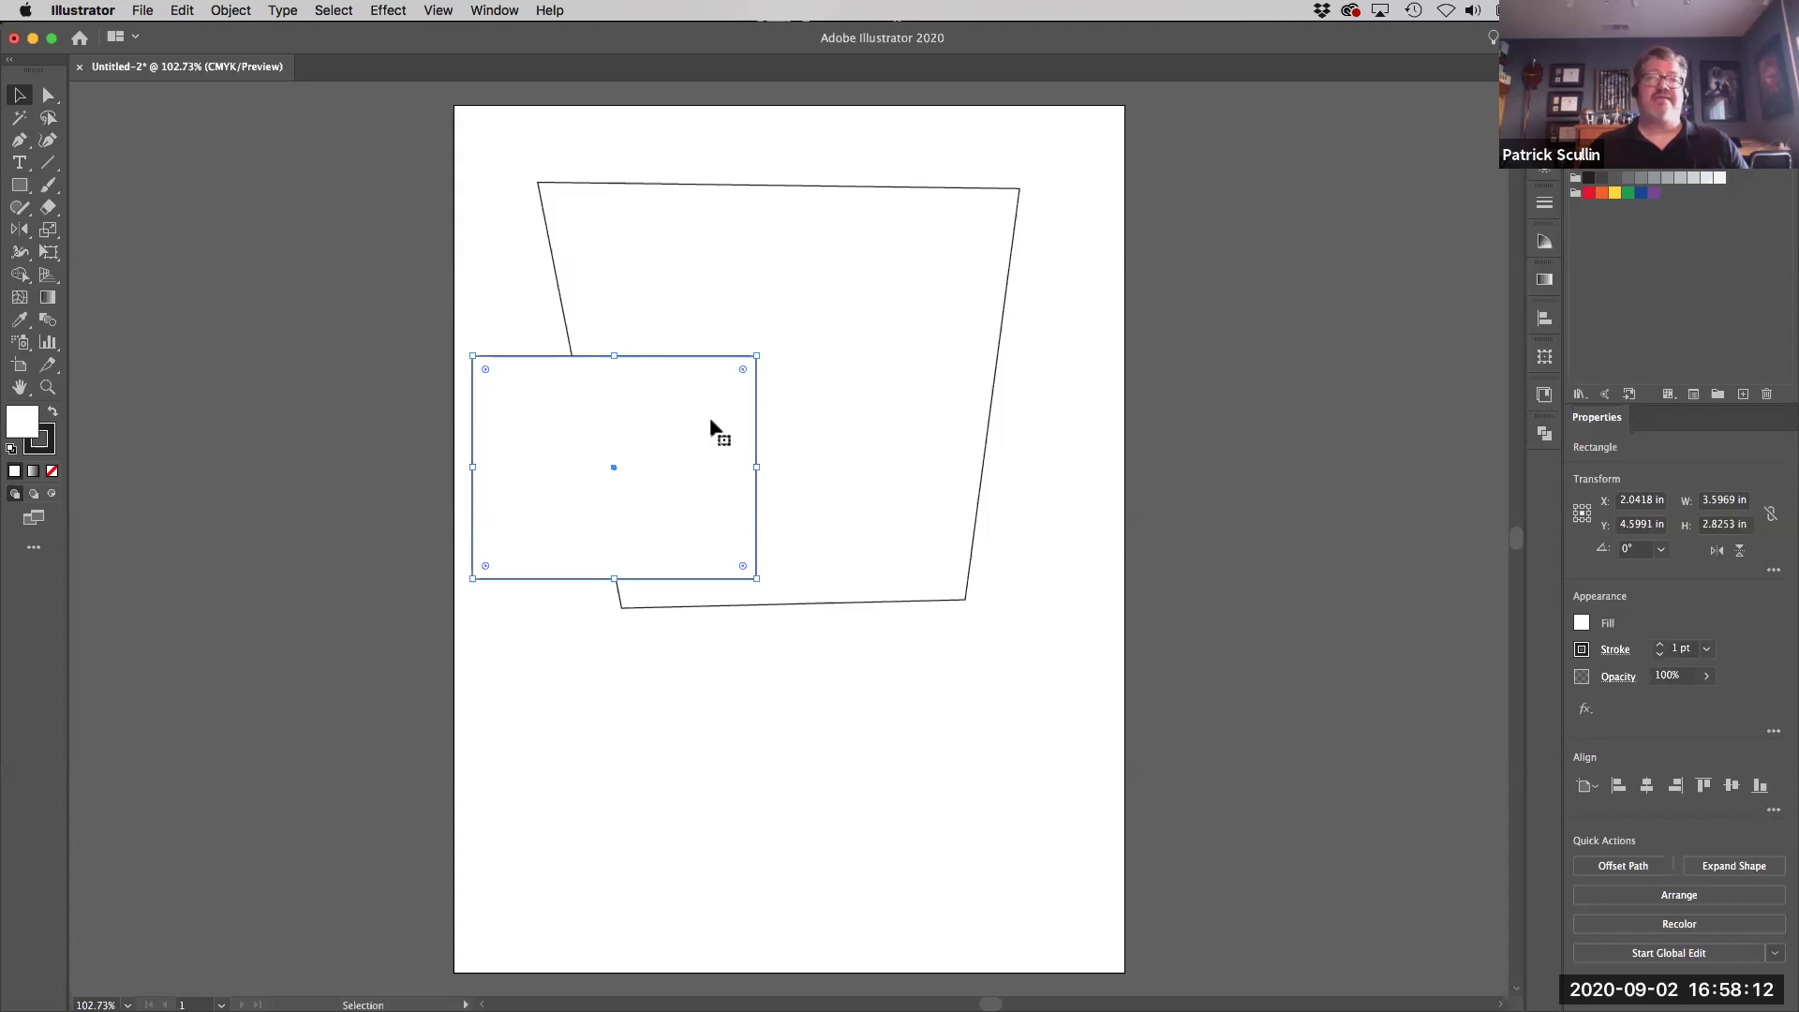
key("a")
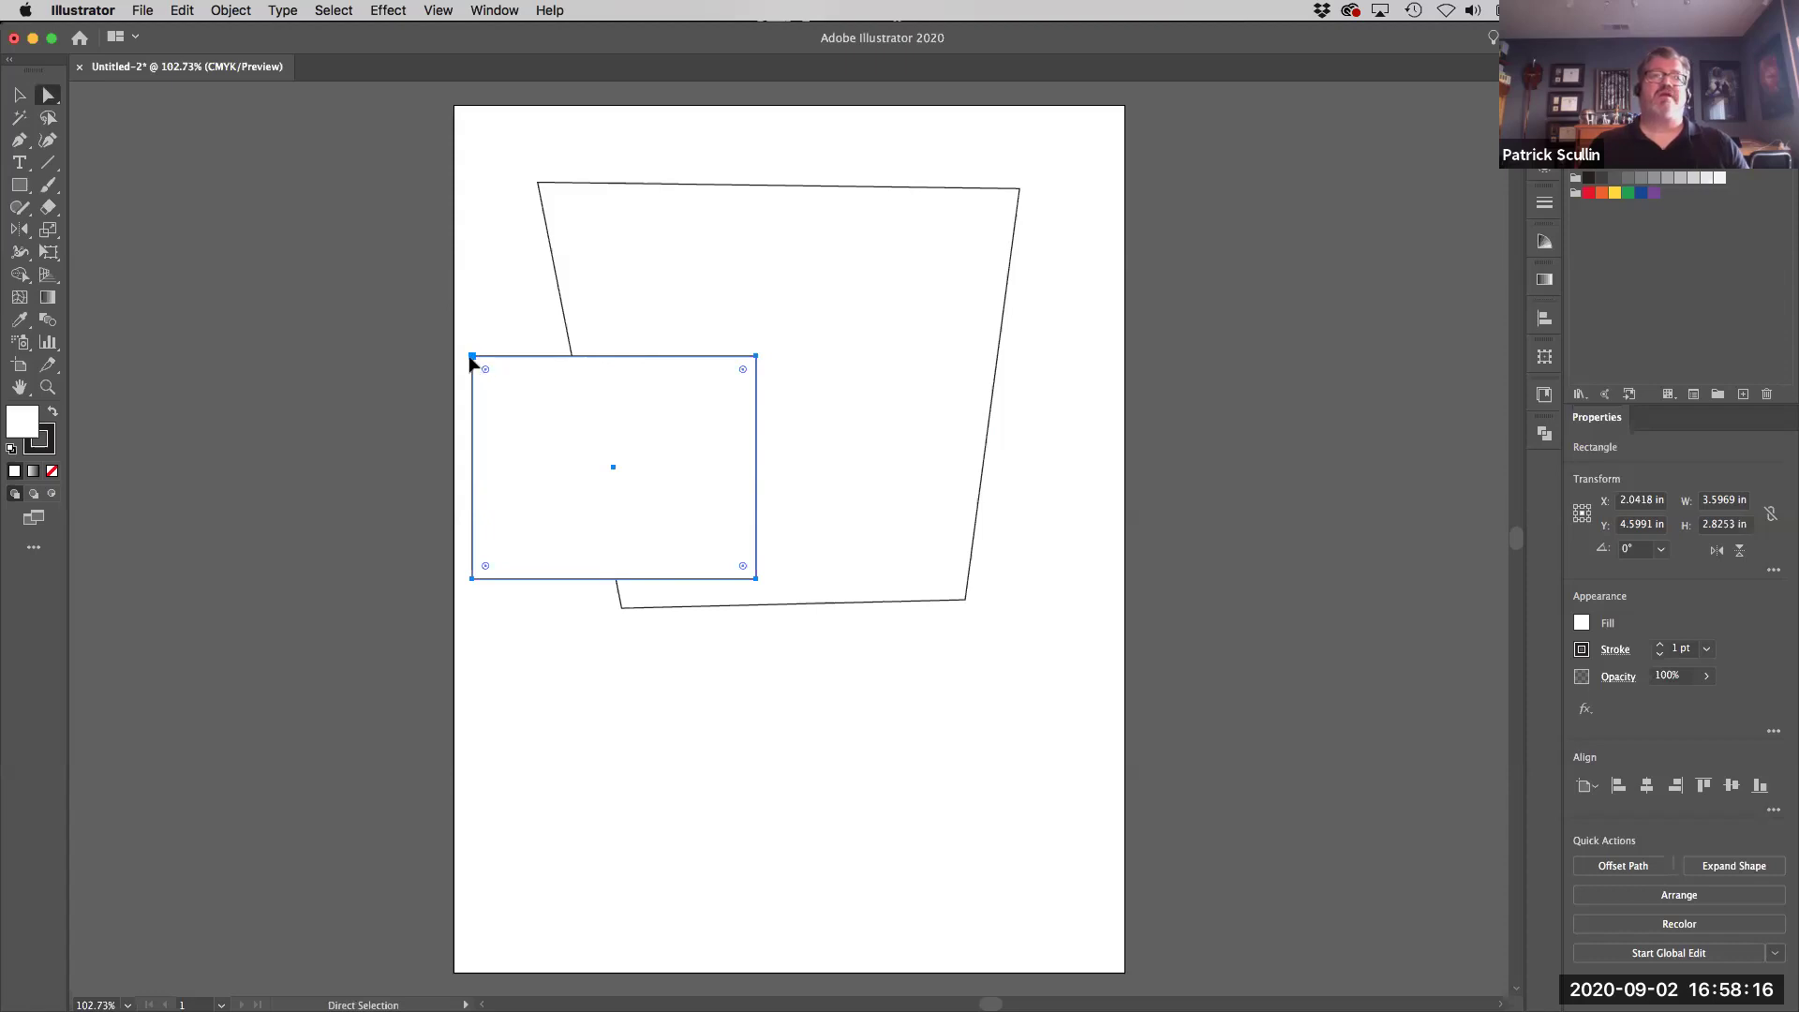
left_click_drag(473, 358, 516, 395)
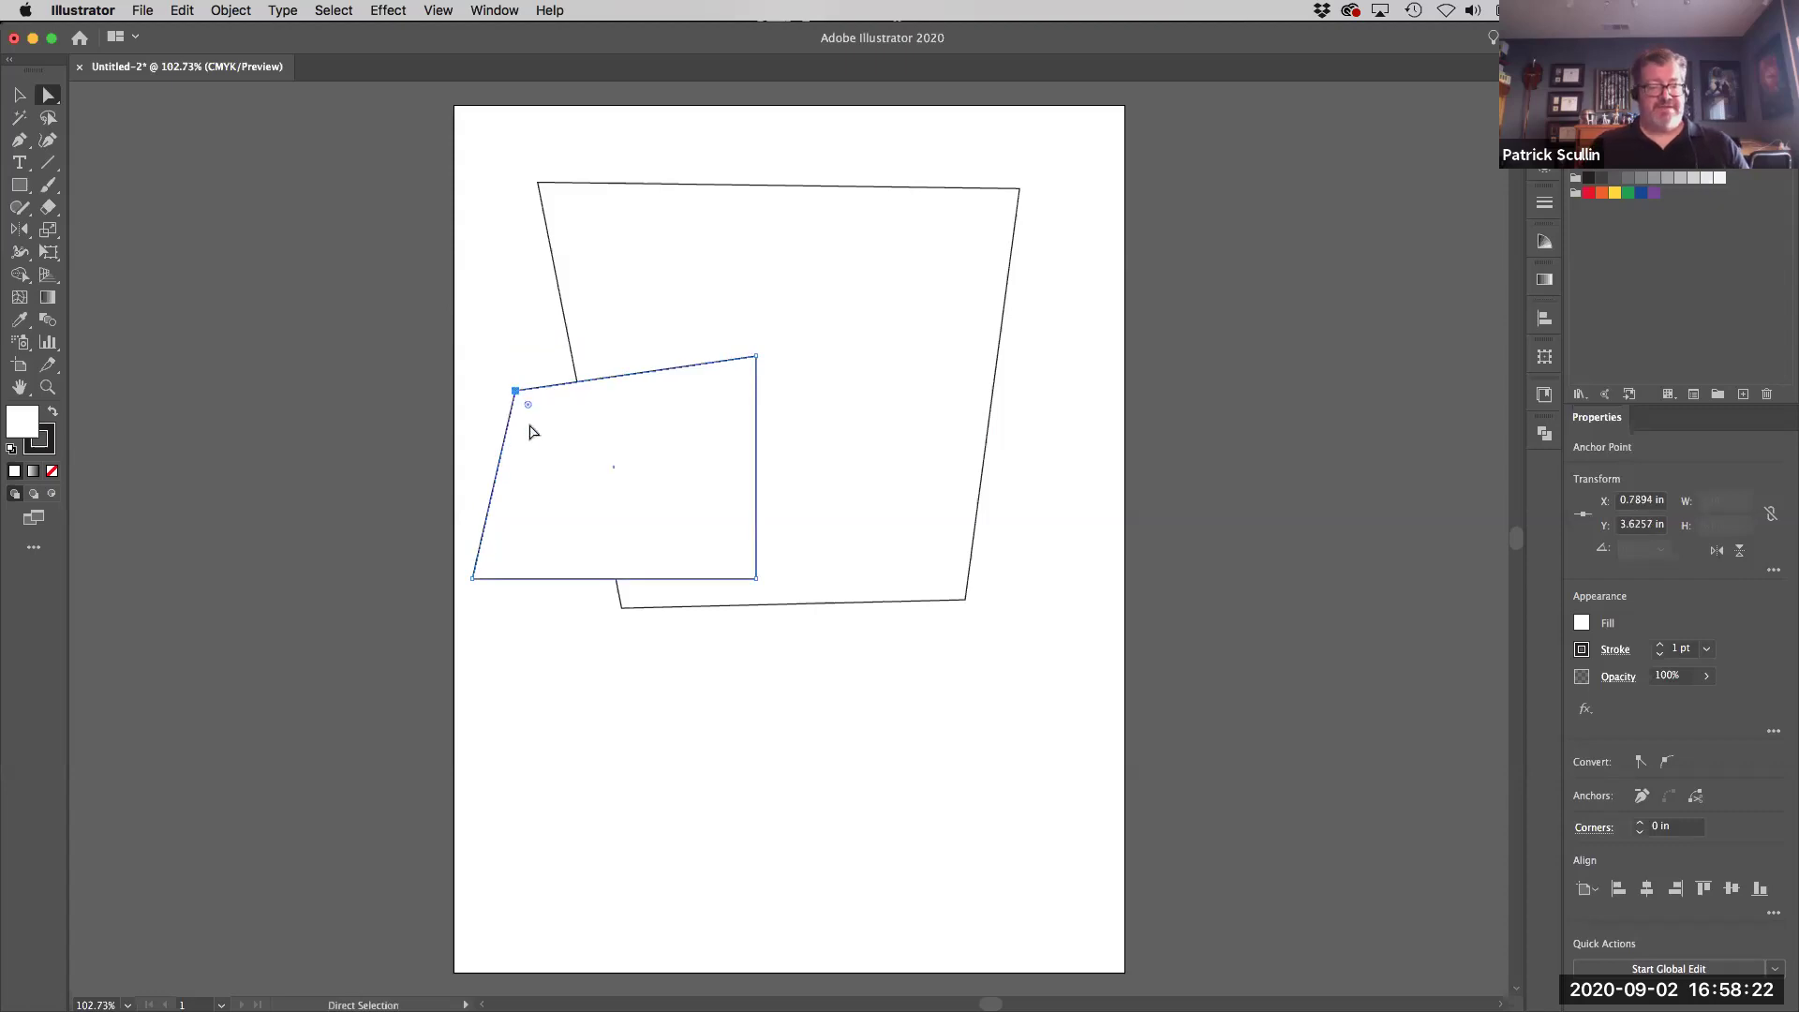
key("v")
key("a")
key("v")
key("a")
key("v")
left_click_drag(531, 433, 567, 311)
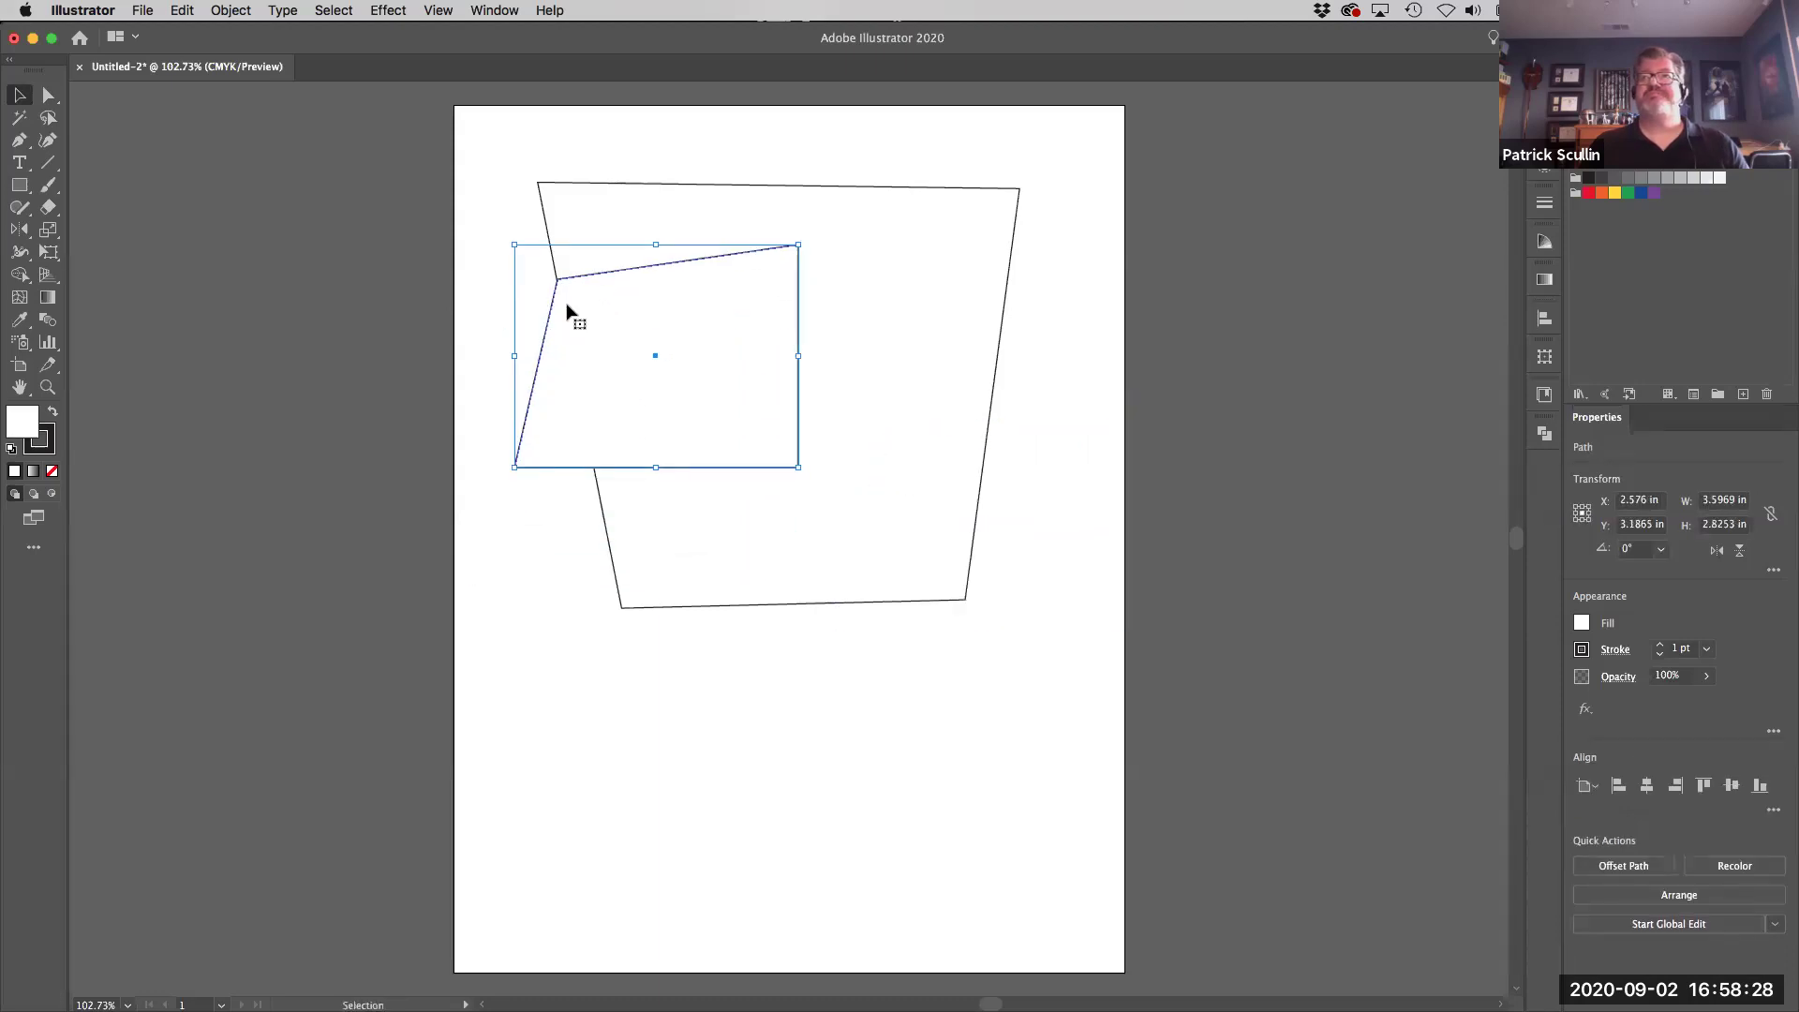
Step: Draw six overlapping rectangles across the lower artboard, the last about 1.2821 × 1.472 in
left_click(19, 185)
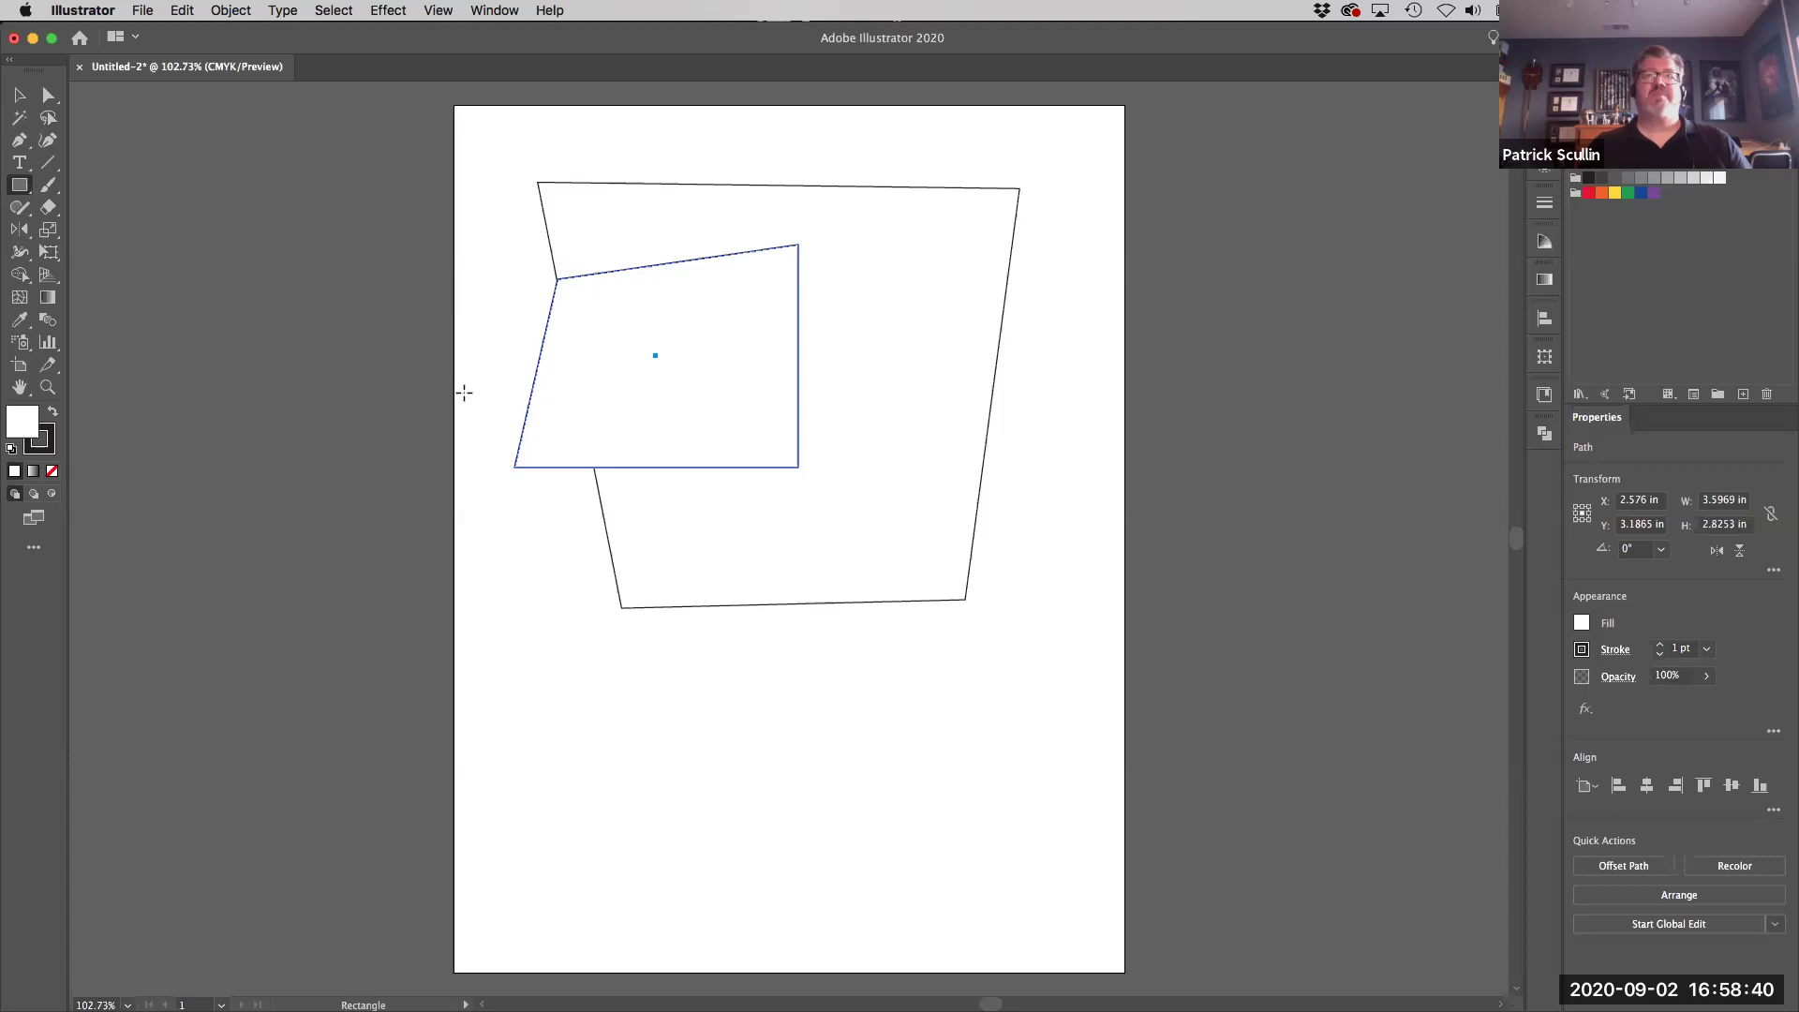
left_click_drag(631, 431, 841, 593)
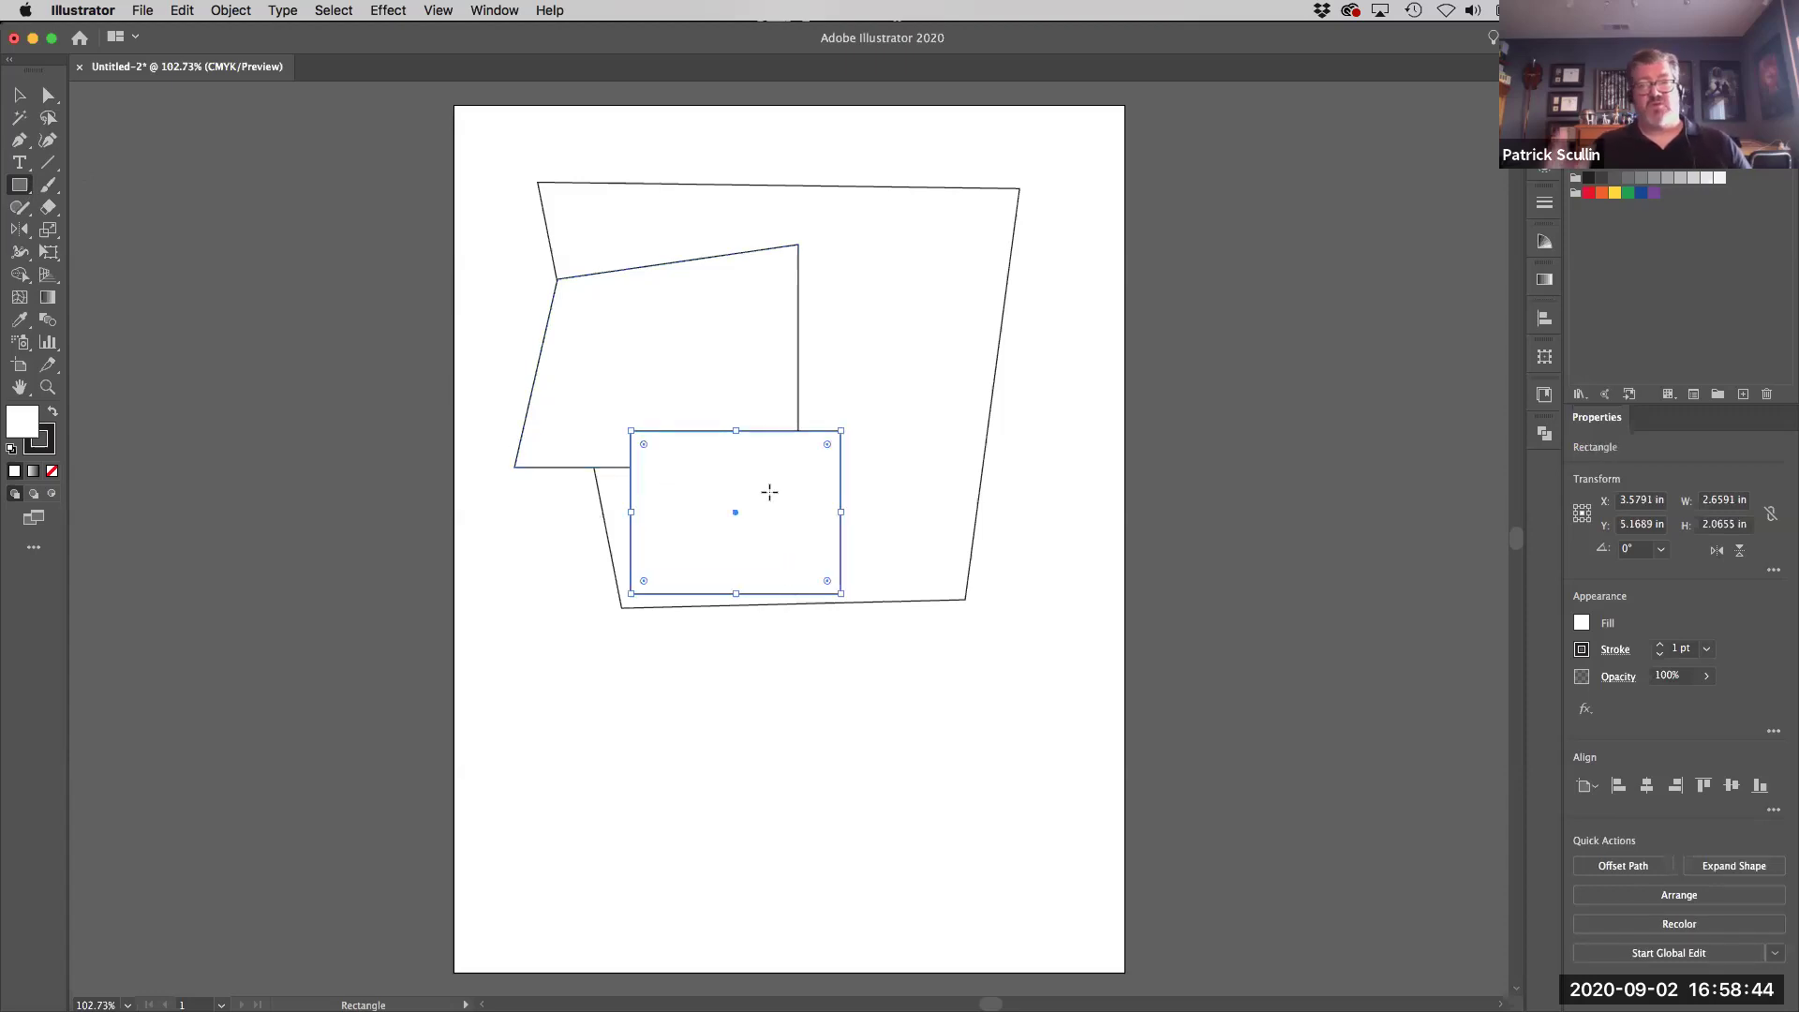
key("v")
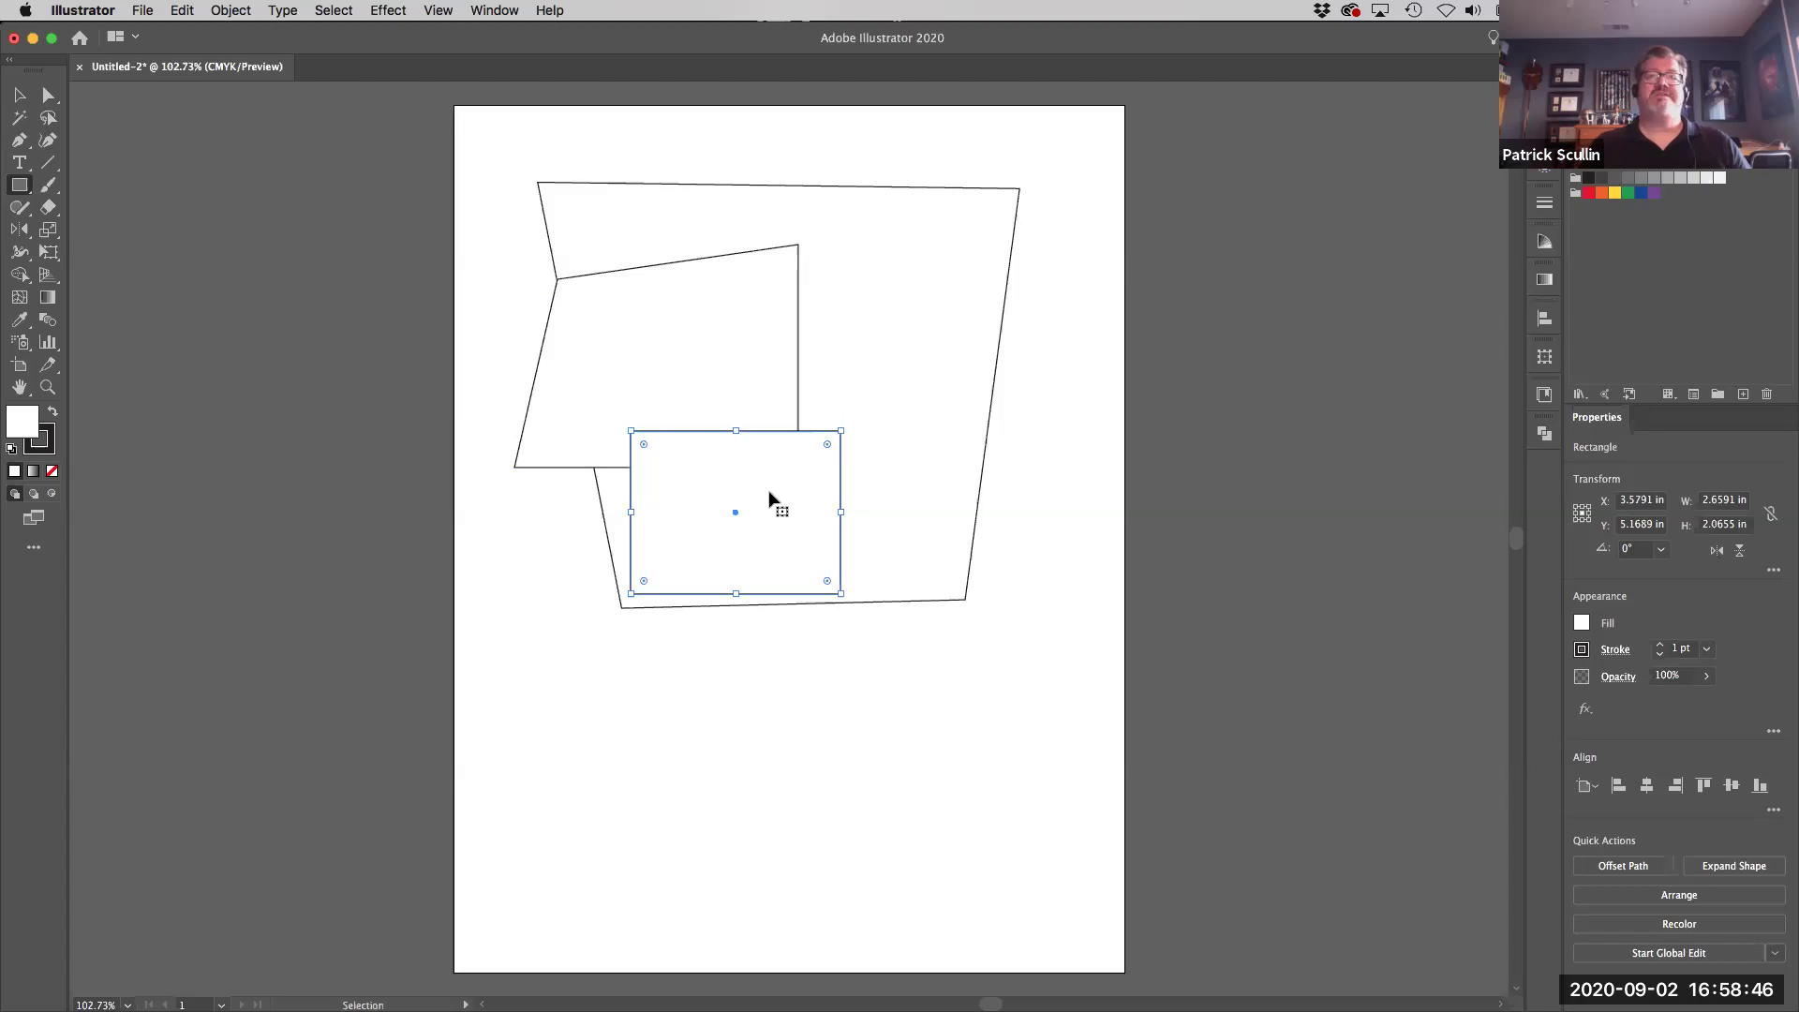
key("m")
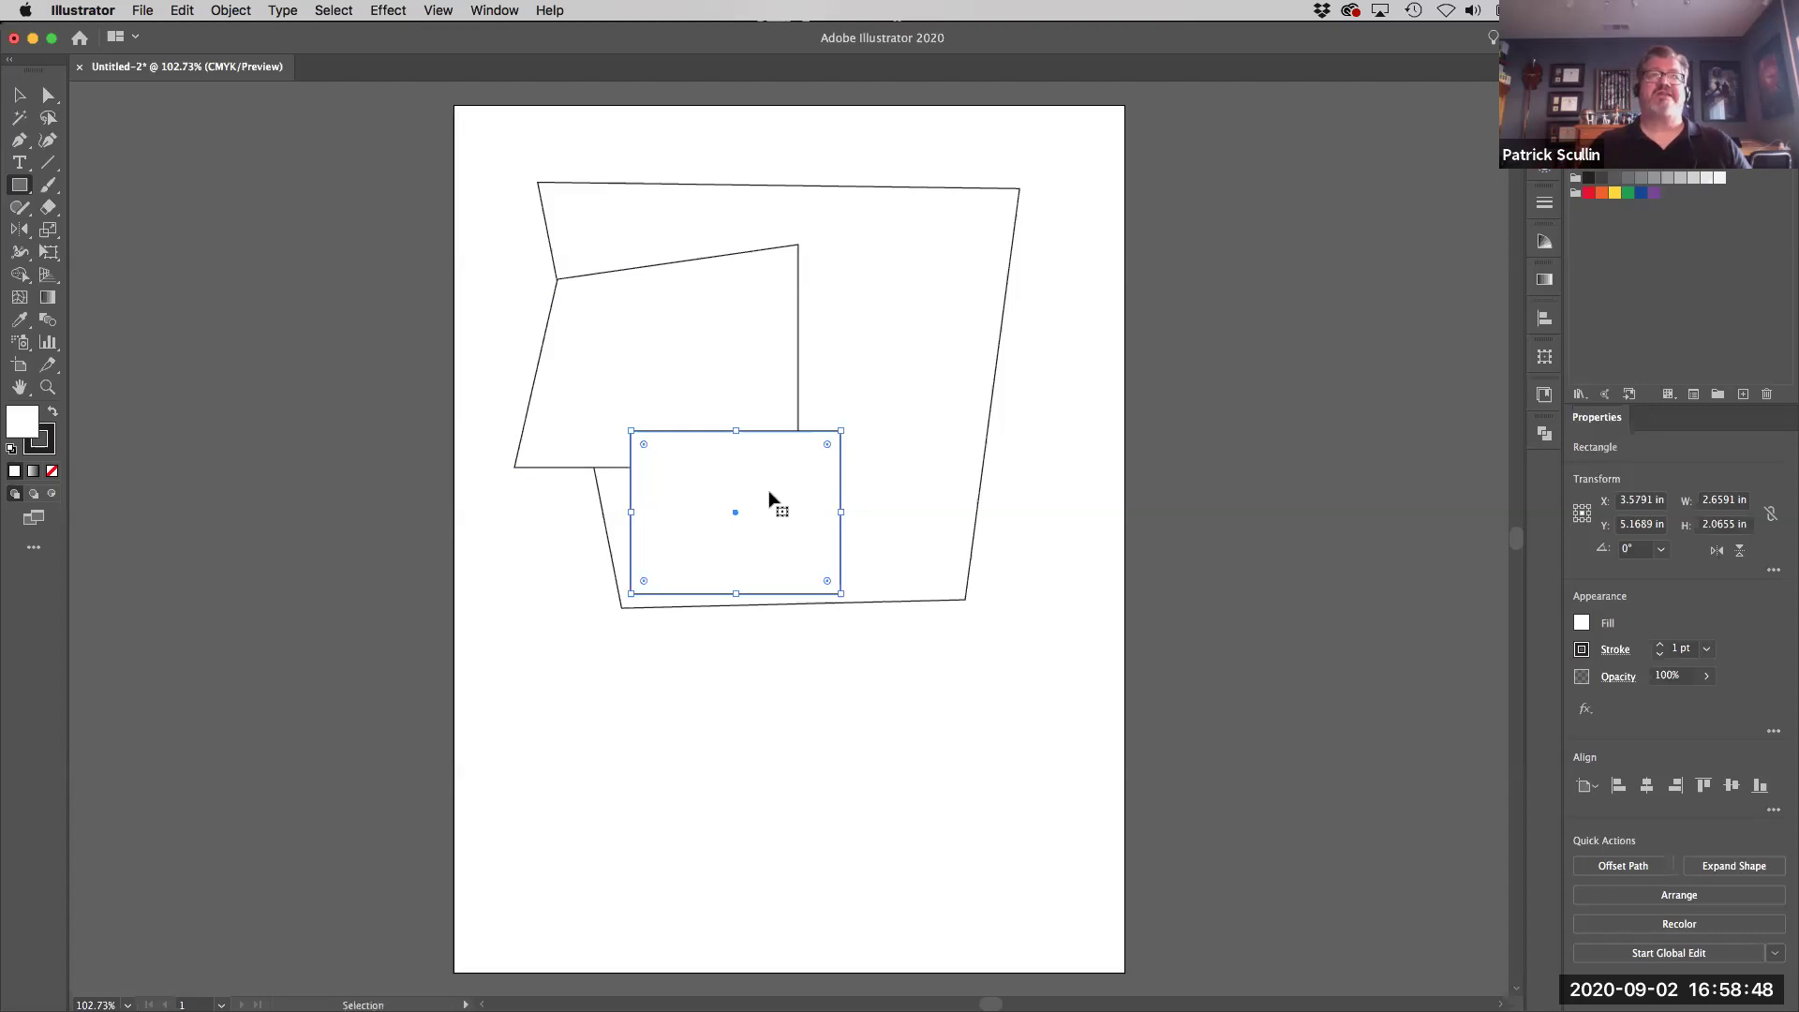
mouse_move(772, 502)
left_mouse_down()
mouse_move(1032, 622)
mouse_move(999, 536)
mouse_move(740, 559)
mouse_move(852, 558)
mouse_move(715, 604)
mouse_move(818, 724)
left_mouse_up()
left_click_drag(907, 624, 964, 717)
left_click_drag(955, 534, 1035, 642)
left_click_drag(830, 501, 924, 671)
left_click_drag(633, 498, 780, 603)
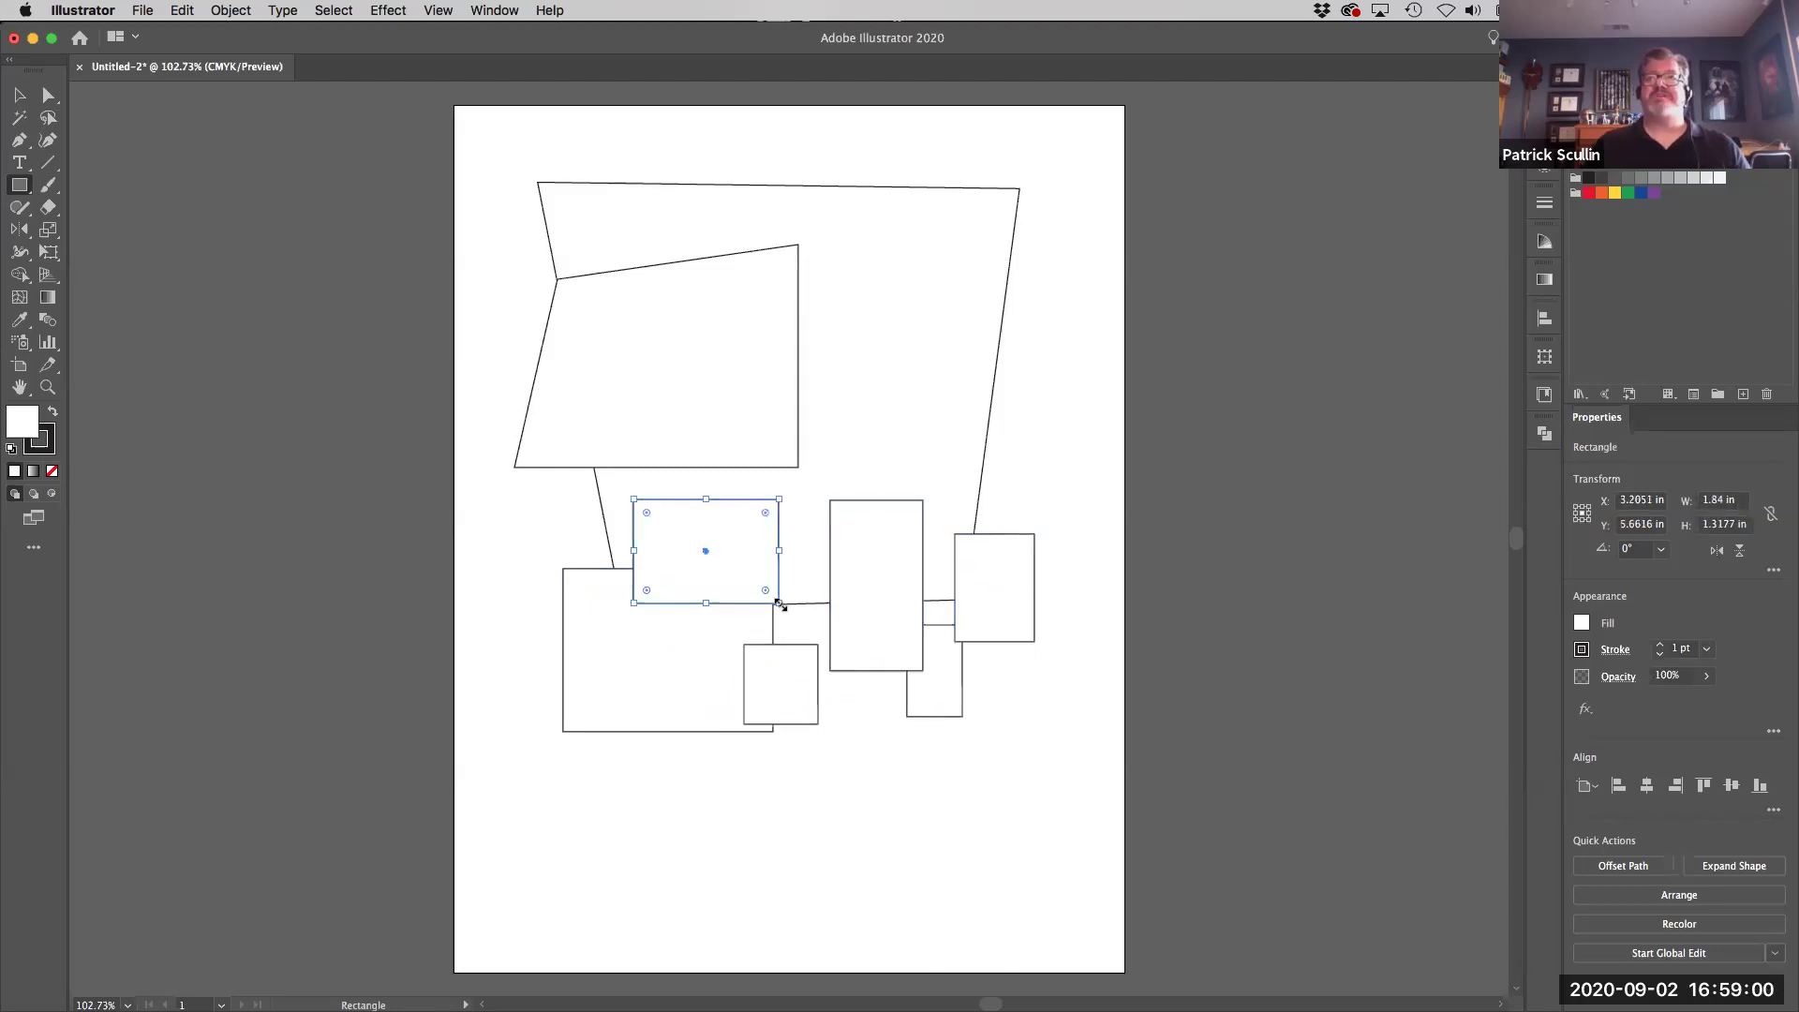
left_click_drag(855, 434, 957, 551)
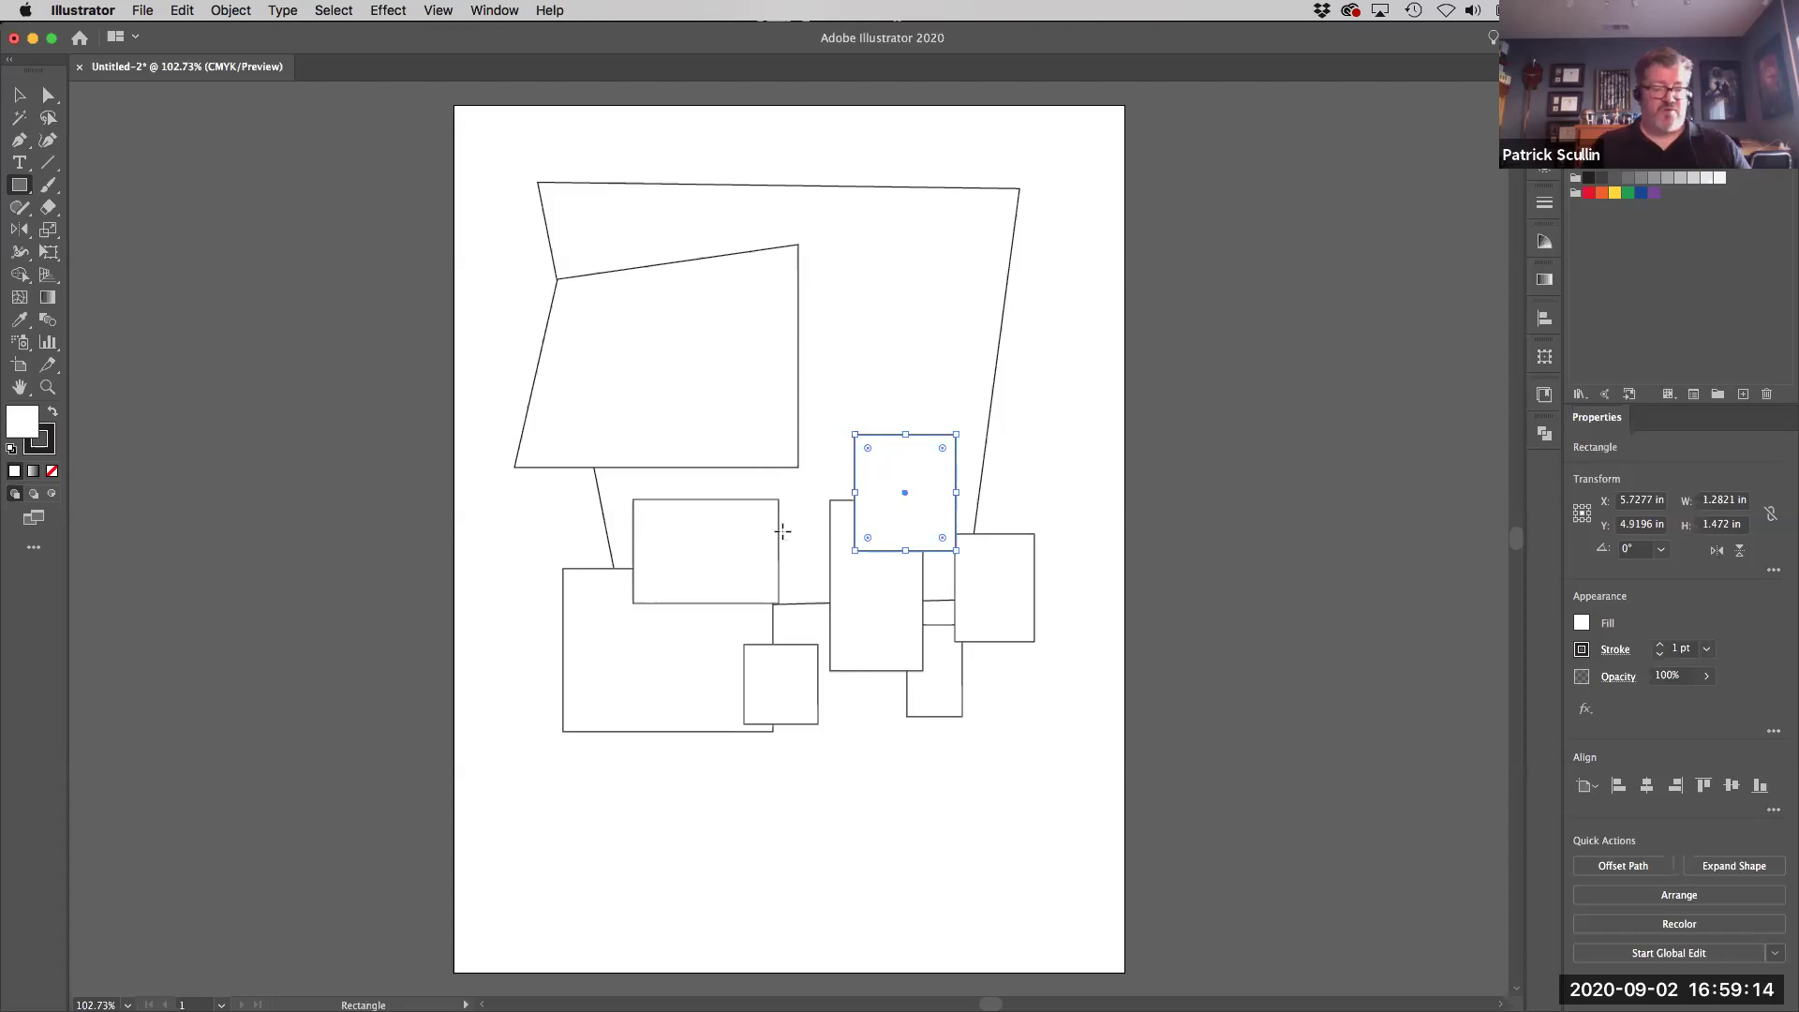
Step: Select the skewed quadrilateral, then marquee-select every shape, and deselect all
key("v")
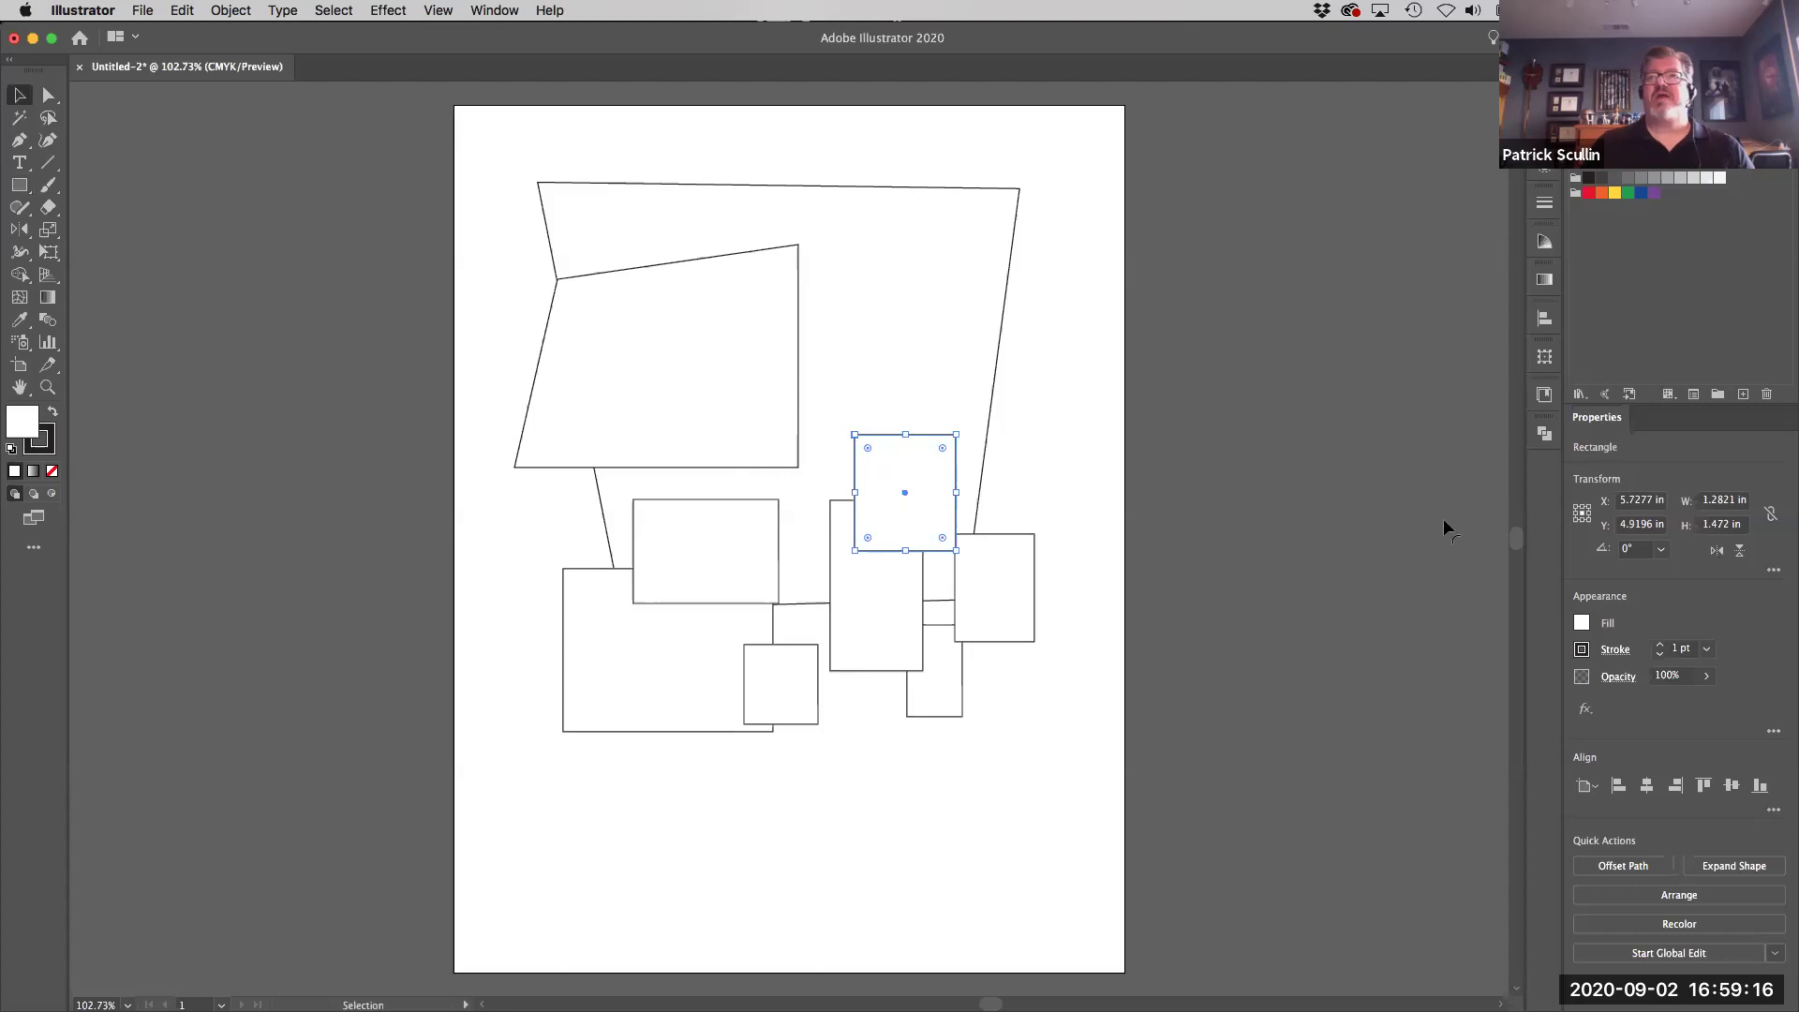
left_click(768, 388)
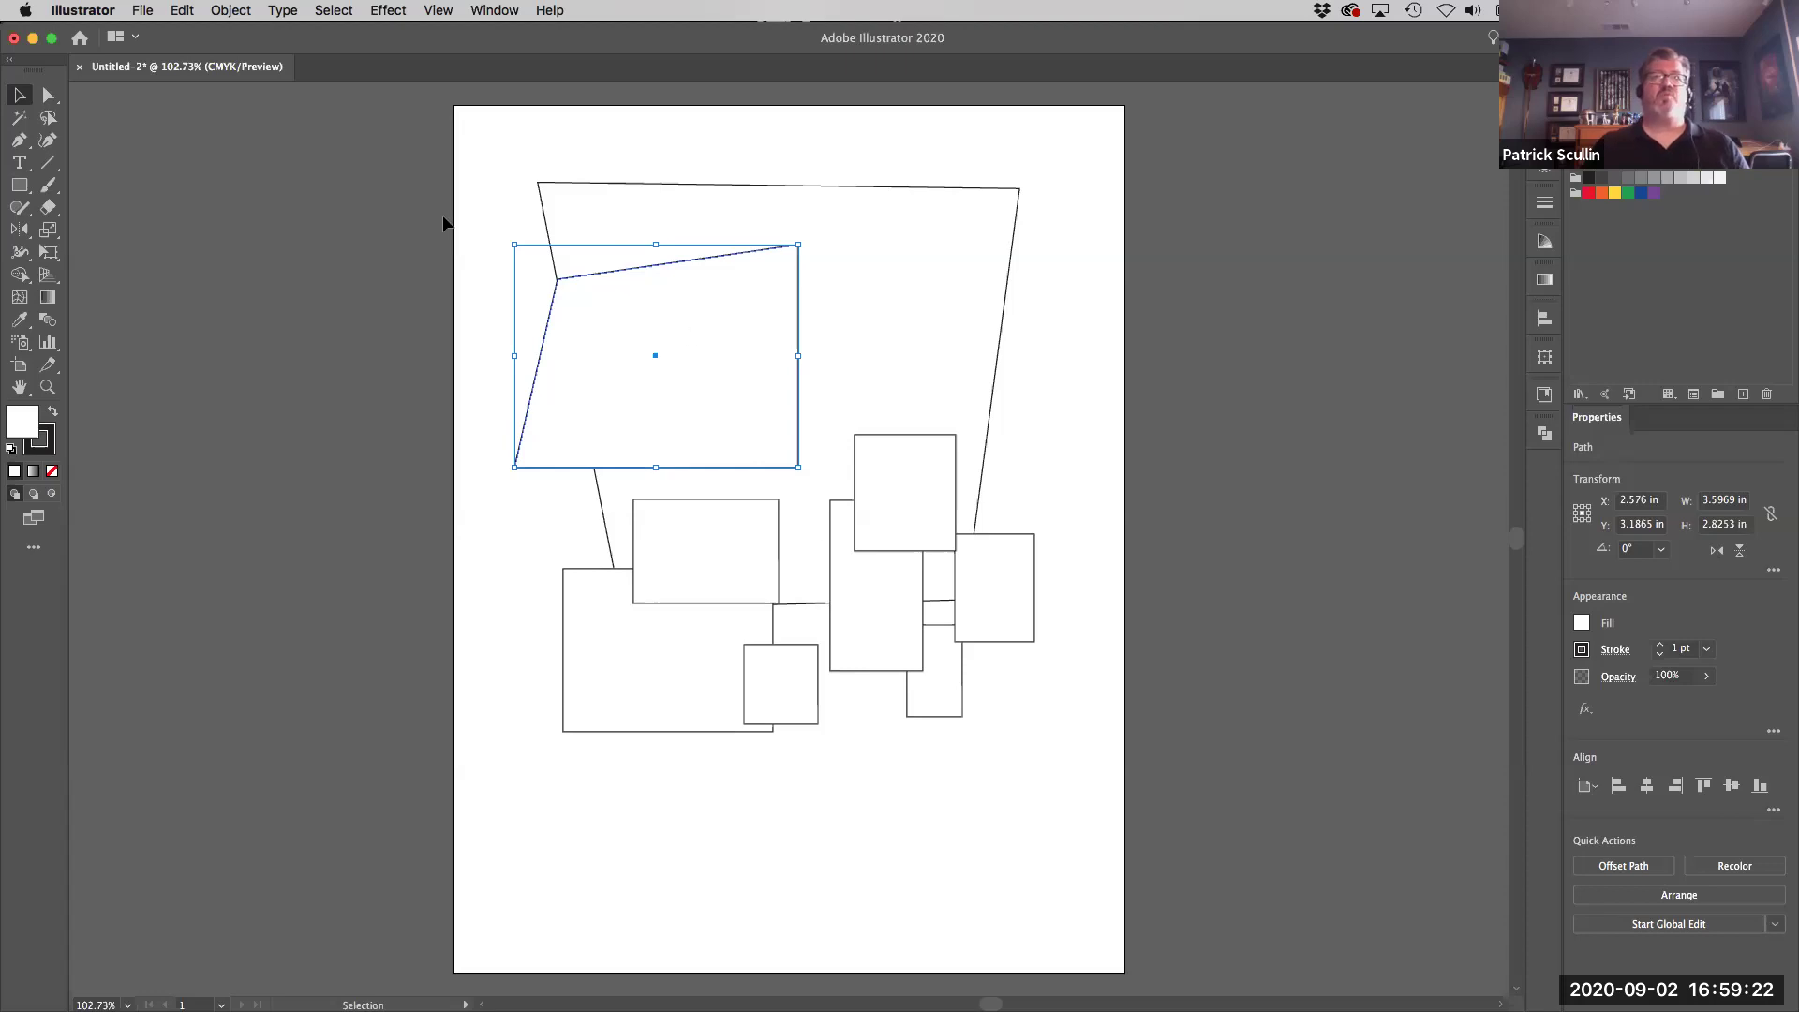
left_click_drag(475, 266, 1153, 796)
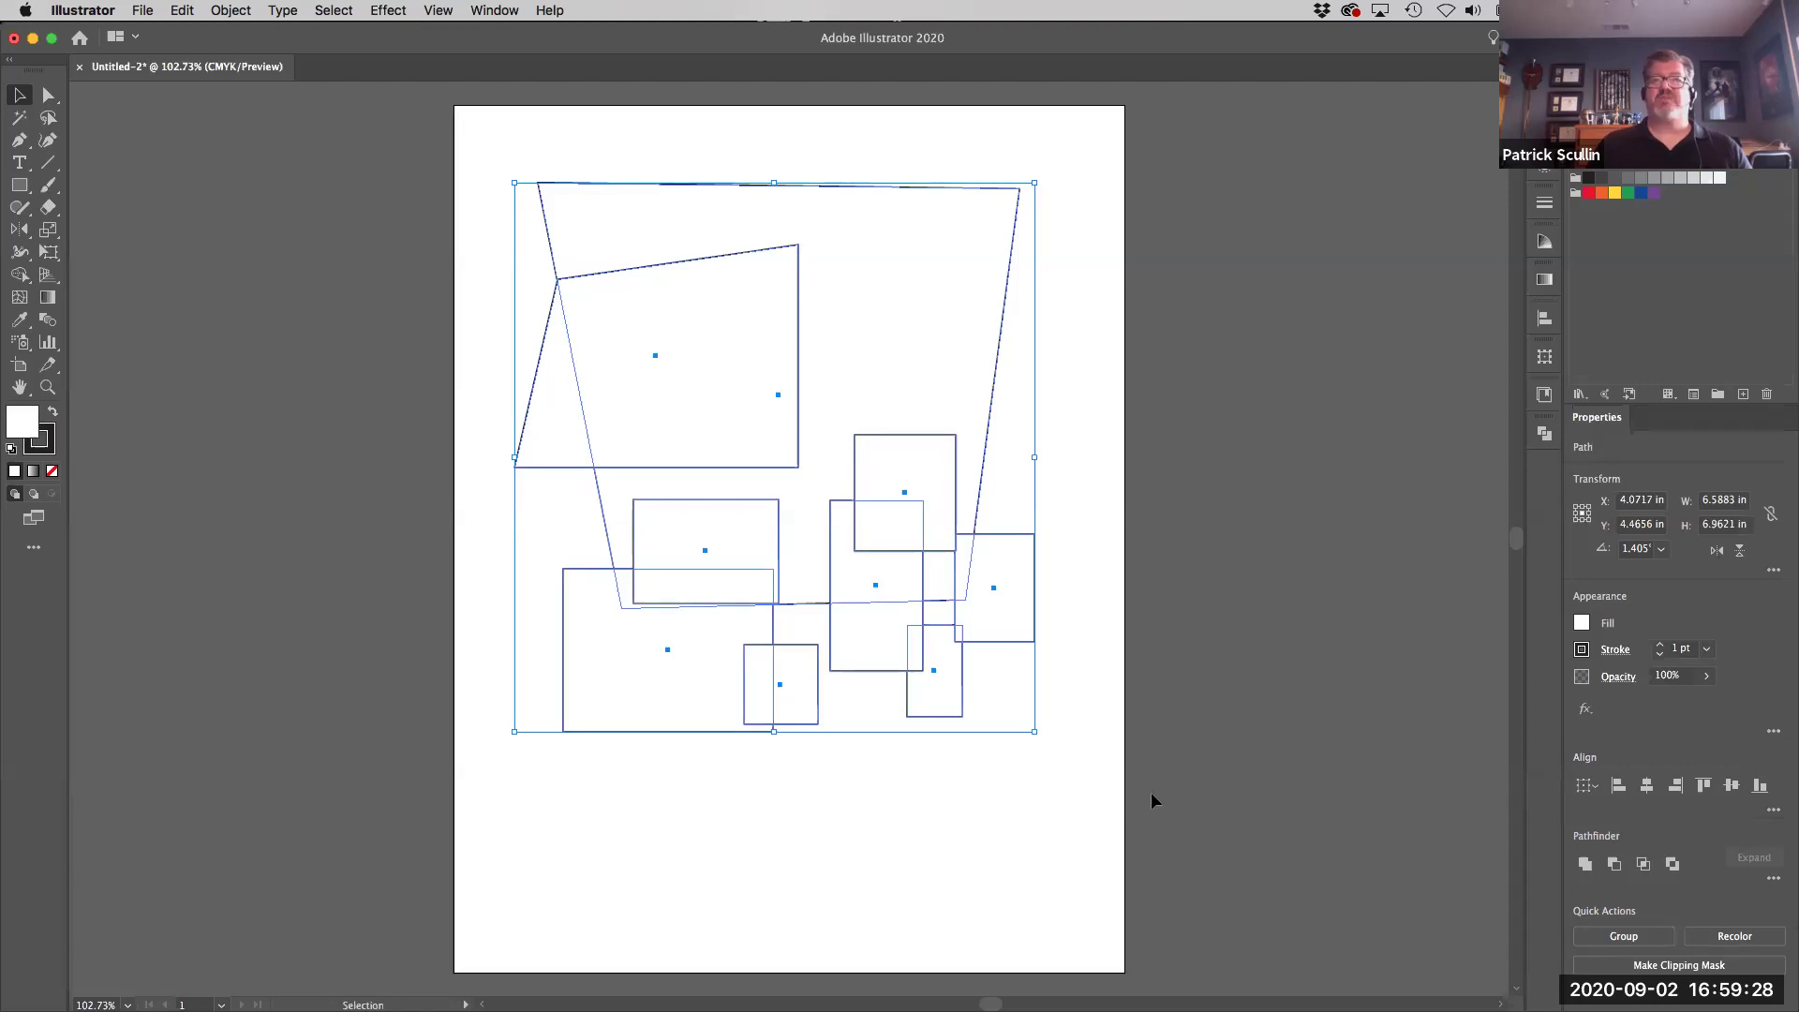
left_click(1042, 757)
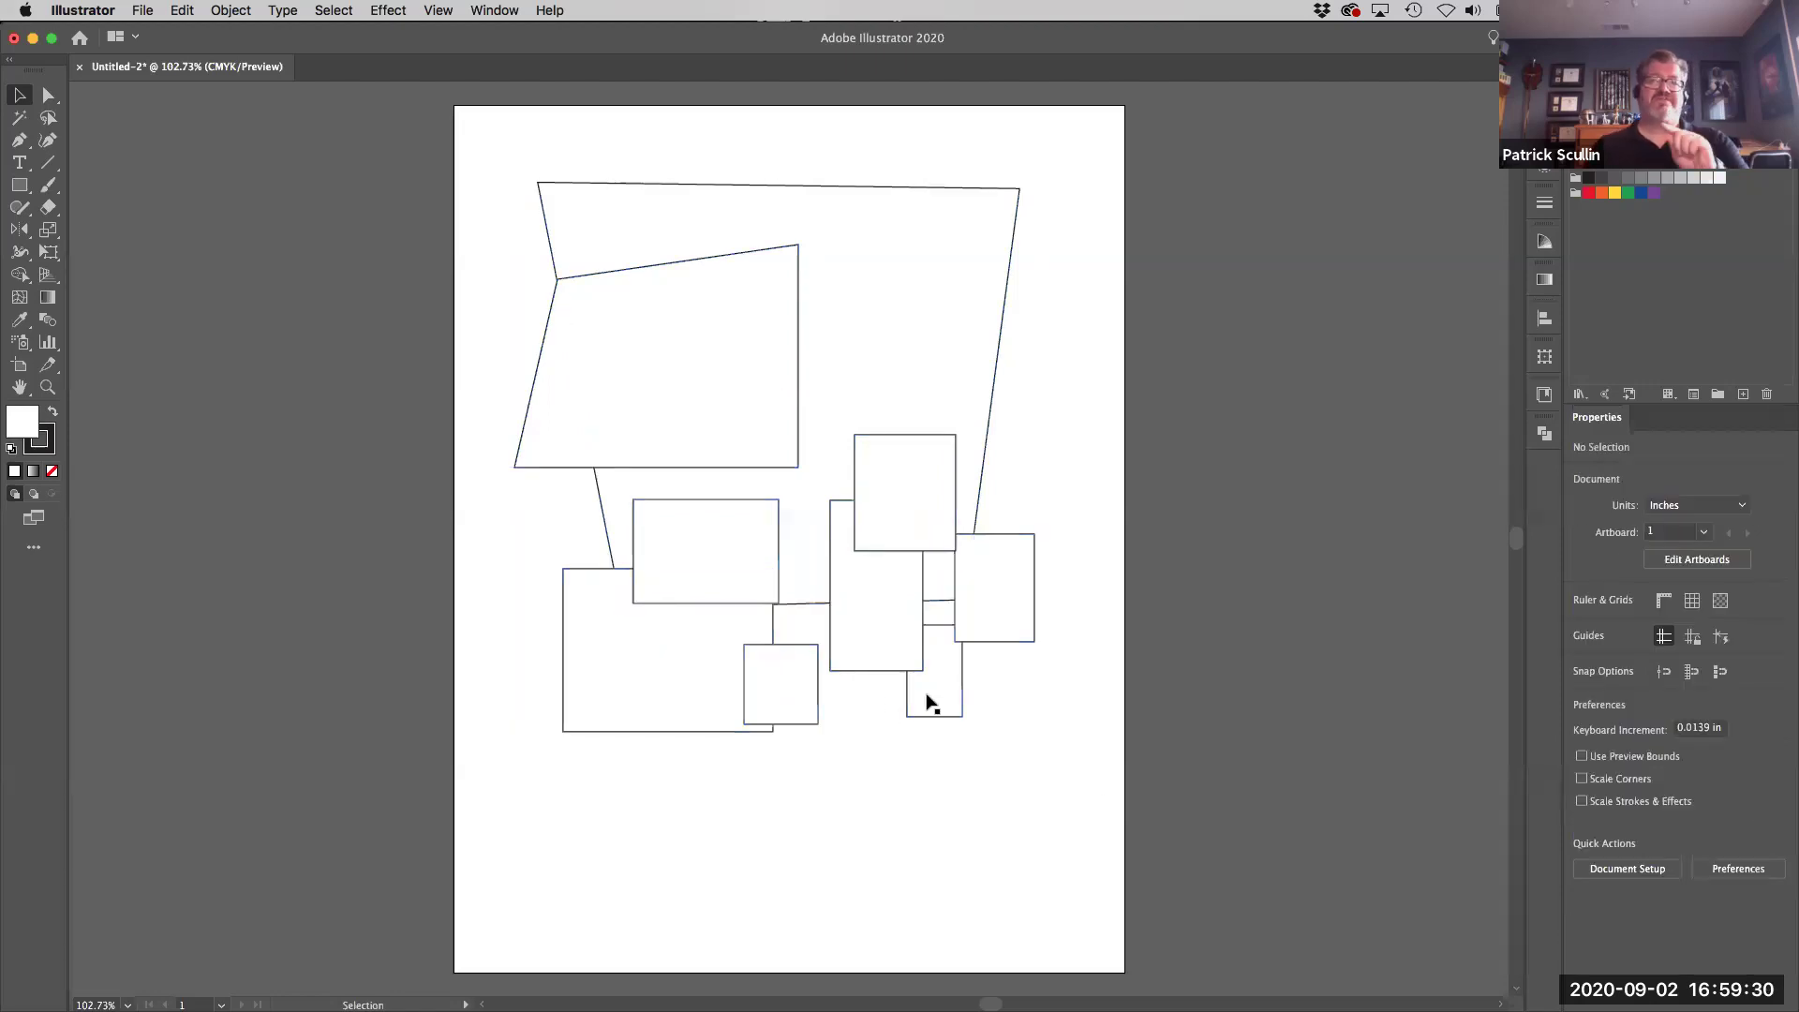
Step: Shift-select the rightmost rectangle, the skewed quadrilateral and two more rectangles together
left_click(996, 607)
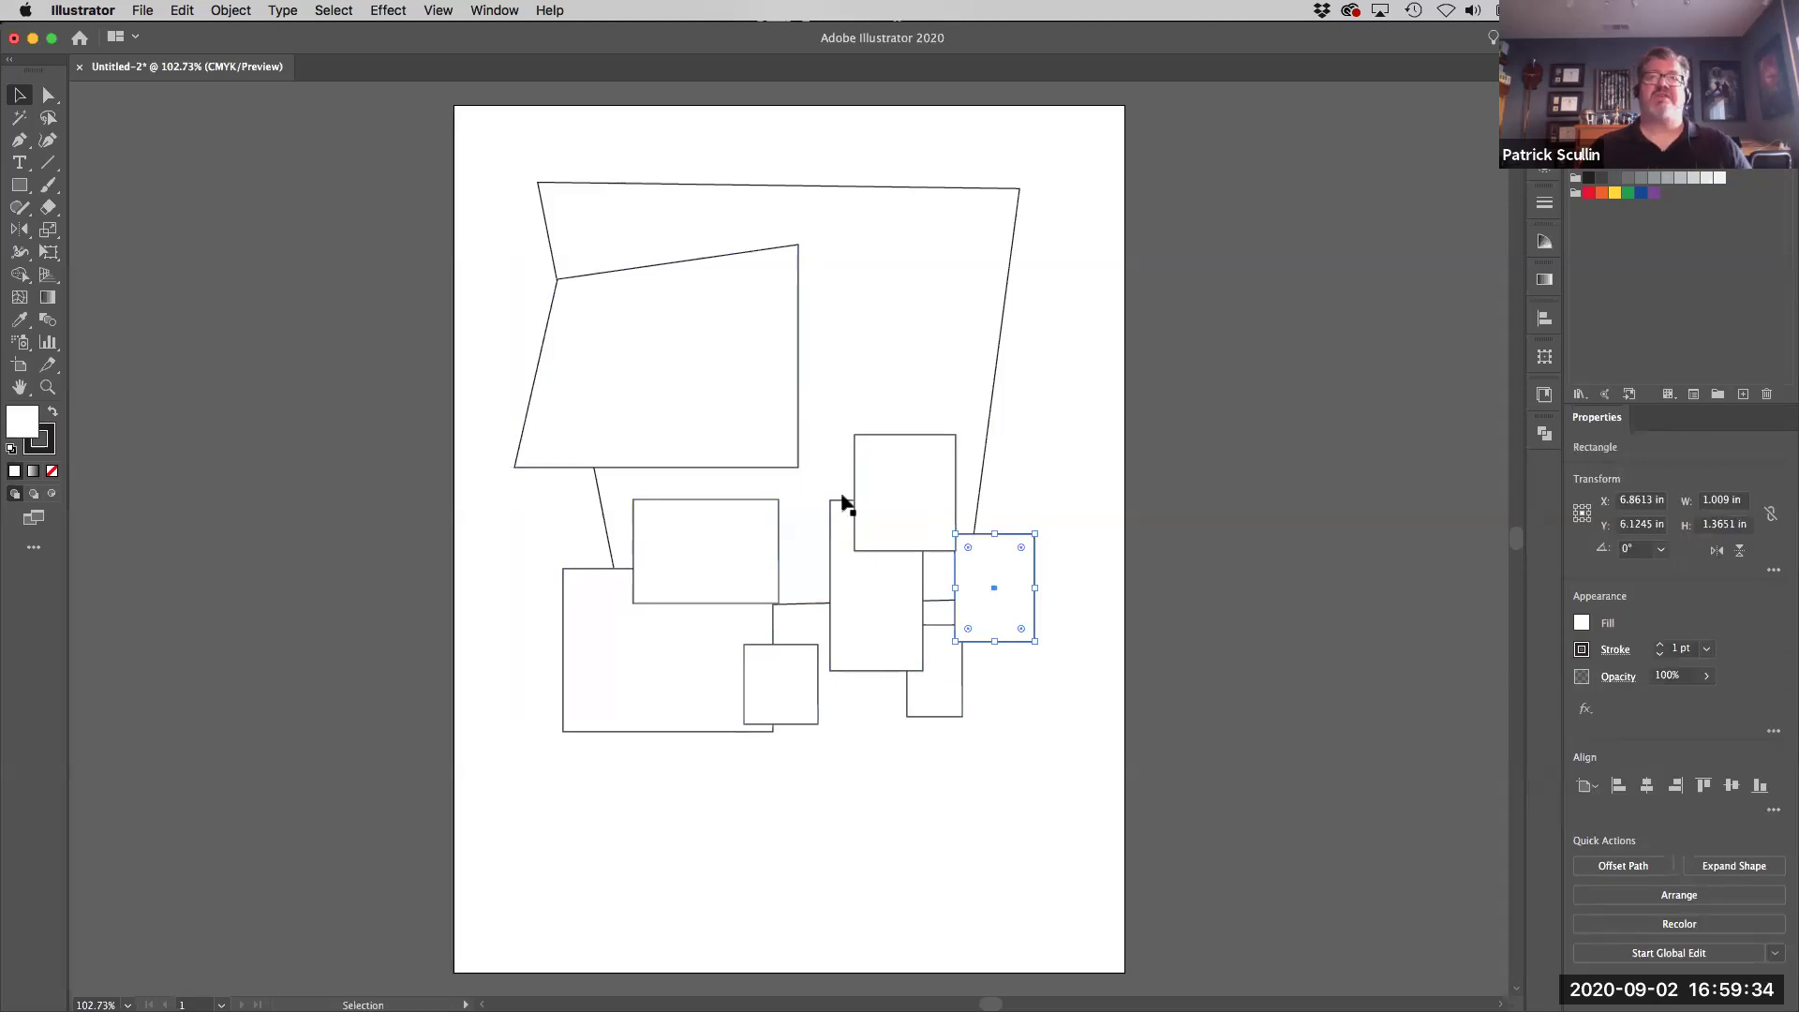
left_click(742, 444, "shift")
left_click(727, 543, "shift")
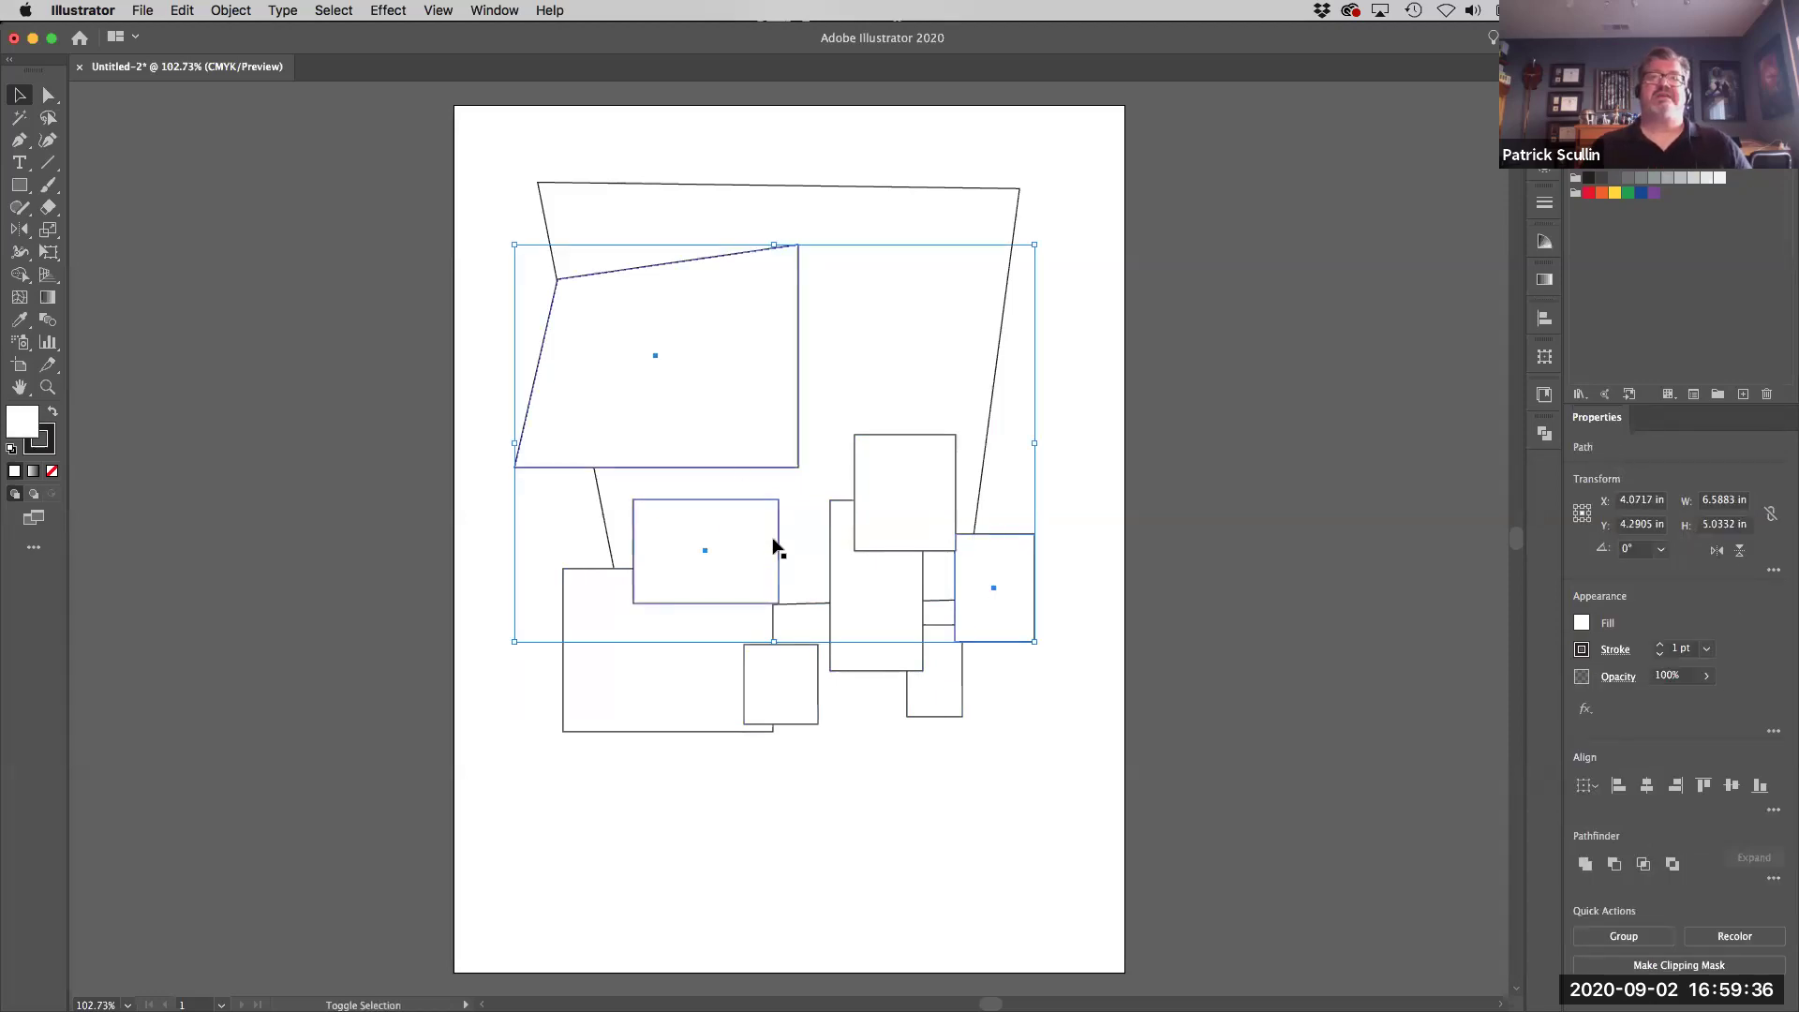
left_click(885, 500, "shift")
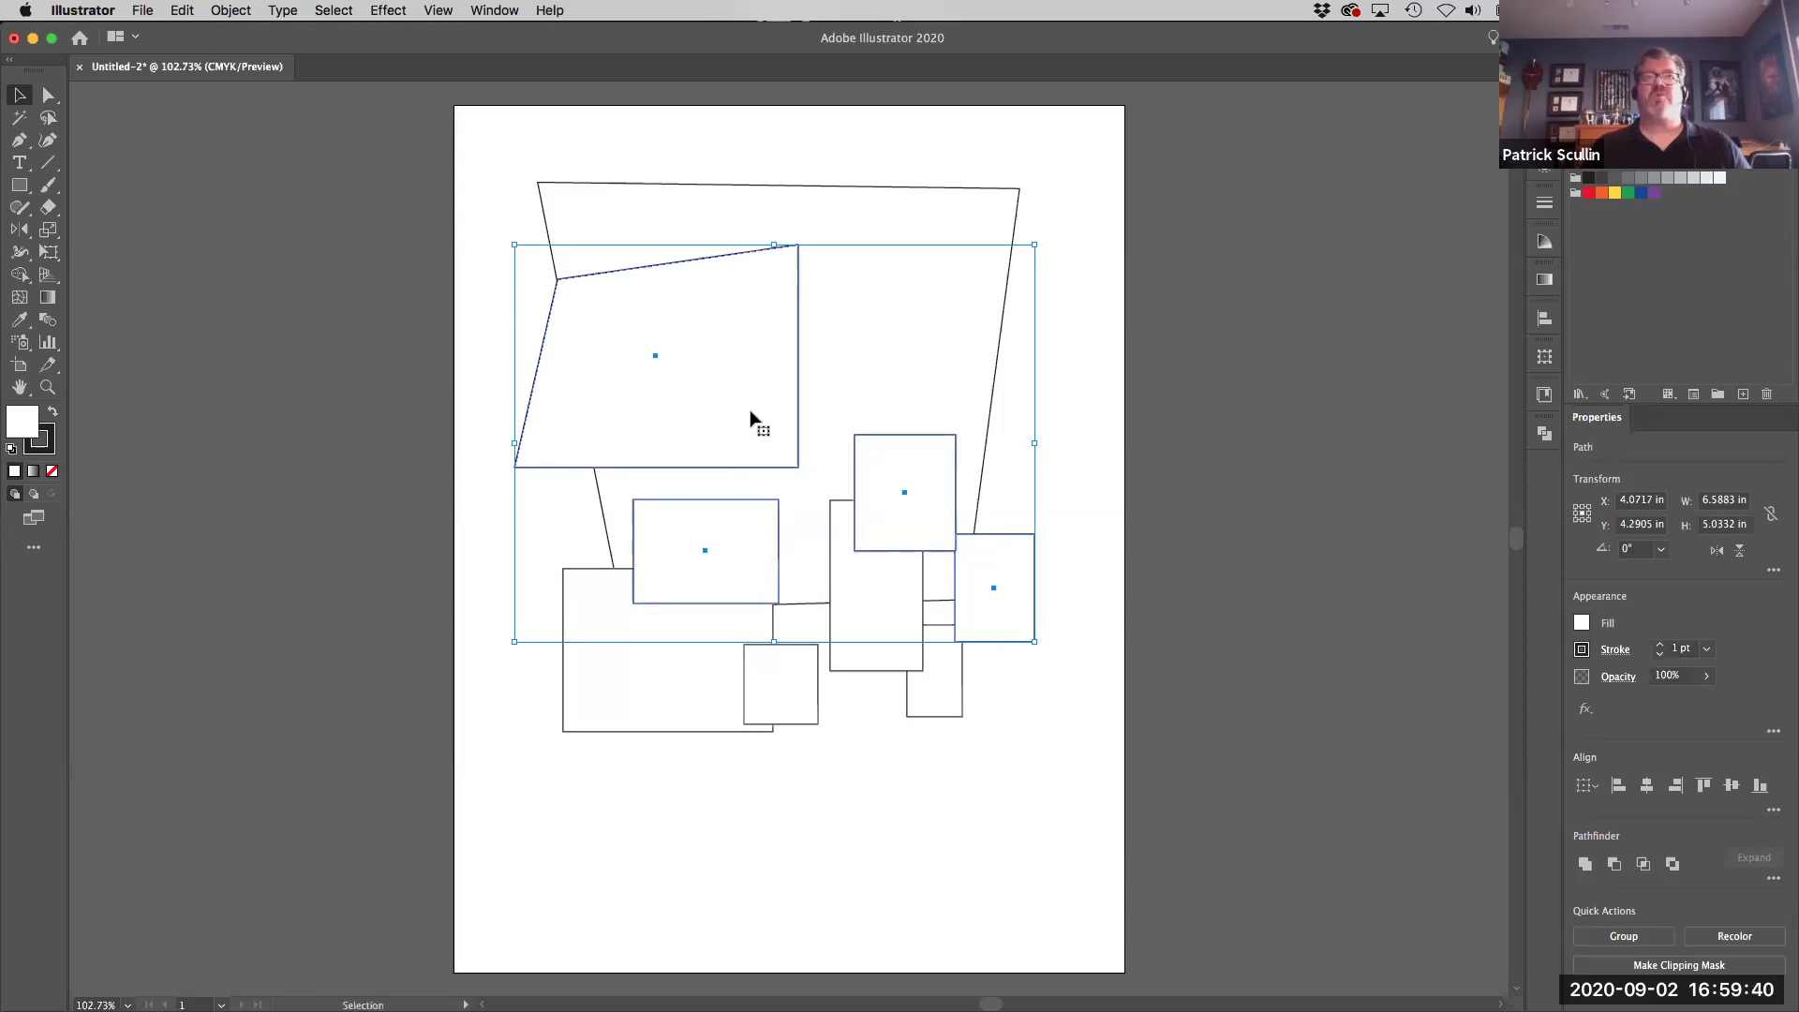
Step: Fill the selected quadrilateral and three rectangles with red
left_click(1582, 625)
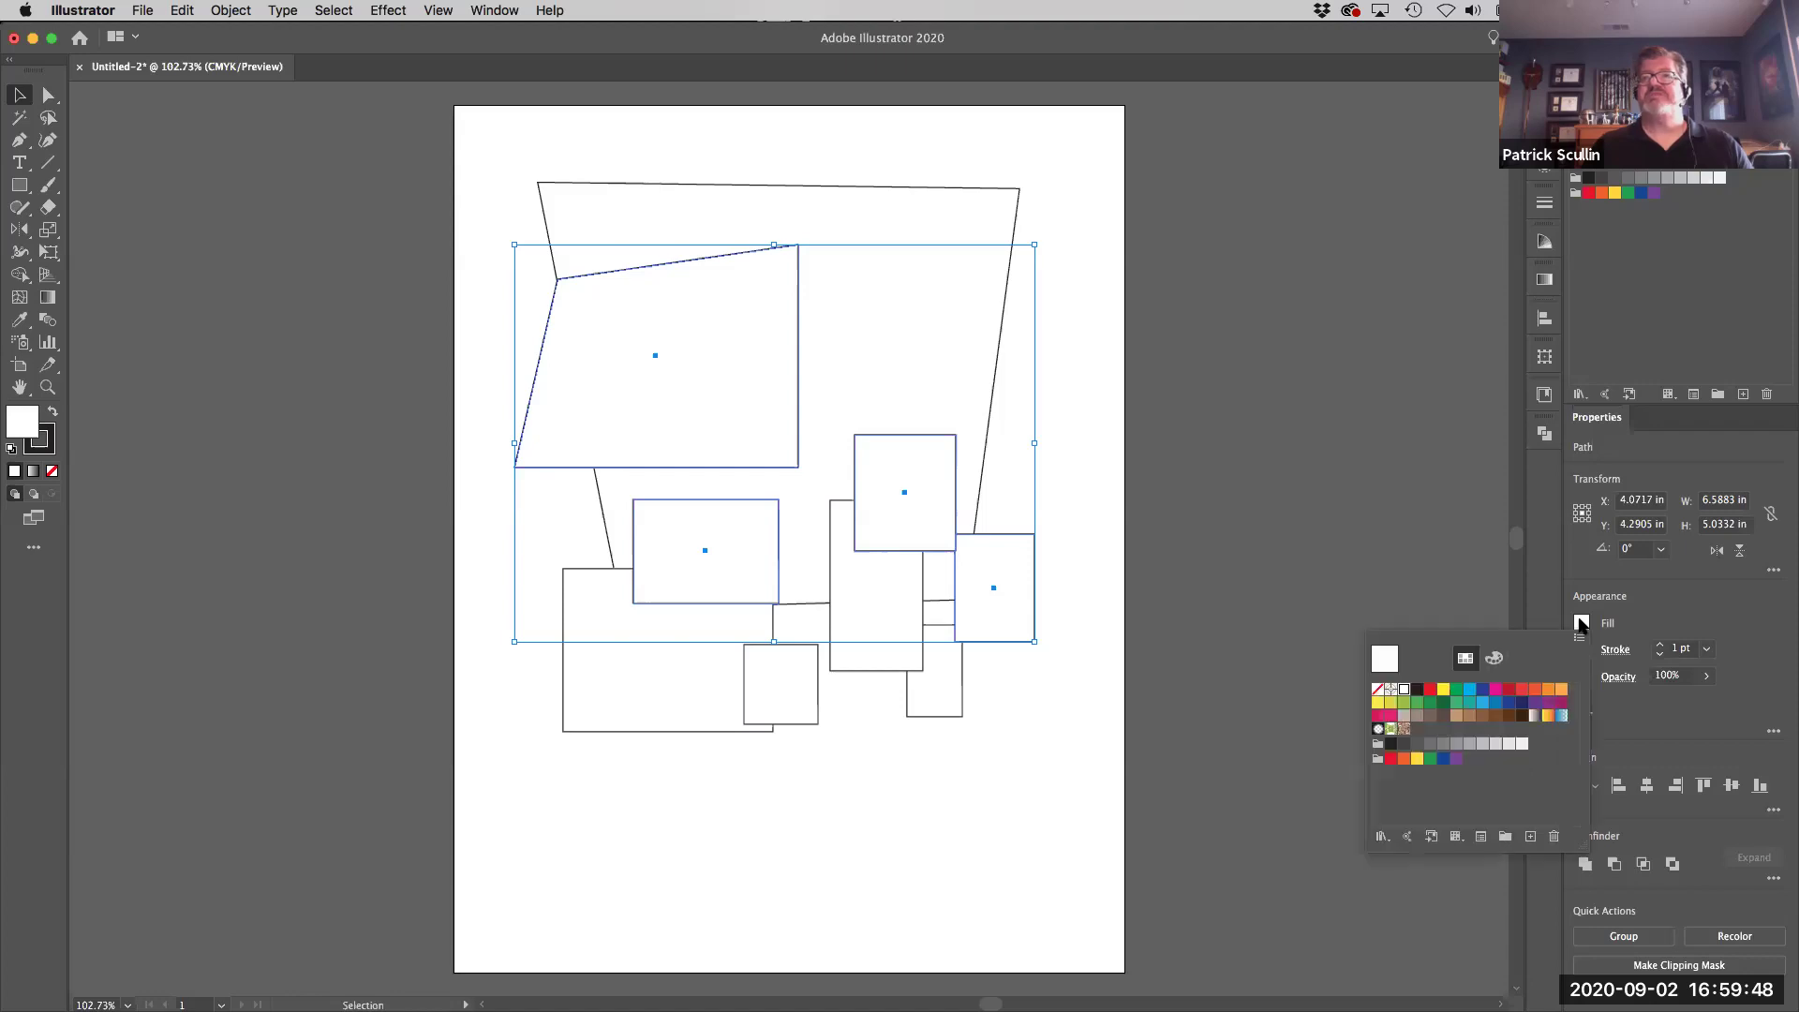
left_click(1521, 692)
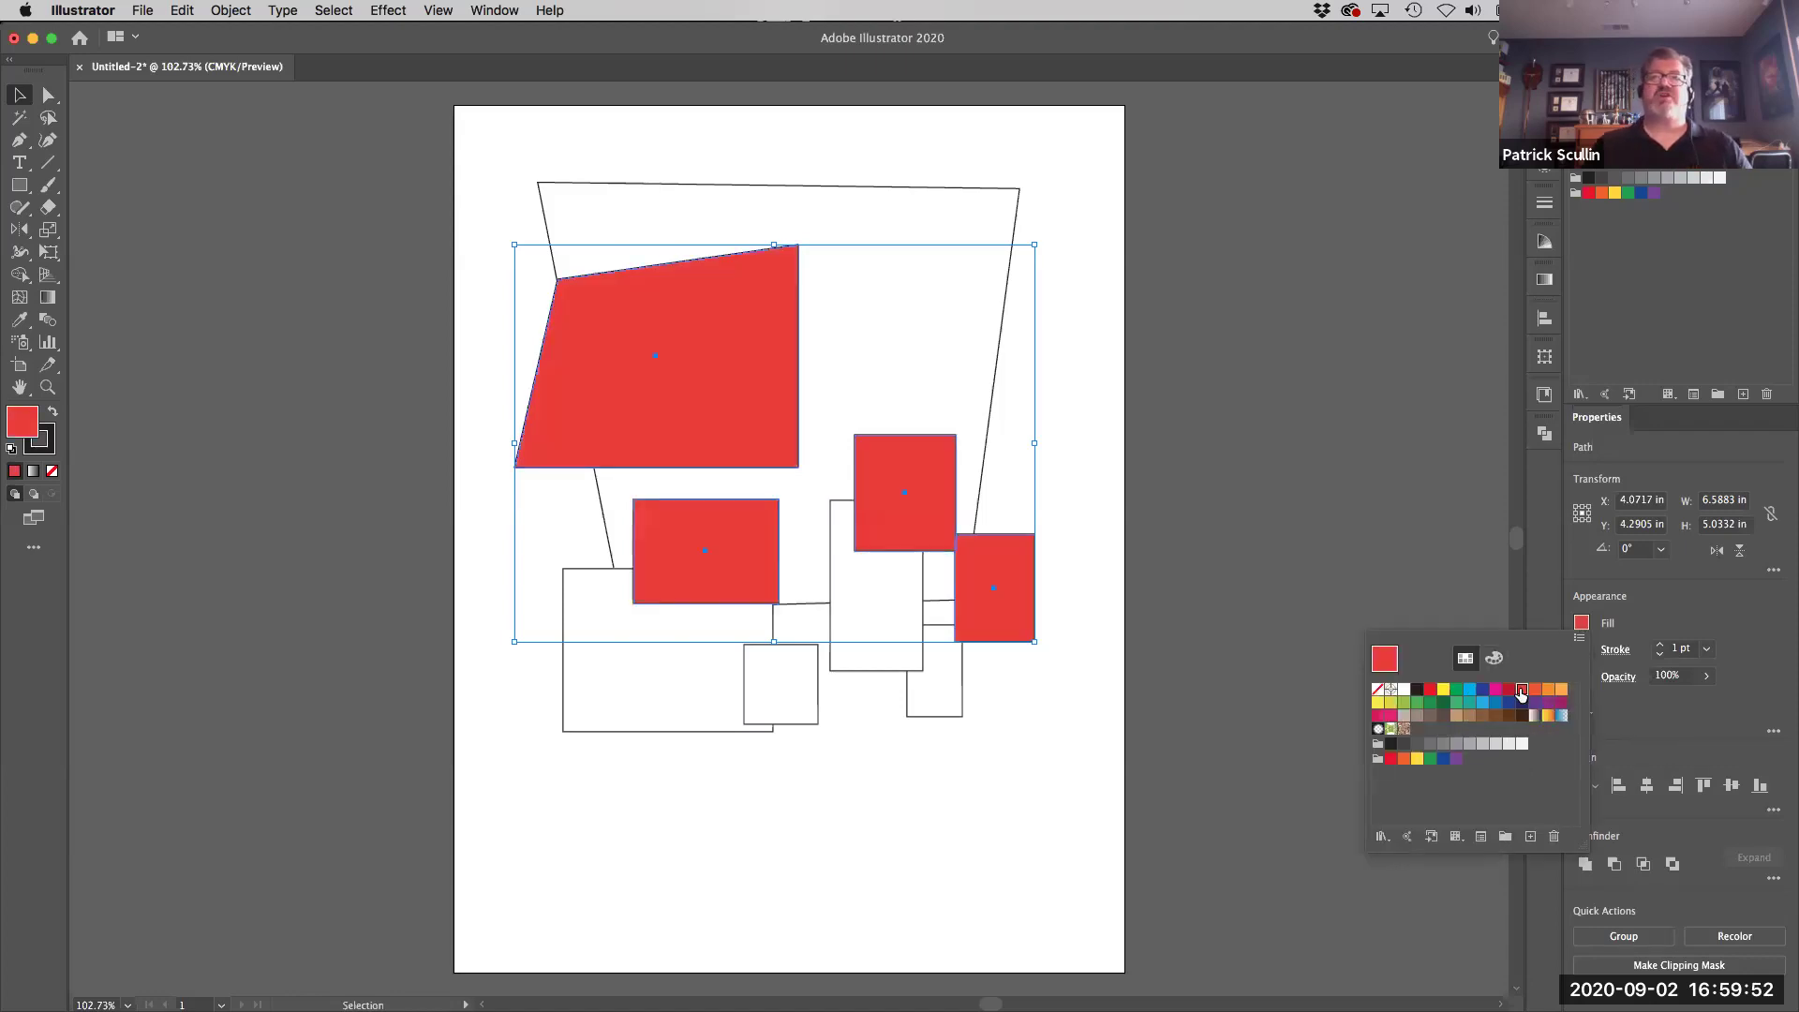
left_click(1386, 587)
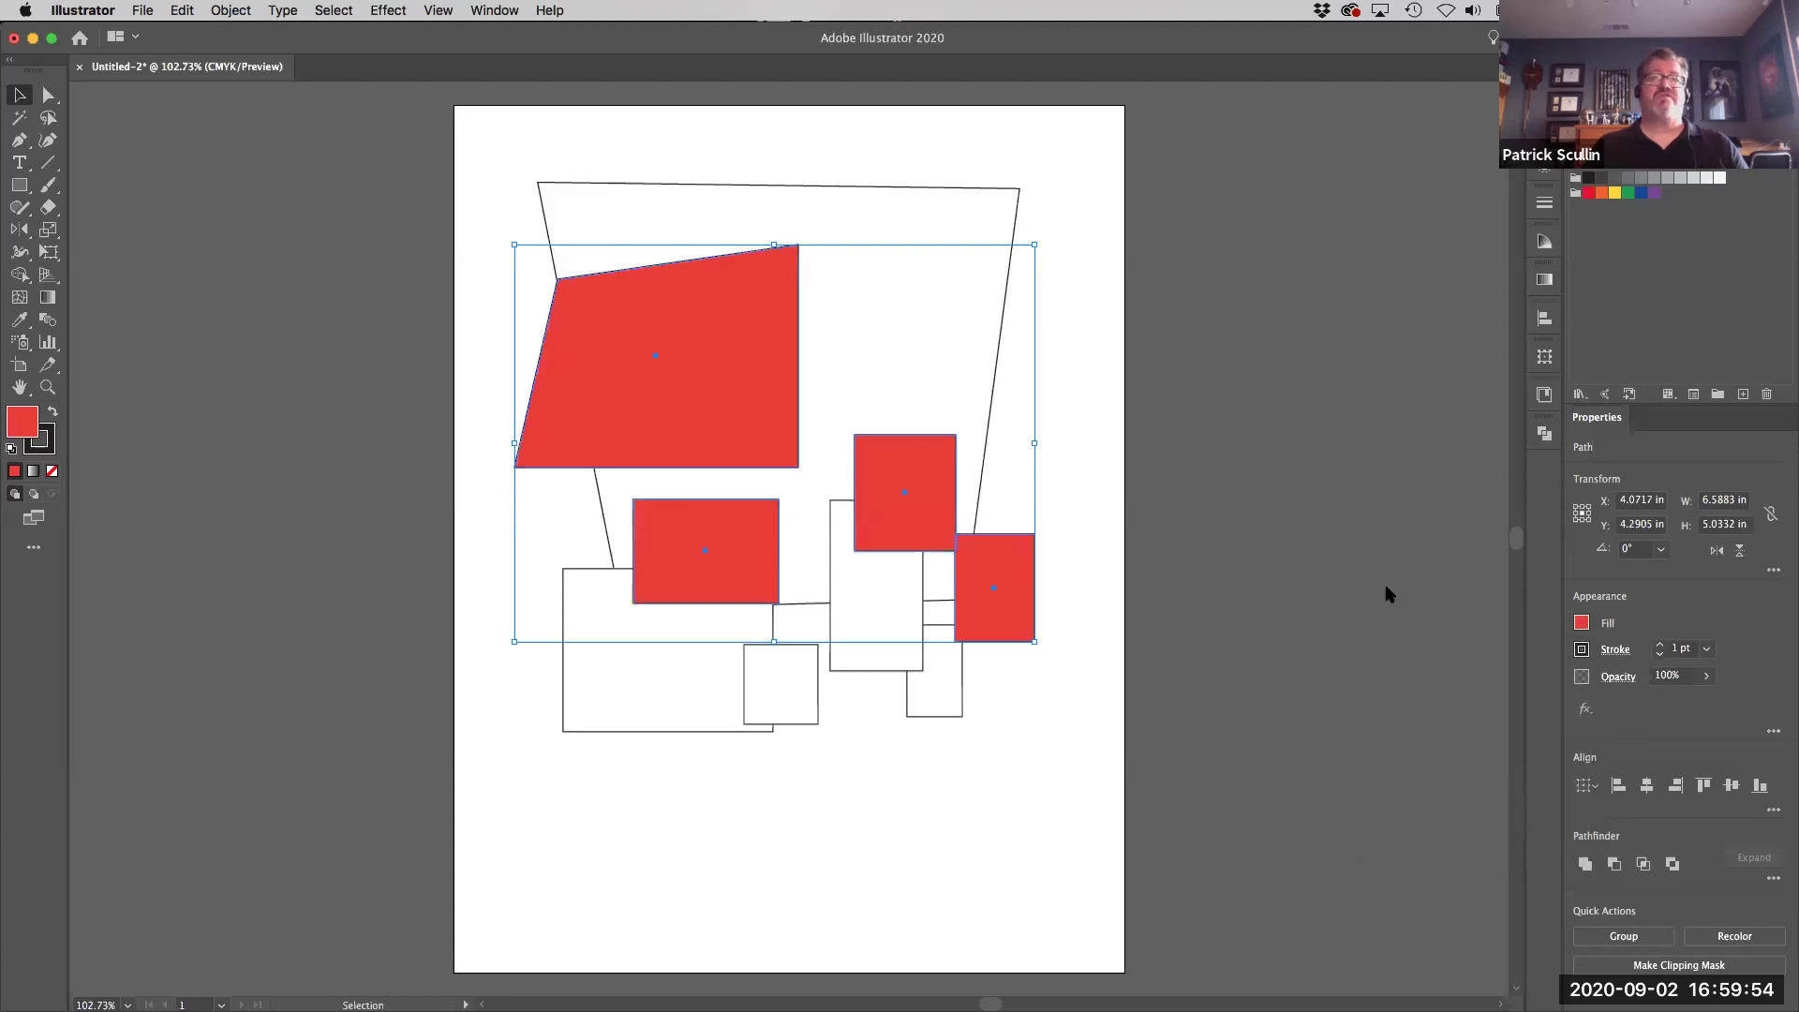
left_click(984, 736)
Step: Fill the large trapezoid and two small lower rectangles yellow
left_click(938, 703)
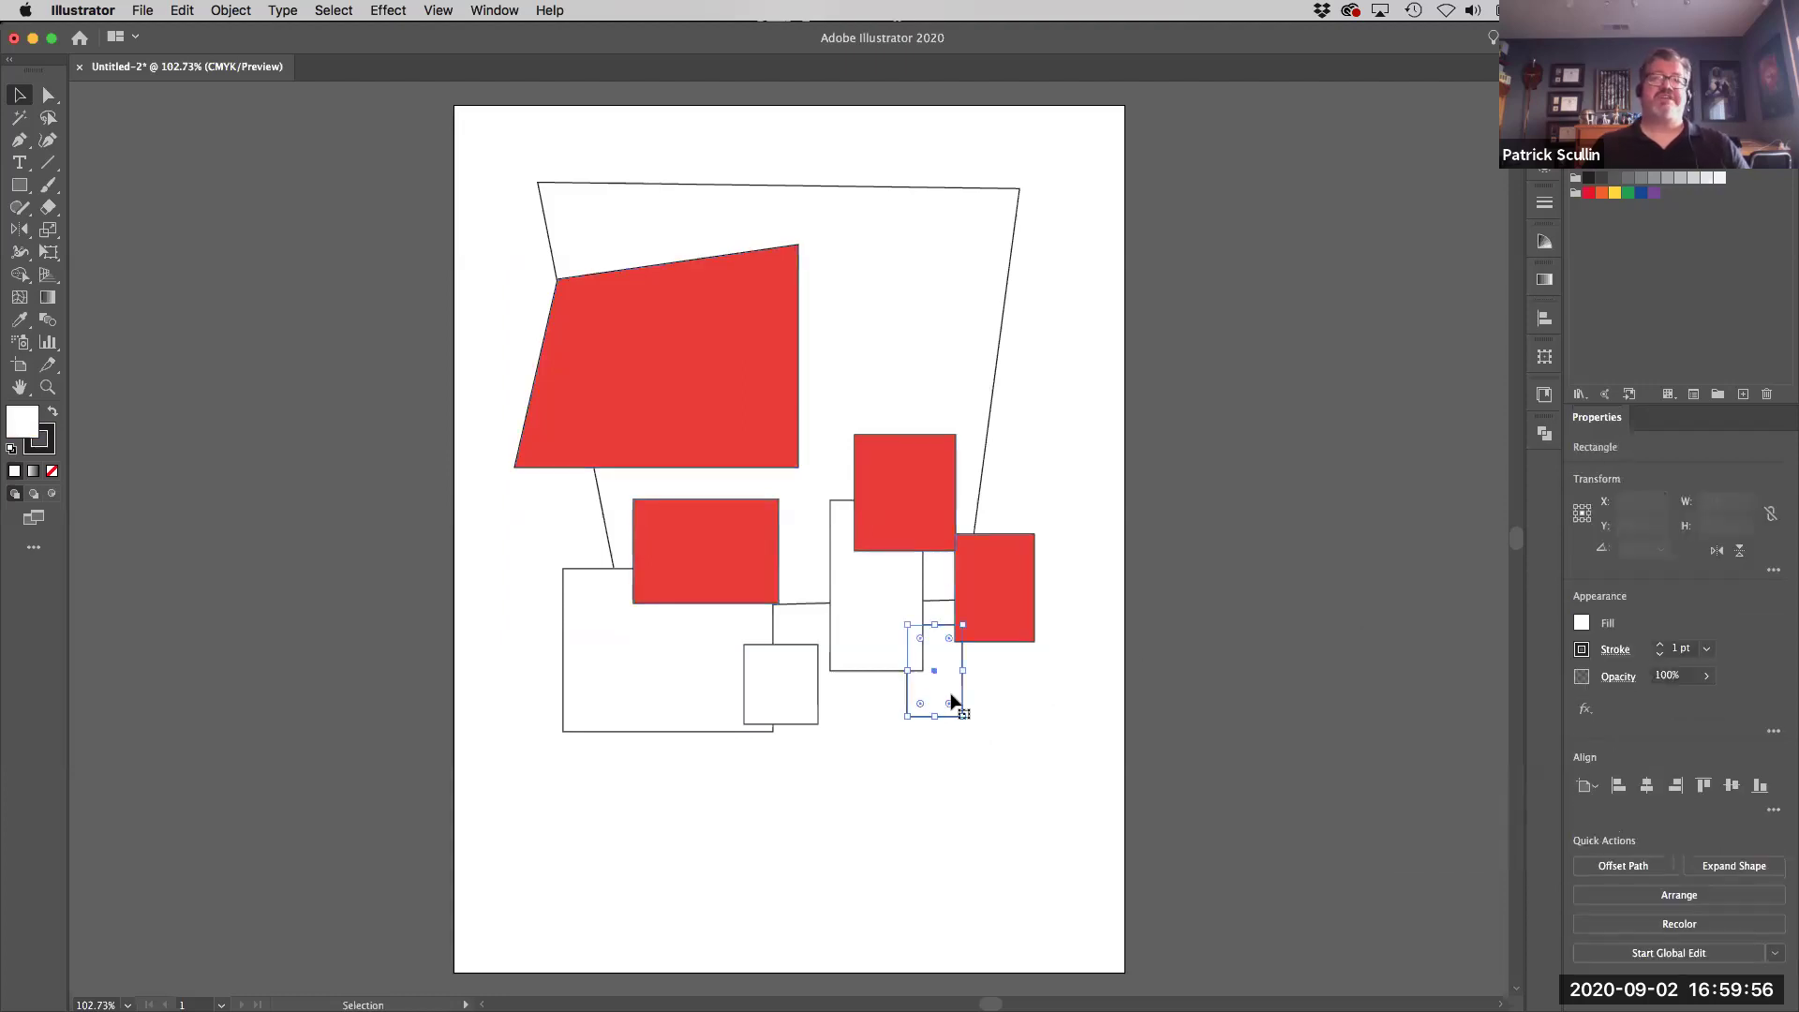
left_click(764, 694, "shift")
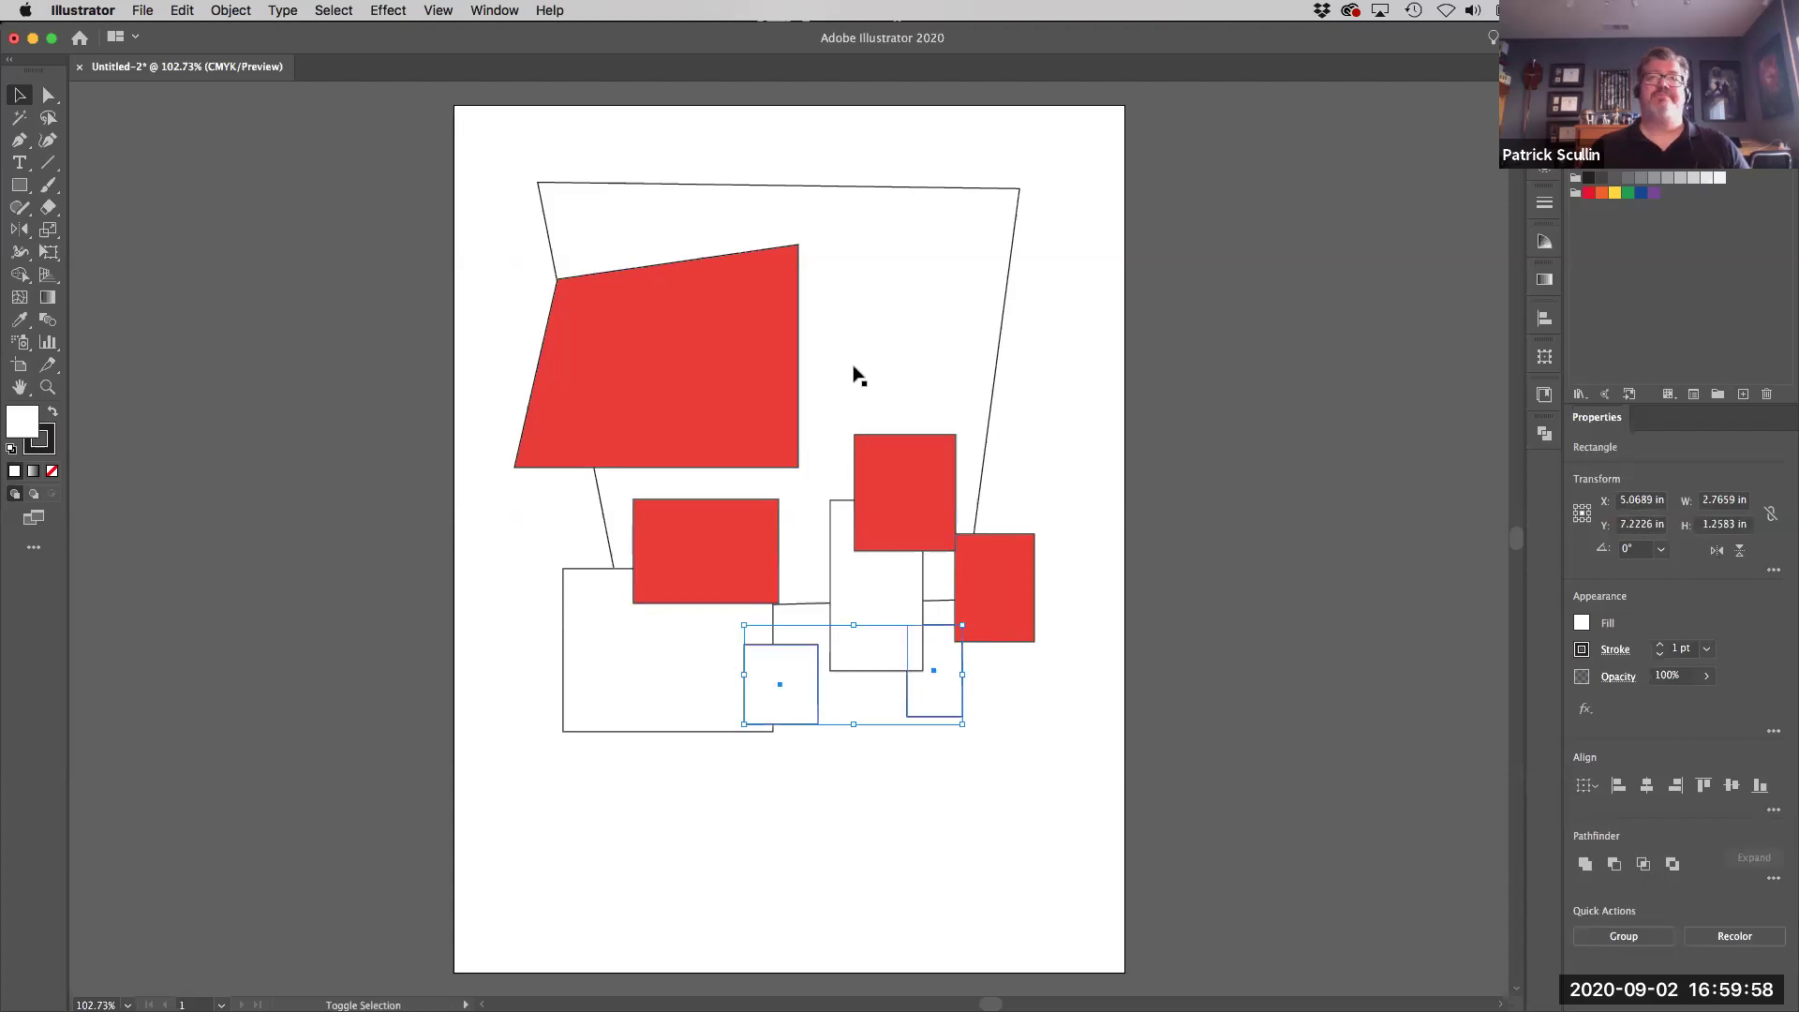
left_click(854, 375)
left_click(1582, 623)
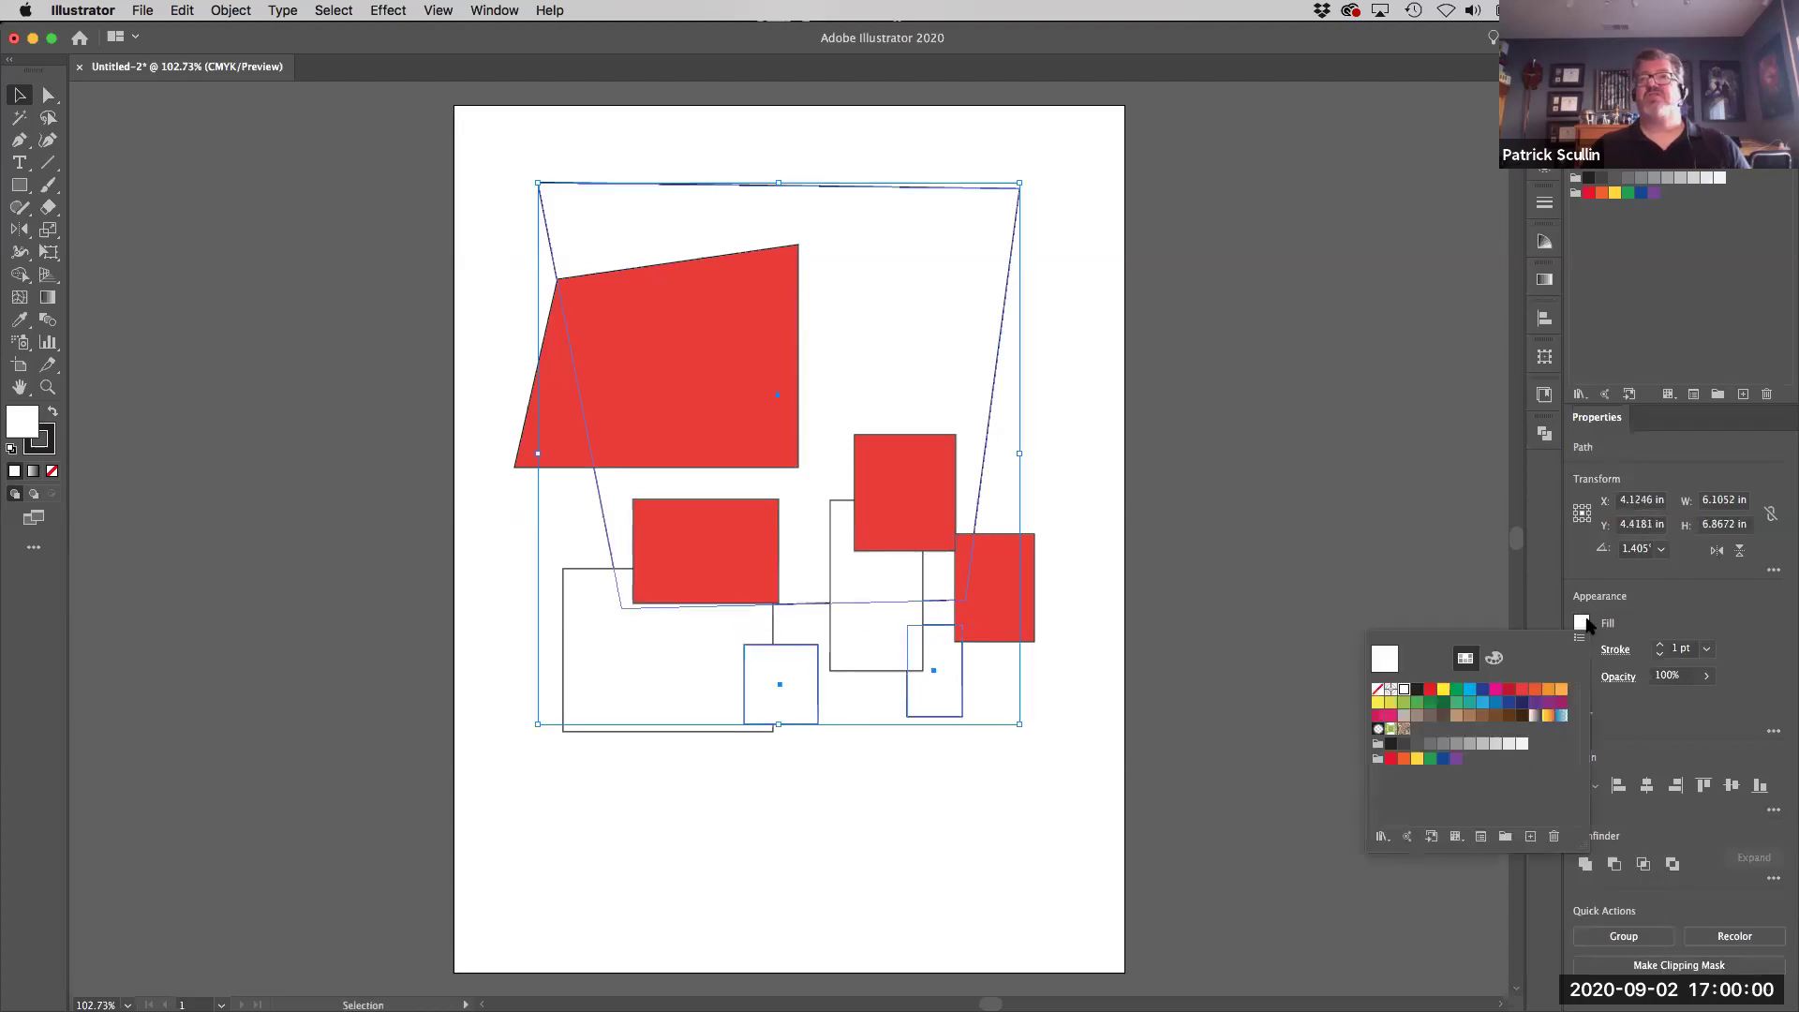
left_click(1498, 696)
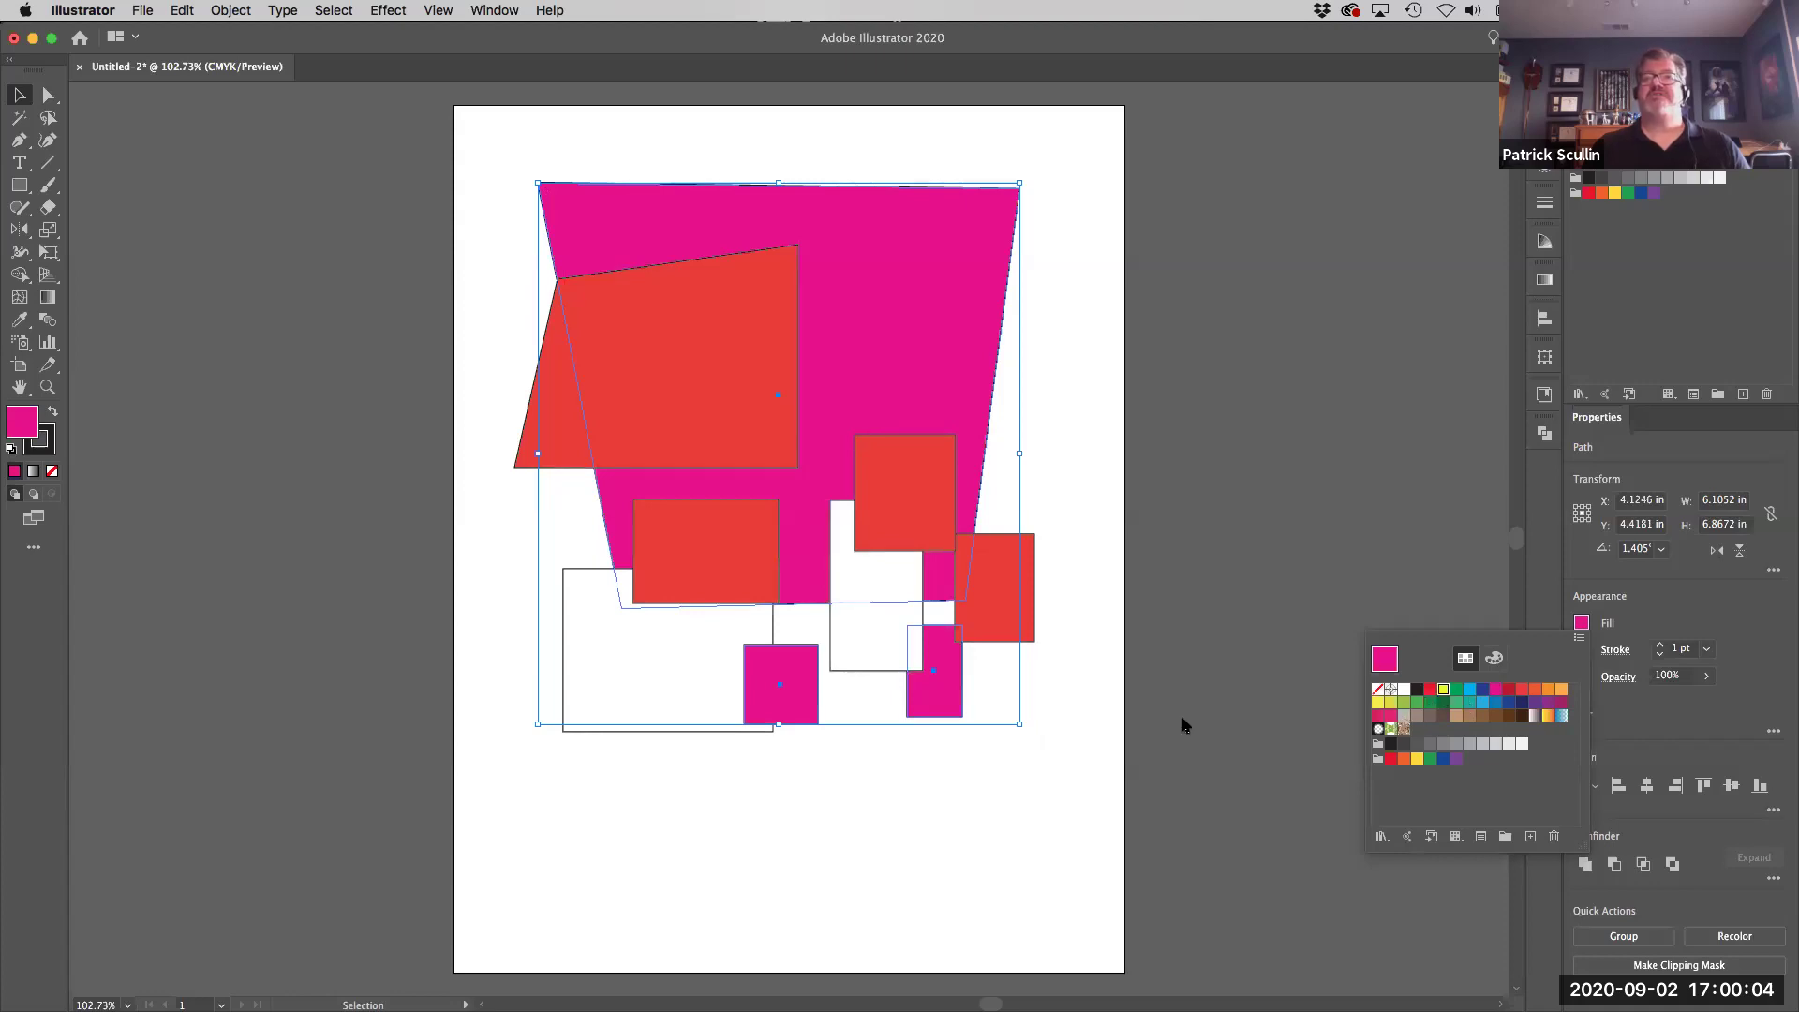
left_click(1443, 690)
left_click(962, 740)
left_click(683, 760)
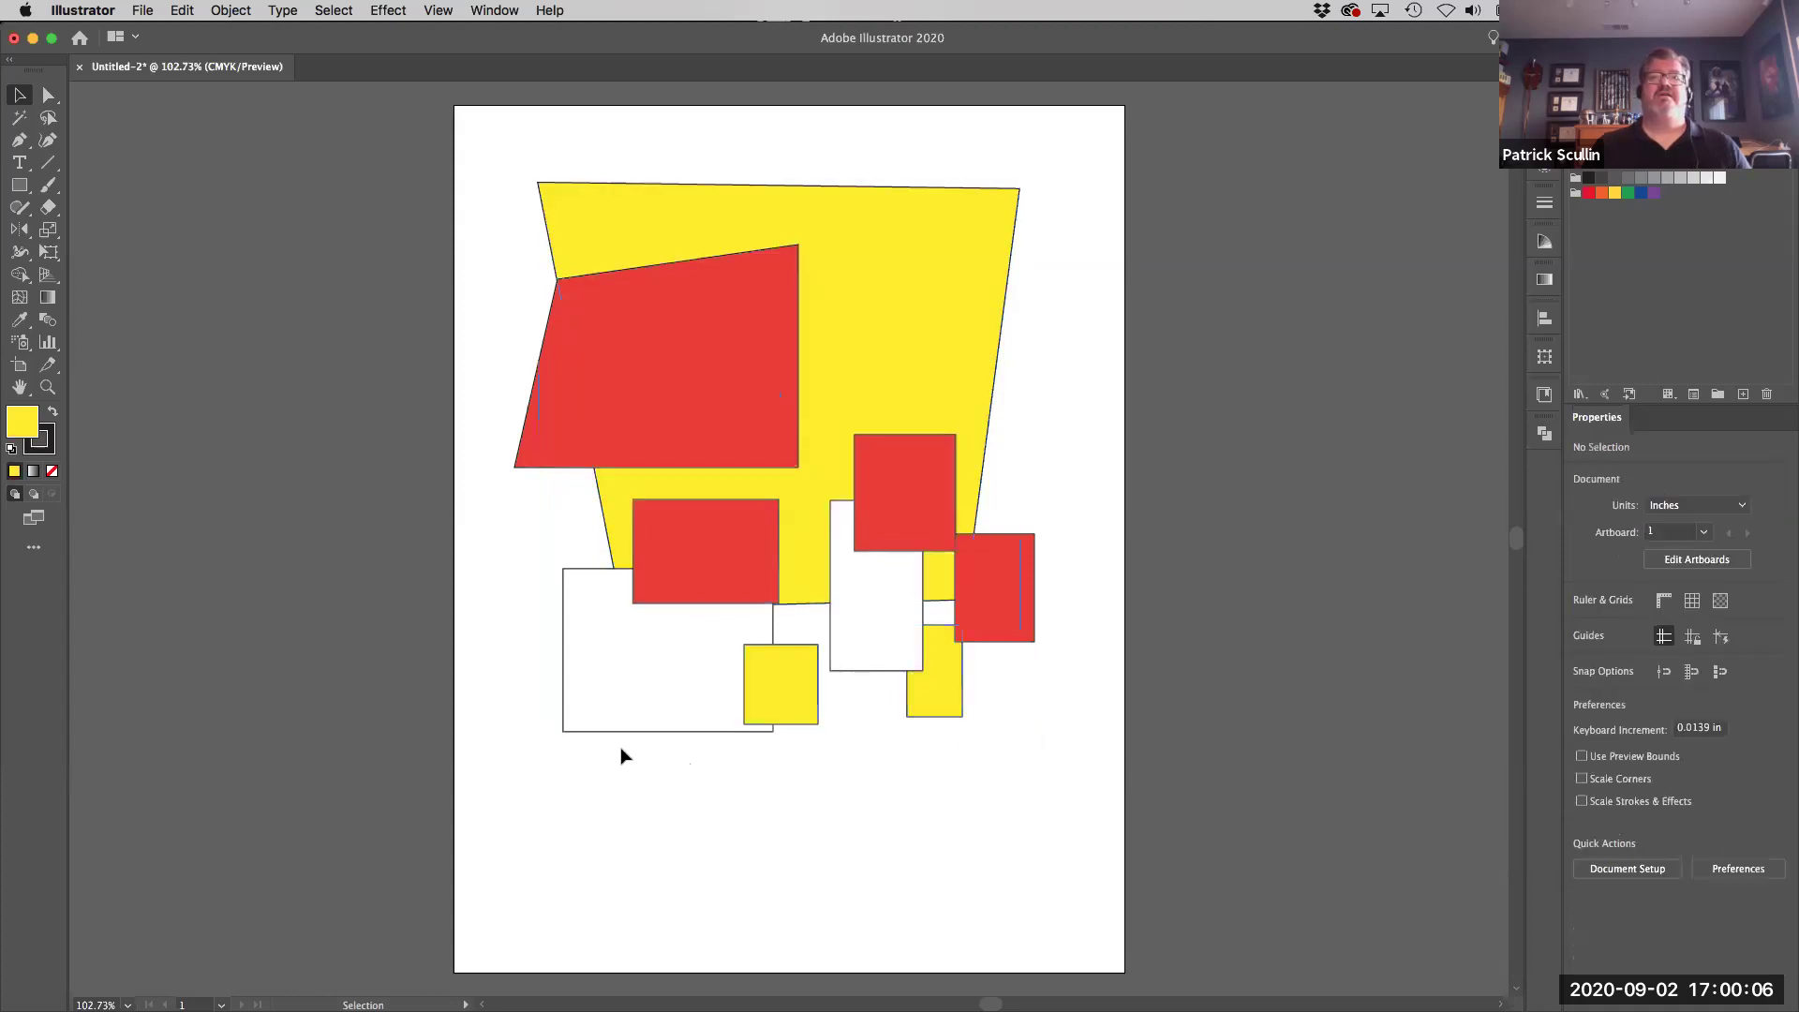
left_click(622, 626)
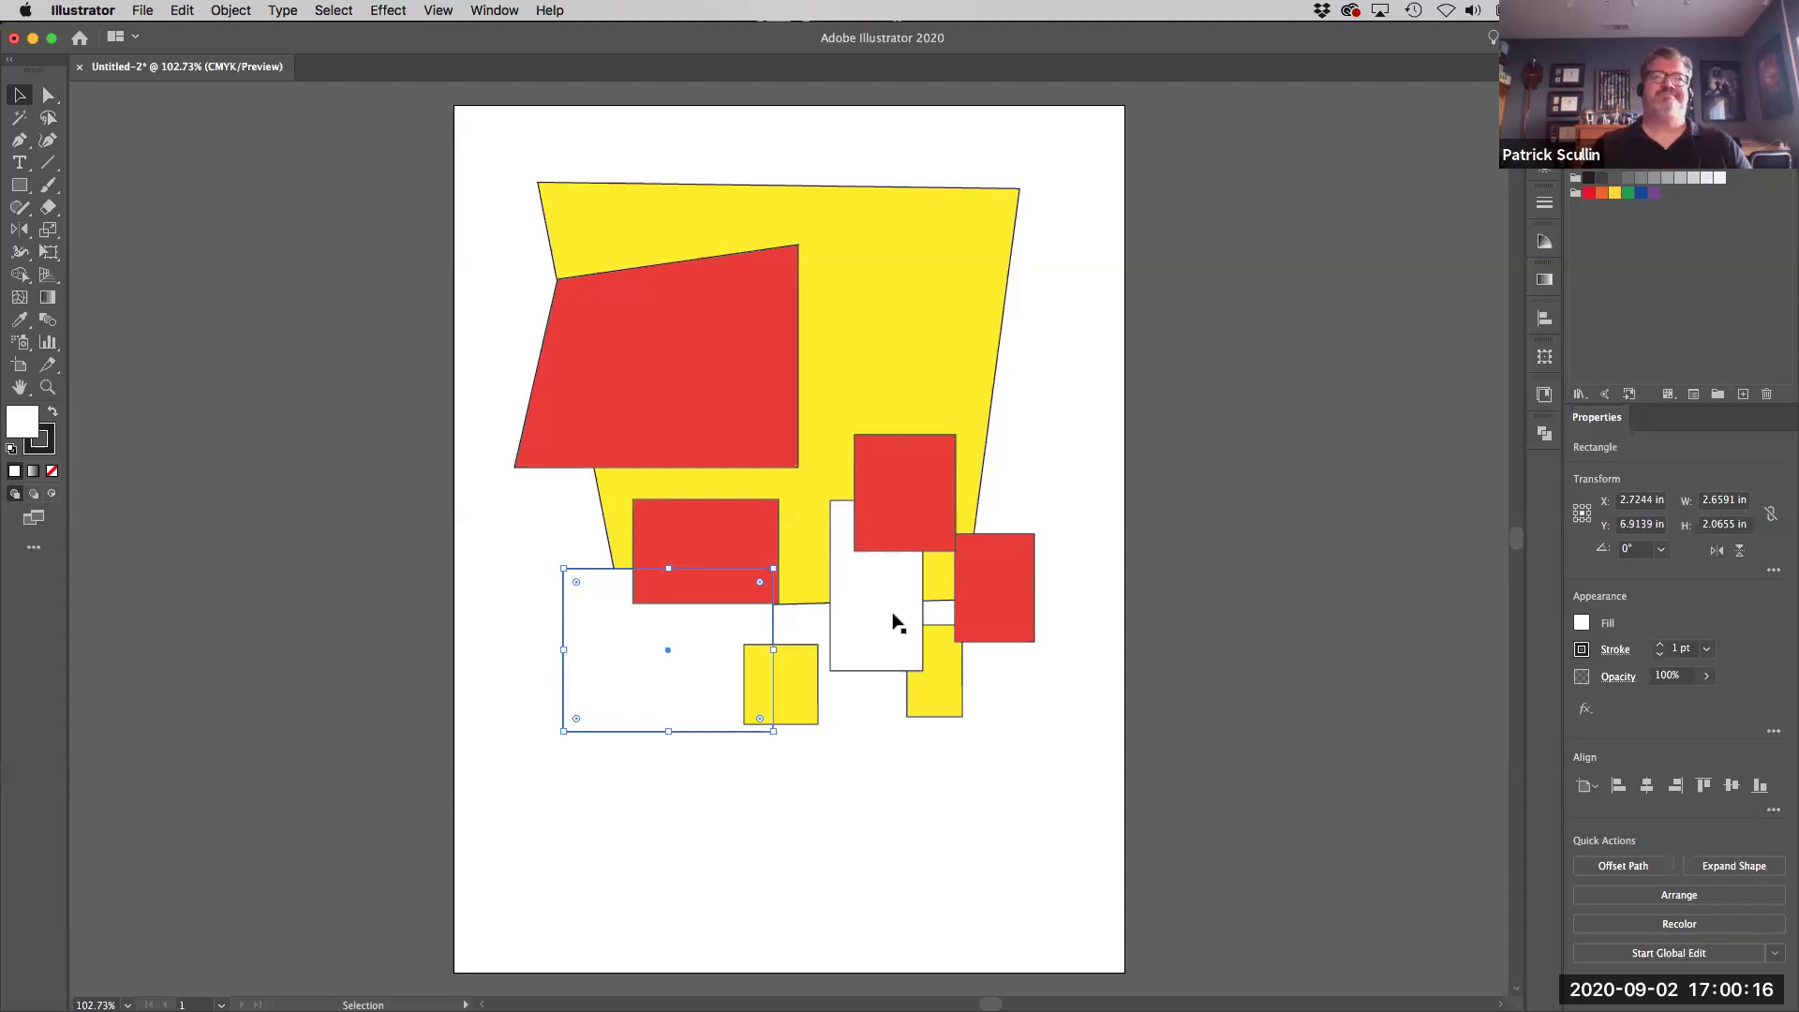
Step: Drag the middle white rectangle down-left and the right red rectangle up-left
left_click_drag(889, 613, 848, 644)
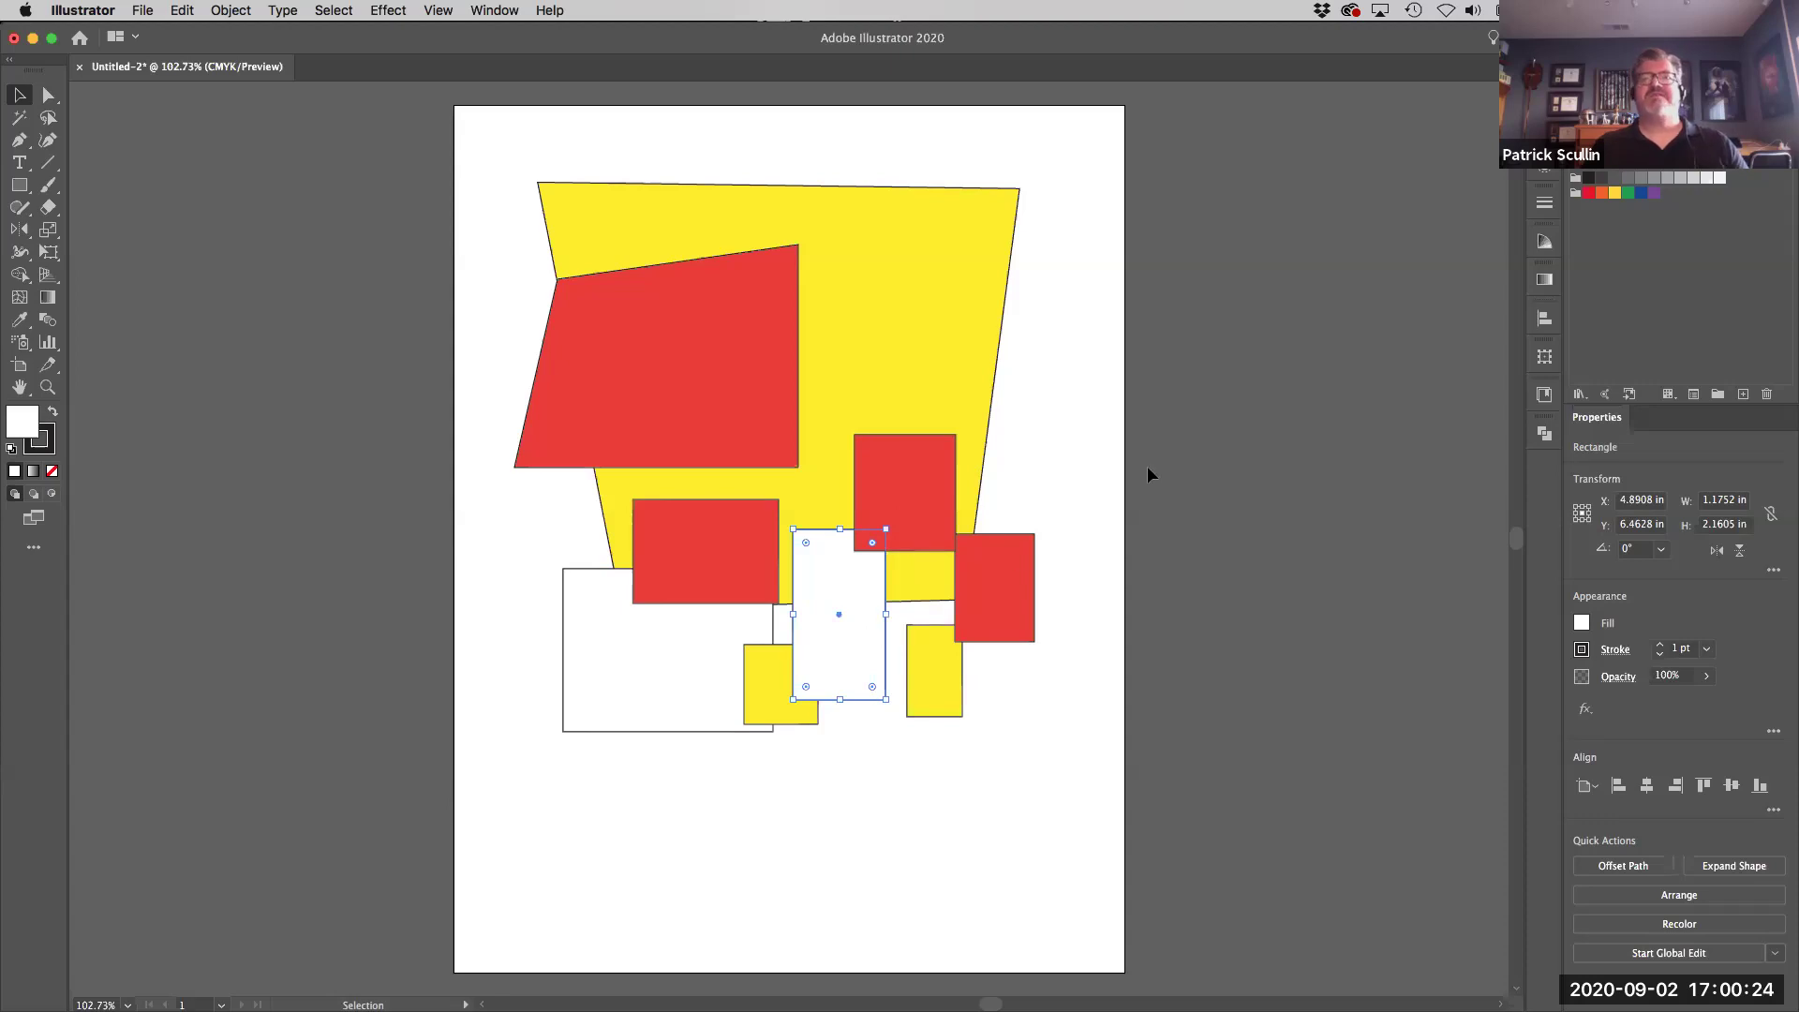
left_click(1076, 482)
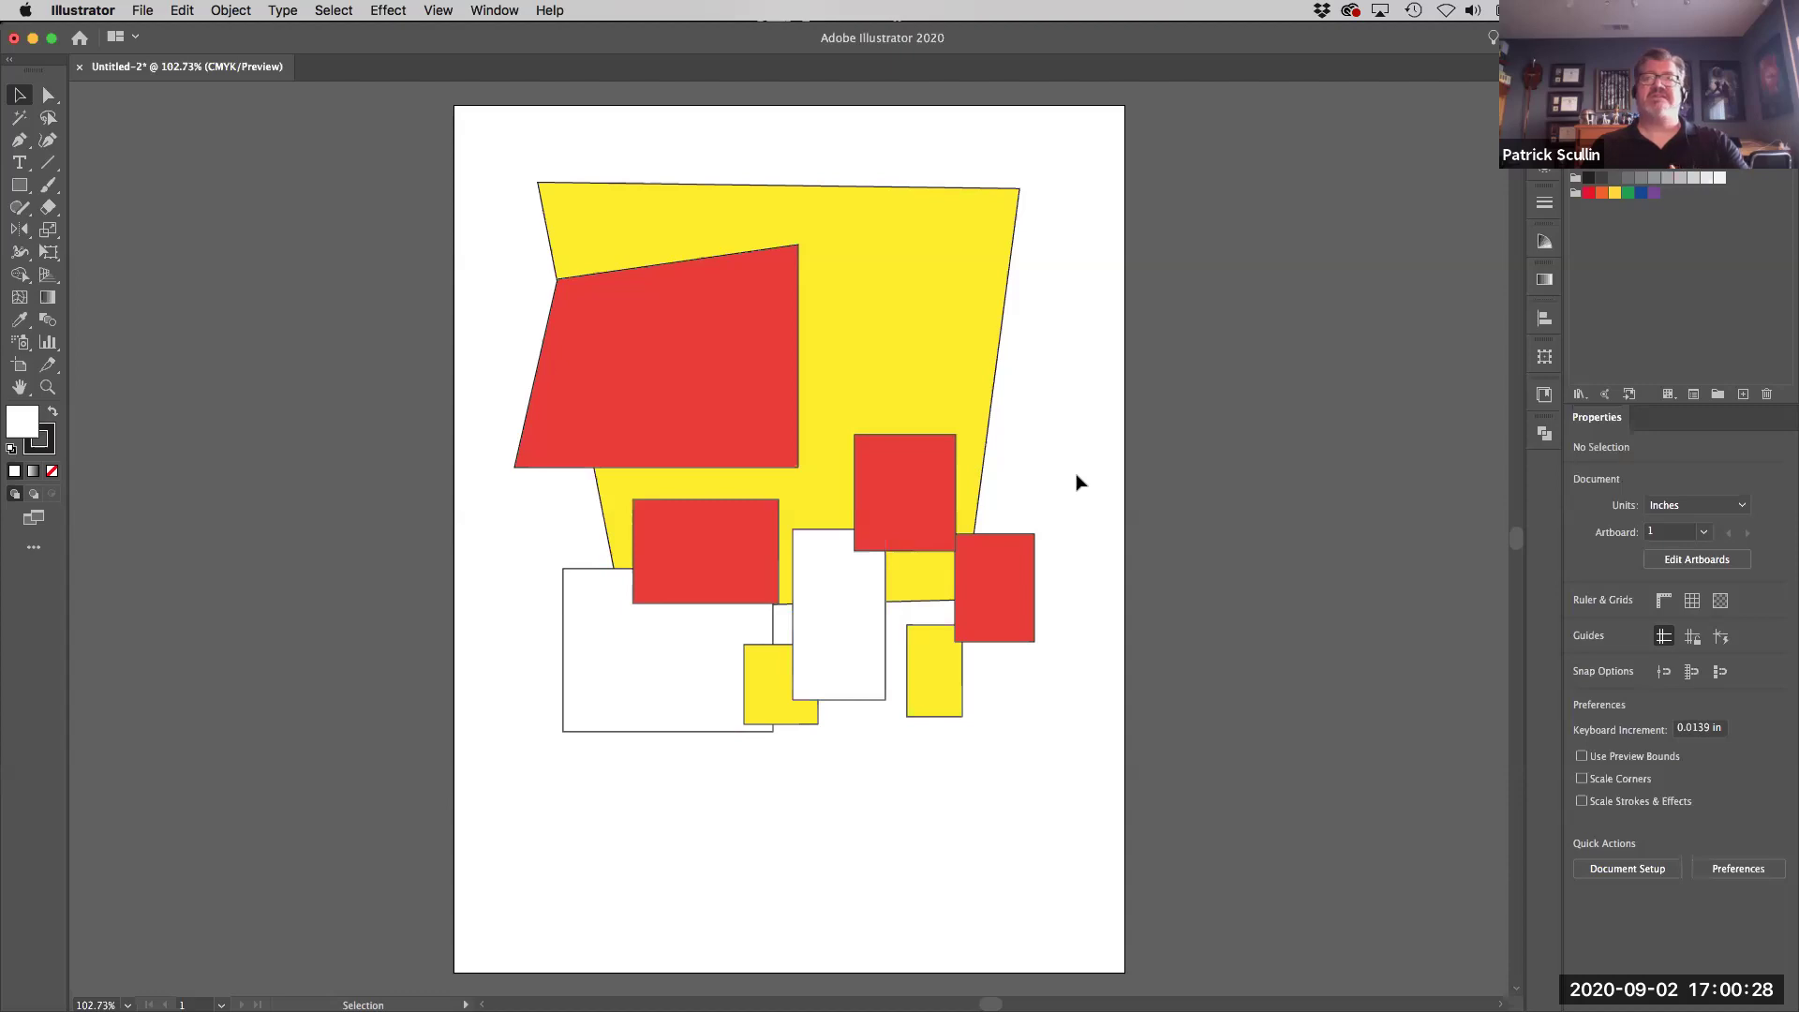
left_click_drag(990, 604, 970, 573)
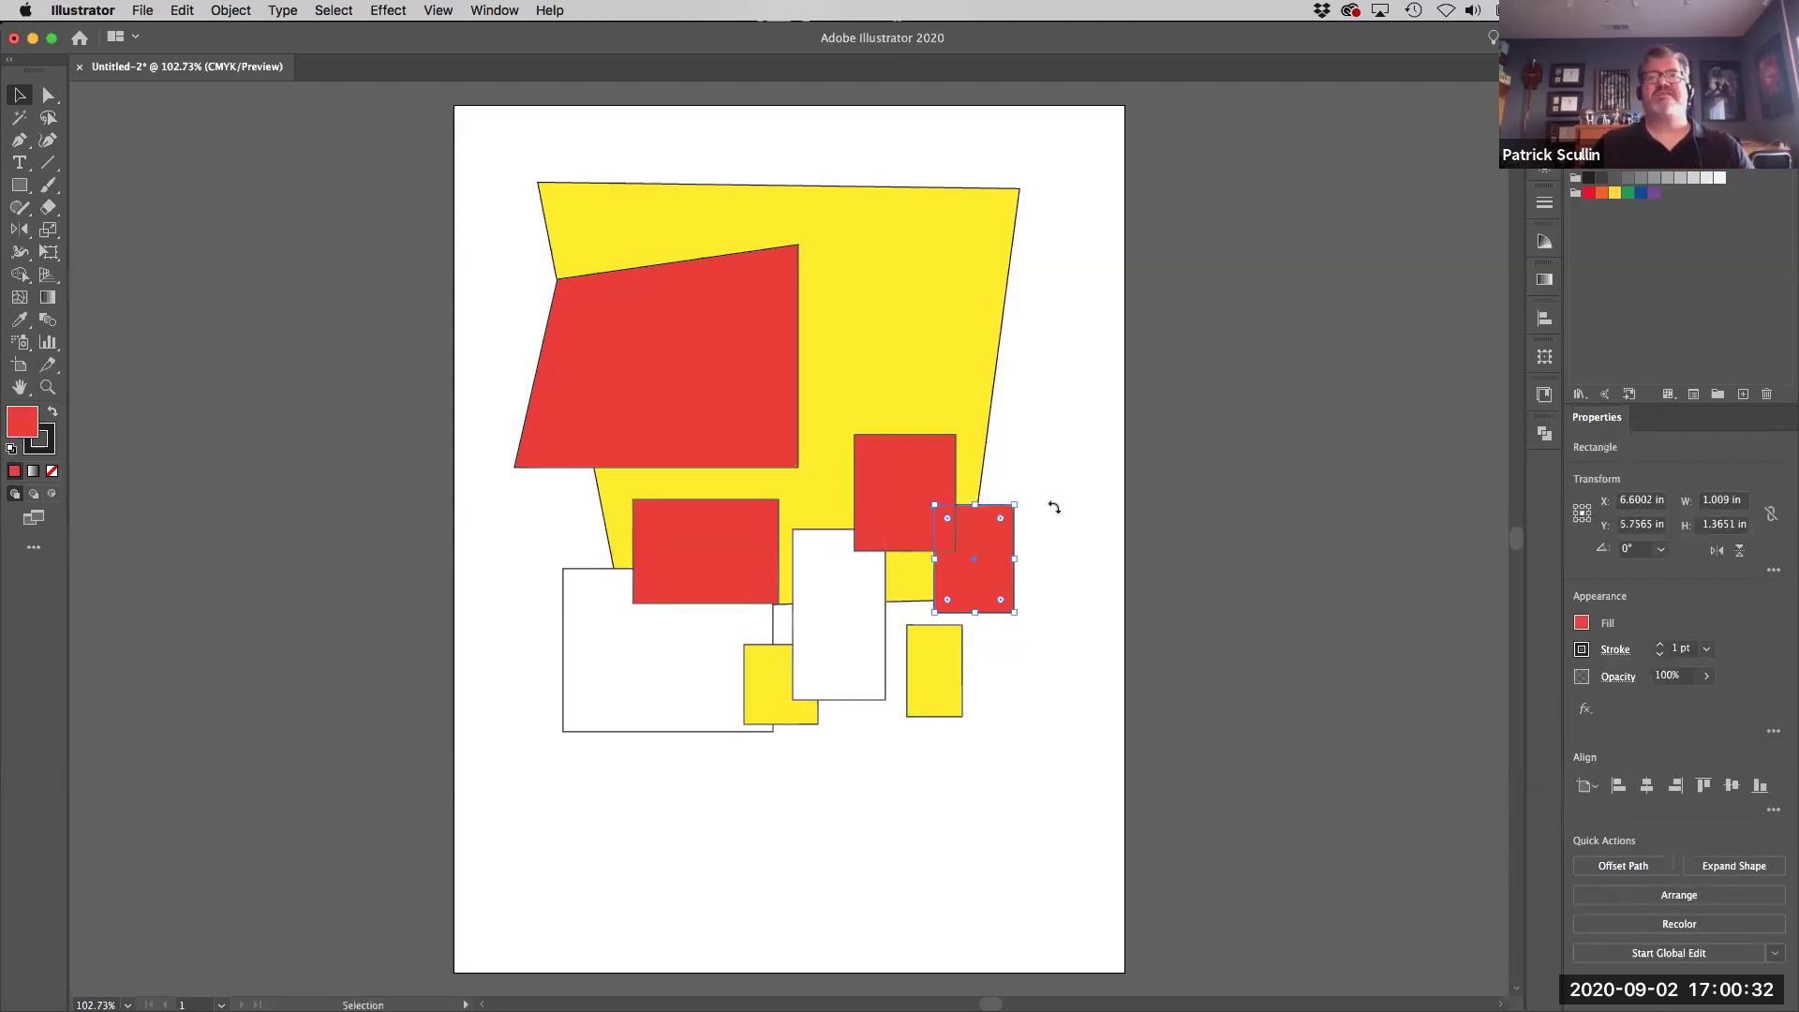
left_click(685, 343)
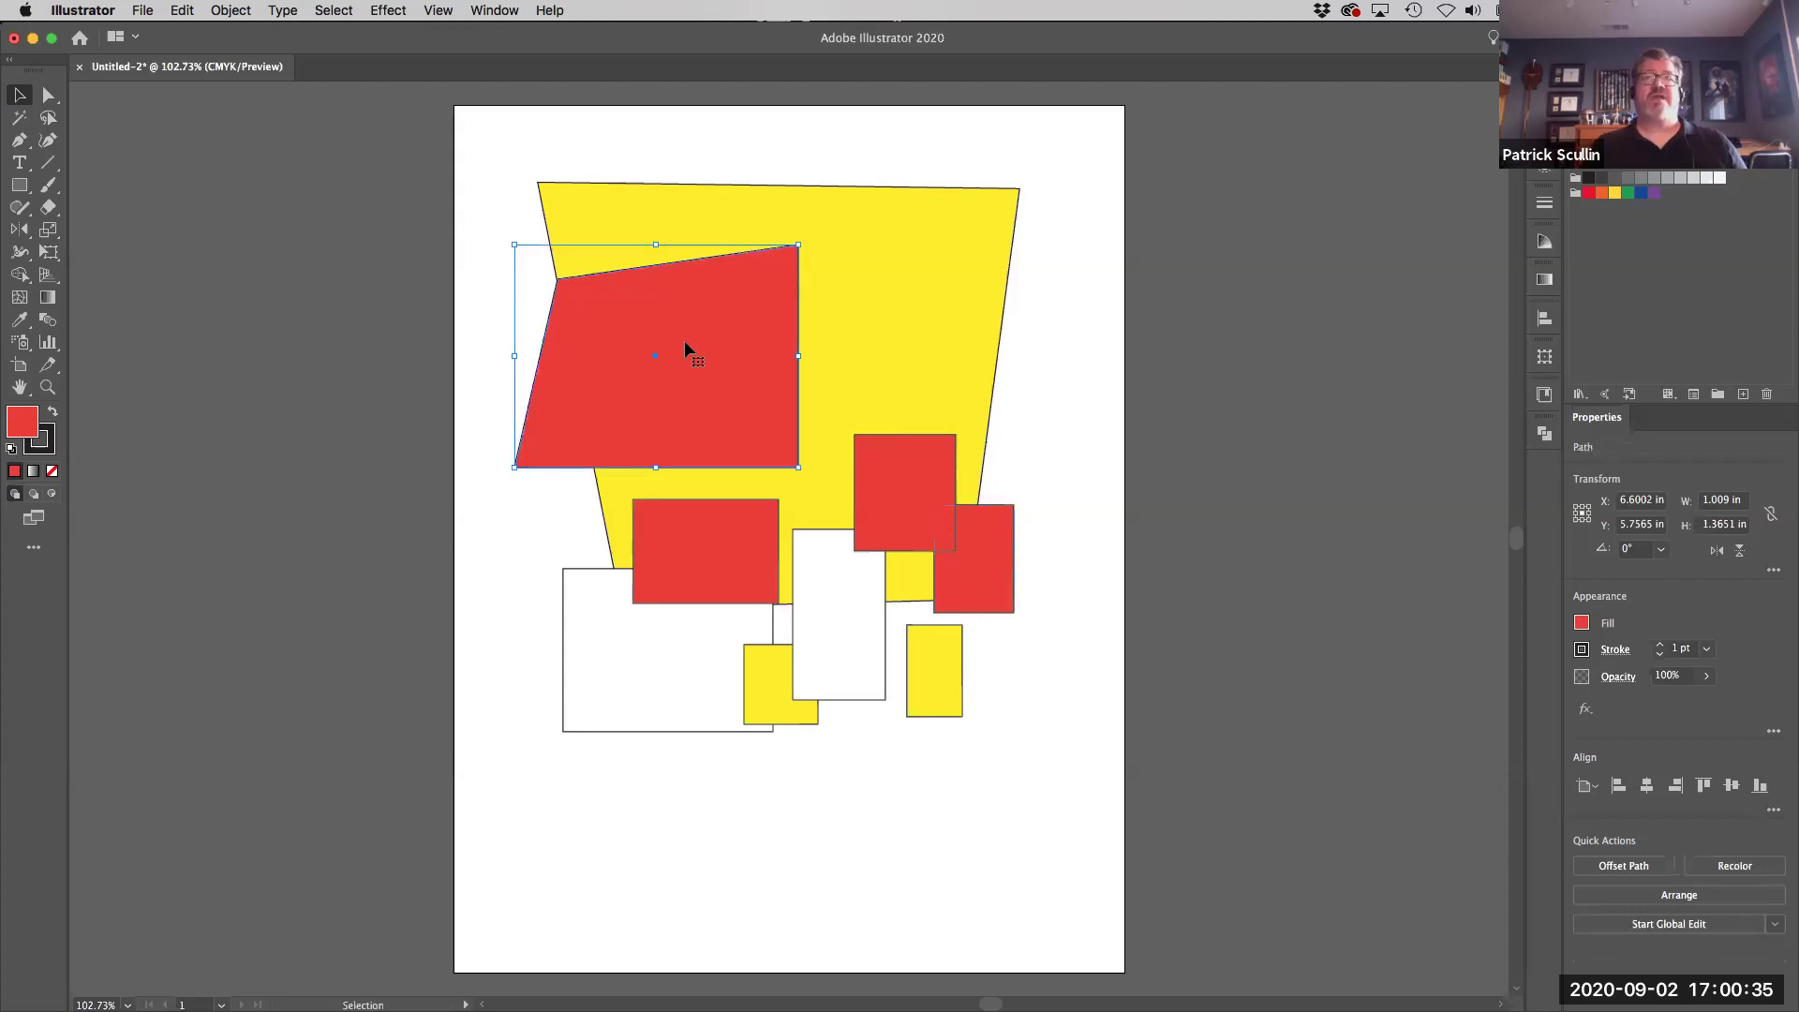
left_click(1127, 366)
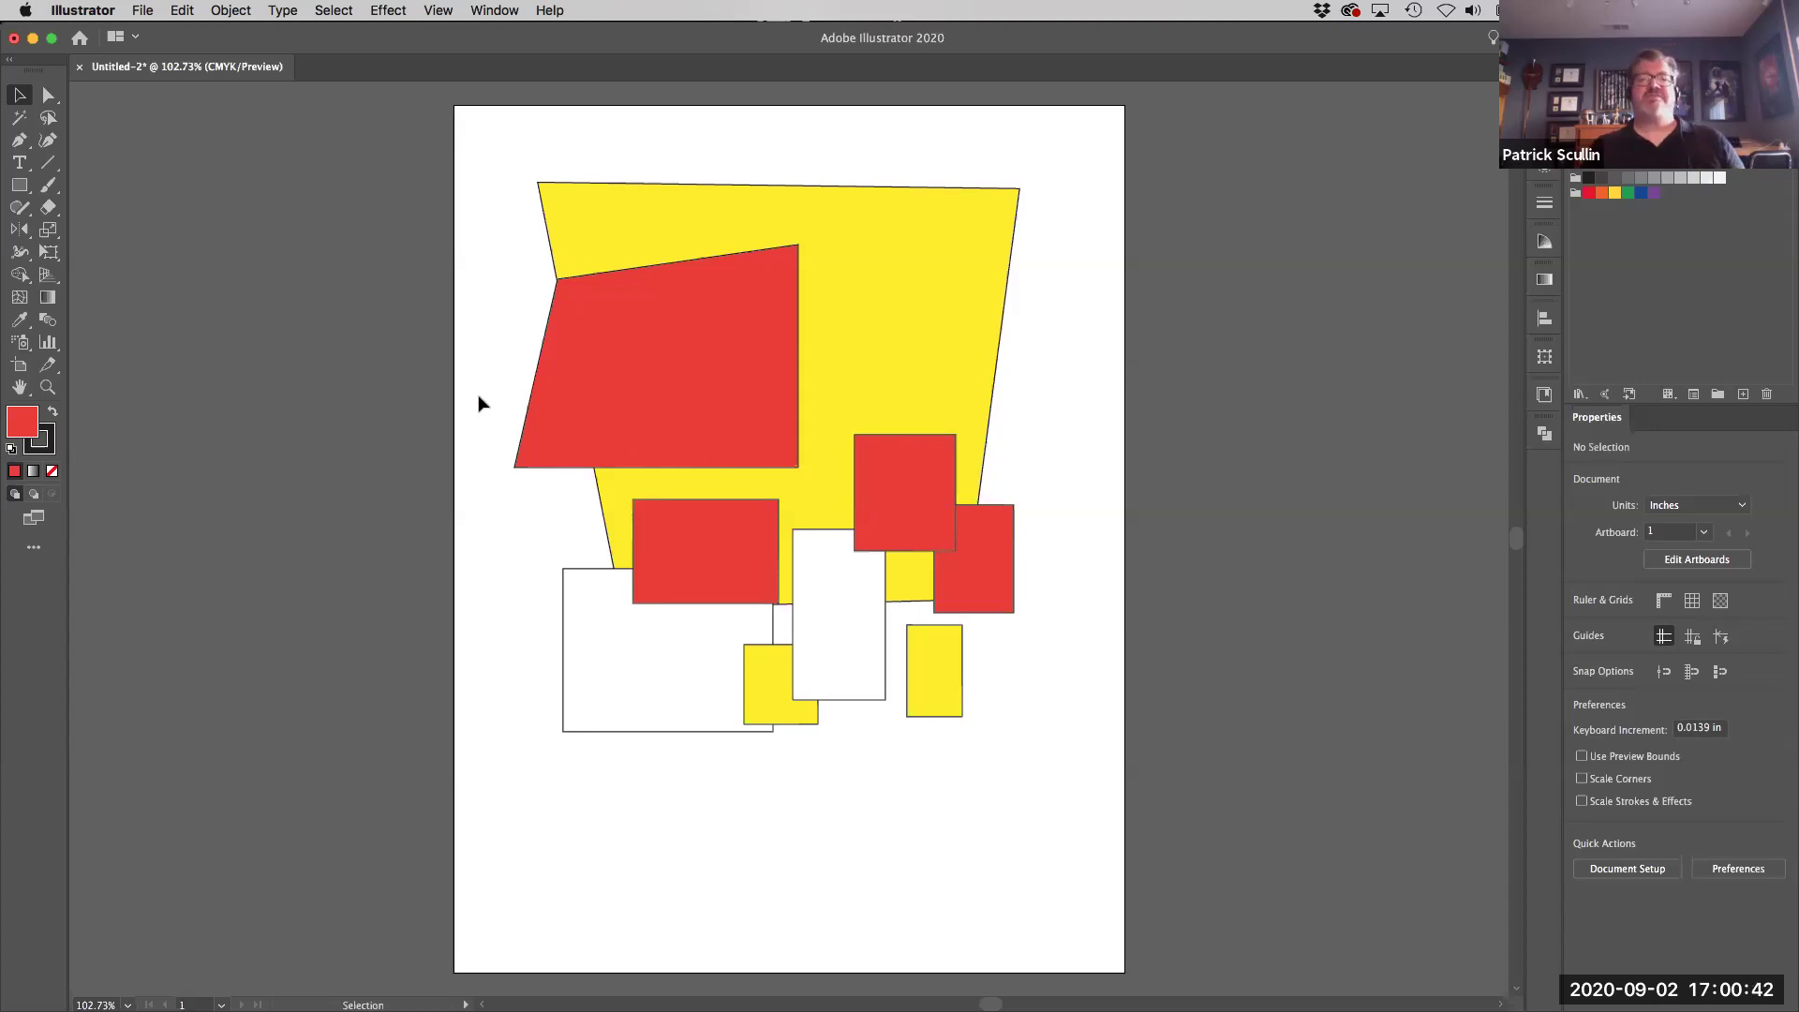
left_click(19, 185)
Step: Draw about nine green rectangles scattered across the artboard
left_click_drag(451, 504, 563, 610)
left_click(1582, 624)
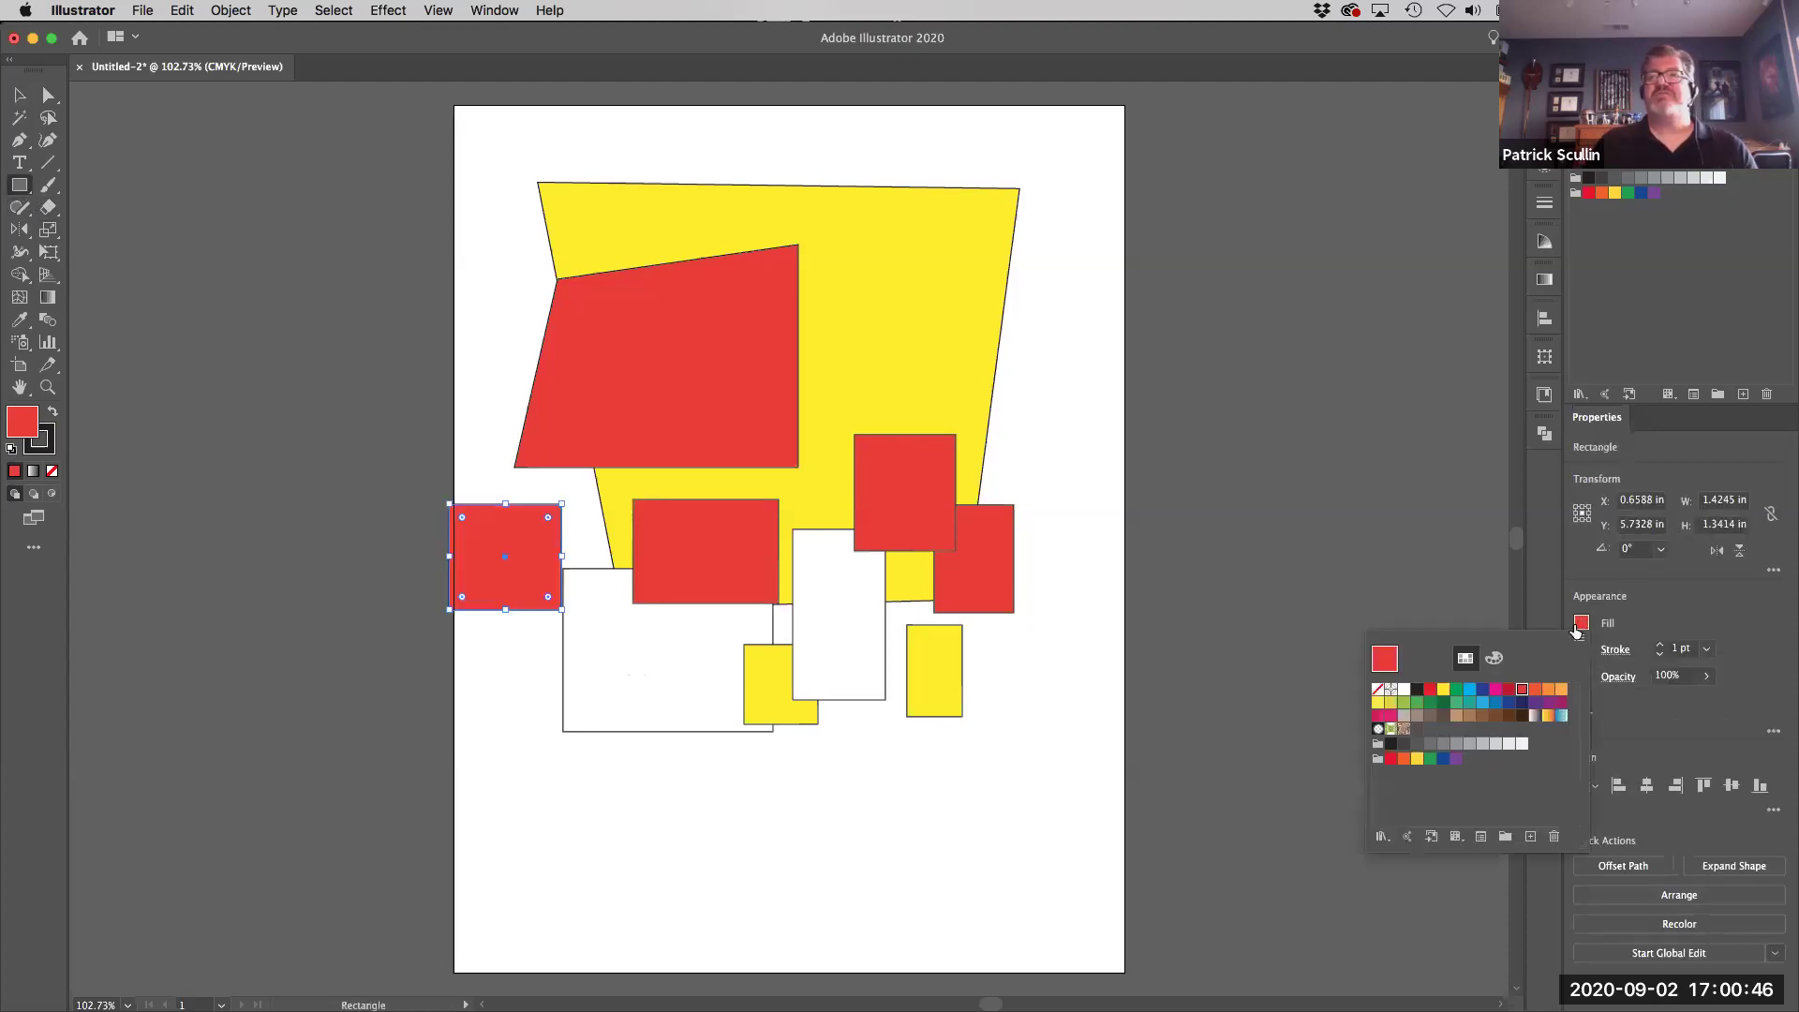
left_click(1448, 712)
mouse_move(781, 413)
left_mouse_down()
mouse_move(852, 527)
mouse_move(905, 560)
left_mouse_up()
left_click_drag(922, 331, 1065, 464)
left_click_drag(770, 605, 883, 741)
left_click_drag(545, 579, 645, 862)
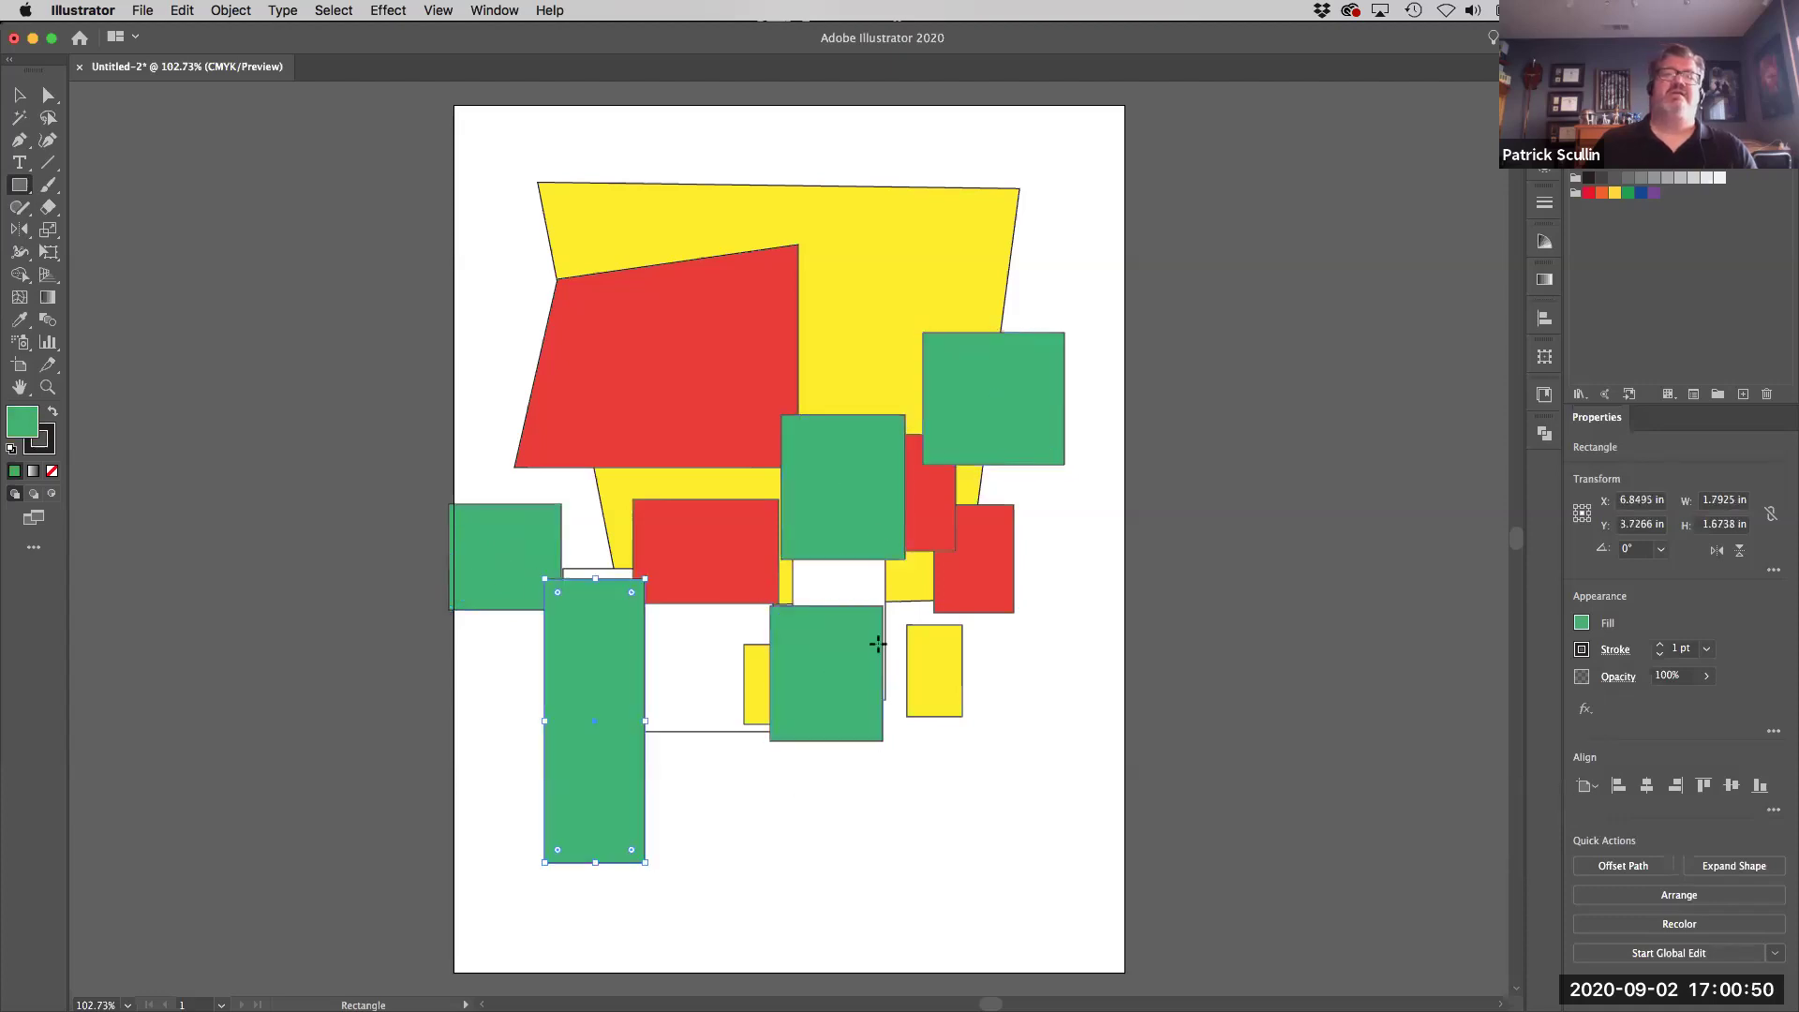
left_click_drag(784, 140, 1117, 367)
left_click_drag(917, 559, 1075, 771)
left_click_drag(716, 632, 960, 859)
Step: Switch the fill to brown and draw a dozen brown rectangles over the artwork
left_click(1582, 623)
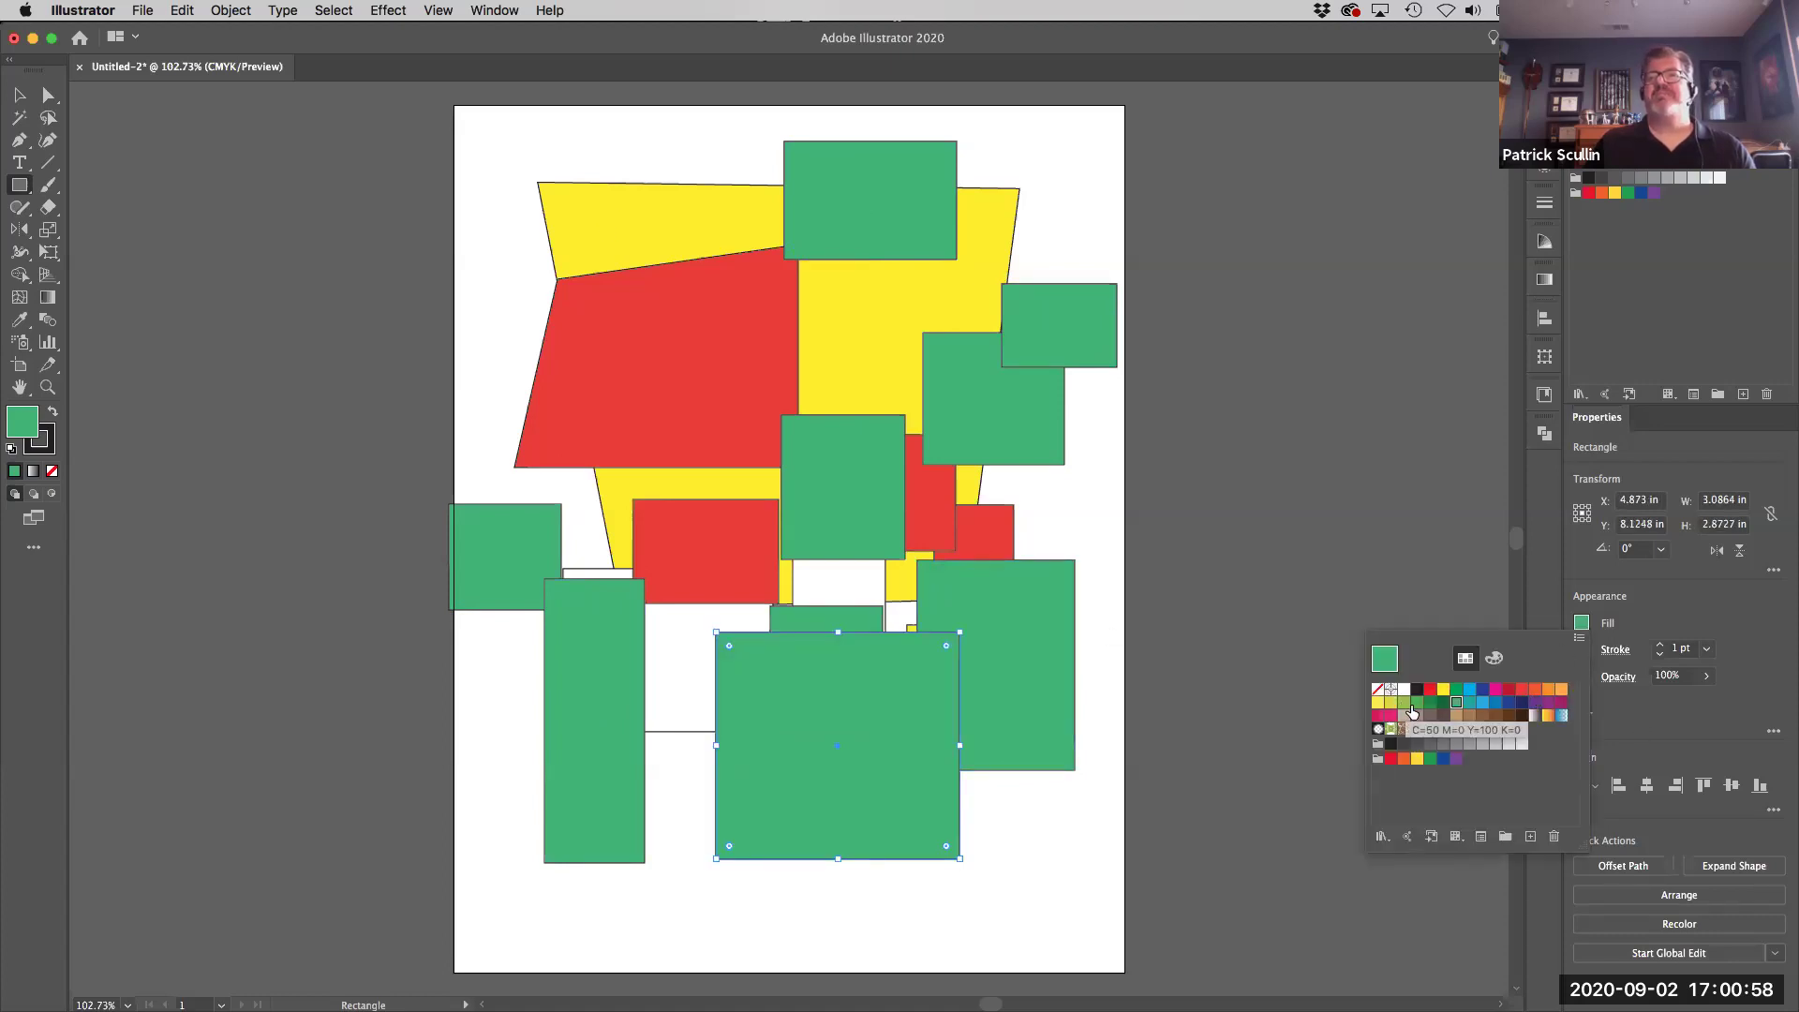
left_click(1524, 716)
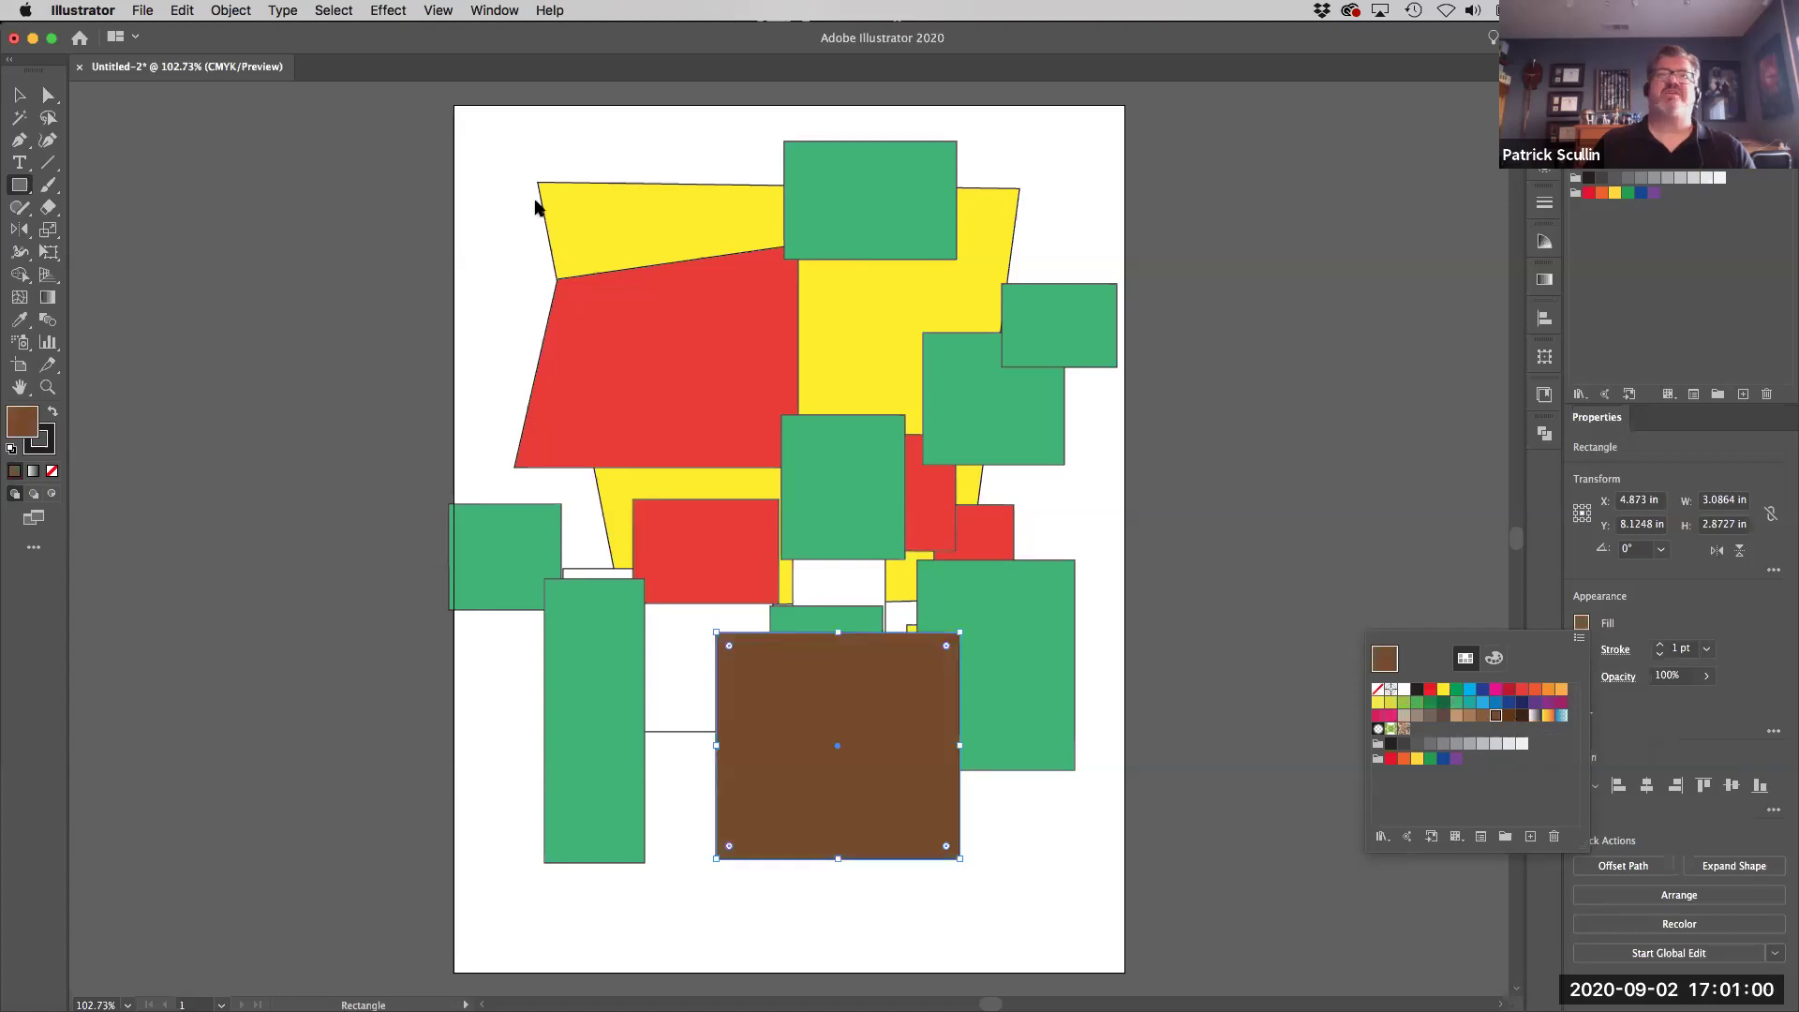
left_click_drag(491, 197, 616, 362)
left_click_drag(842, 340, 723, 406)
left_click_drag(967, 302, 1059, 379)
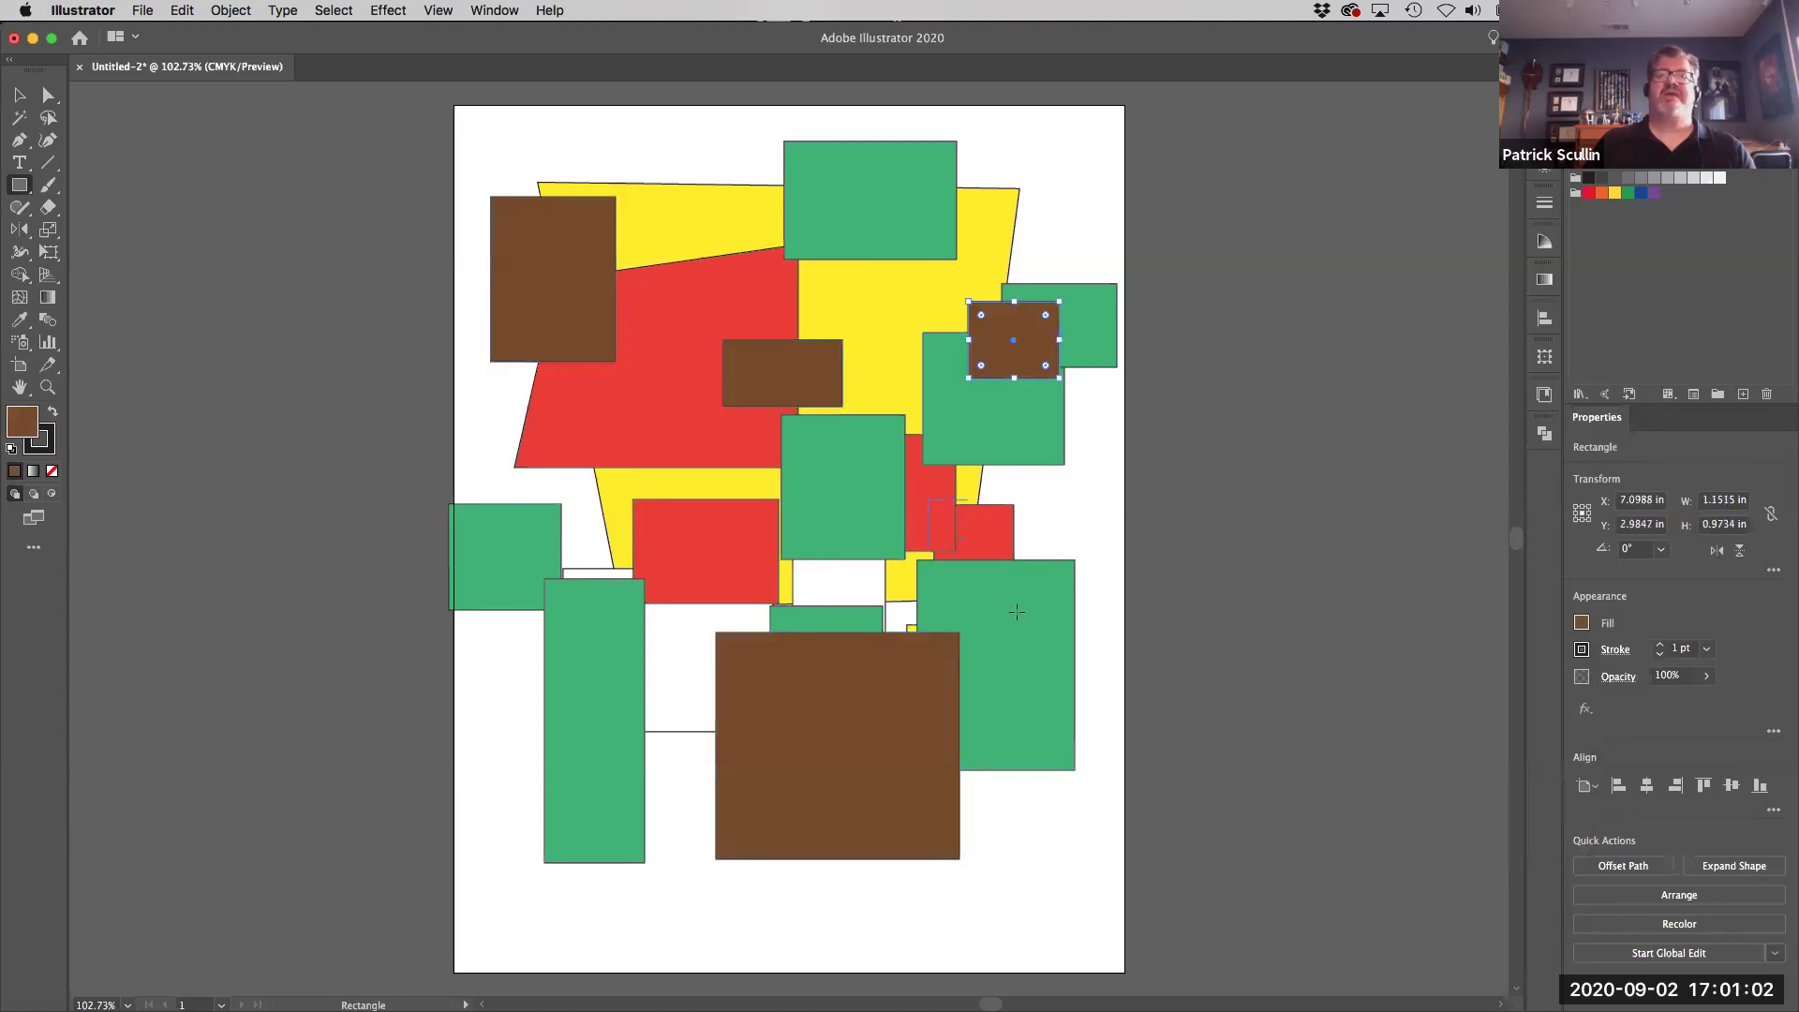
left_click_drag(928, 500, 1050, 636)
left_click_drag(781, 493, 862, 555)
left_click_drag(1051, 497, 1149, 592)
left_click_drag(970, 600, 1094, 733)
mouse_move(675, 467)
left_mouse_down()
mouse_move(818, 604)
mouse_move(644, 748)
mouse_move(592, 745)
left_mouse_up()
left_click_drag(637, 504, 770, 618)
left_click_drag(695, 333, 846, 410)
left_click_drag(921, 313, 1123, 366)
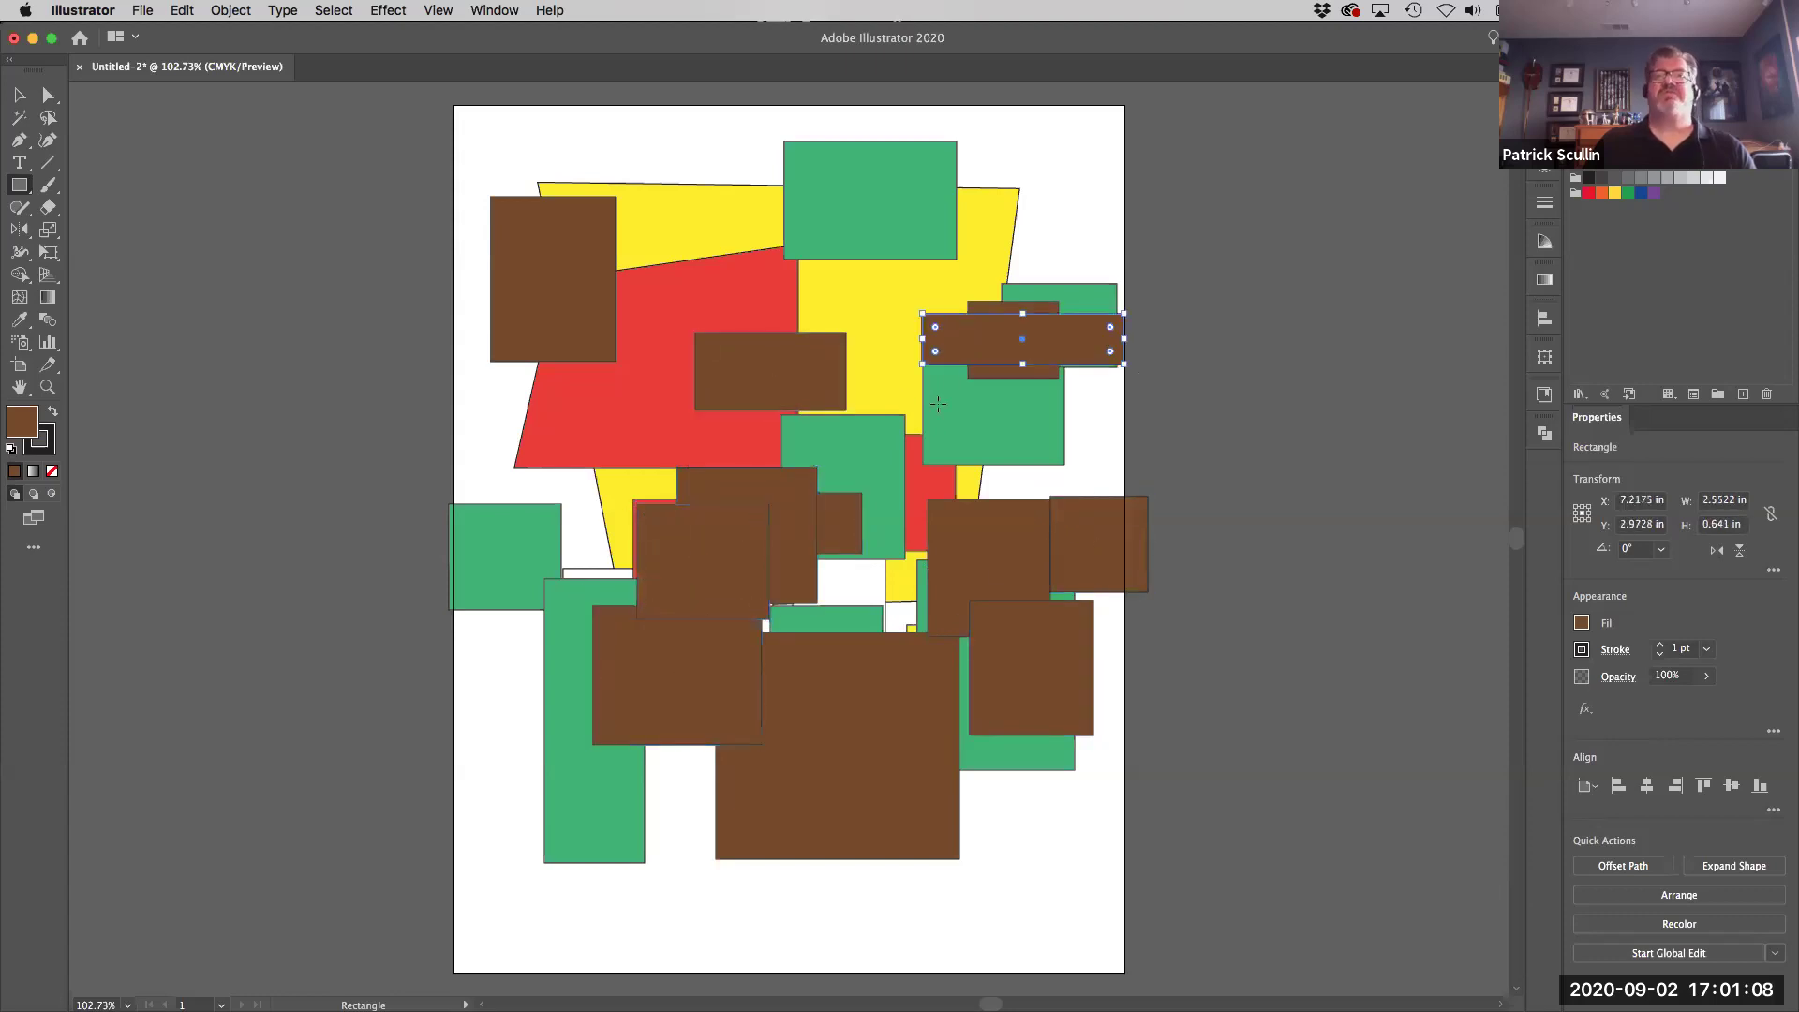
left_click_drag(940, 404, 1089, 504)
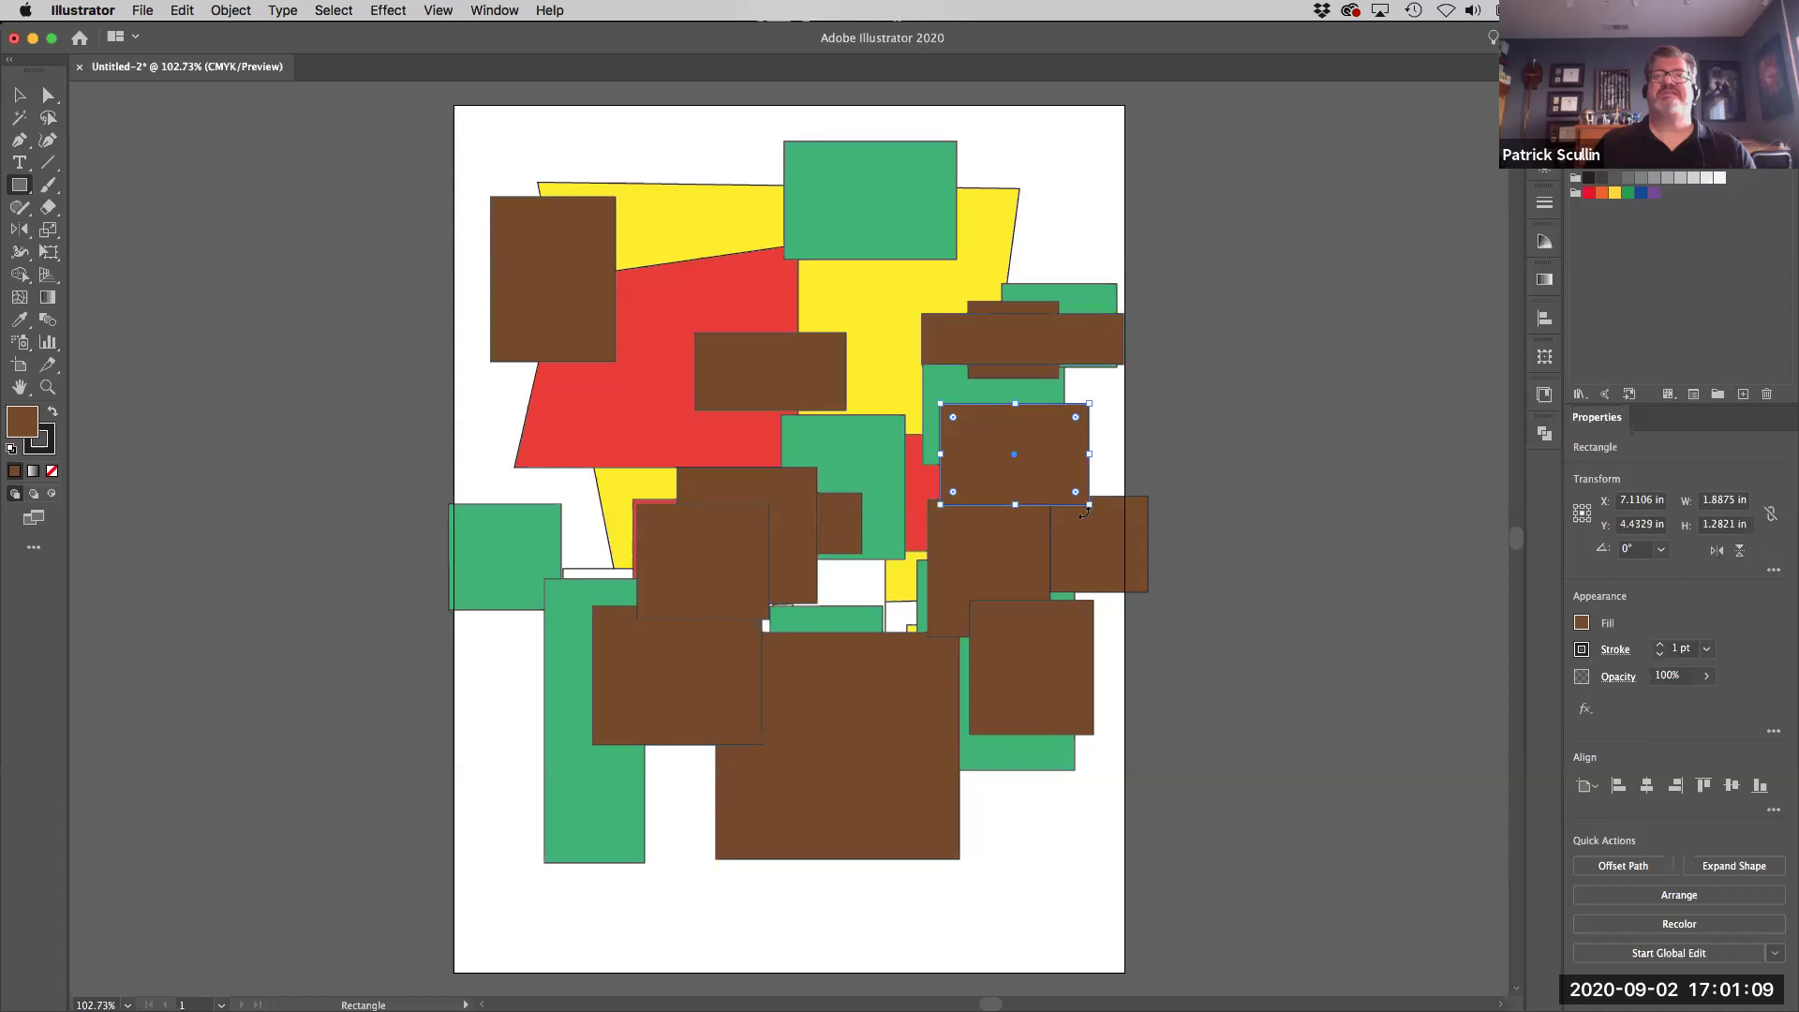
Step: Switch the fill to magenta and draw nine magenta rectangles across the artboard
left_click(1583, 623)
left_click(1562, 702)
mouse_move(489, 410)
left_mouse_down()
mouse_move(554, 503)
mouse_move(601, 530)
left_mouse_up()
left_click_drag(660, 476, 843, 671)
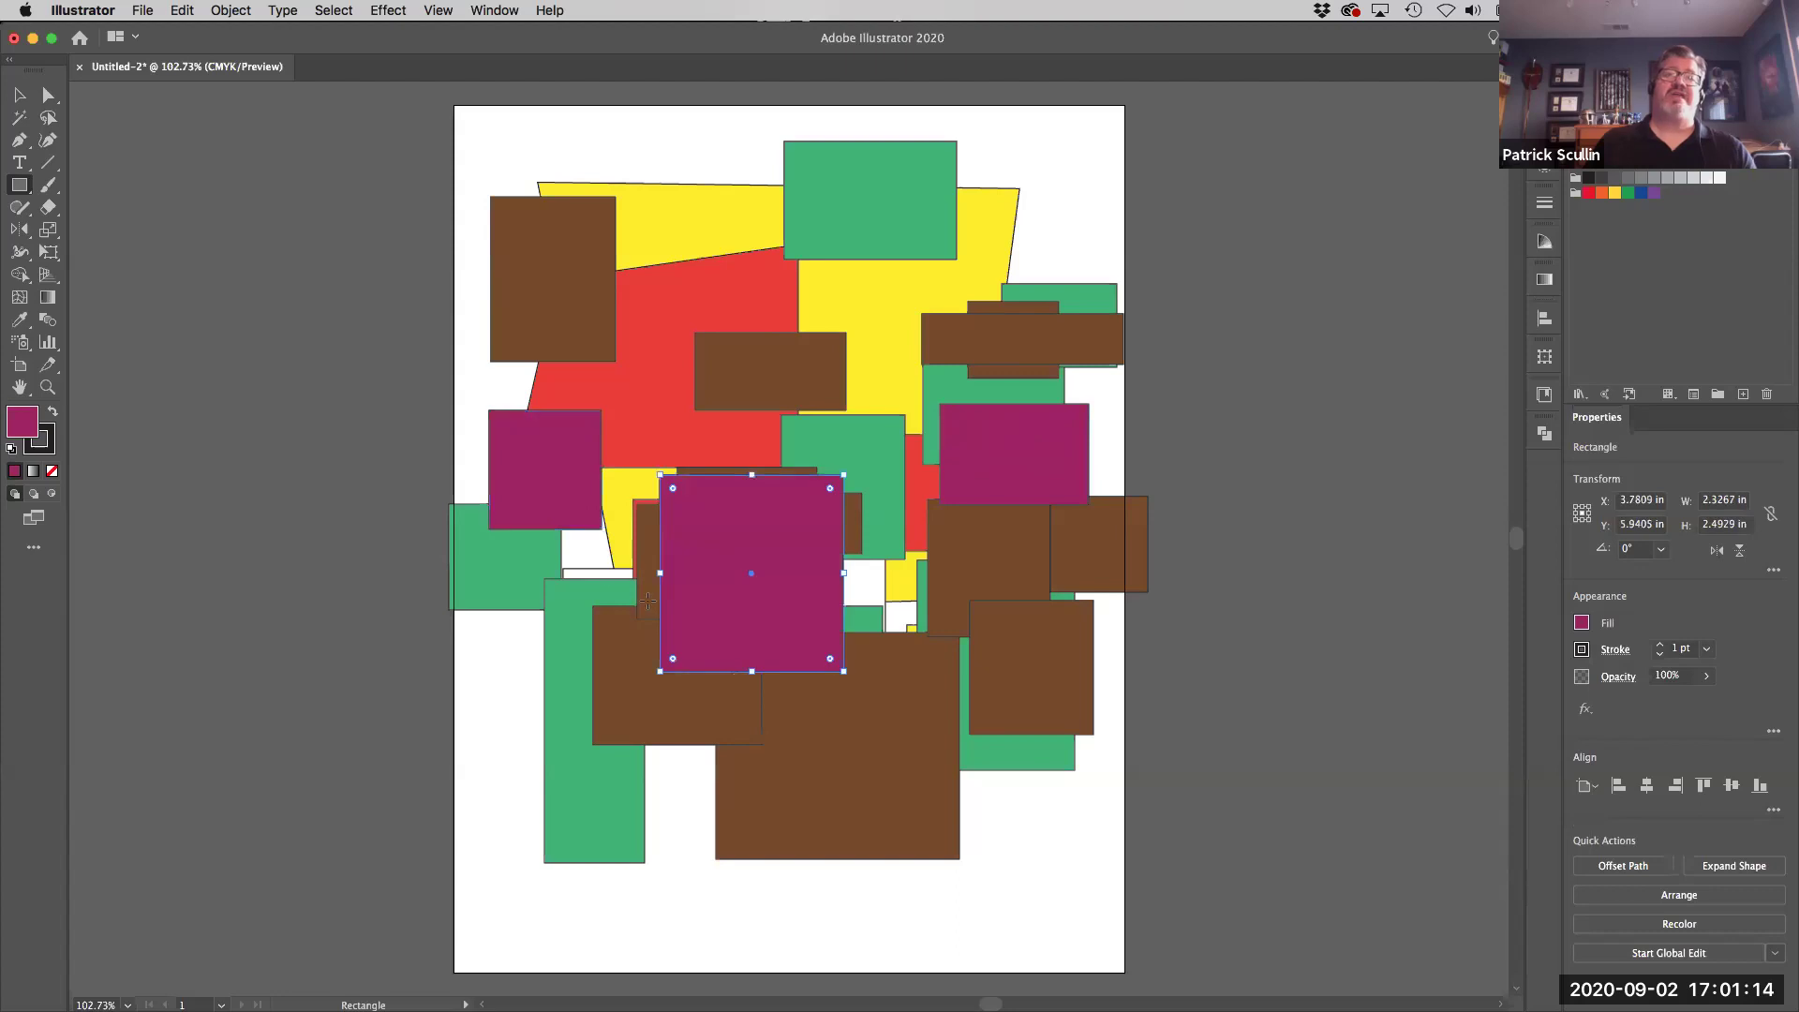
left_click_drag(611, 586, 747, 741)
left_click_drag(819, 625, 936, 754)
left_click_drag(907, 564, 1035, 659)
left_click_drag(762, 340, 883, 459)
left_click_drag(708, 272, 797, 367)
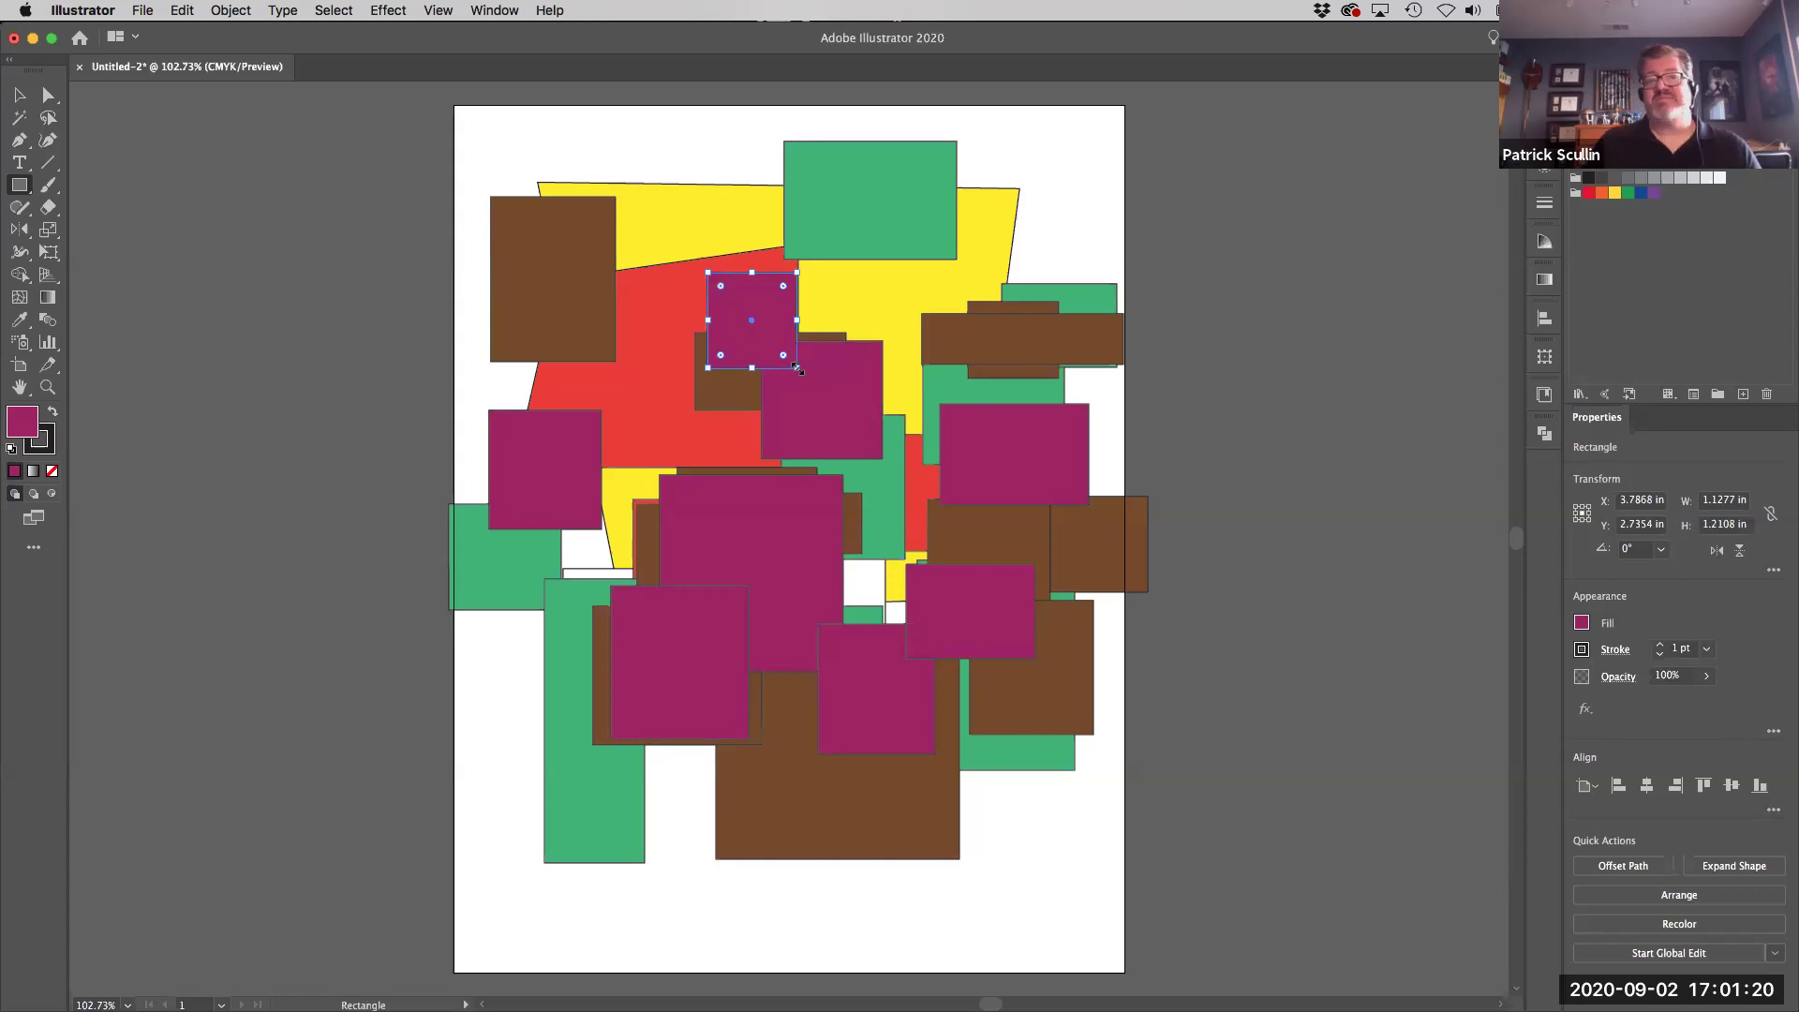
left_click_drag(633, 206, 724, 296)
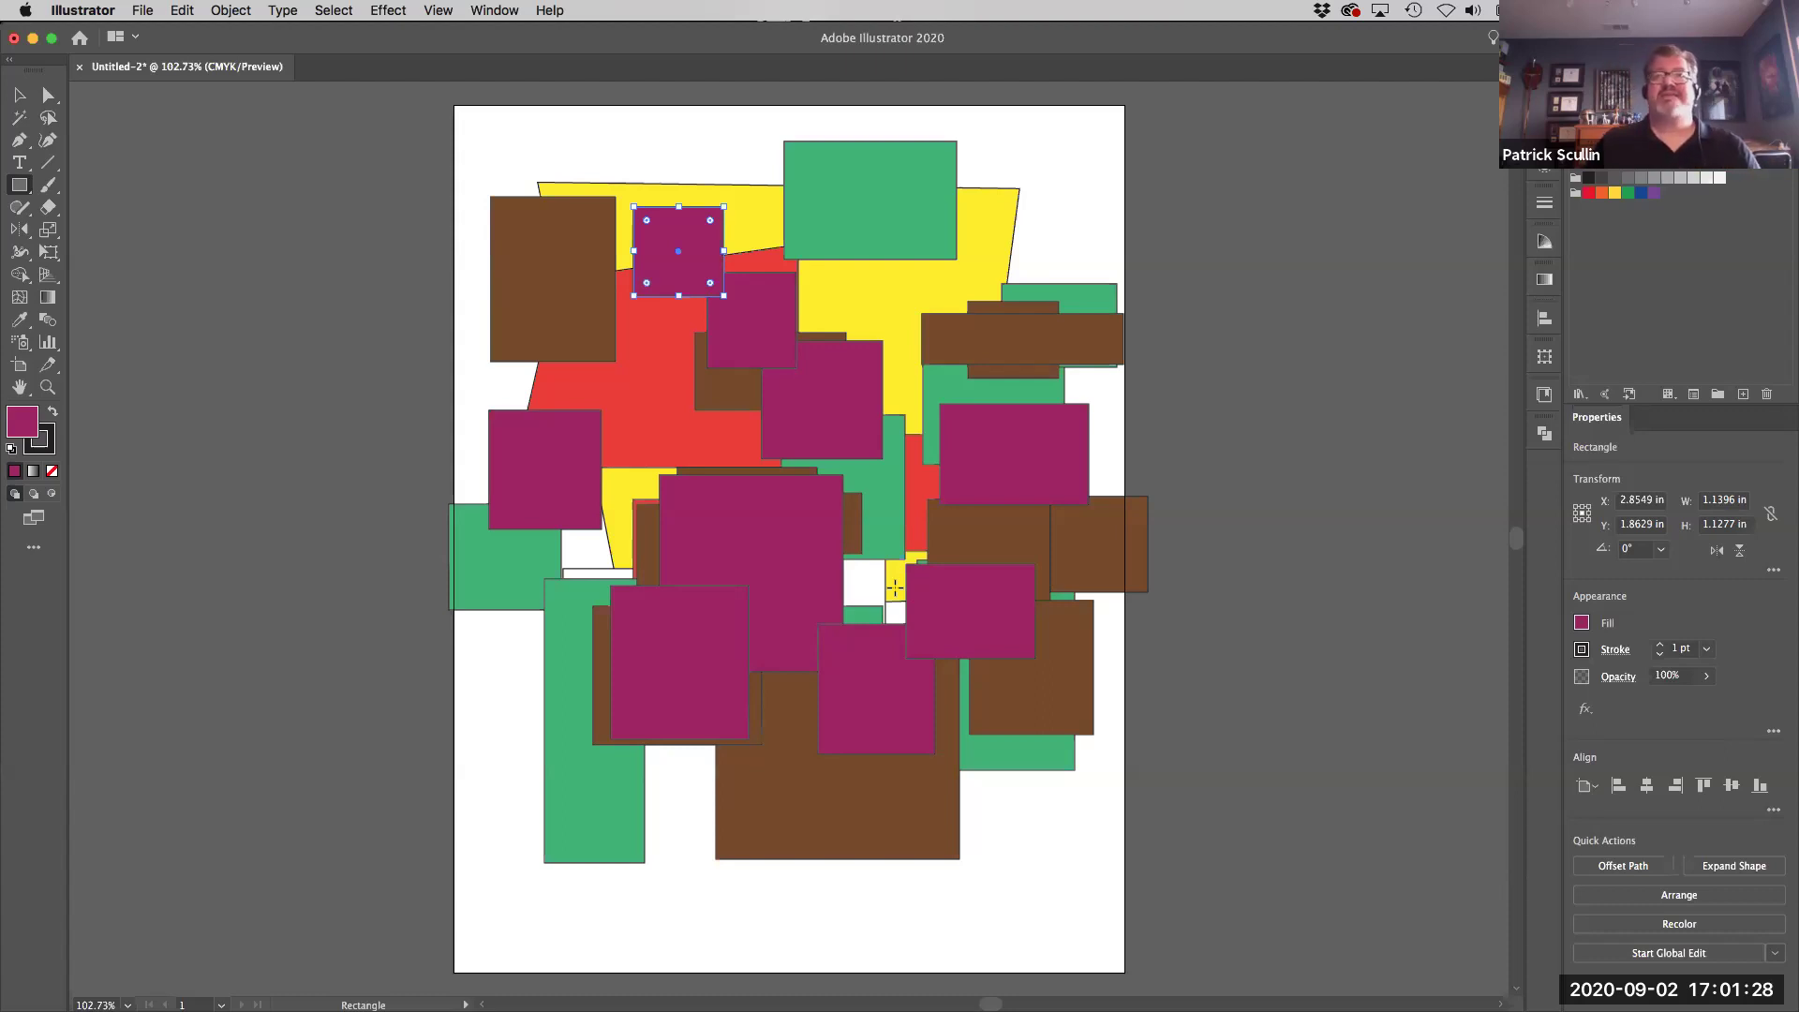
left_click_drag(620, 159, 760, 298)
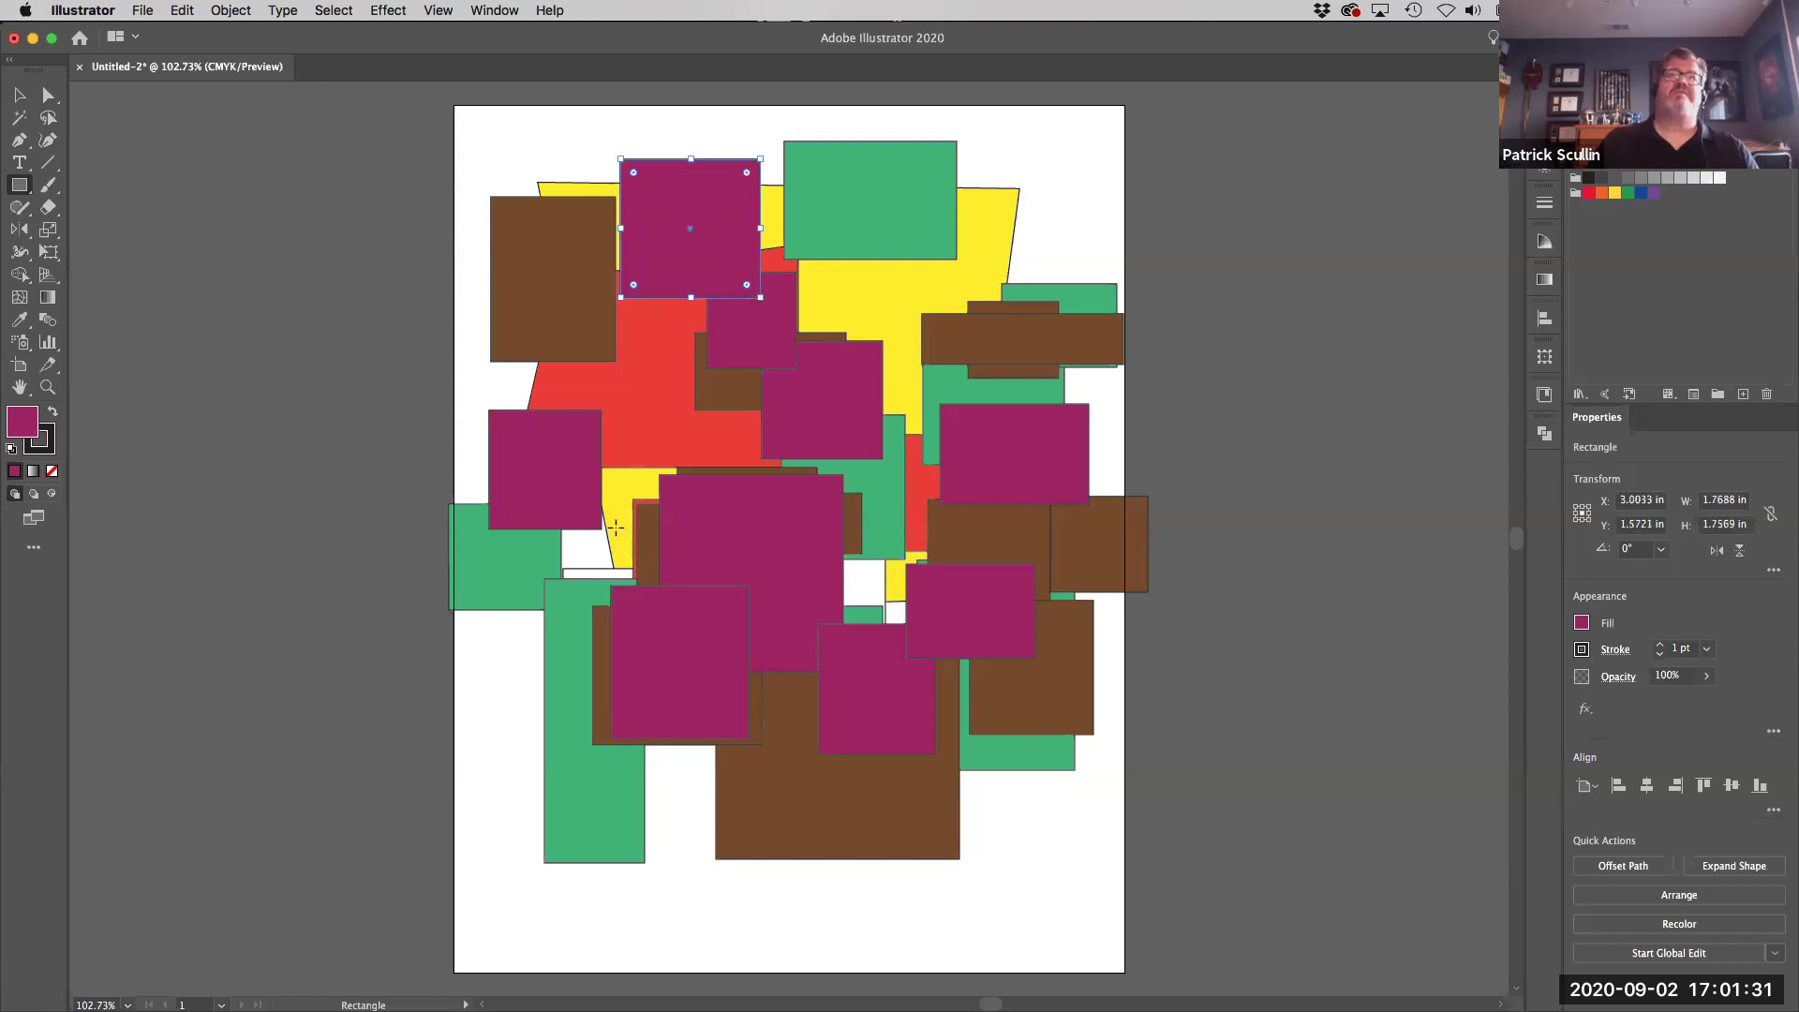
Step: Select all green rectangles by matching colour and nudge them down and right
left_click(19, 122)
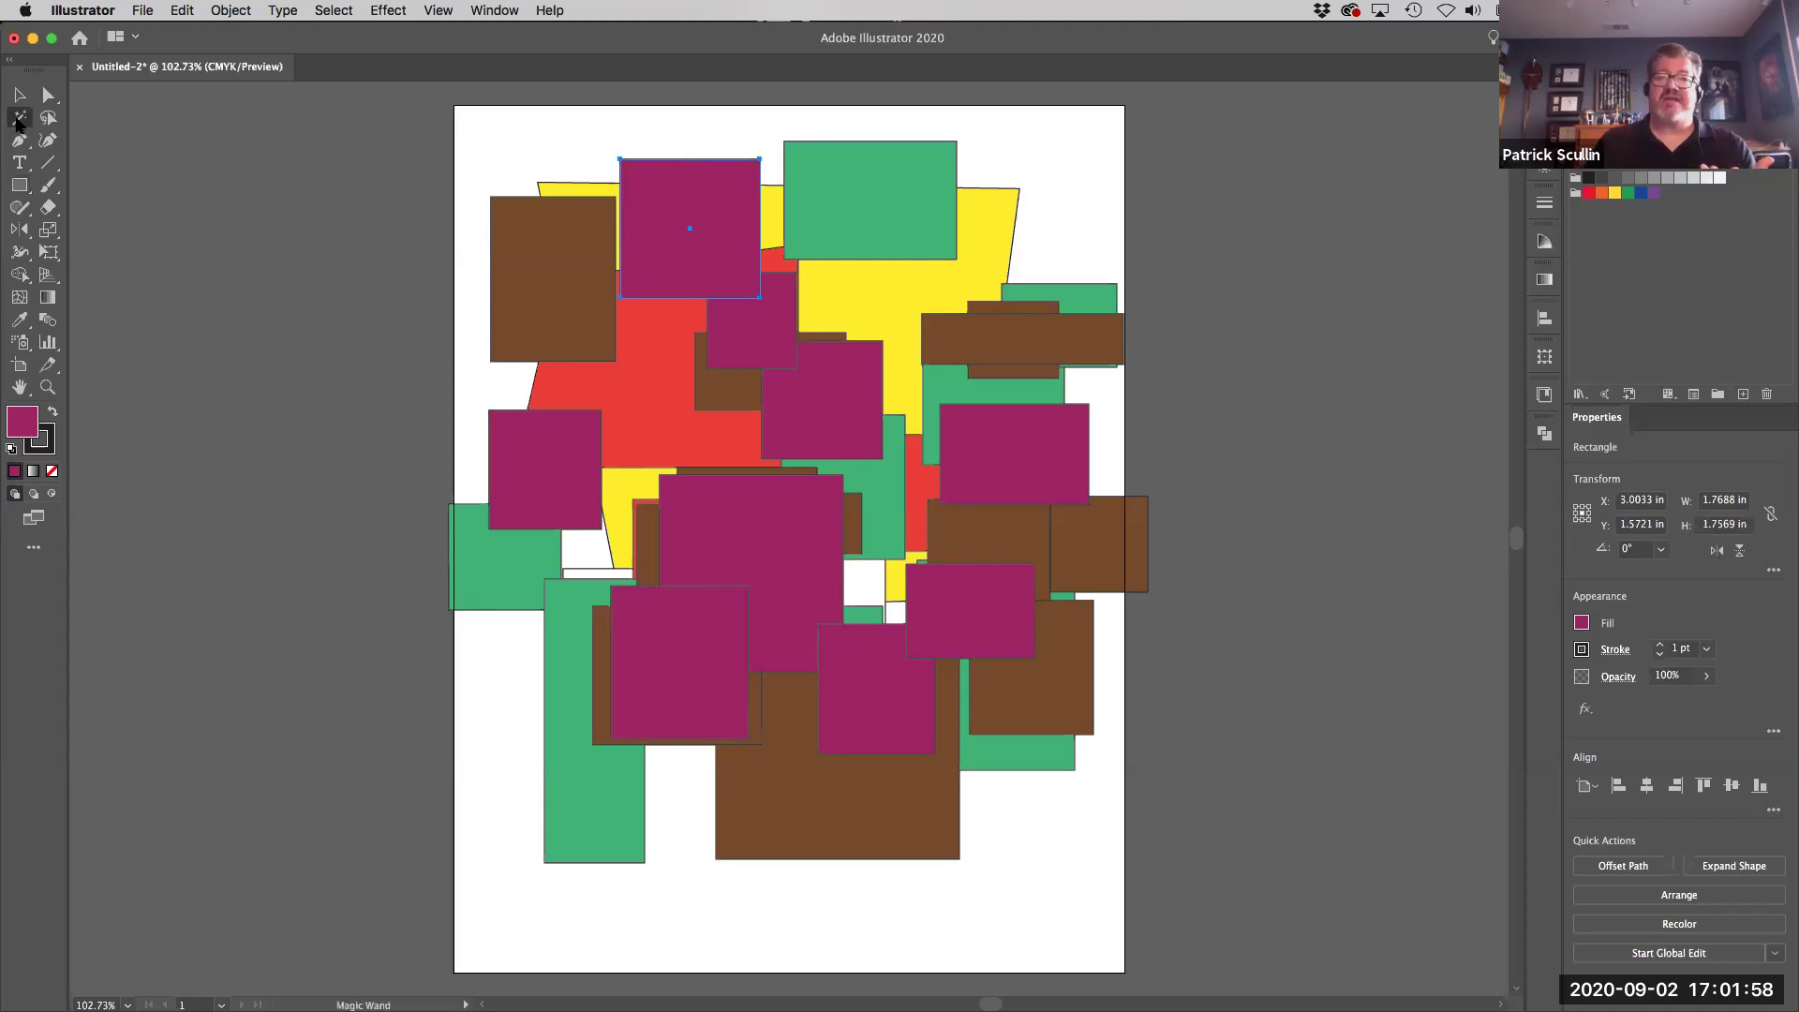
left_click(522, 569)
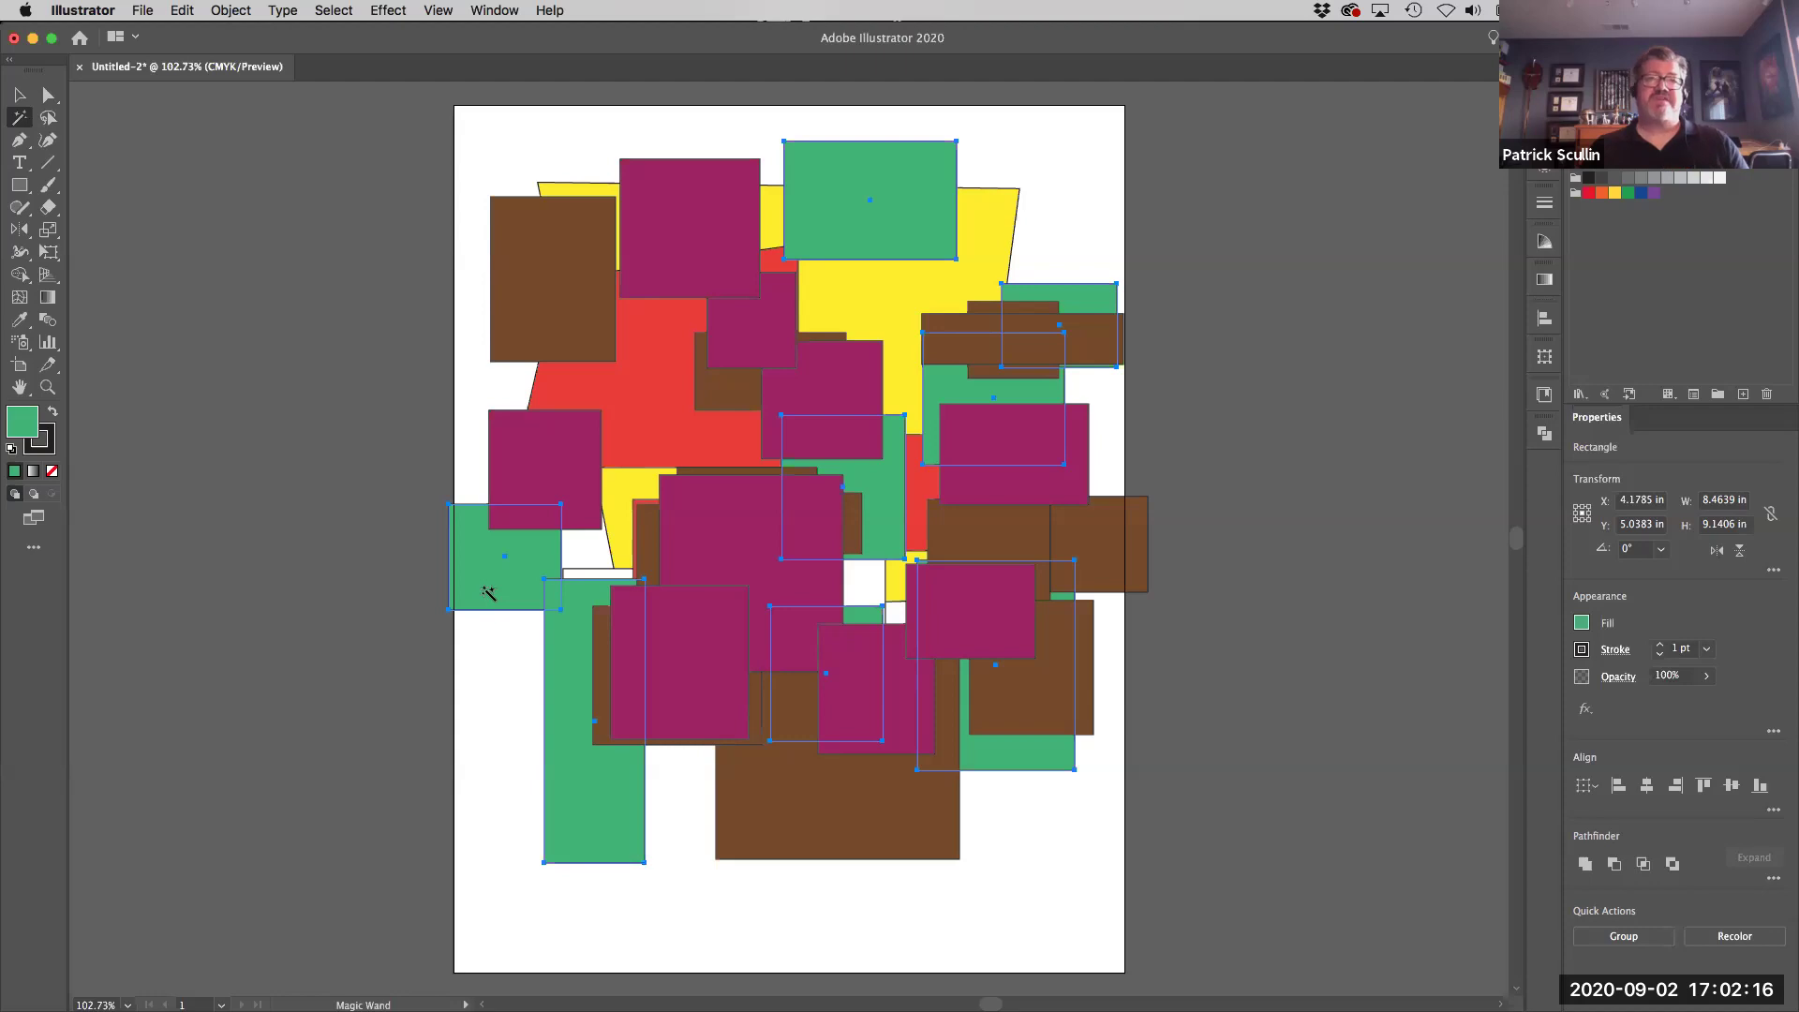
key("v")
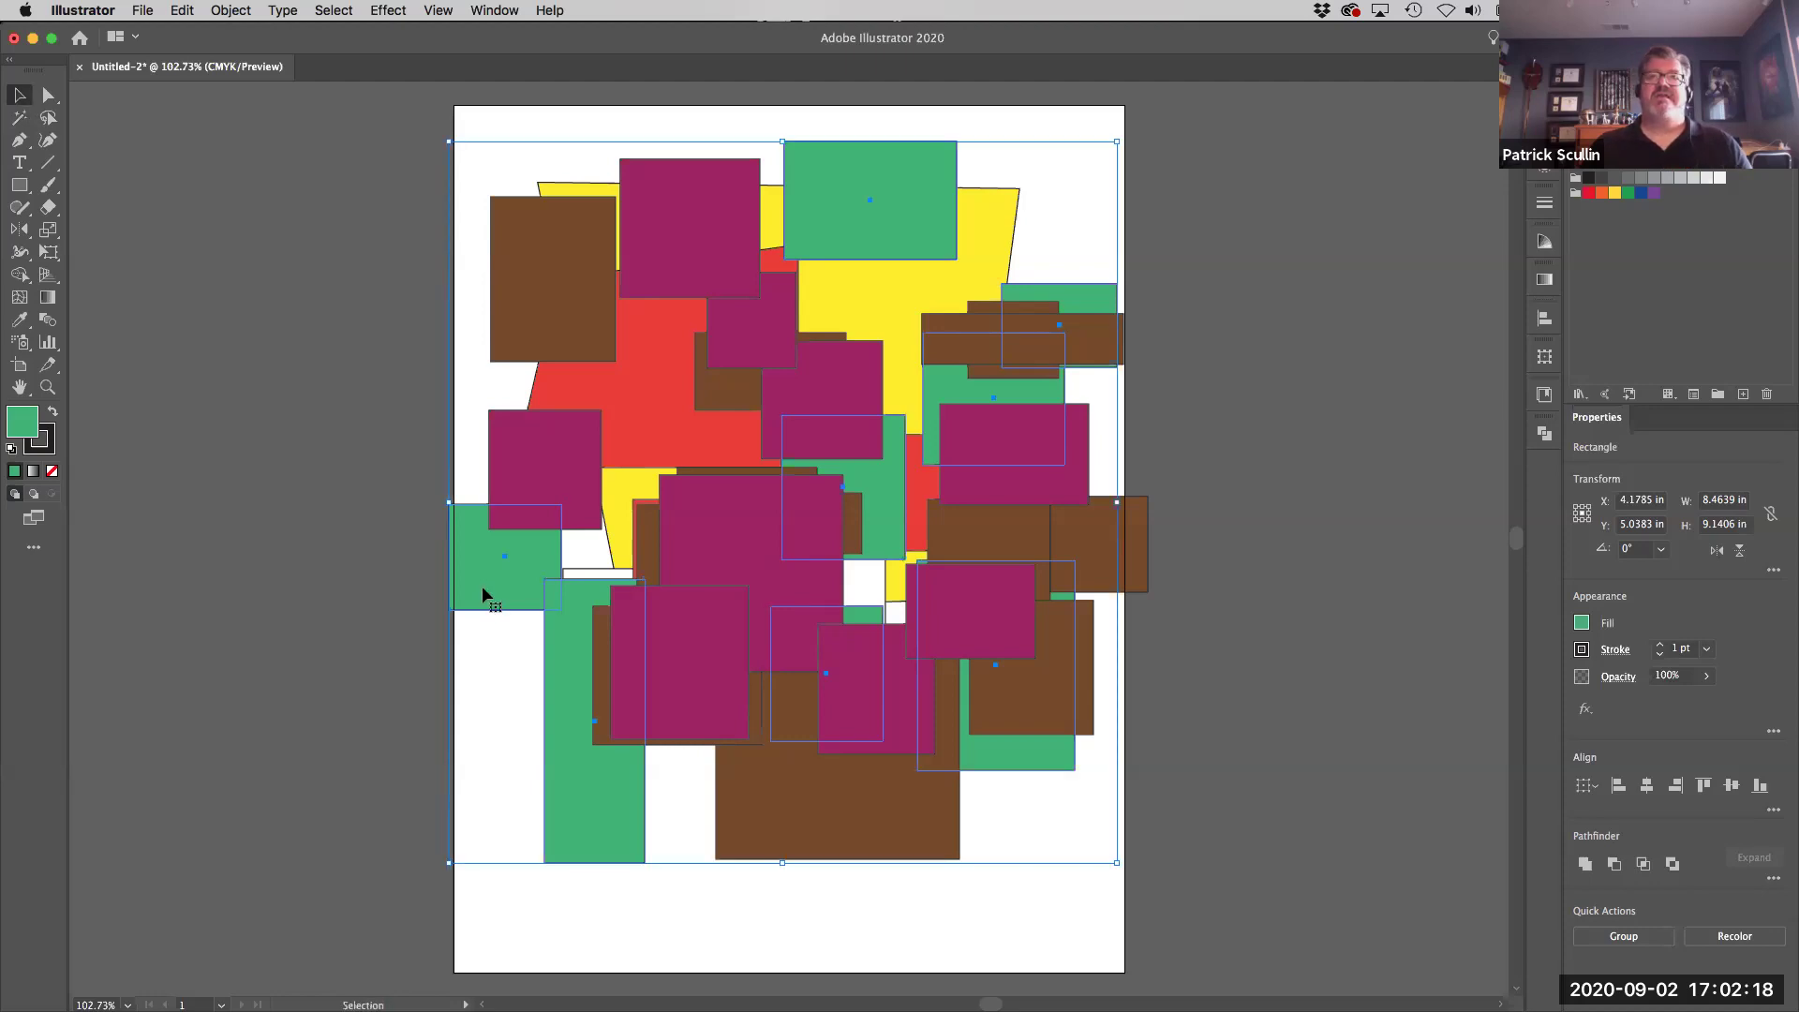
mouse_move(478, 587)
left_mouse_down()
mouse_move(596, 676)
mouse_move(443, 564)
mouse_move(397, 493)
mouse_move(438, 588)
mouse_move(497, 631)
mouse_move(521, 611)
mouse_move(487, 606)
left_mouse_up()
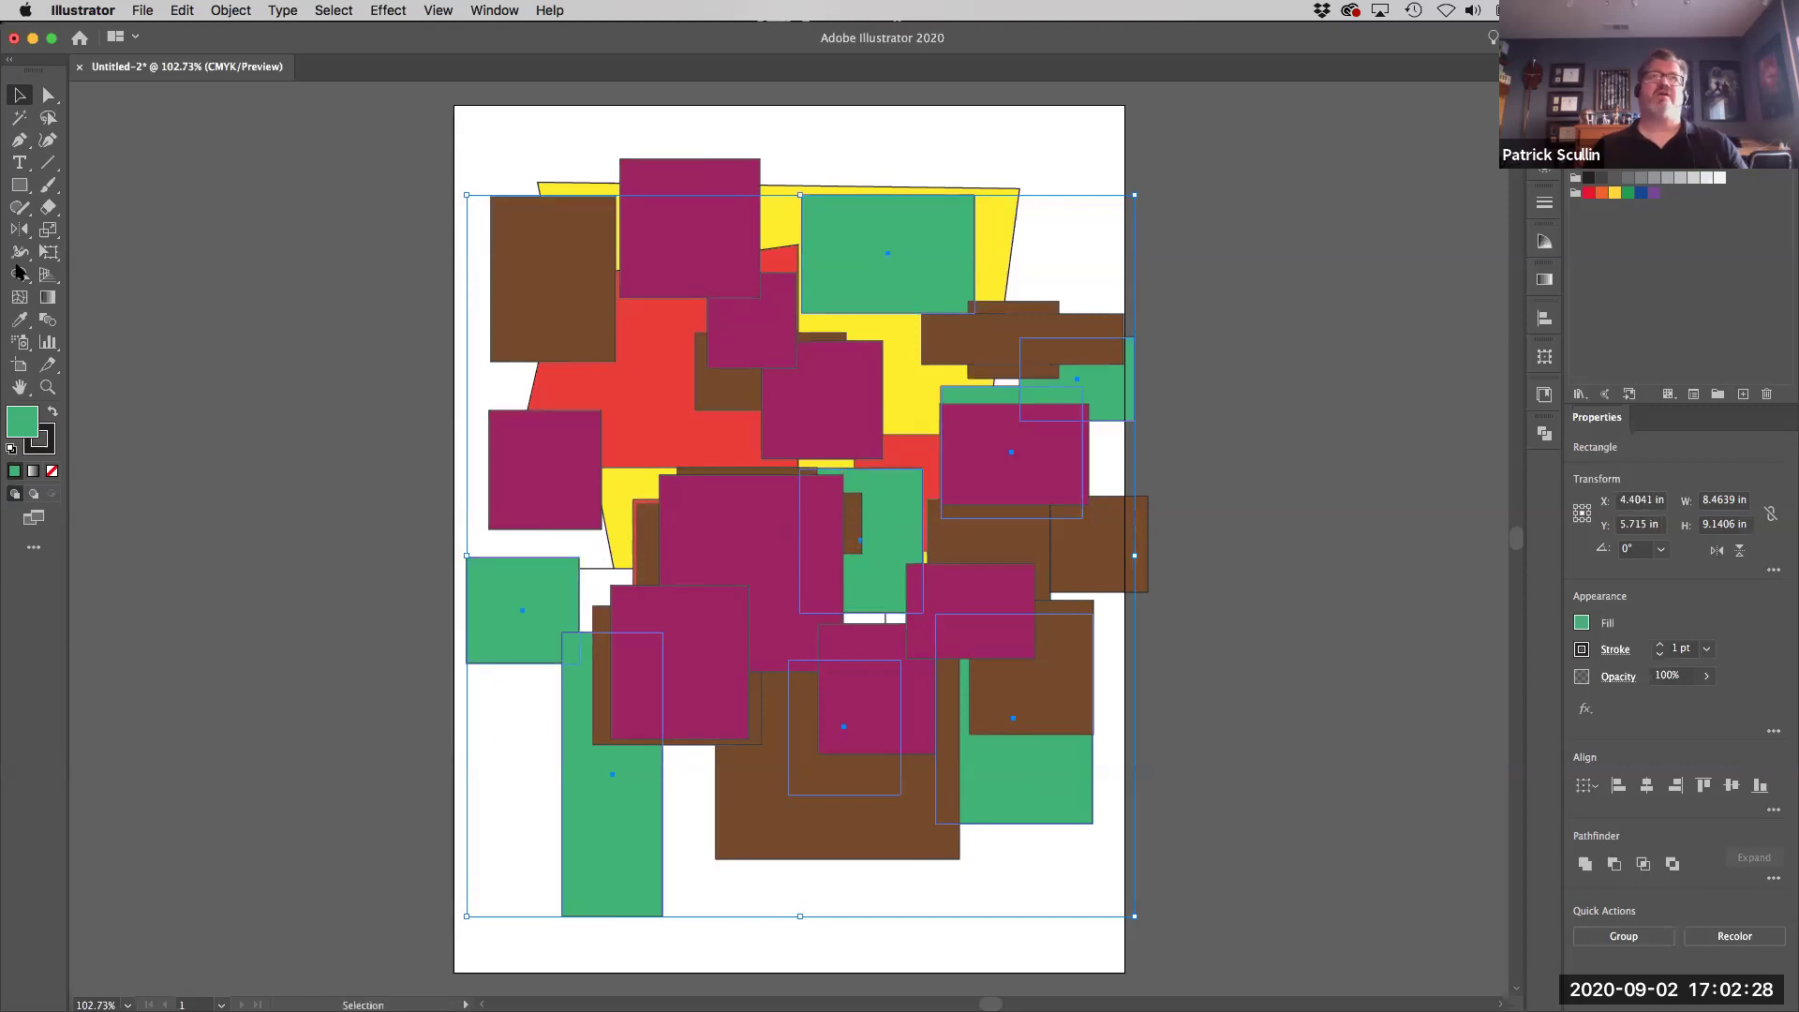
Step: Select only the top-left brown rectangle and open the Select menu
left_click(272, 530)
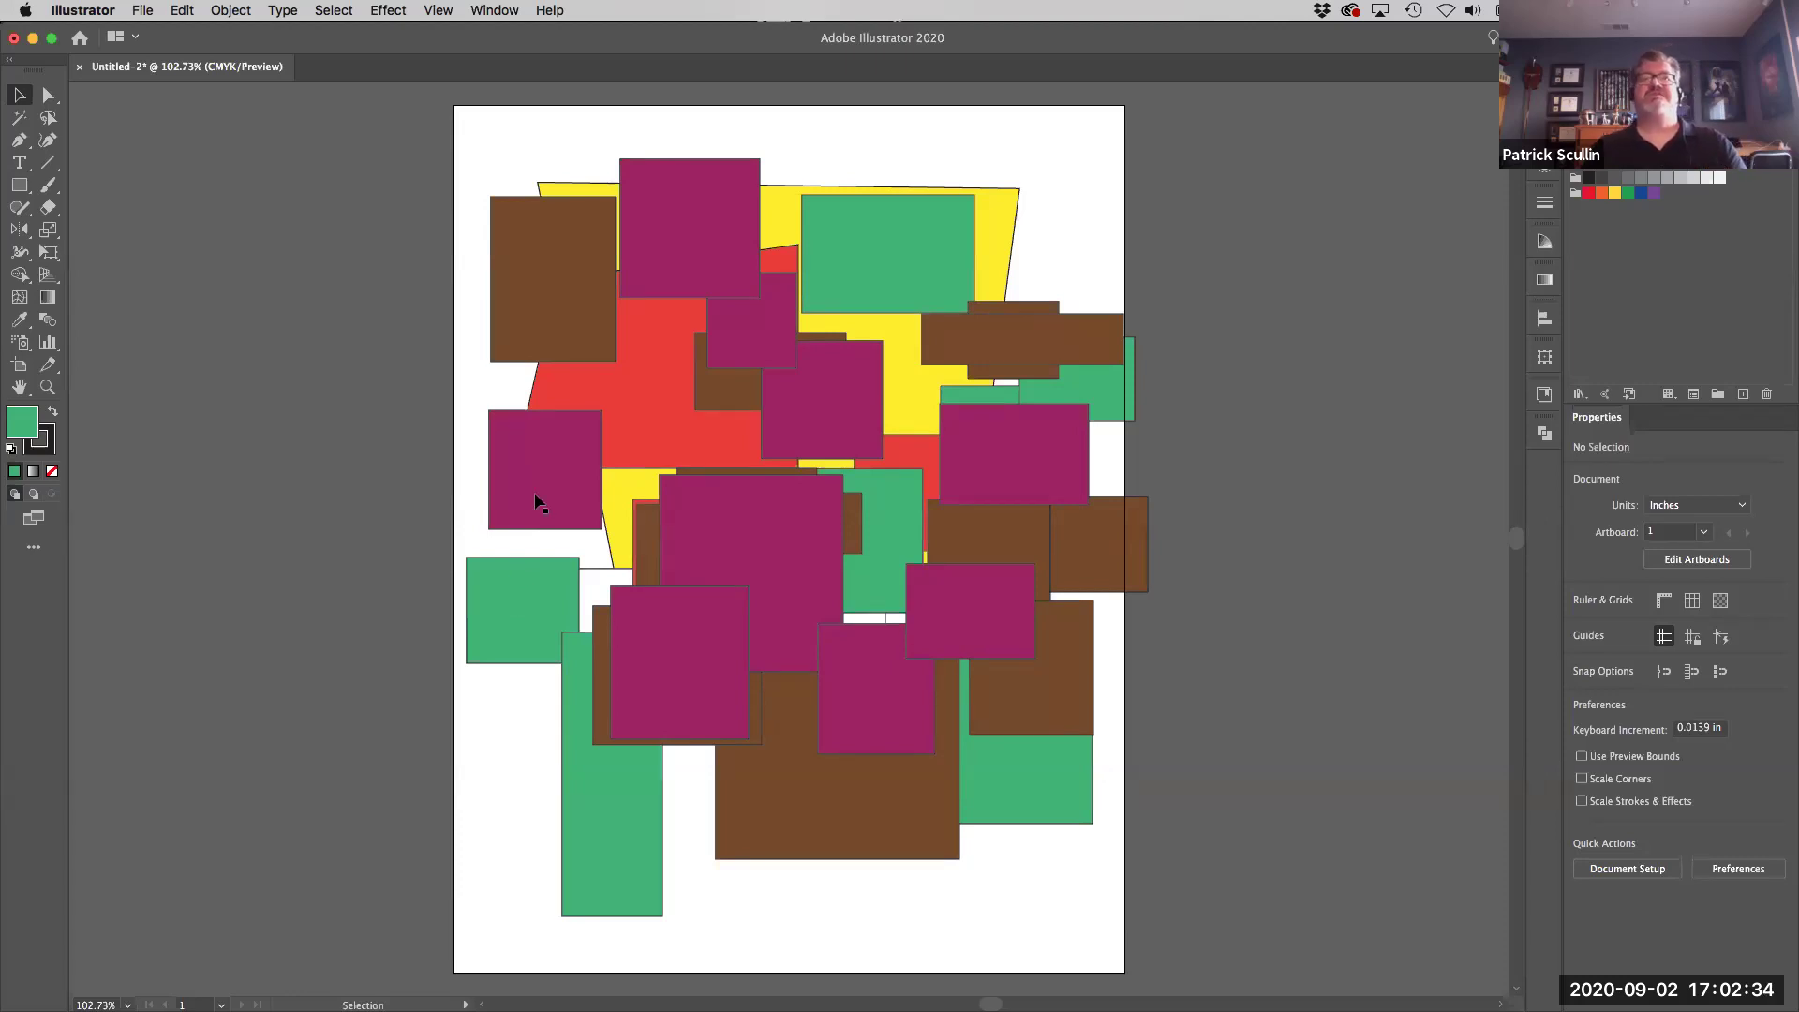
left_click(577, 312)
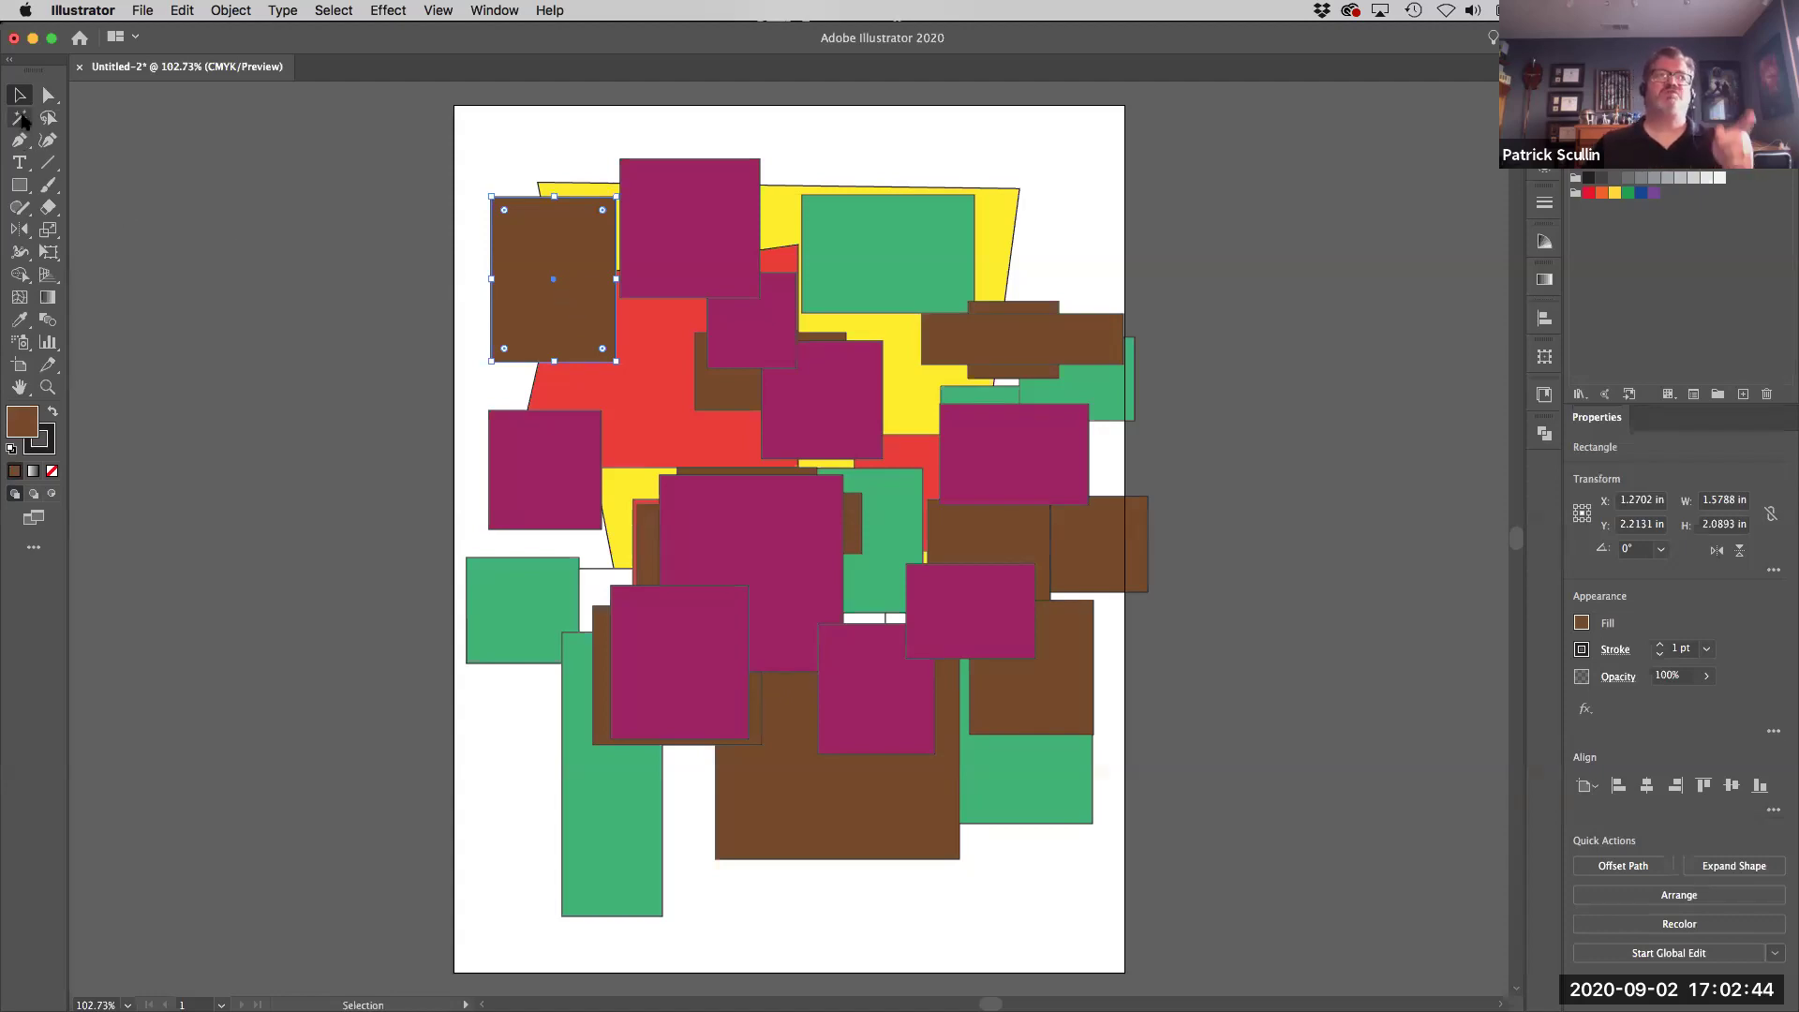
left_click(335, 9)
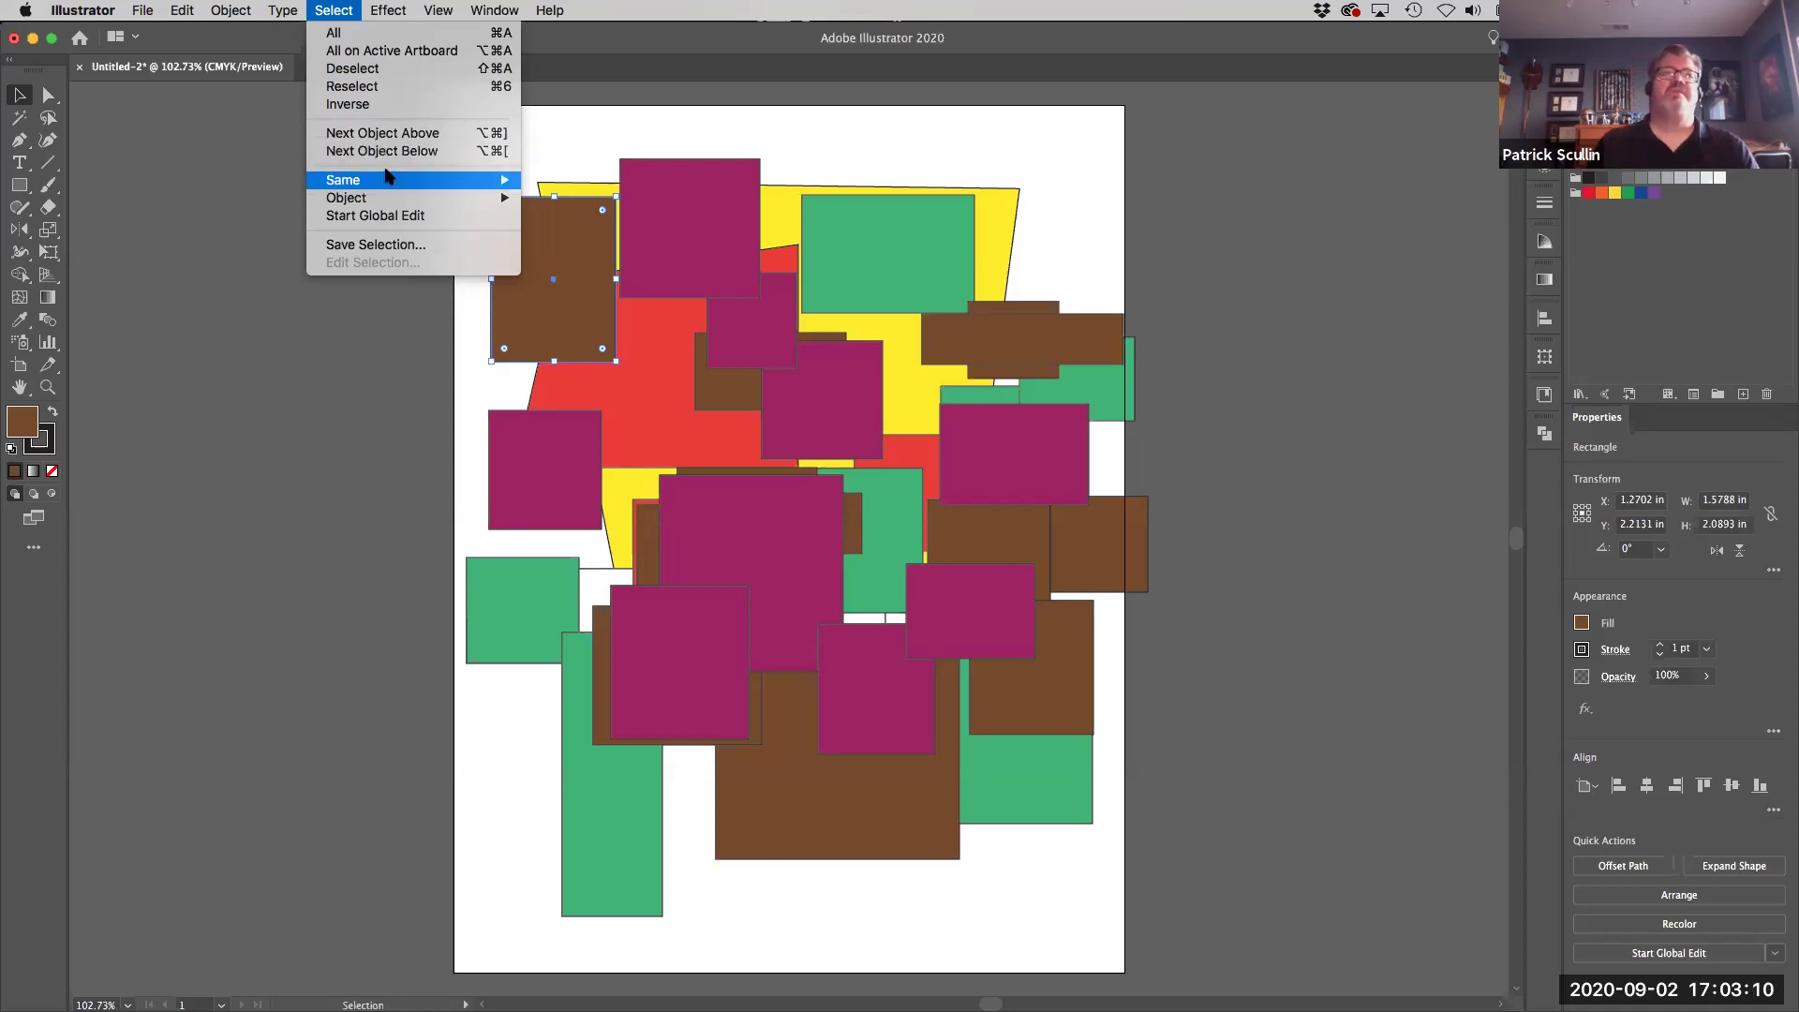
Step: Look at Select > Same > Fill Color, then dismiss the menu without choosing
mouse_move(387, 176)
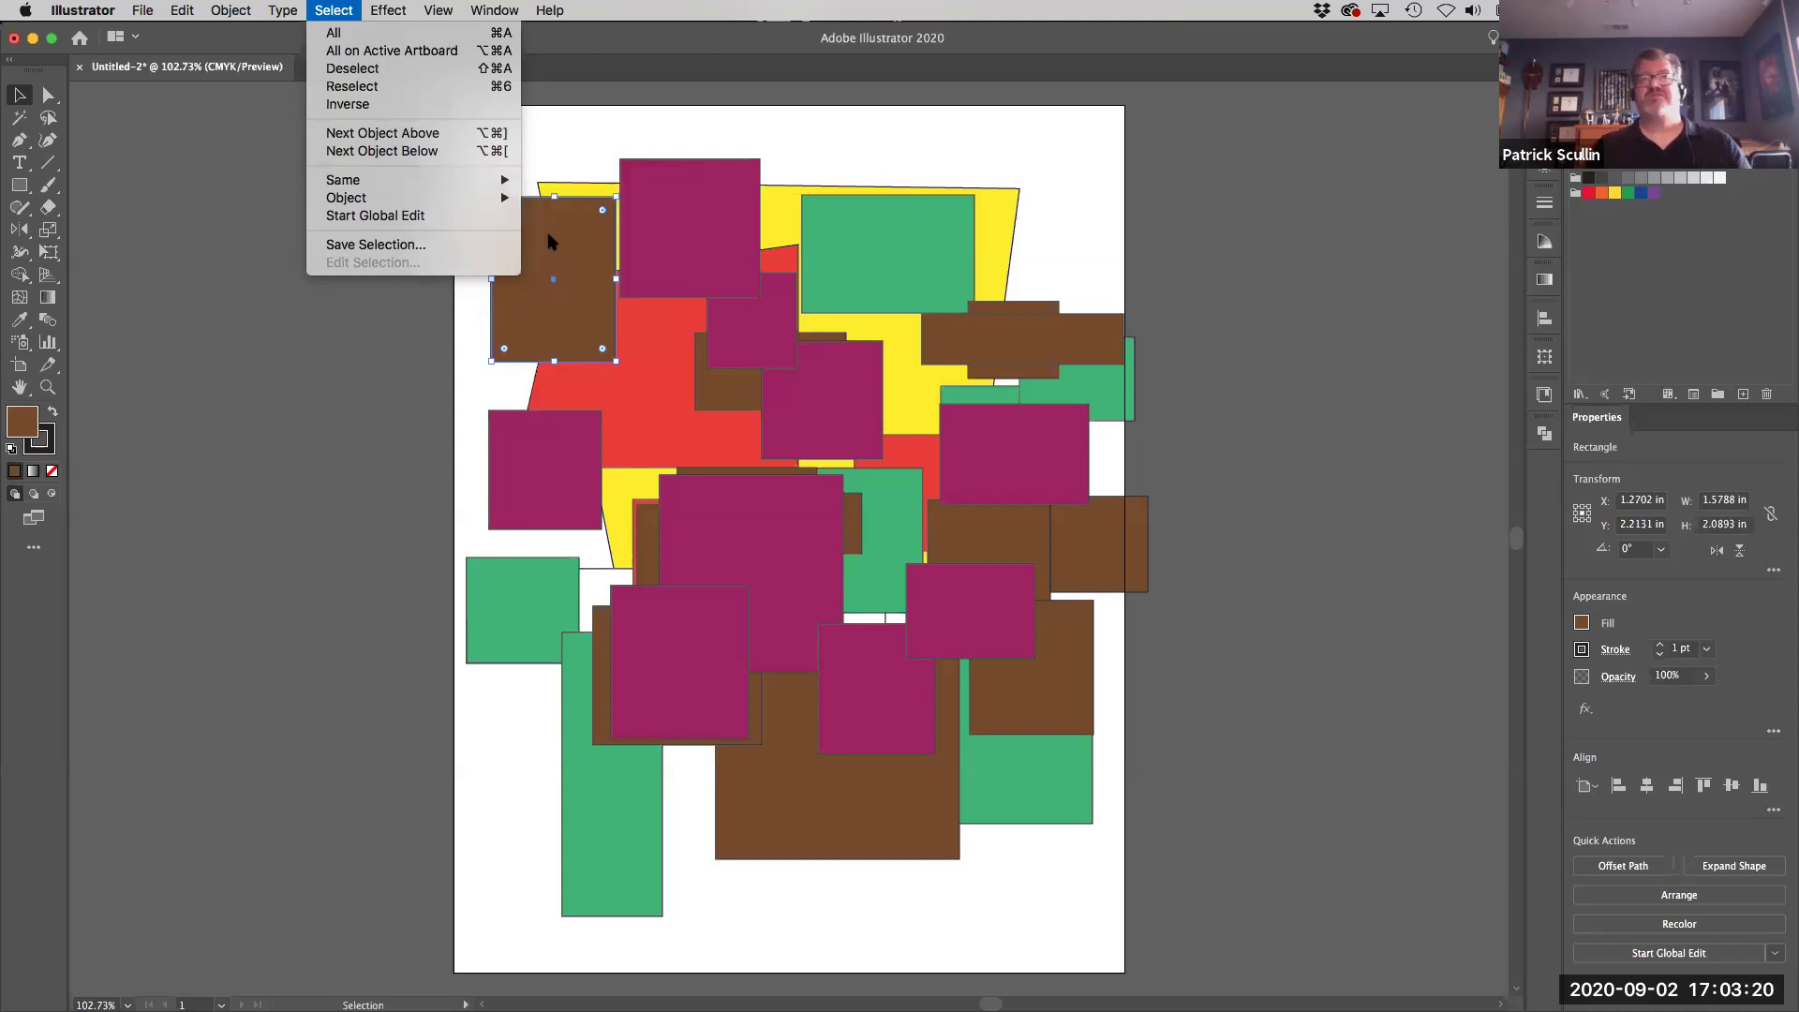
mouse_move(497, 180)
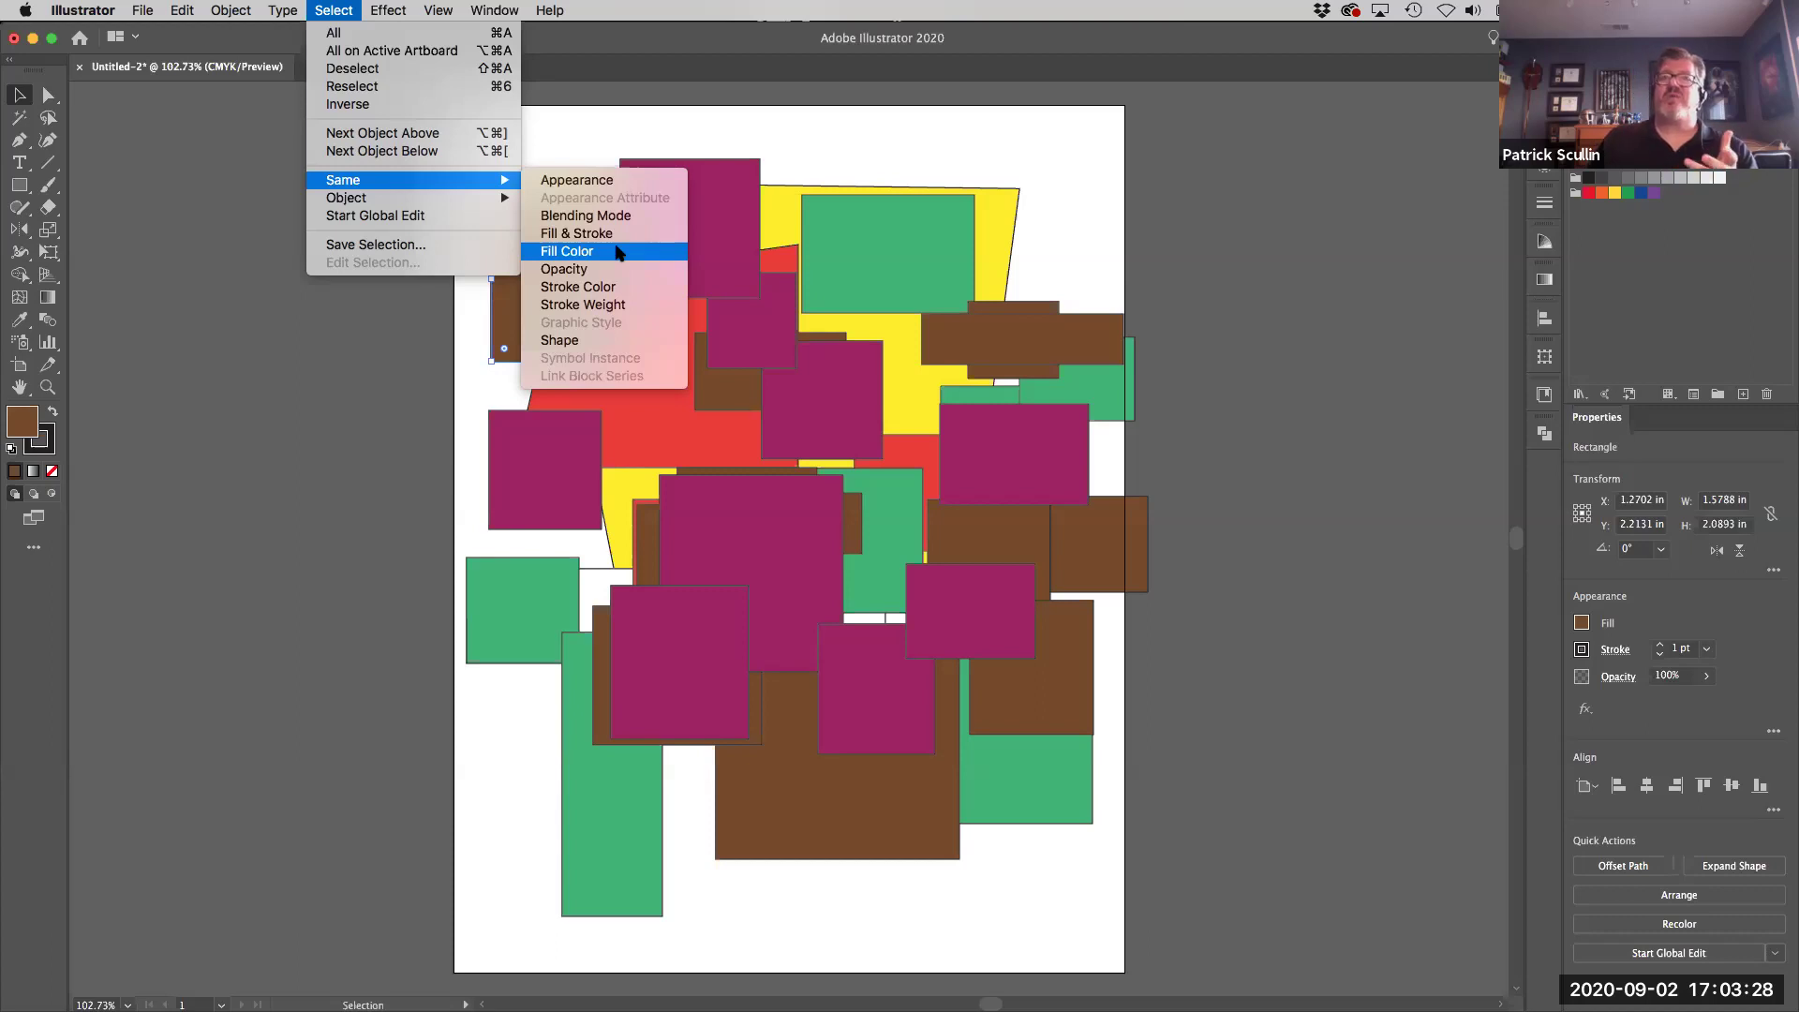
left_click(230, 36)
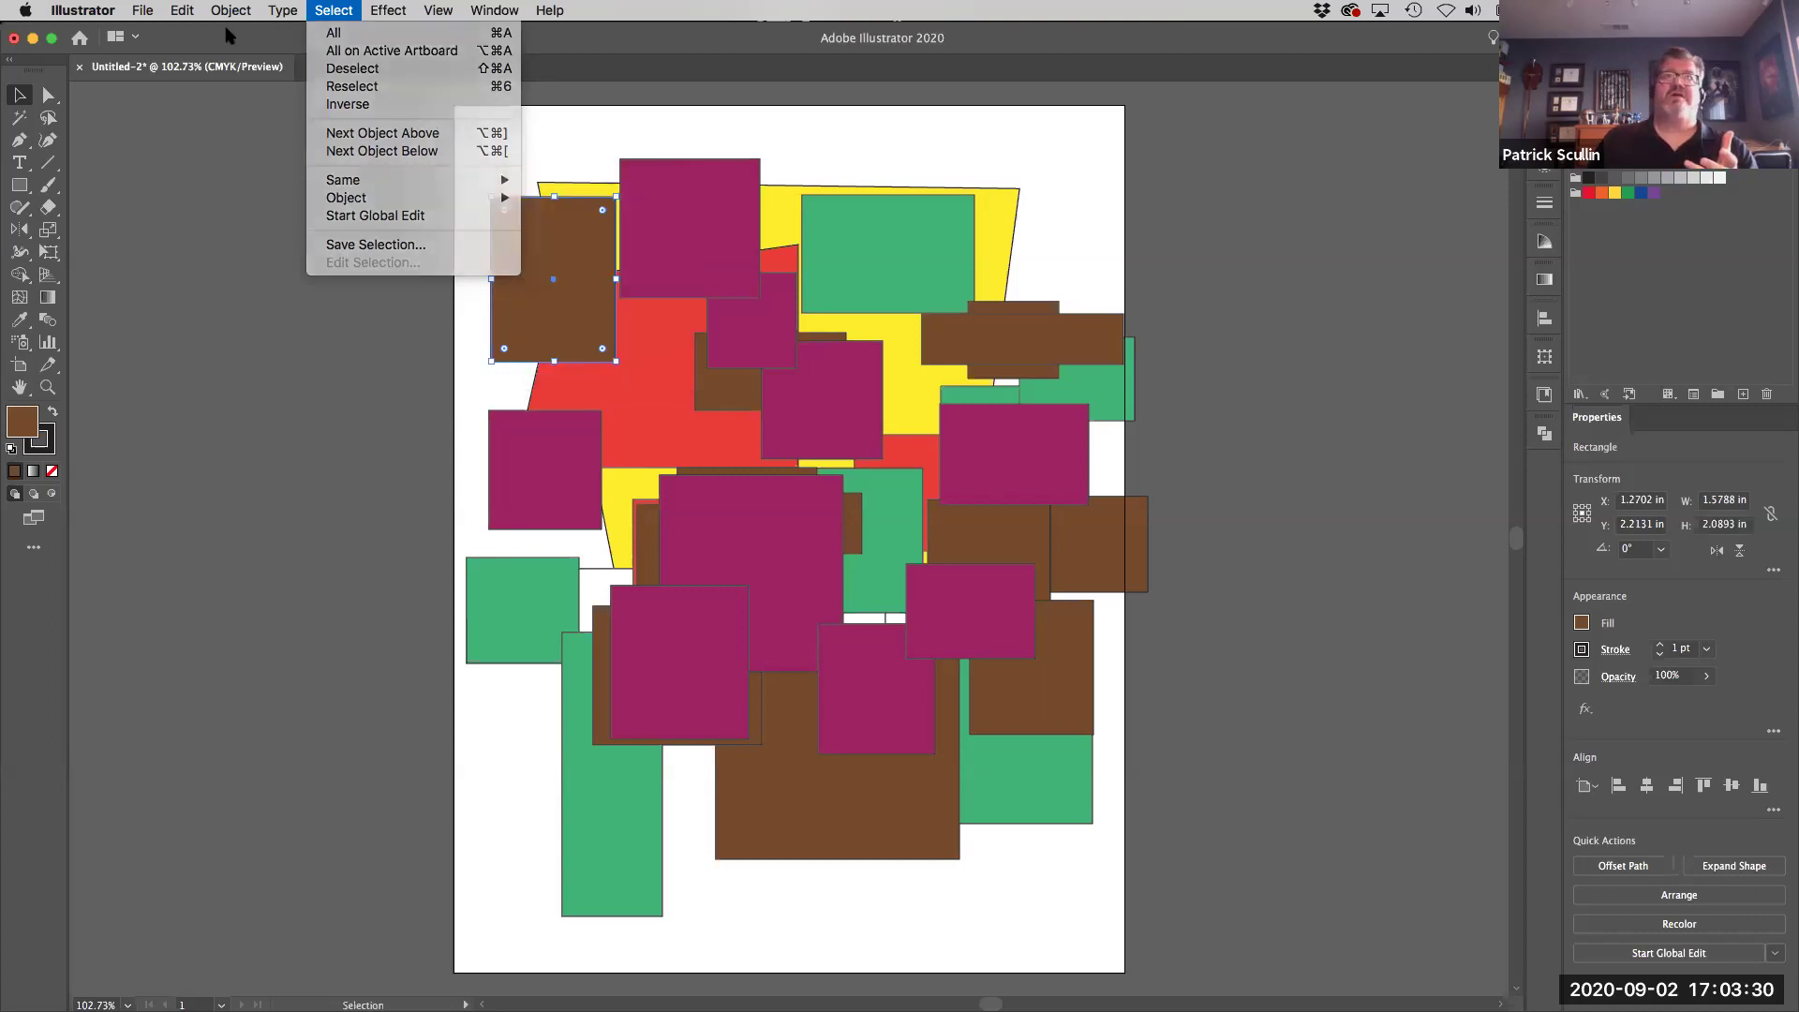
left_click(412, 495)
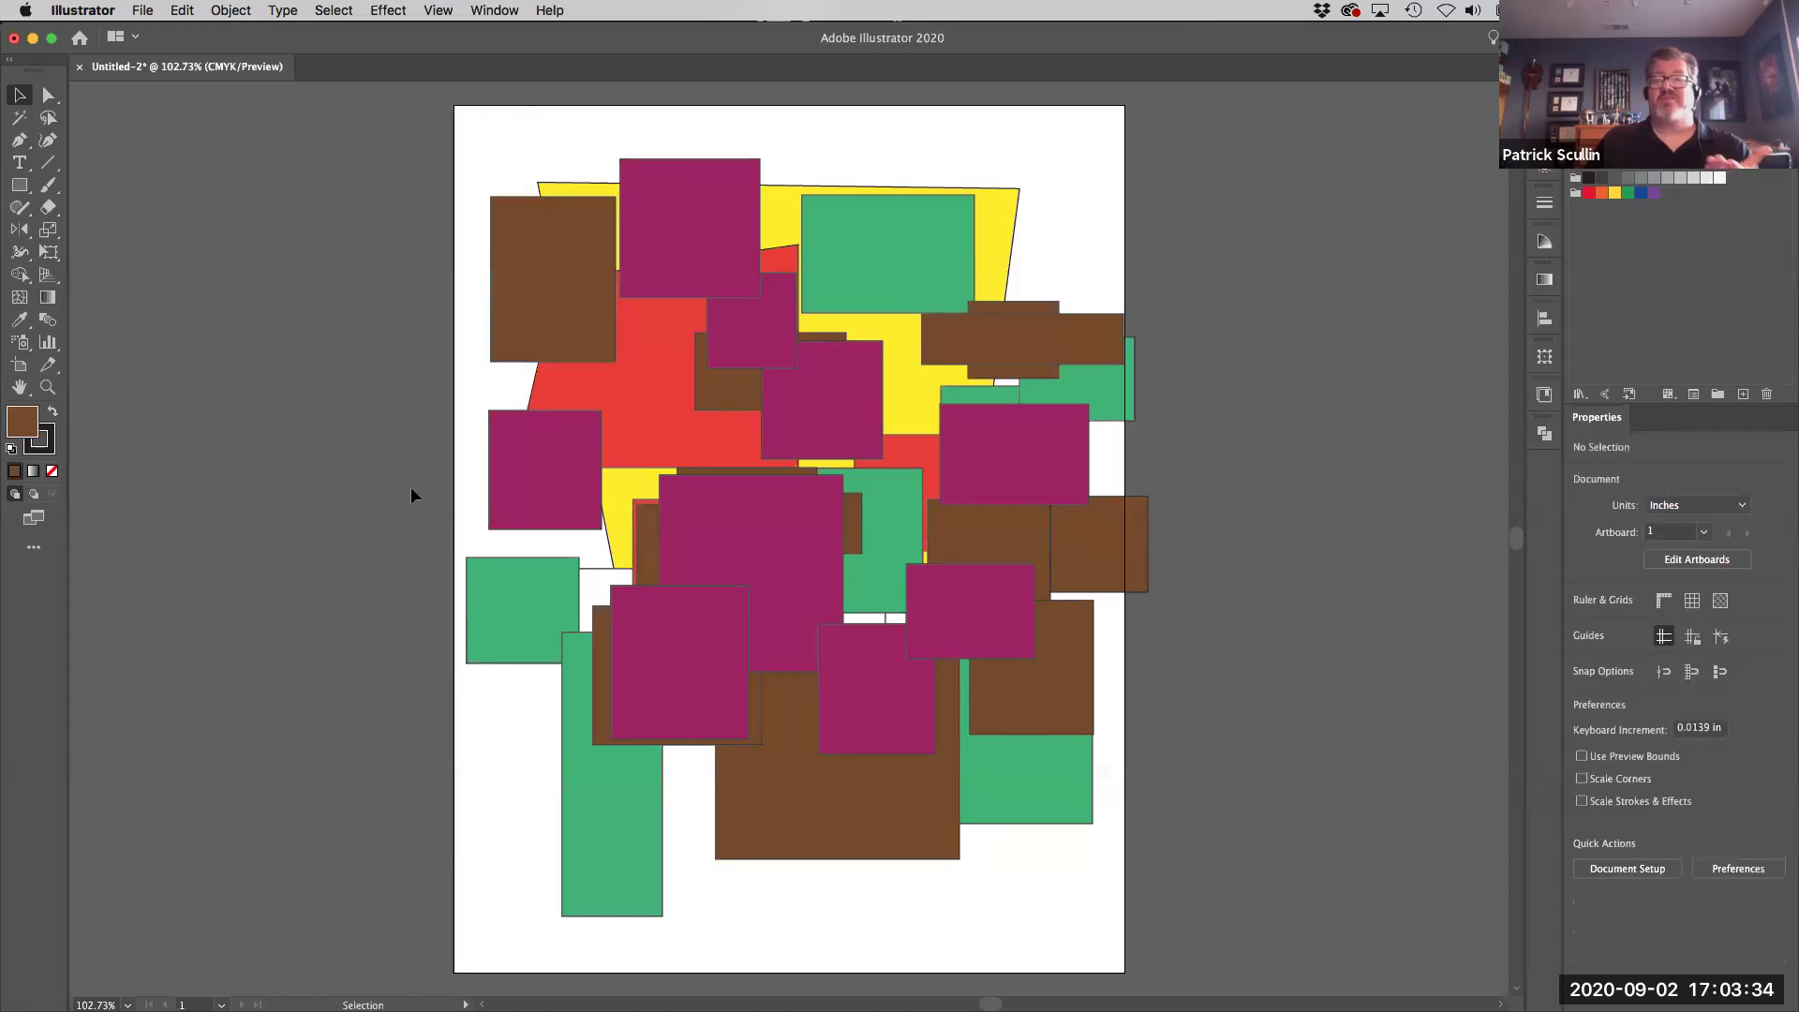
left_click(791, 793)
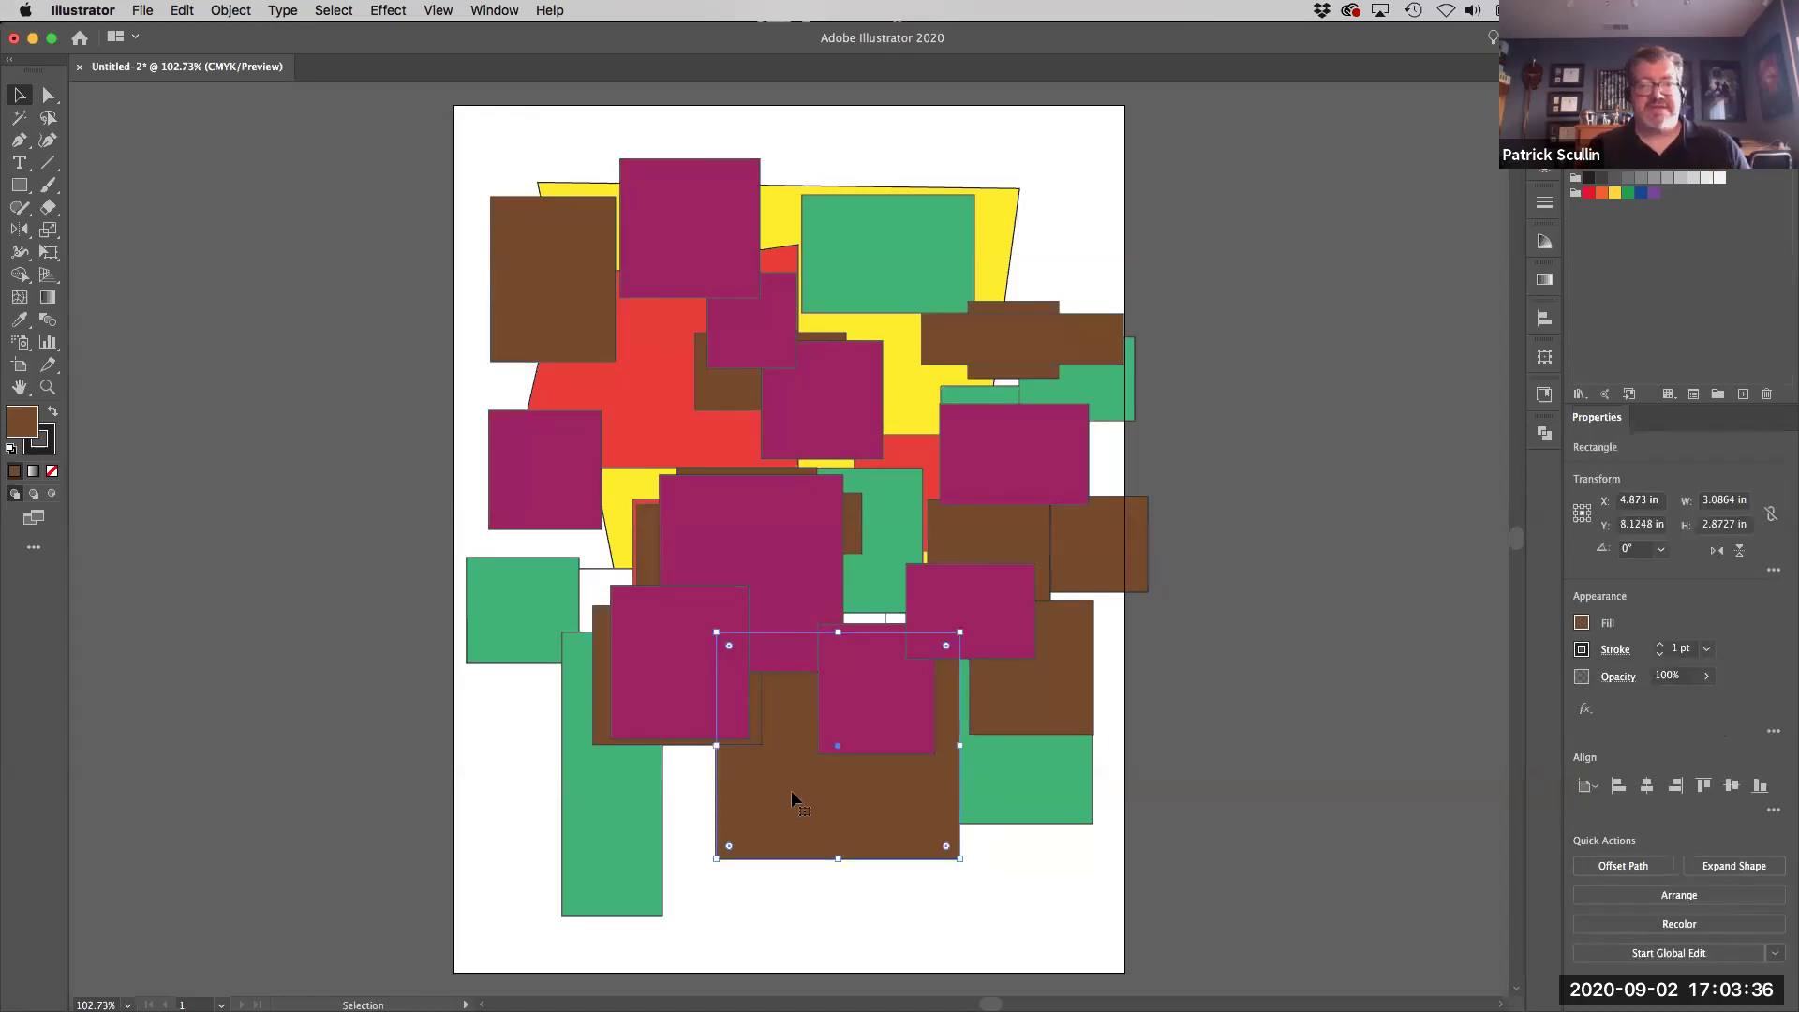
left_click(755, 571, "shift")
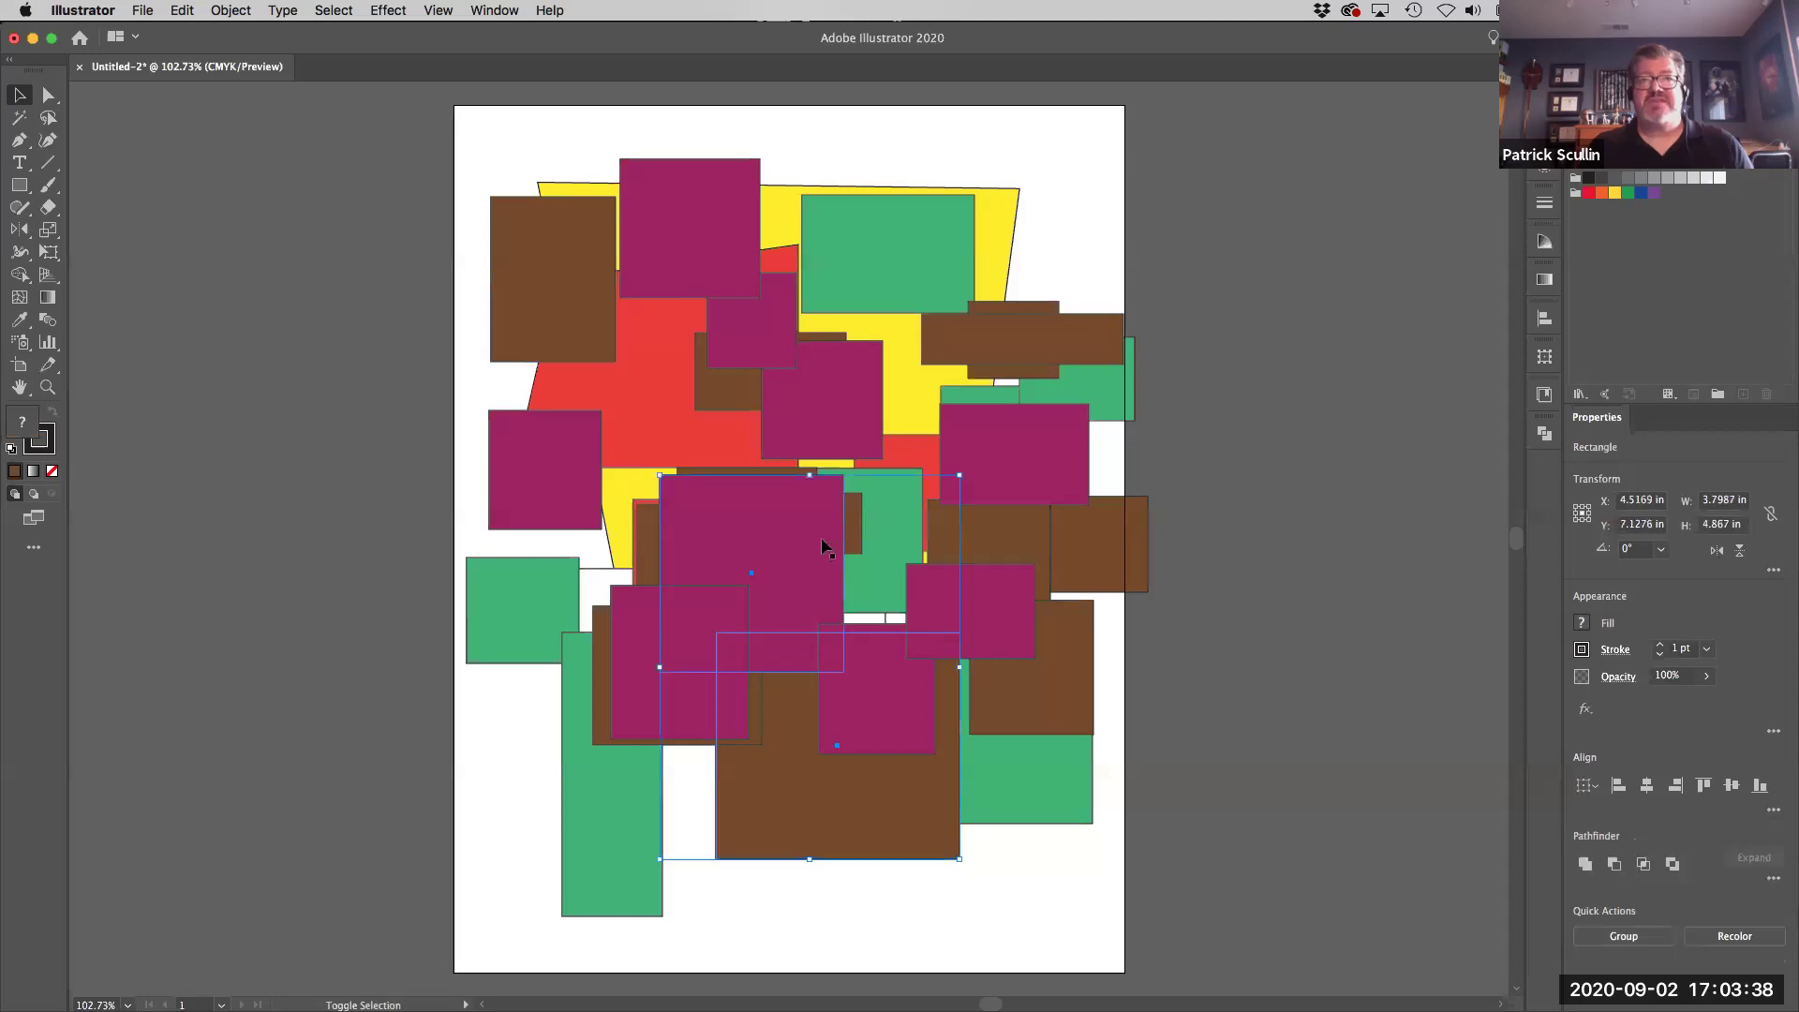
left_click(873, 503, "shift")
left_click(984, 609, "shift")
left_click(1053, 699, "shift")
left_click(1089, 553, "shift")
left_click(1044, 433, "shift")
left_click(835, 363, "shift")
left_click(751, 341, "shift")
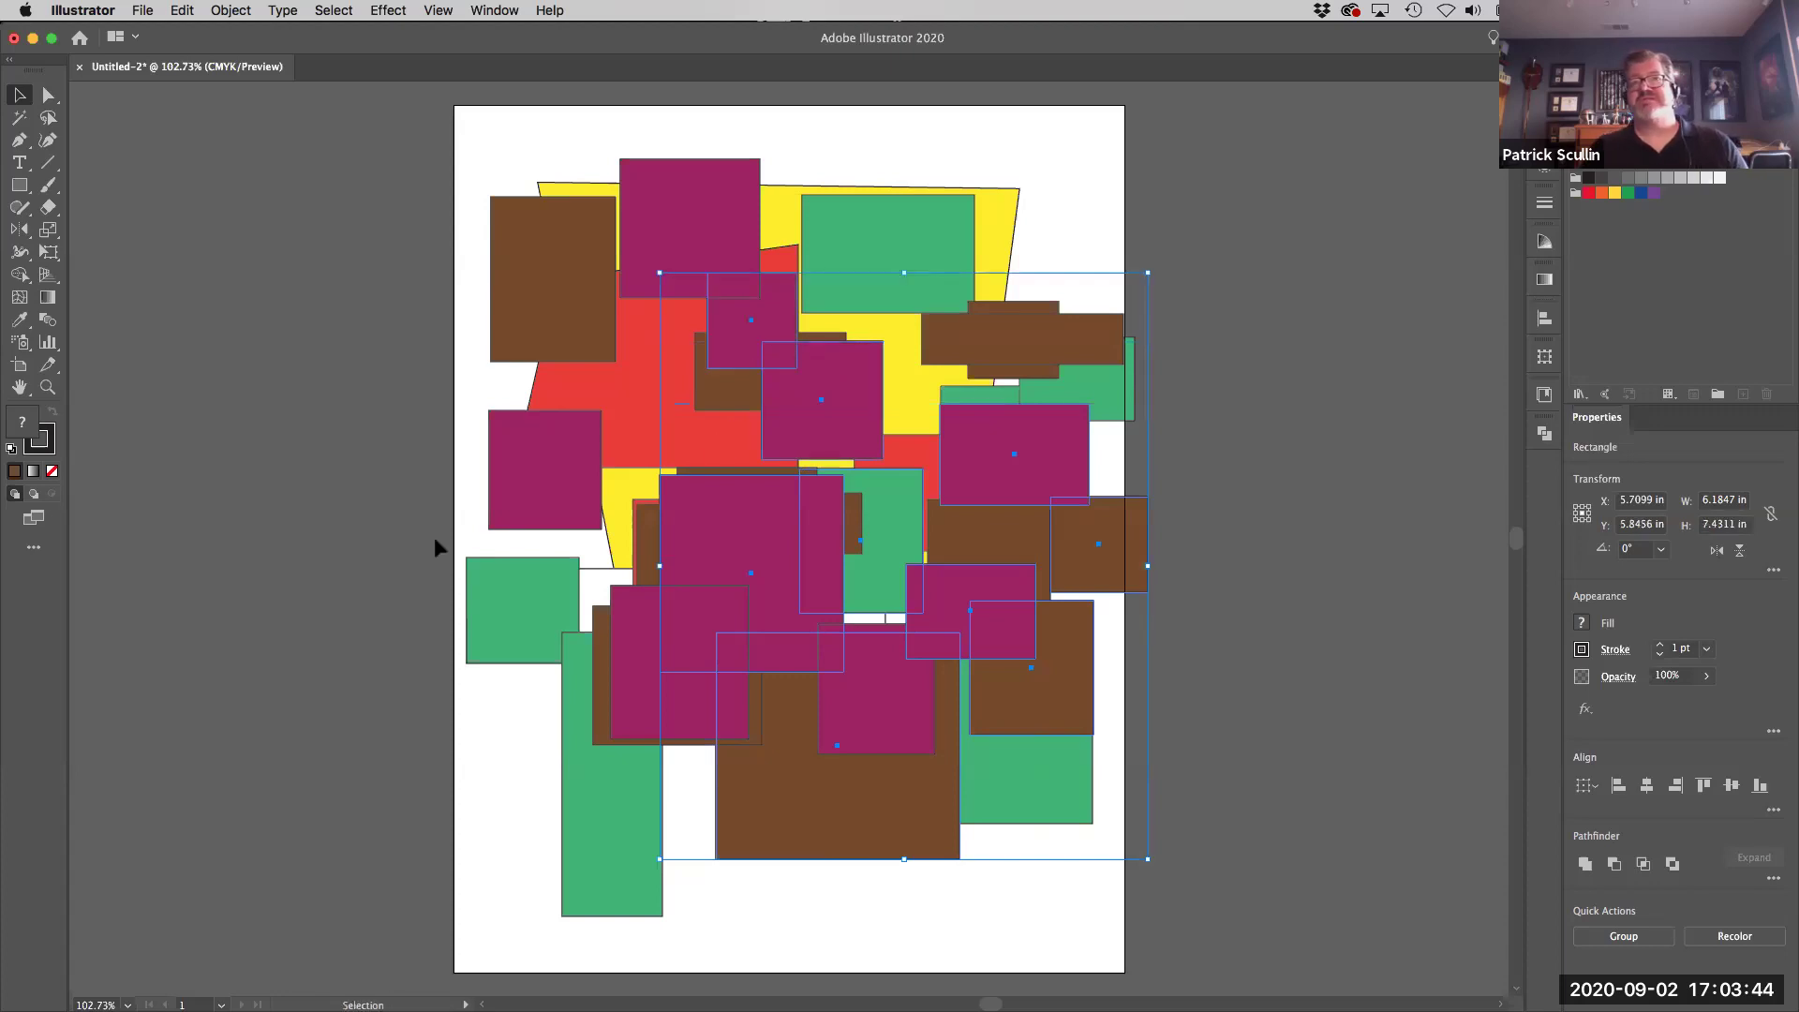
left_click(338, 490)
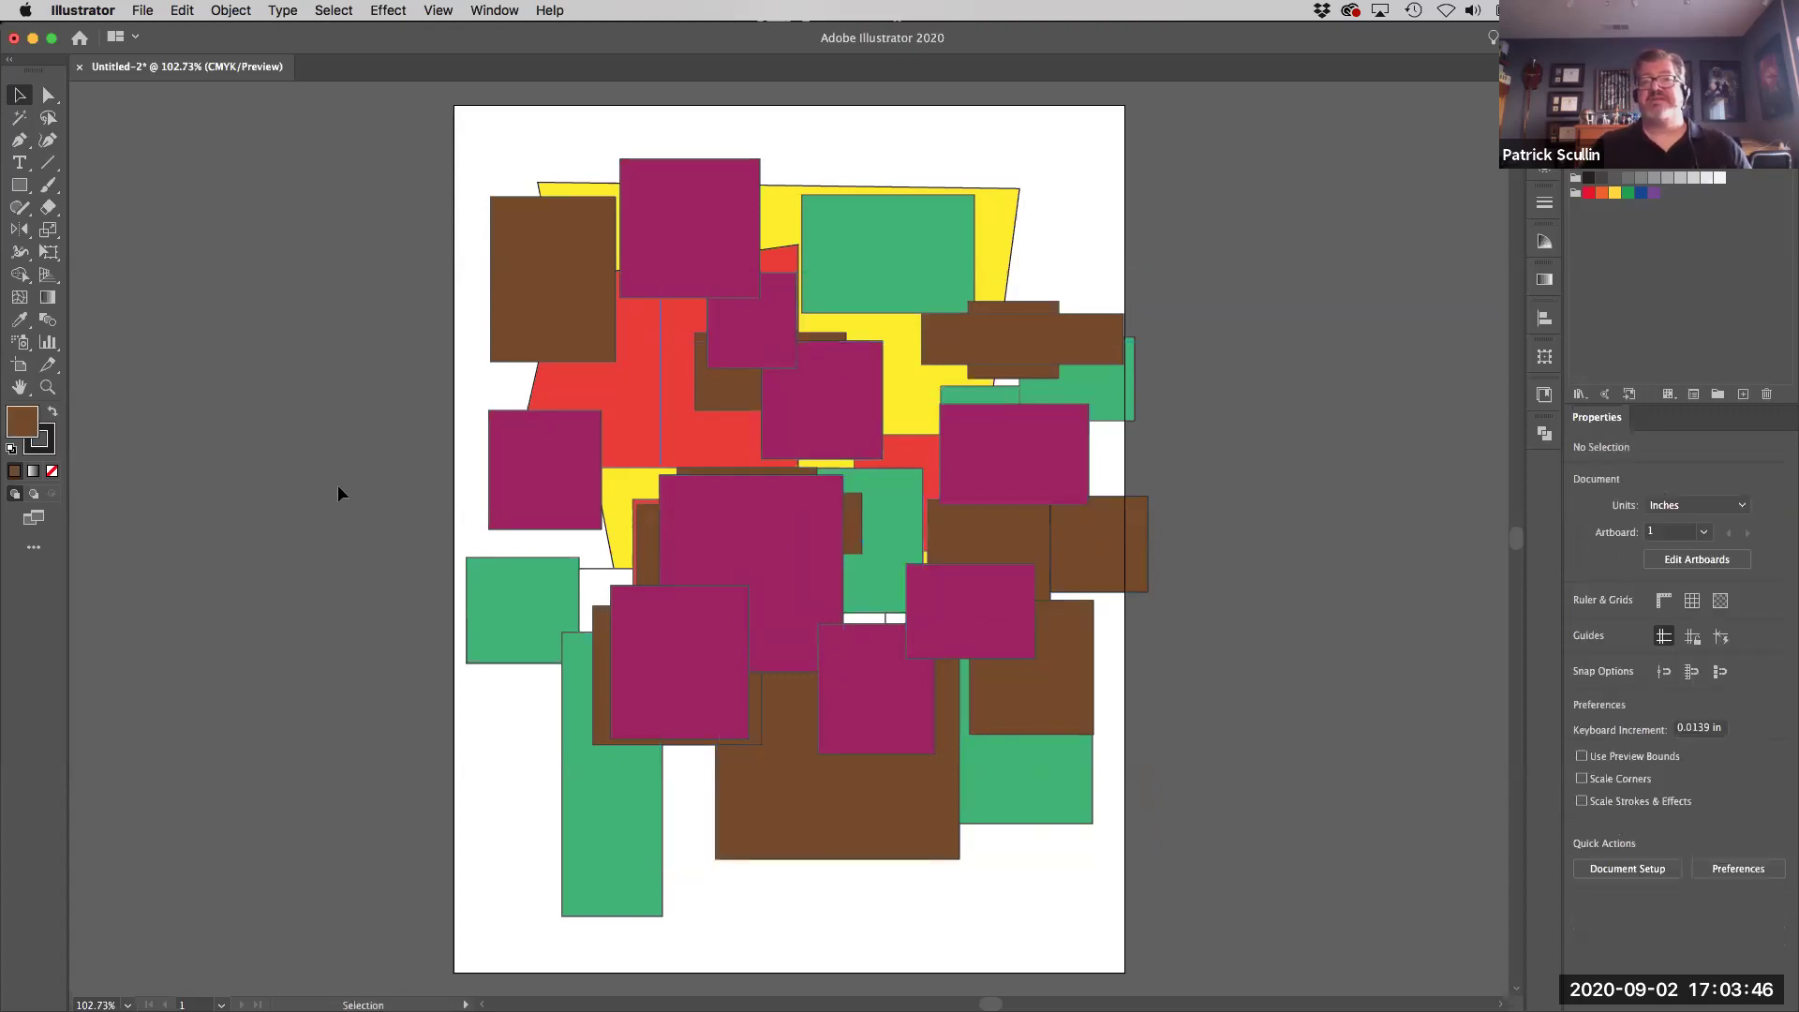
left_click(353, 10)
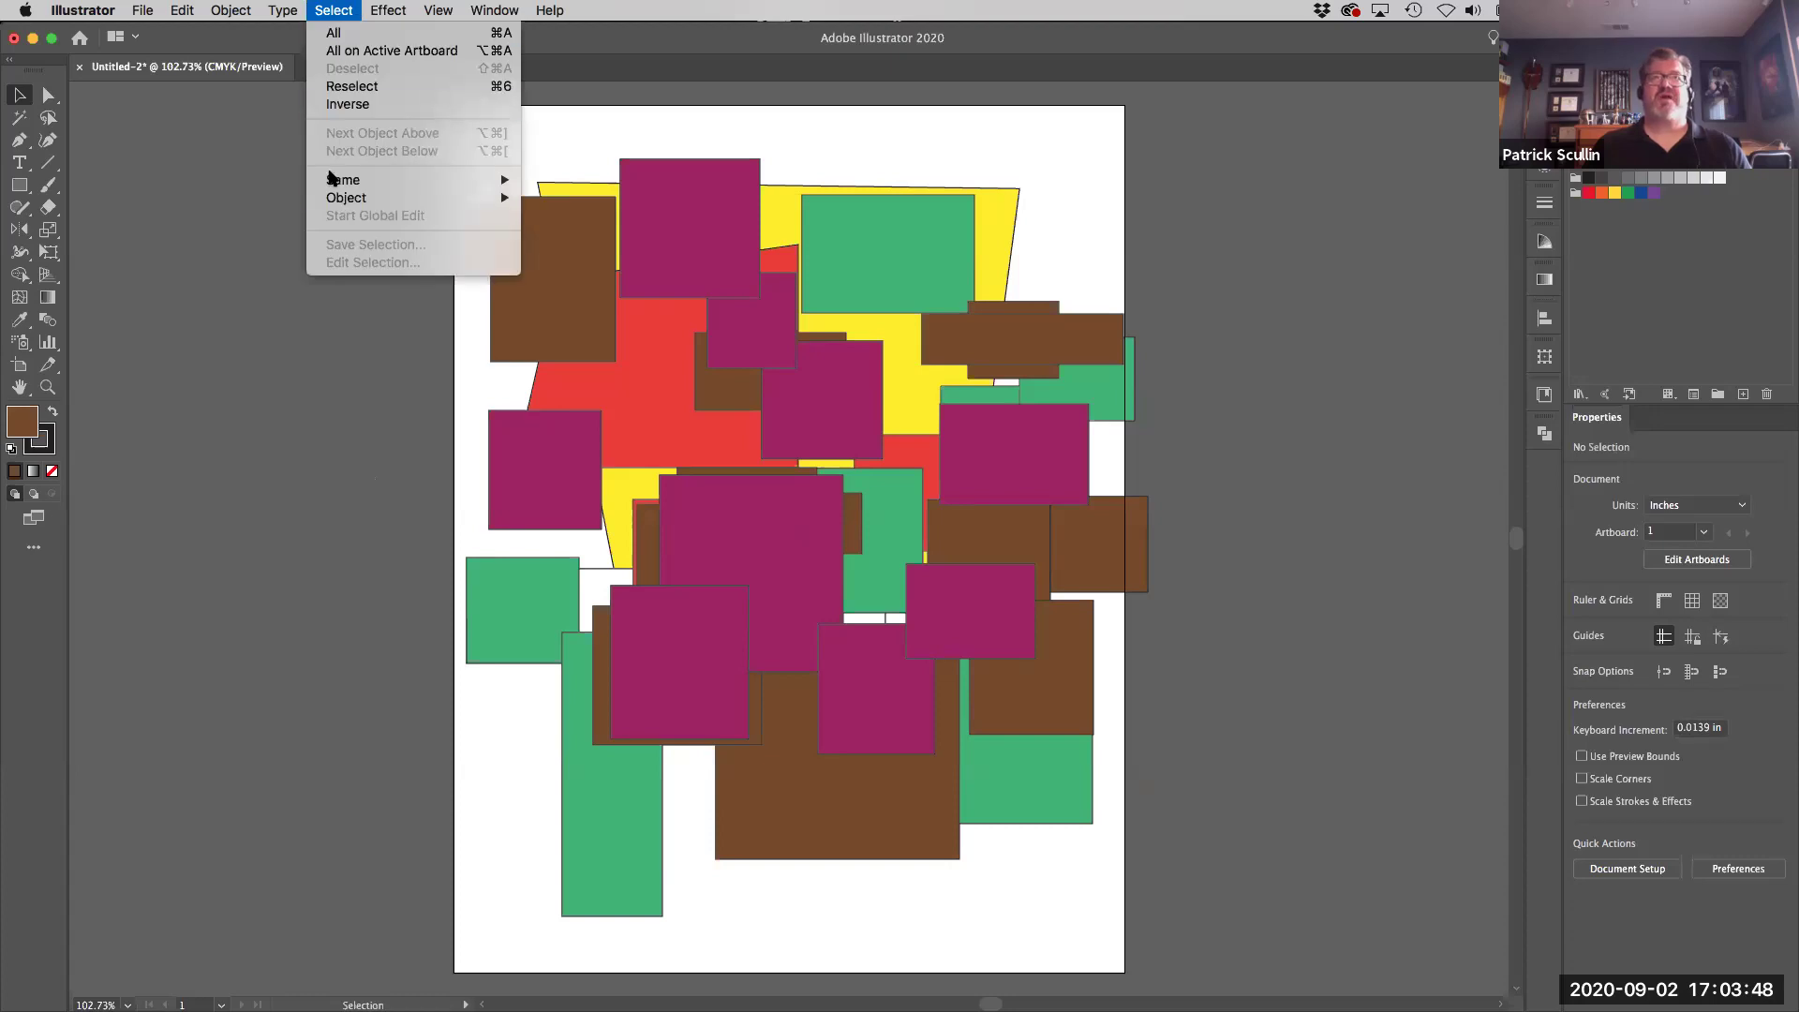
mouse_move(333, 181)
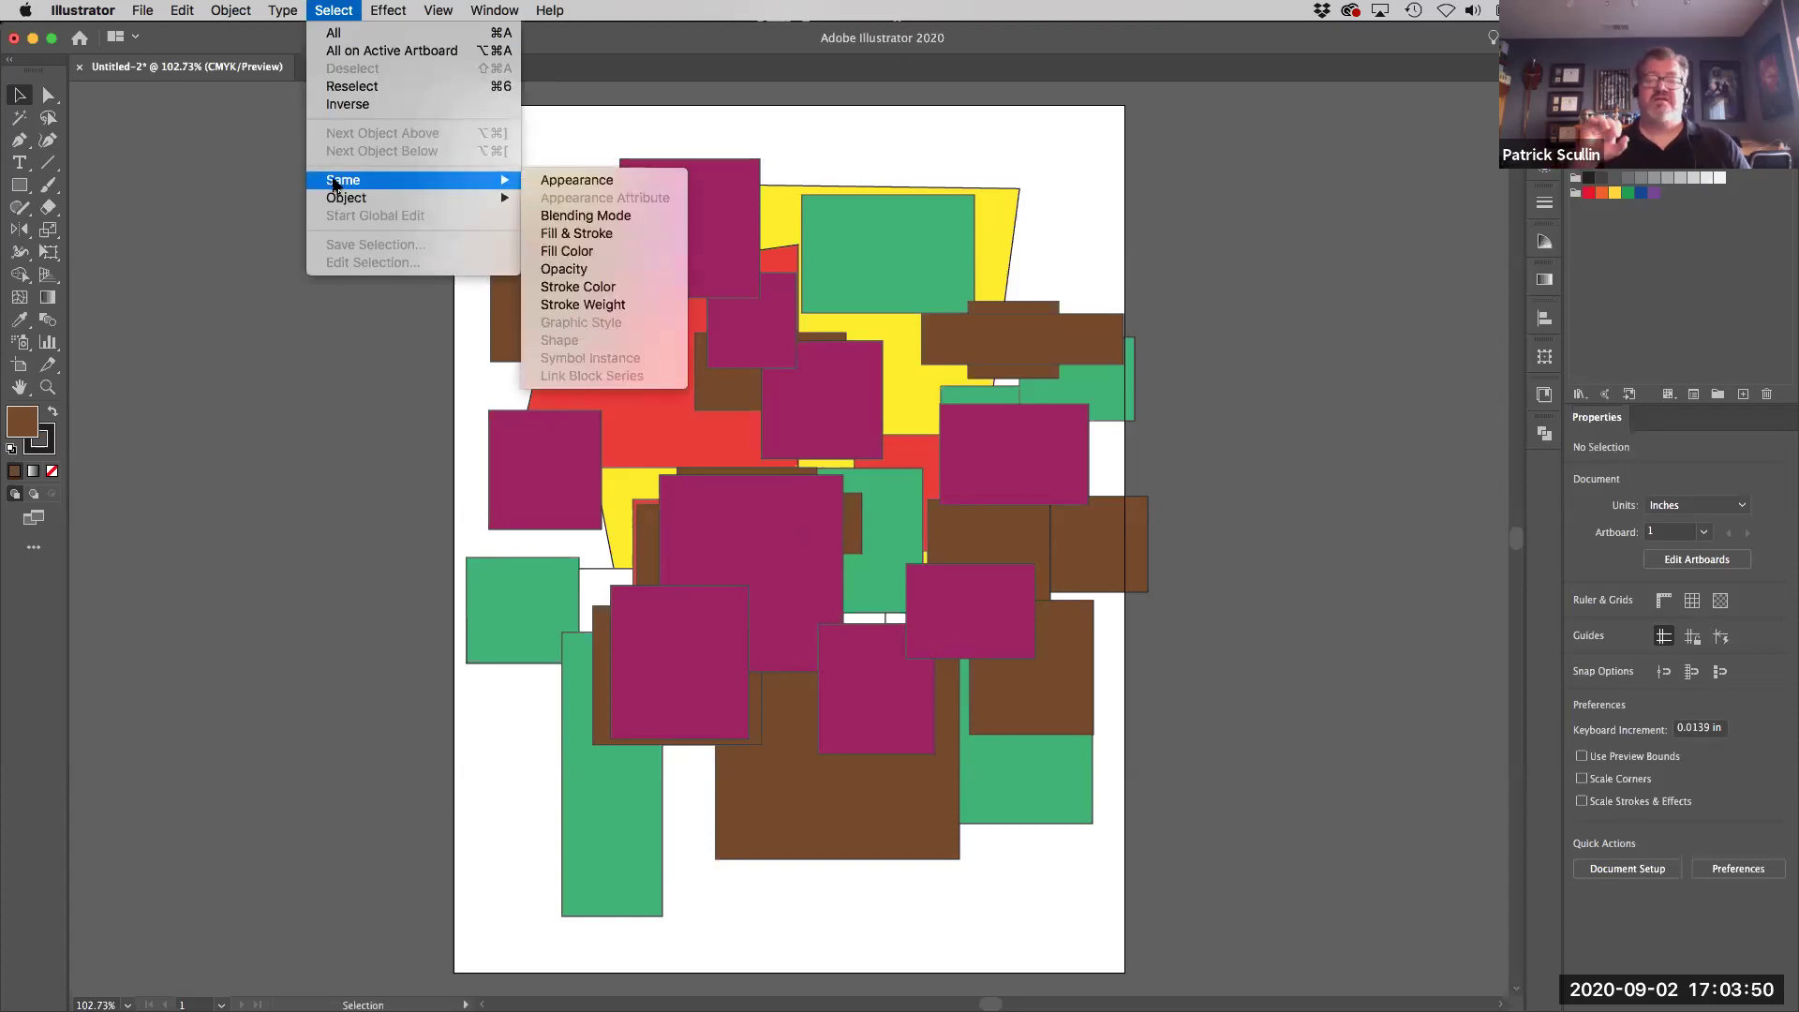
left_click(157, 240)
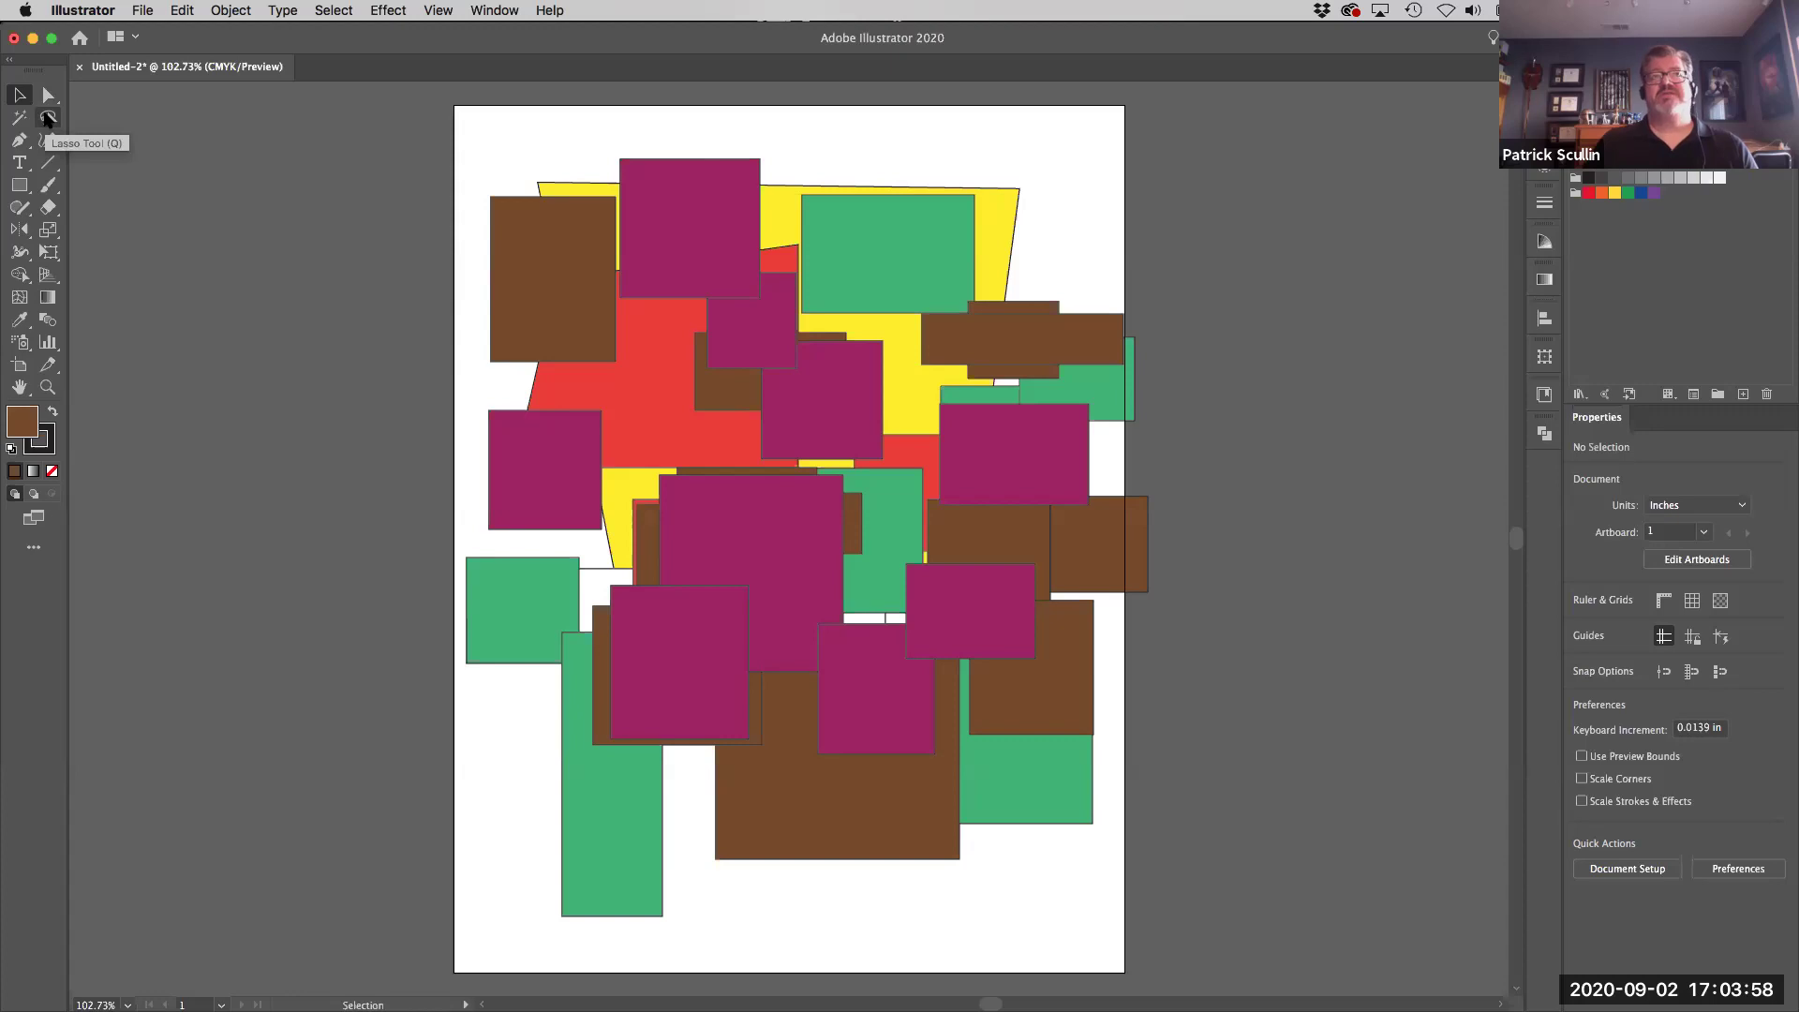
Step: Lasso the left-side shapes' anchor points and drag them slightly left
left_click(47, 118)
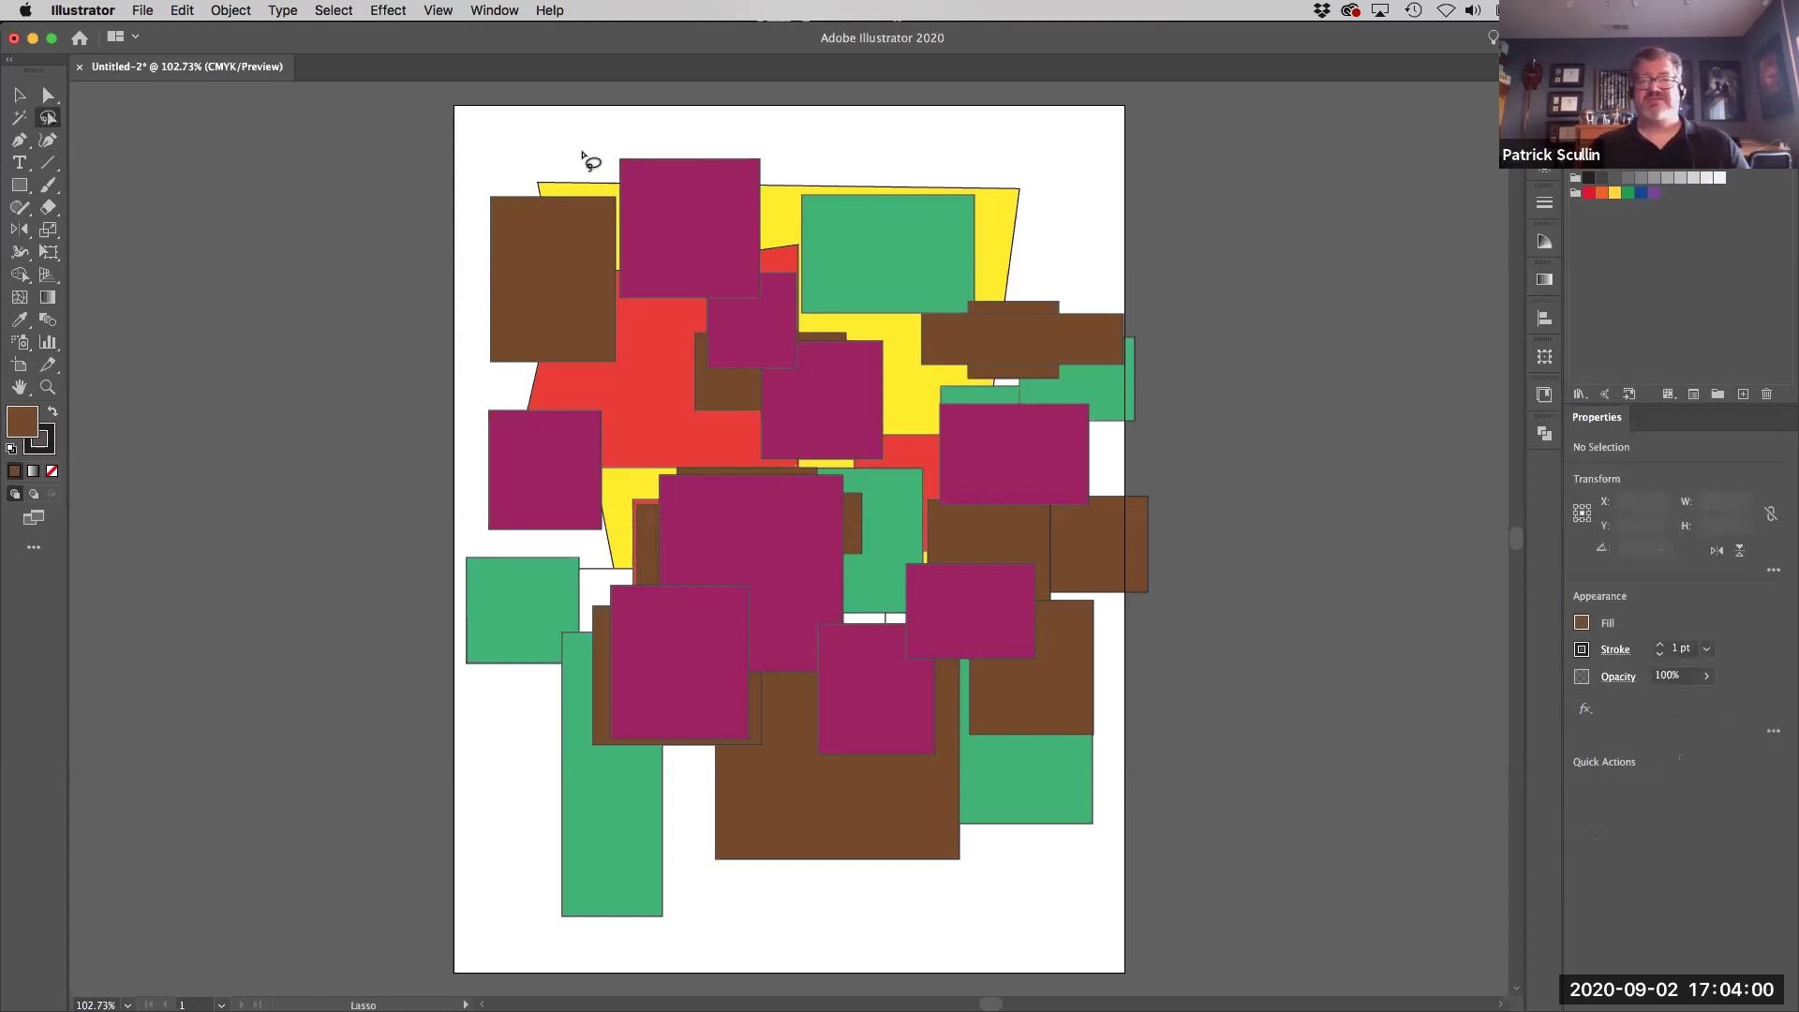
mouse_move(723, 136)
left_mouse_down()
mouse_move(583, 135)
mouse_move(443, 176)
mouse_move(368, 301)
mouse_move(374, 392)
mouse_move(464, 471)
mouse_move(530, 472)
mouse_move(803, 275)
mouse_move(835, 182)
mouse_move(788, 148)
left_mouse_up()
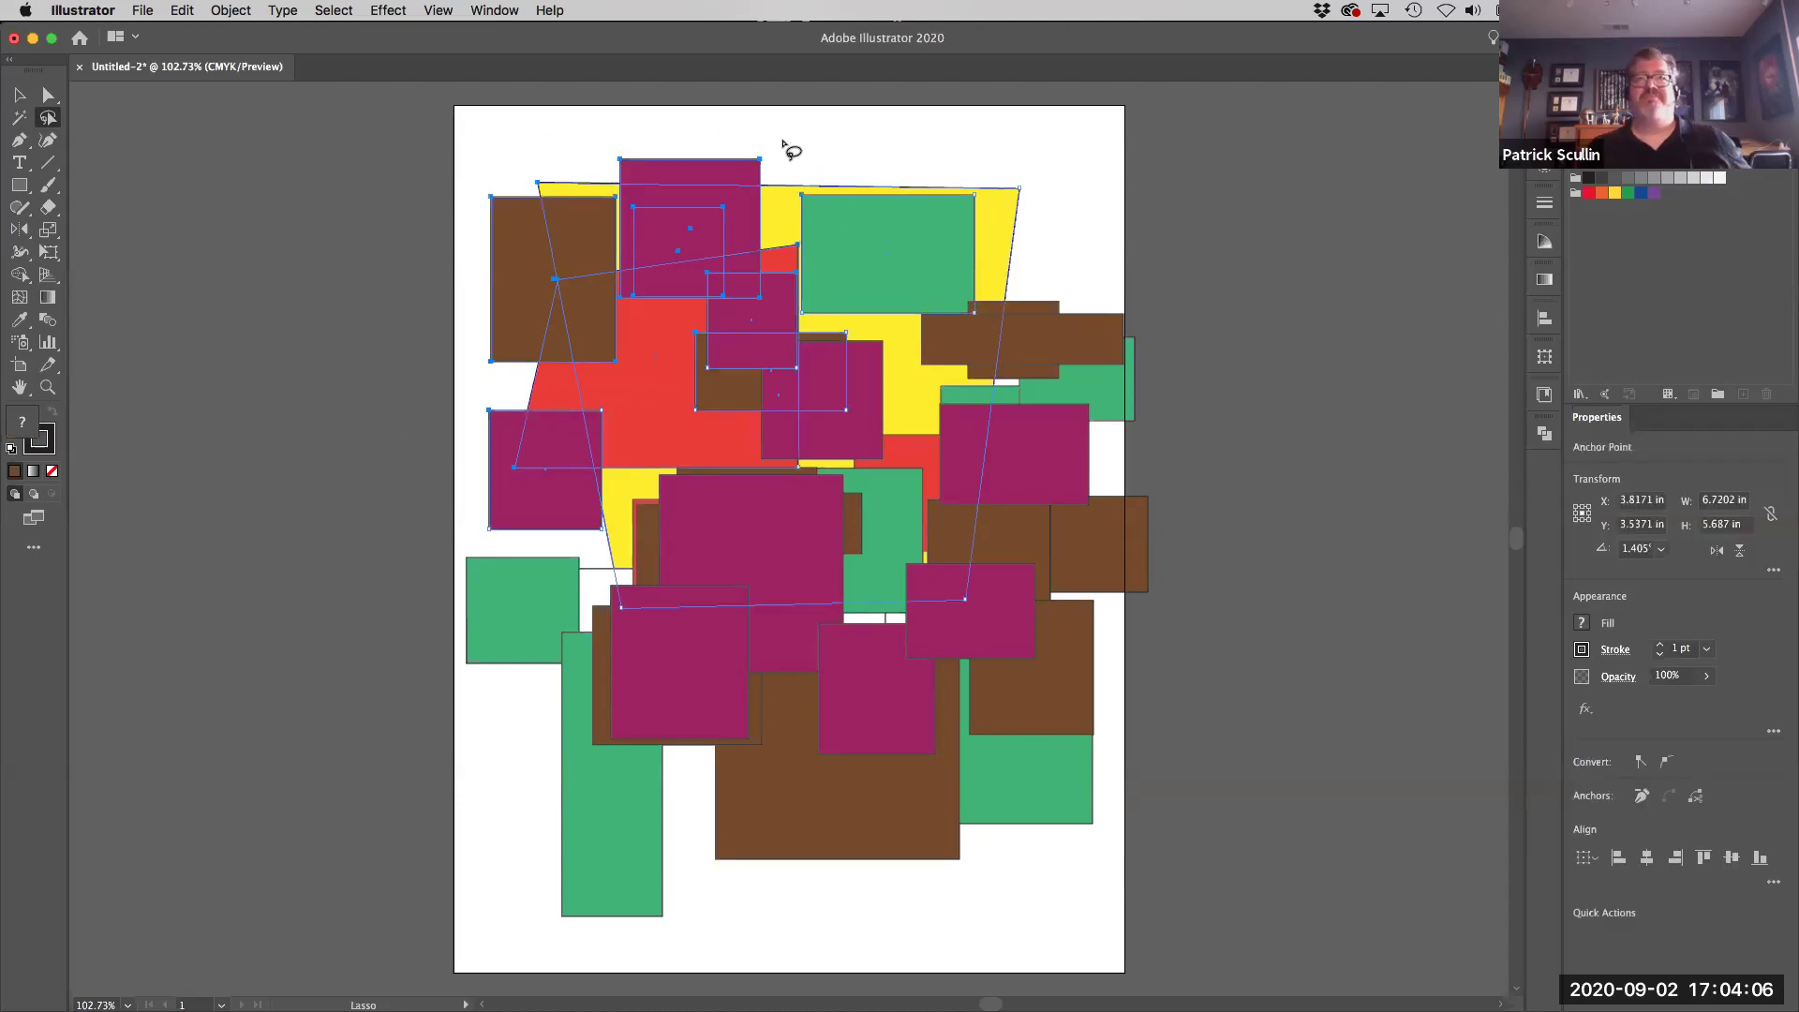
mouse_move(606, 134)
left_mouse_down()
mouse_move(567, 138)
mouse_move(381, 416)
mouse_move(590, 719)
mouse_move(761, 671)
mouse_move(916, 519)
mouse_move(890, 228)
mouse_move(689, 132)
left_mouse_up()
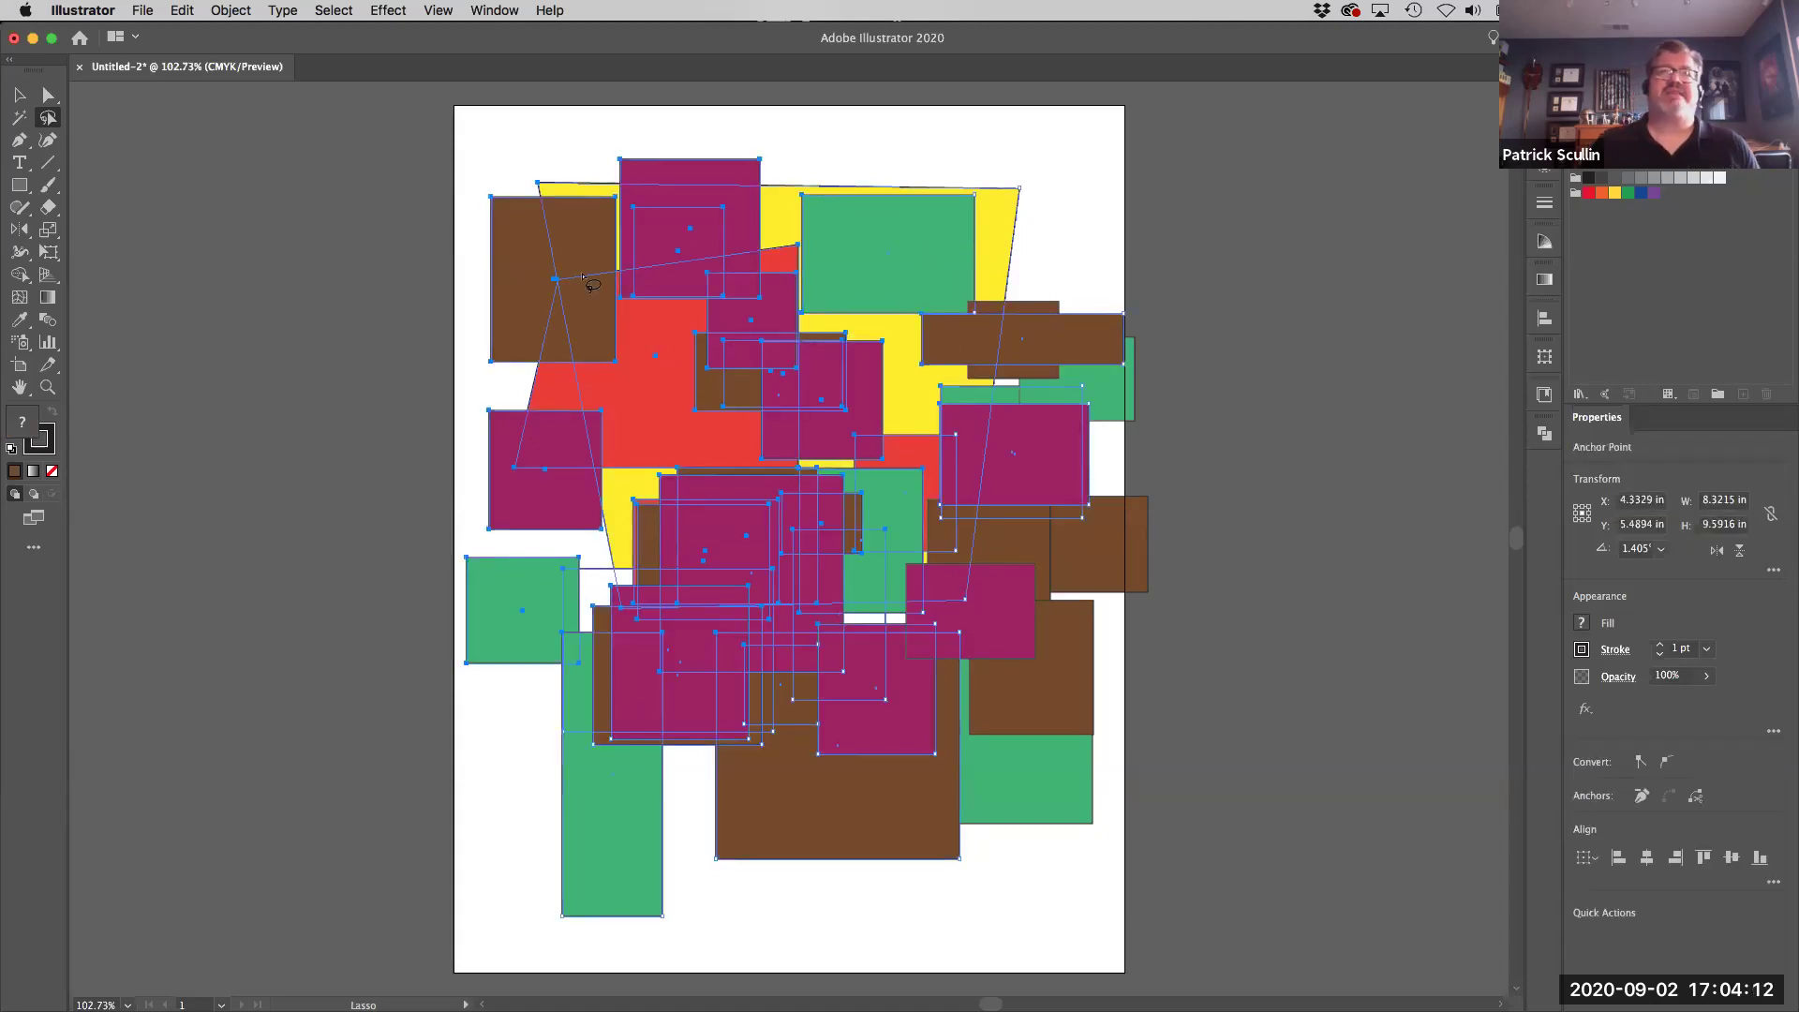
left_click(50, 95)
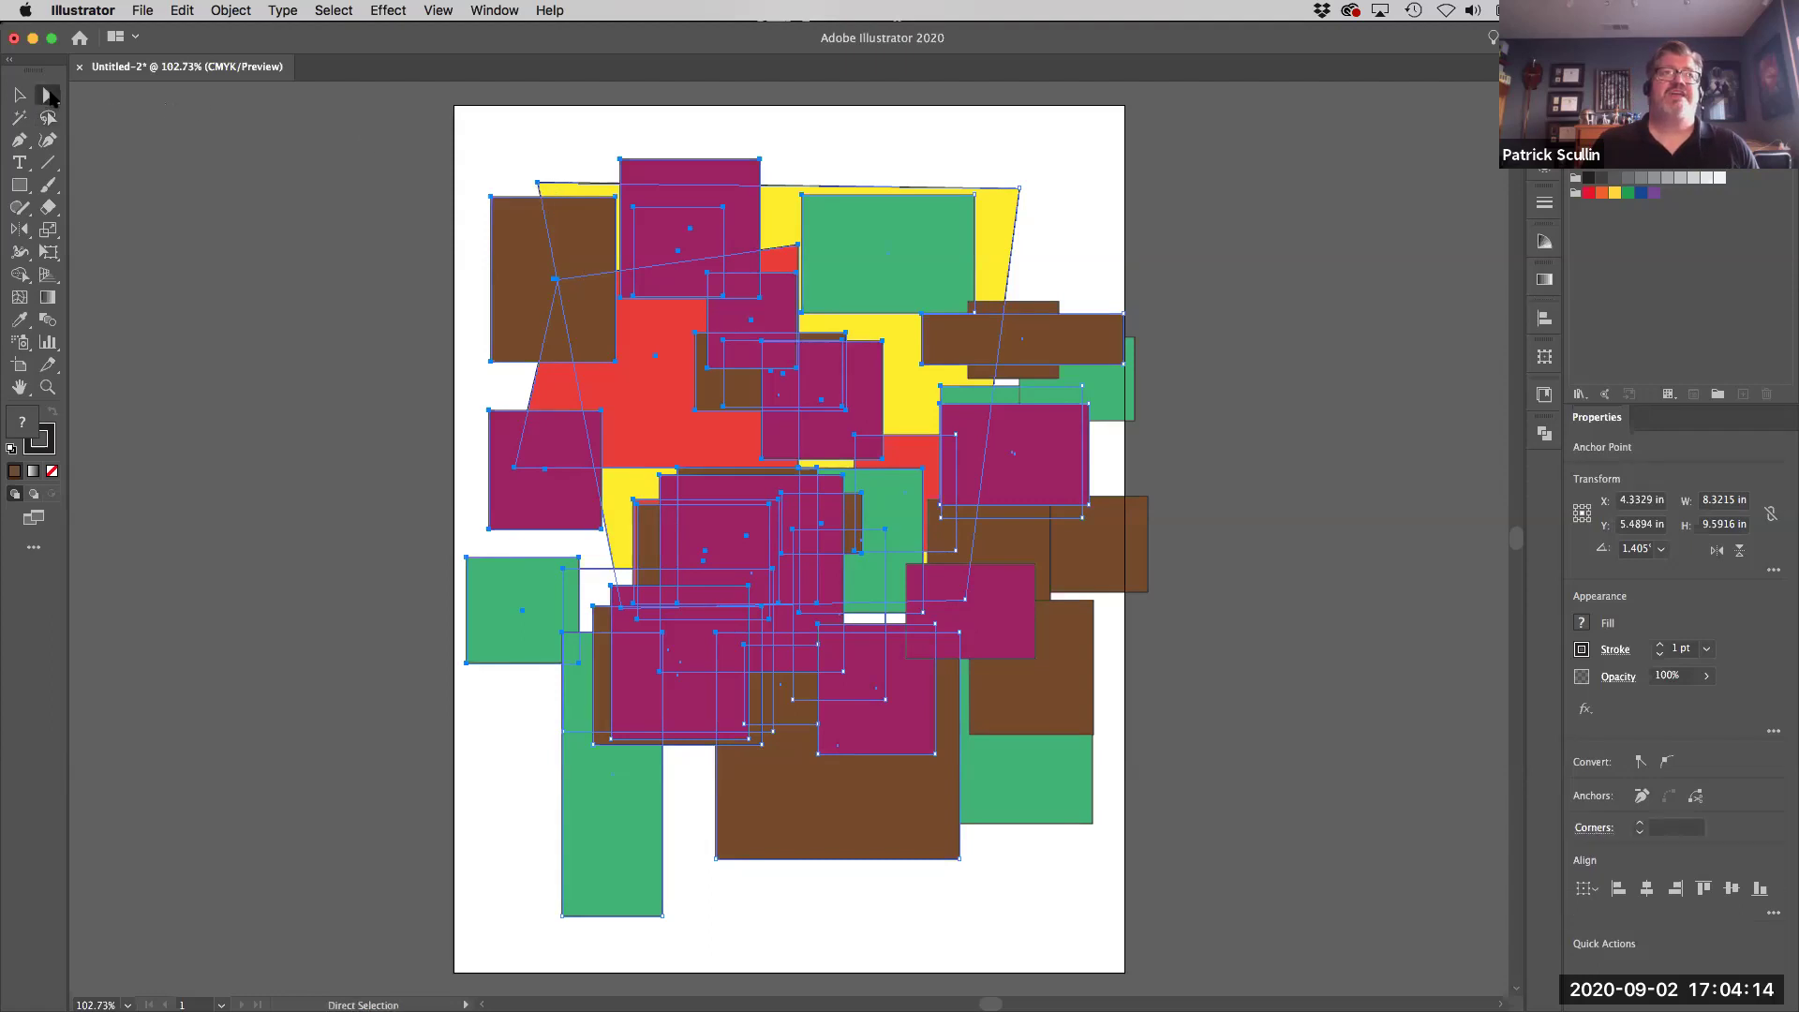
left_click_drag(539, 186, 541, 345)
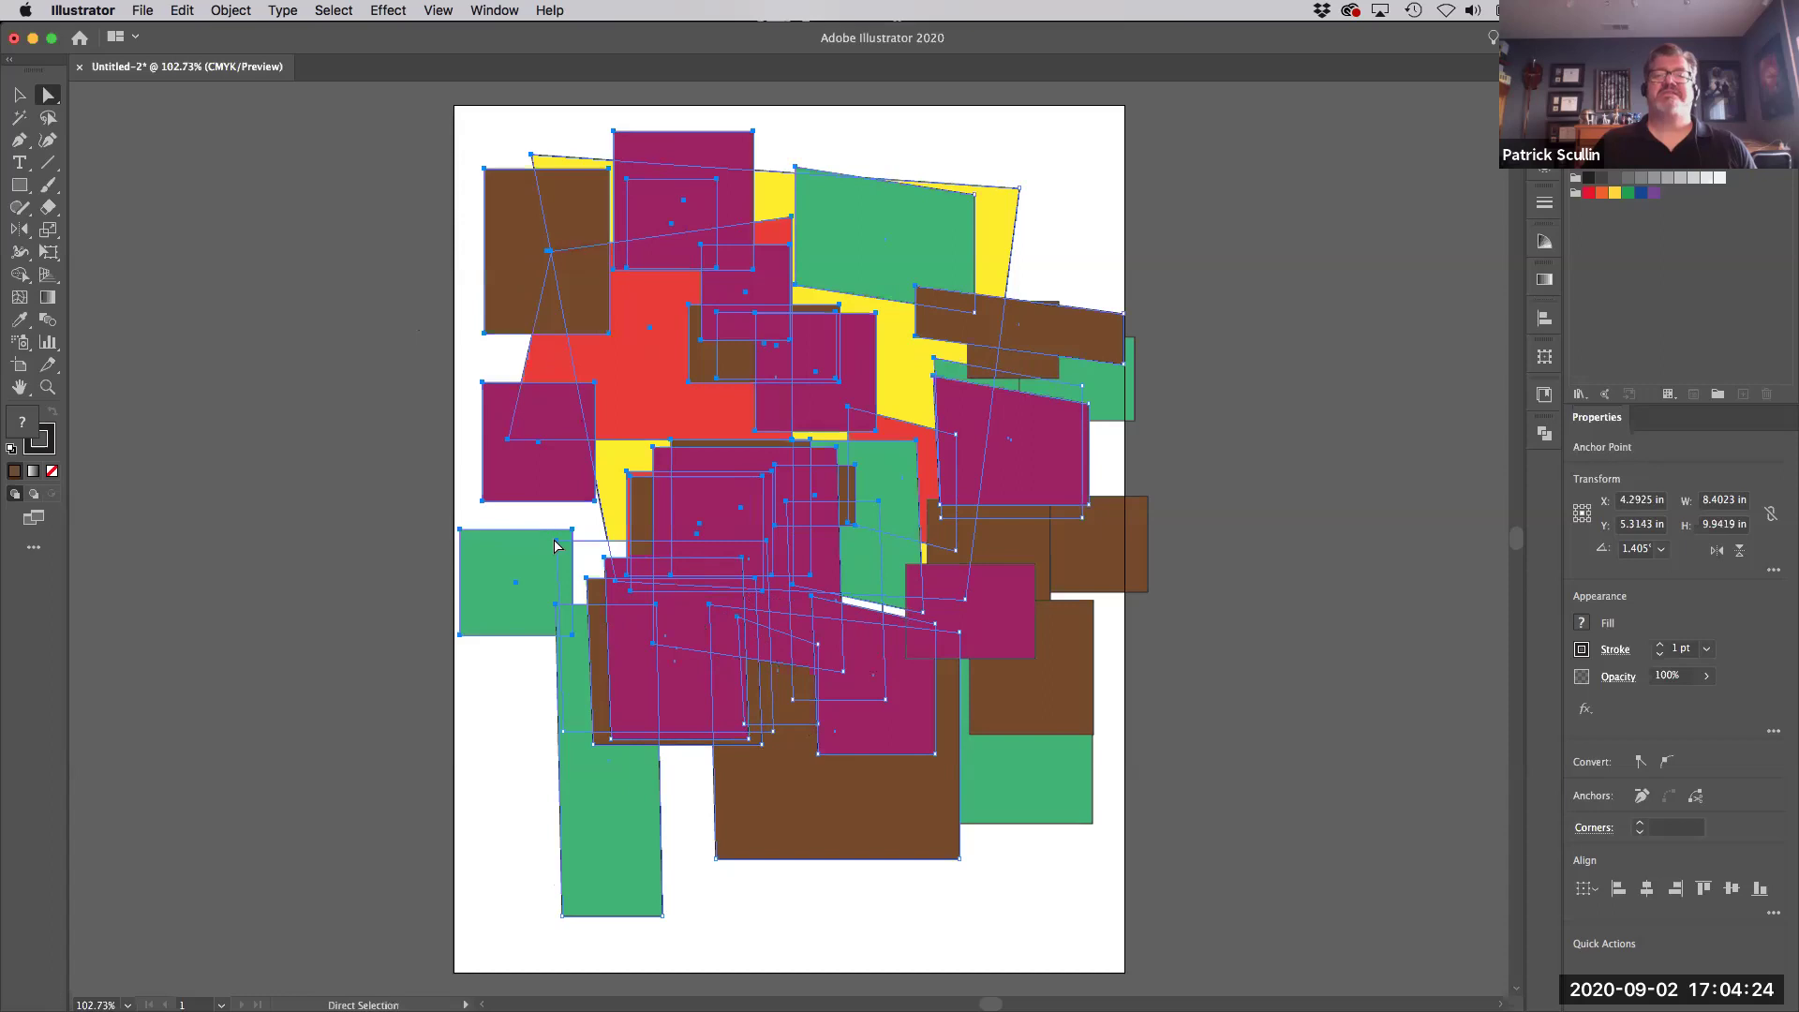
left_click(1151, 663)
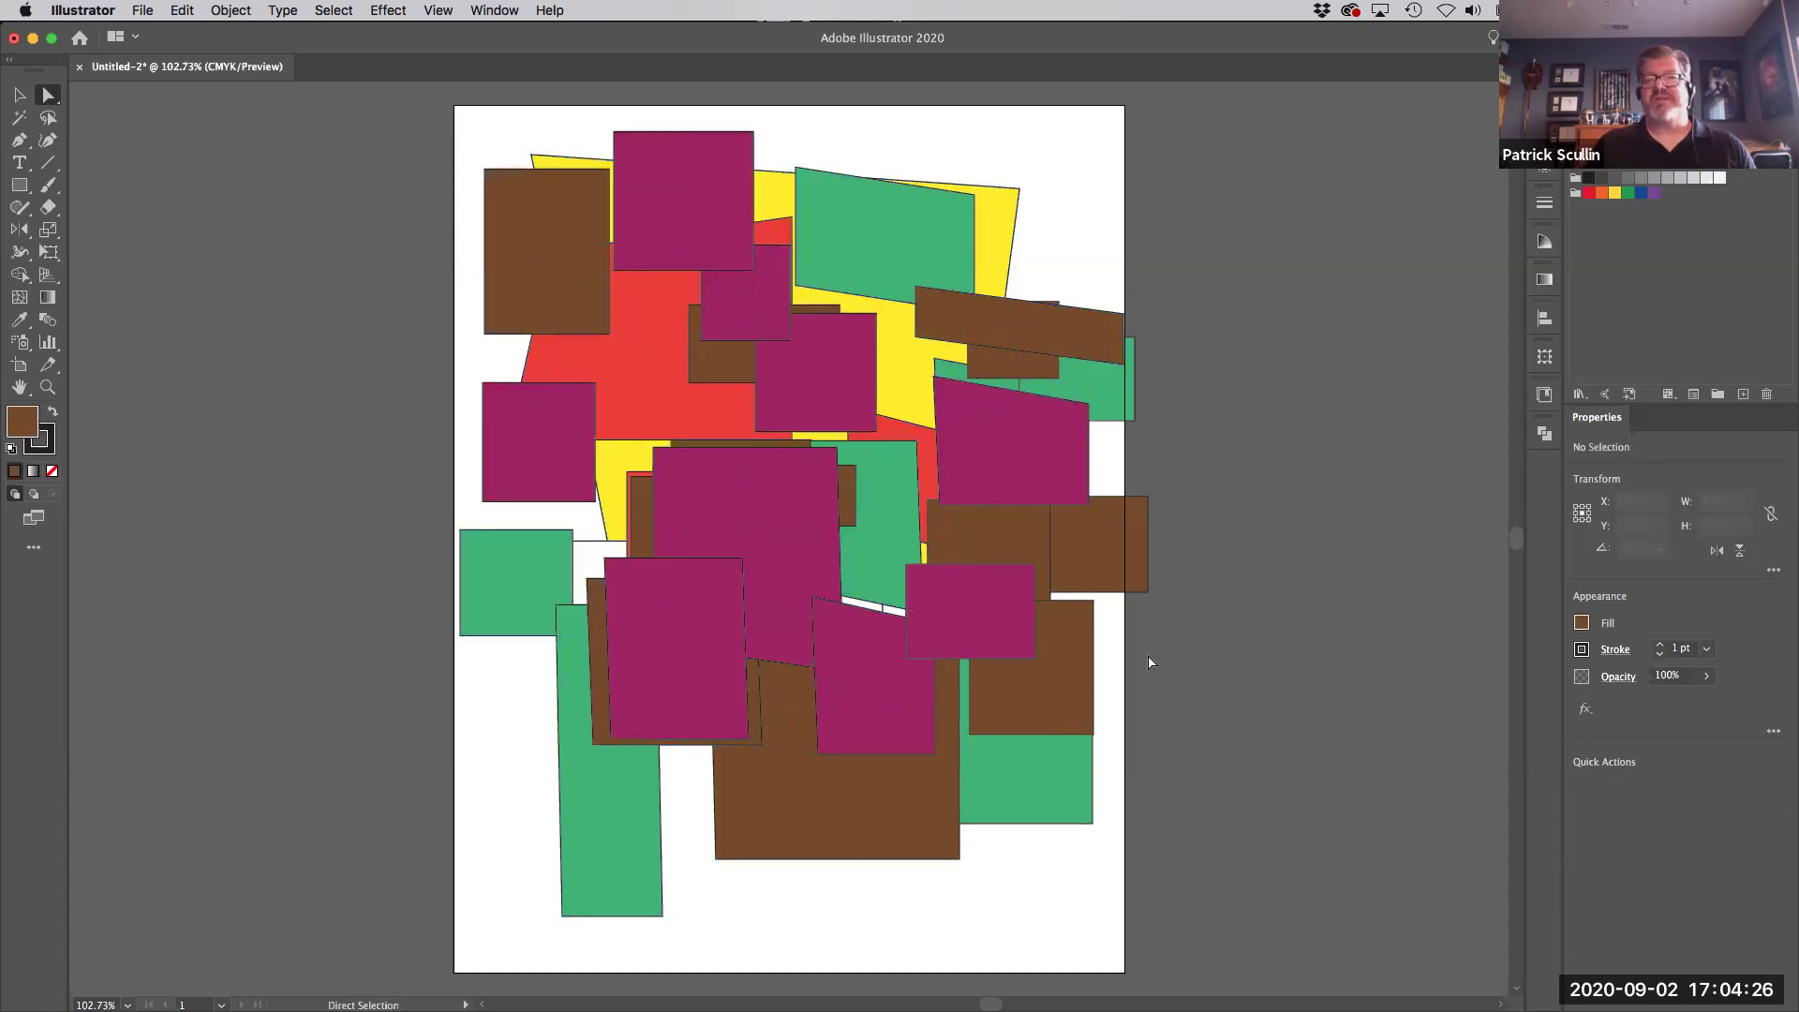
Step: Lasso anchors in the lower-middle rectangles and pull them down into slanted quadrilaterals
left_click_drag(1035, 887, 1059, 490)
key("super+z")
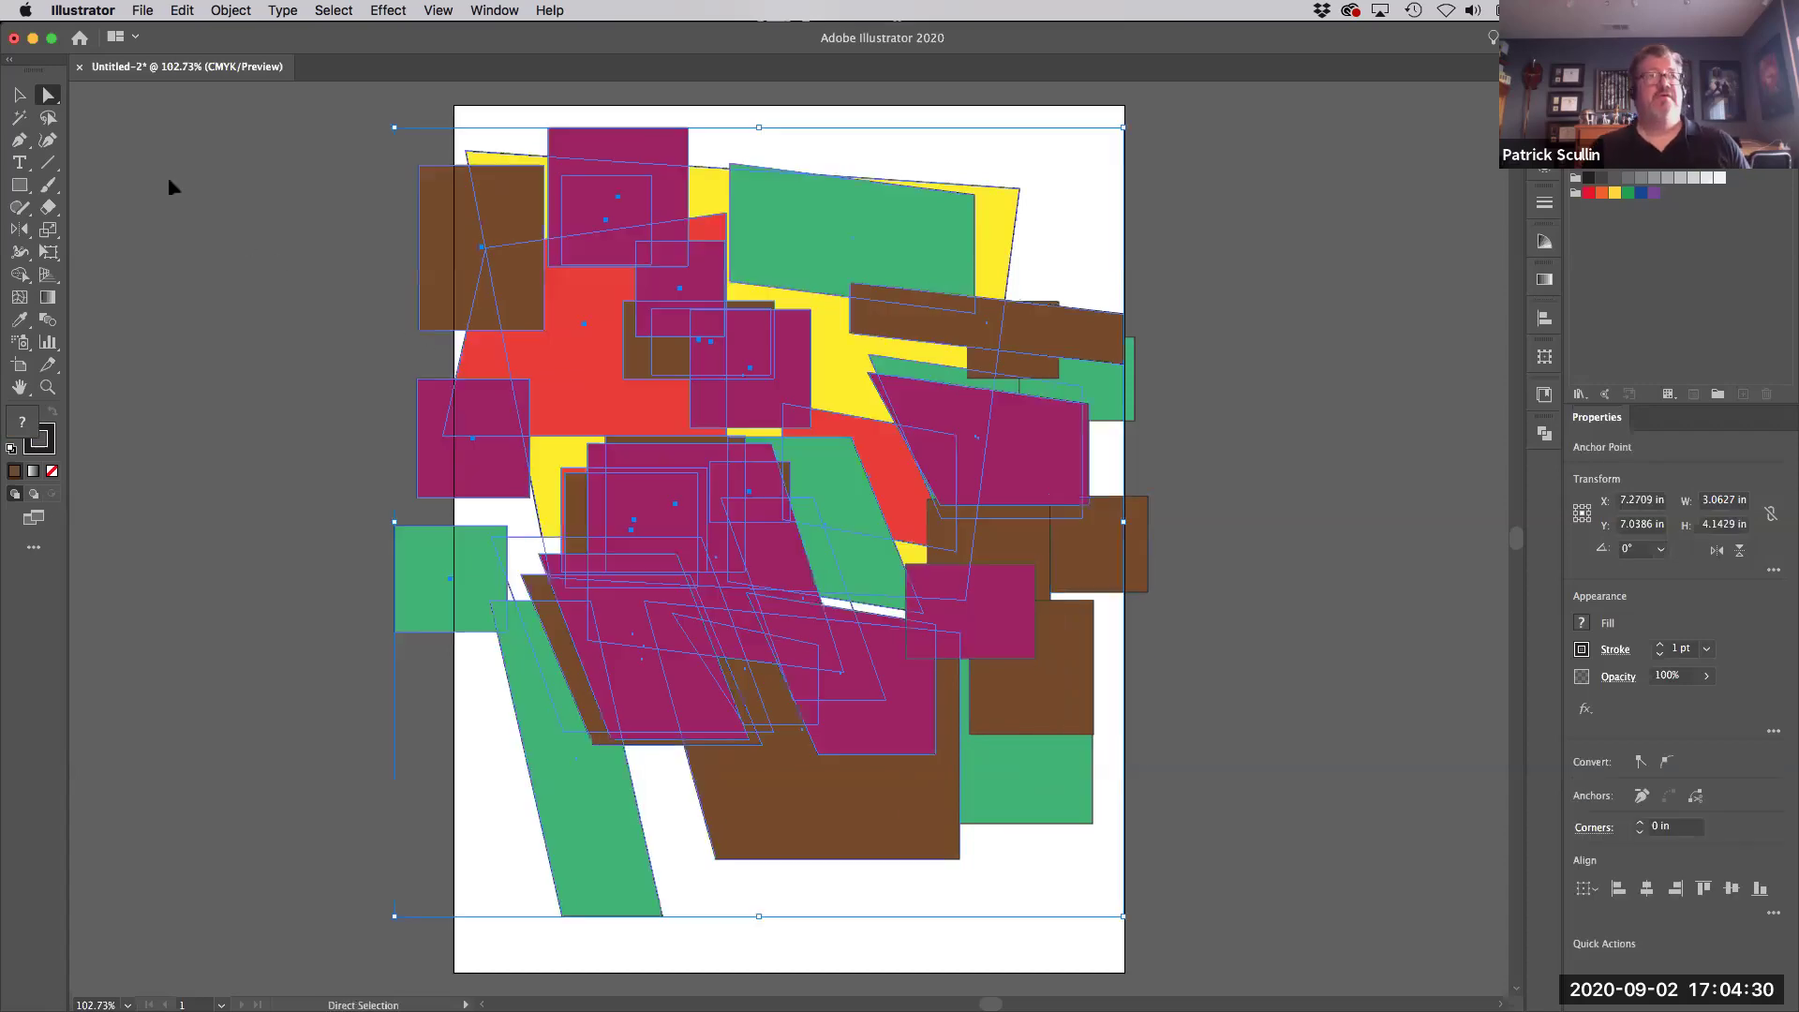
left_click(48, 117)
mouse_move(1022, 902)
left_mouse_down()
mouse_move(980, 447)
mouse_move(926, 351)
mouse_move(904, 755)
mouse_move(930, 944)
mouse_move(1003, 938)
mouse_move(1003, 852)
left_mouse_up()
key("a")
left_click_drag(960, 857, 956, 904)
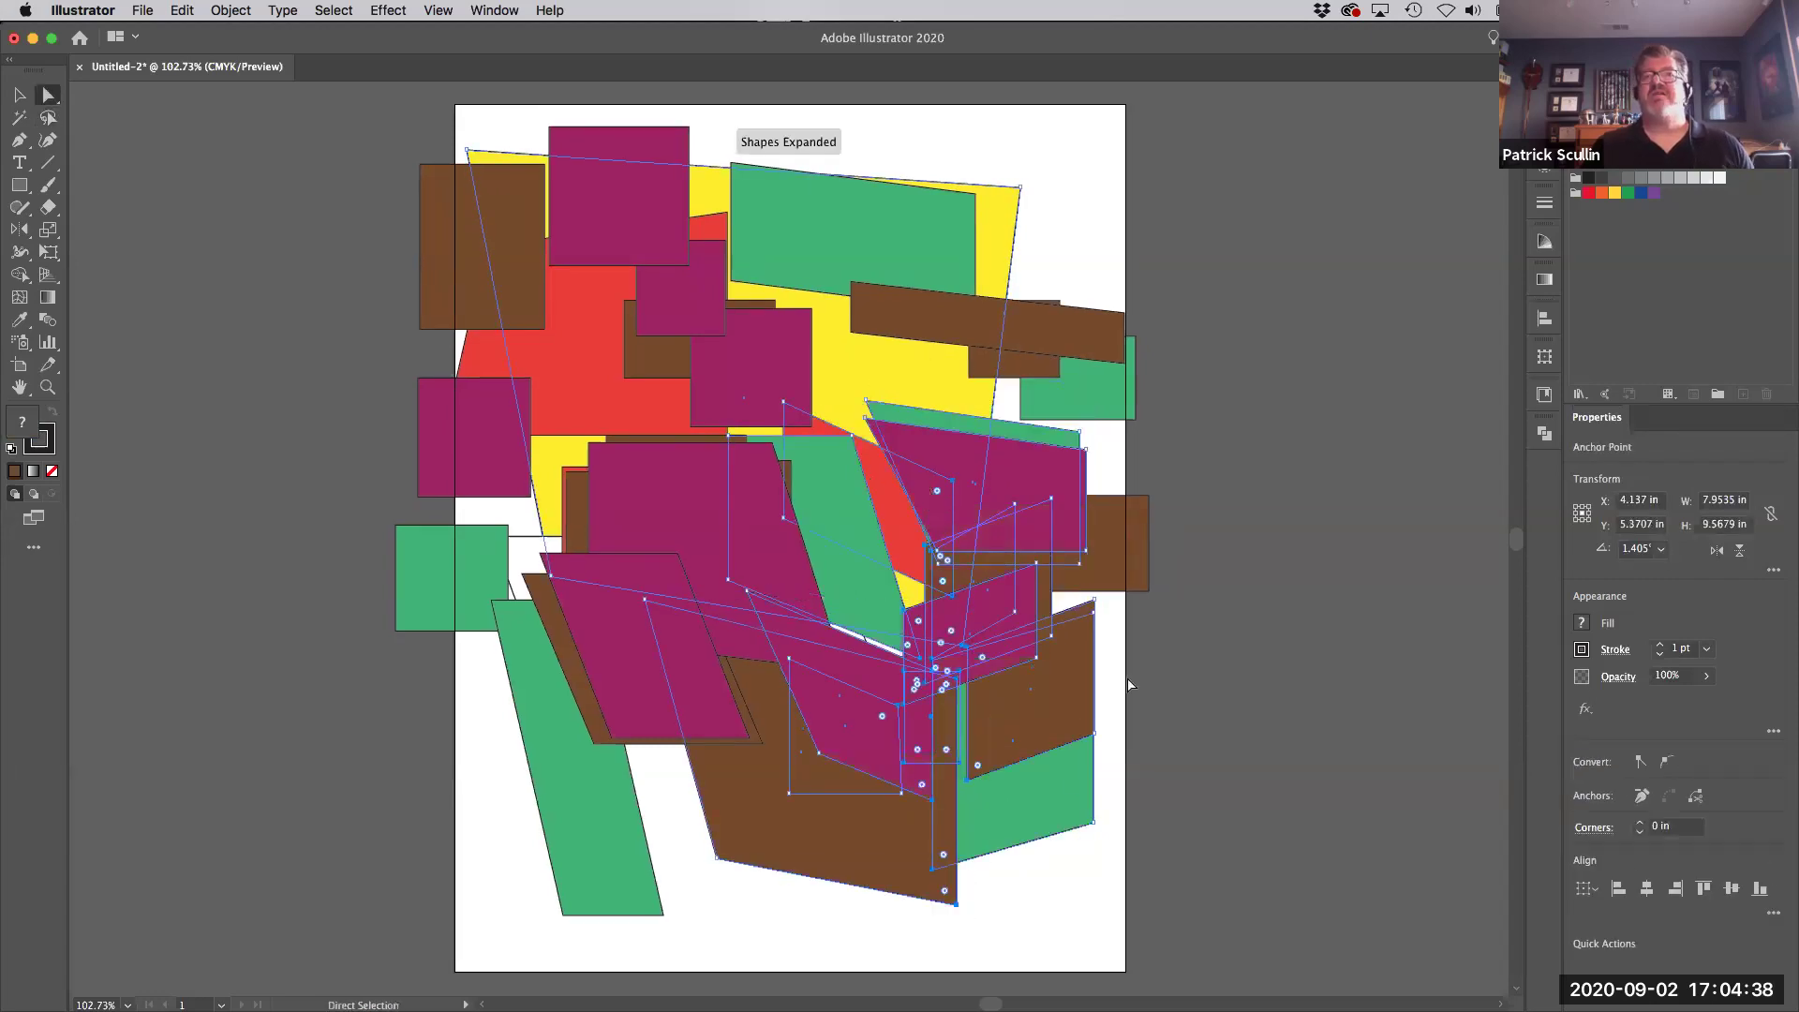
left_click(298, 342)
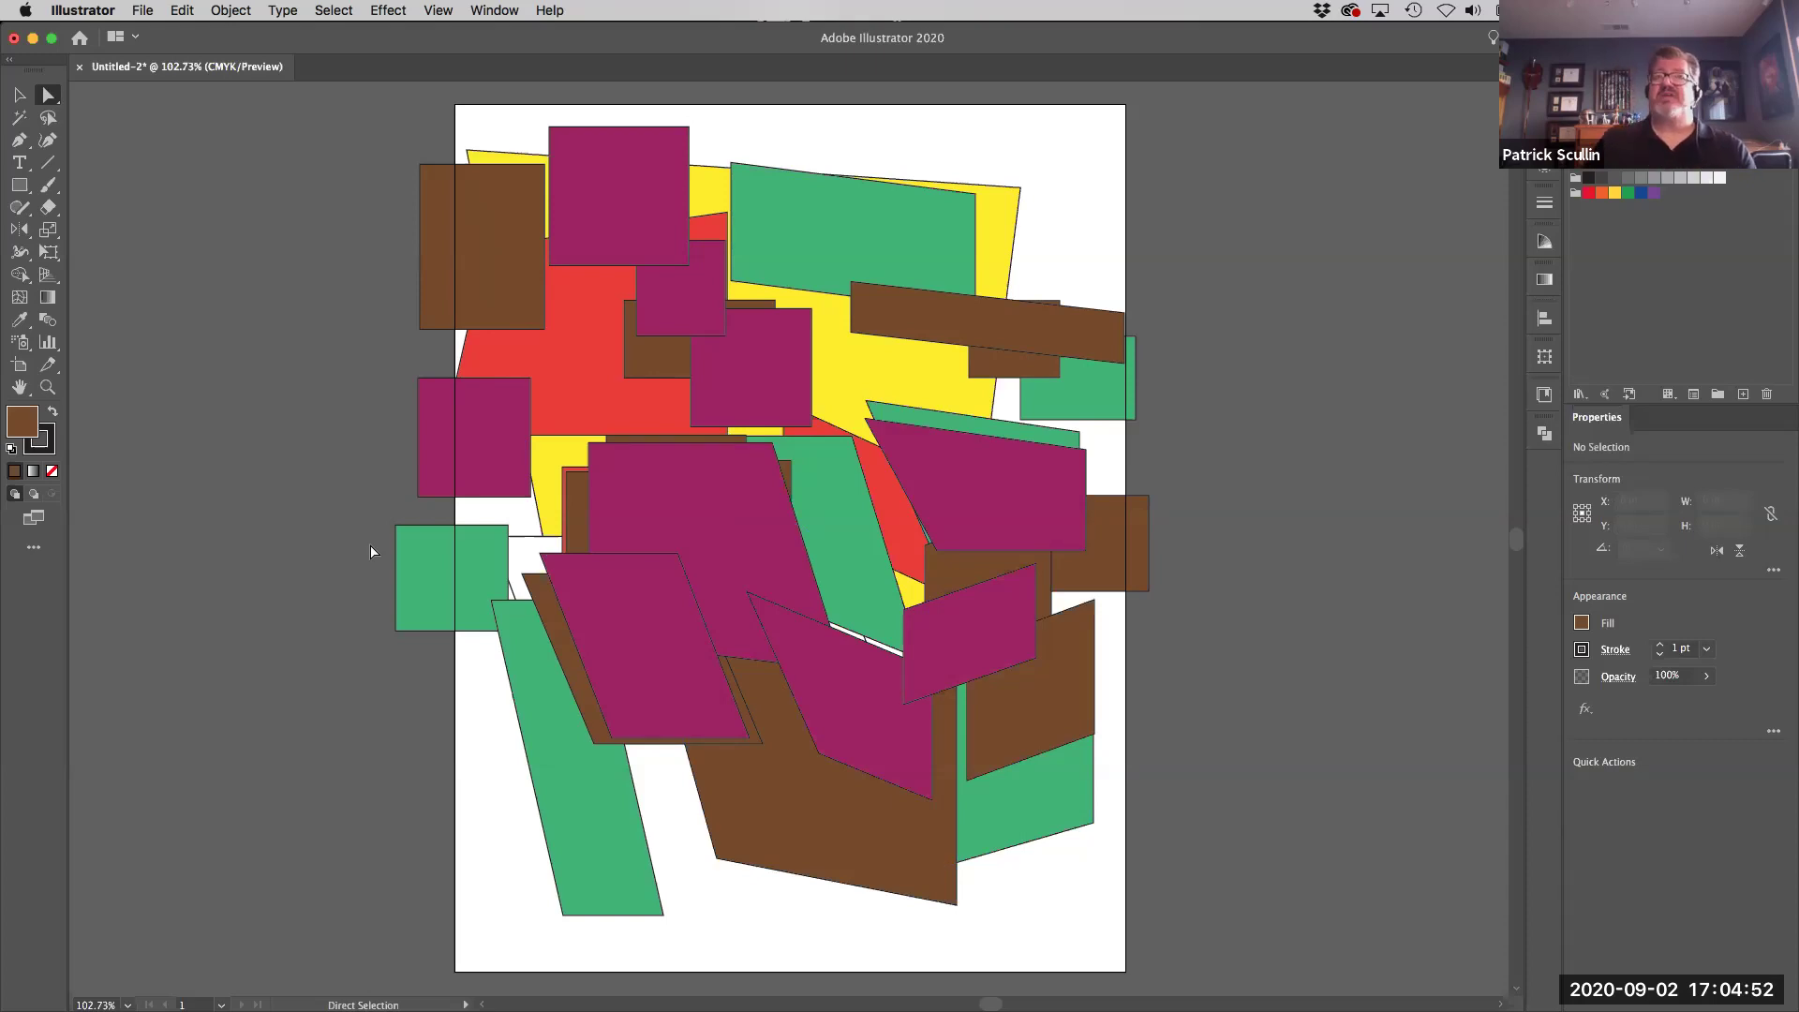
Step: Switch to Outline view and select the red, green and large tilted outlines
left_click(437, 11)
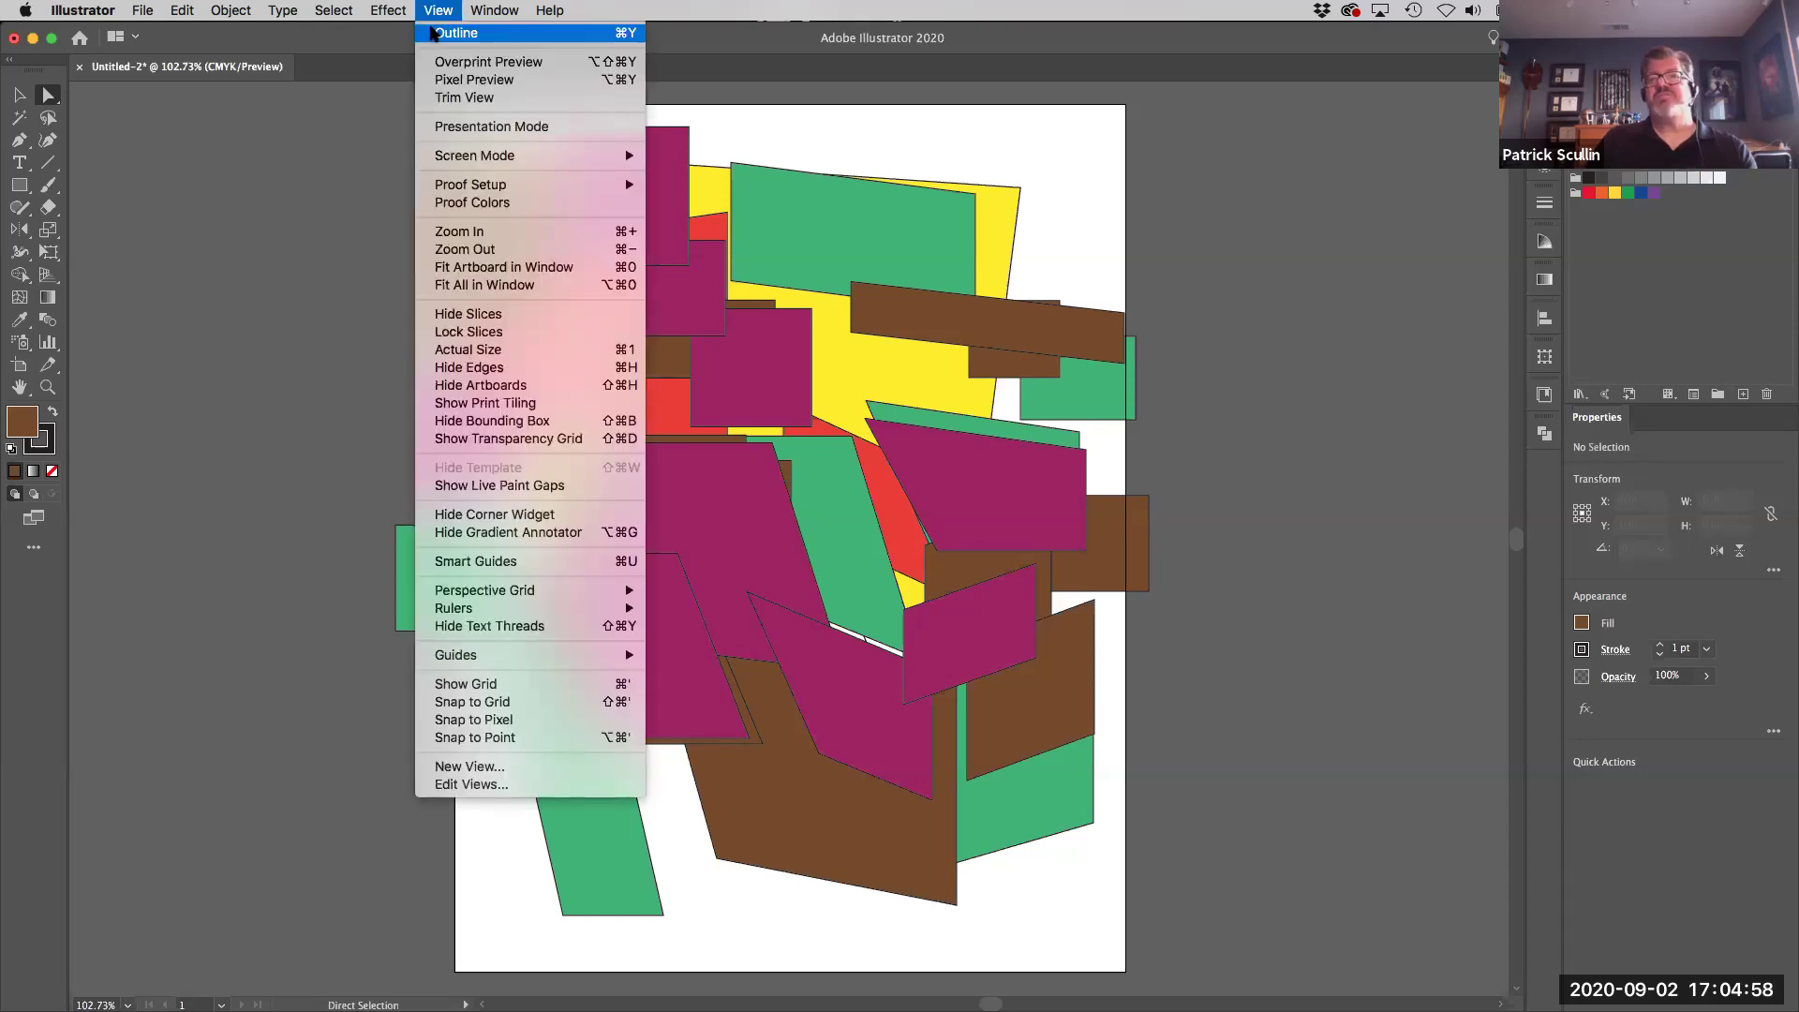
left_click(433, 34)
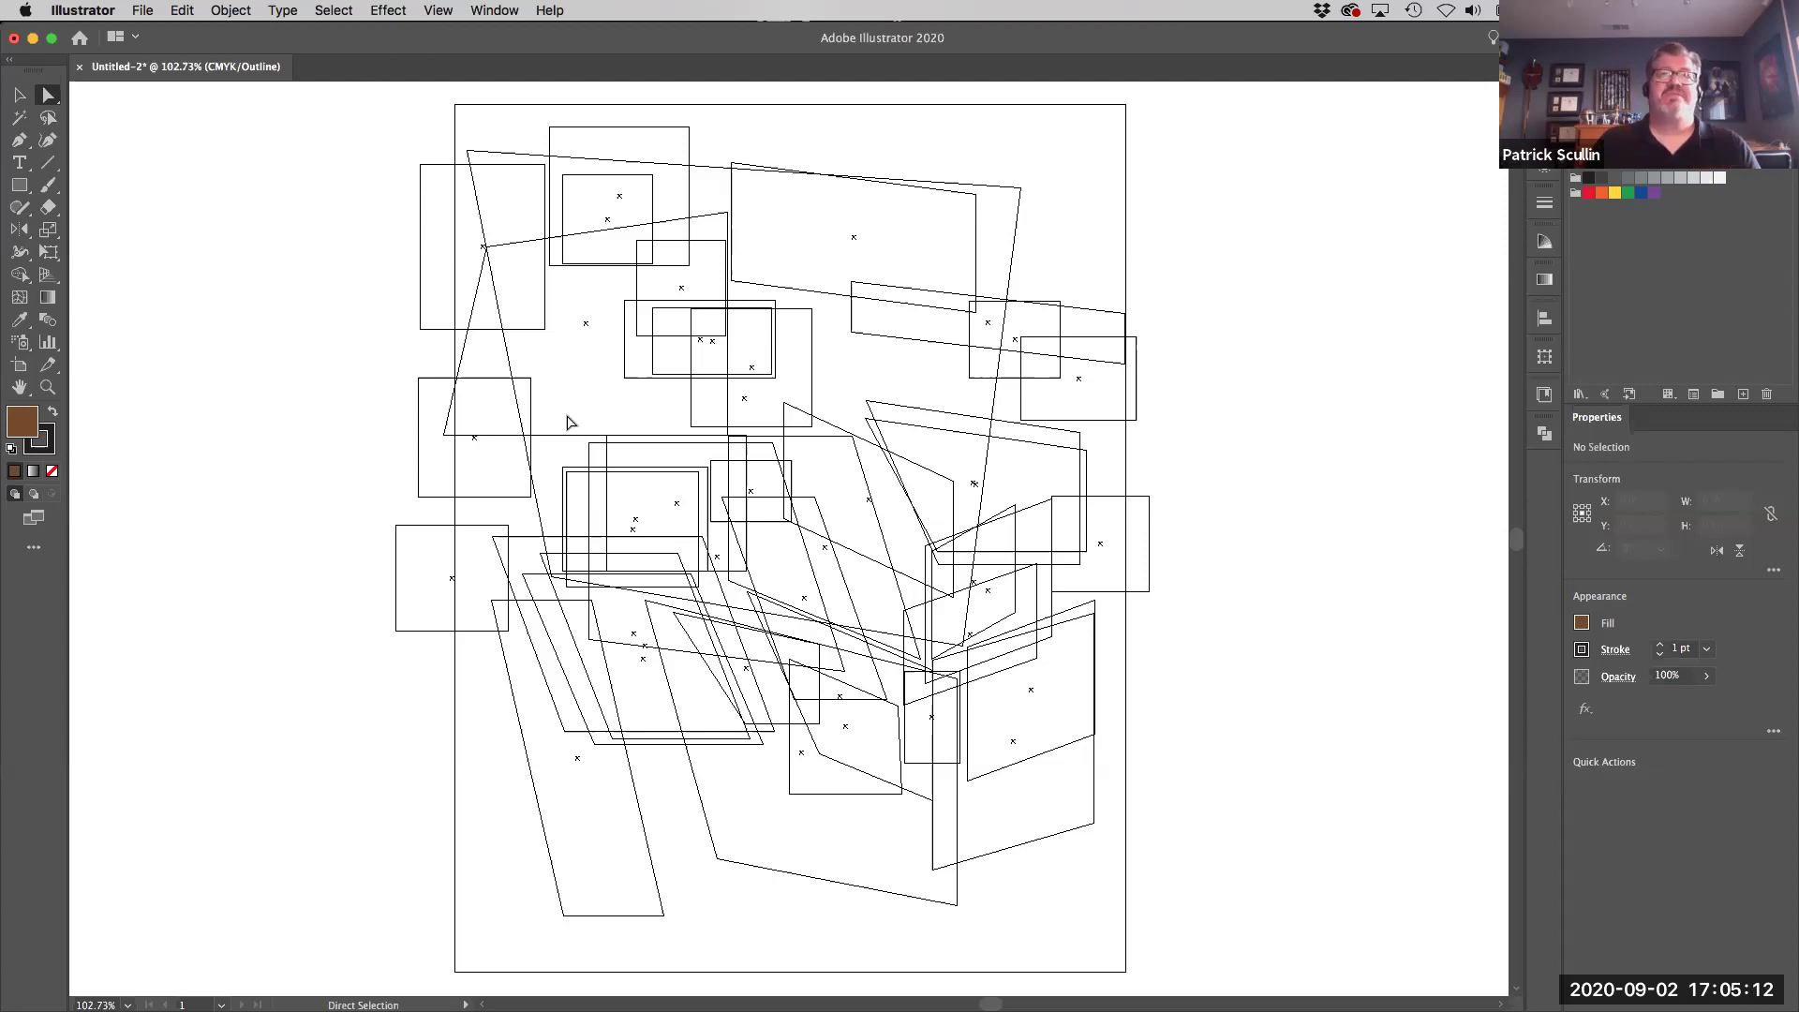
left_click(18, 95)
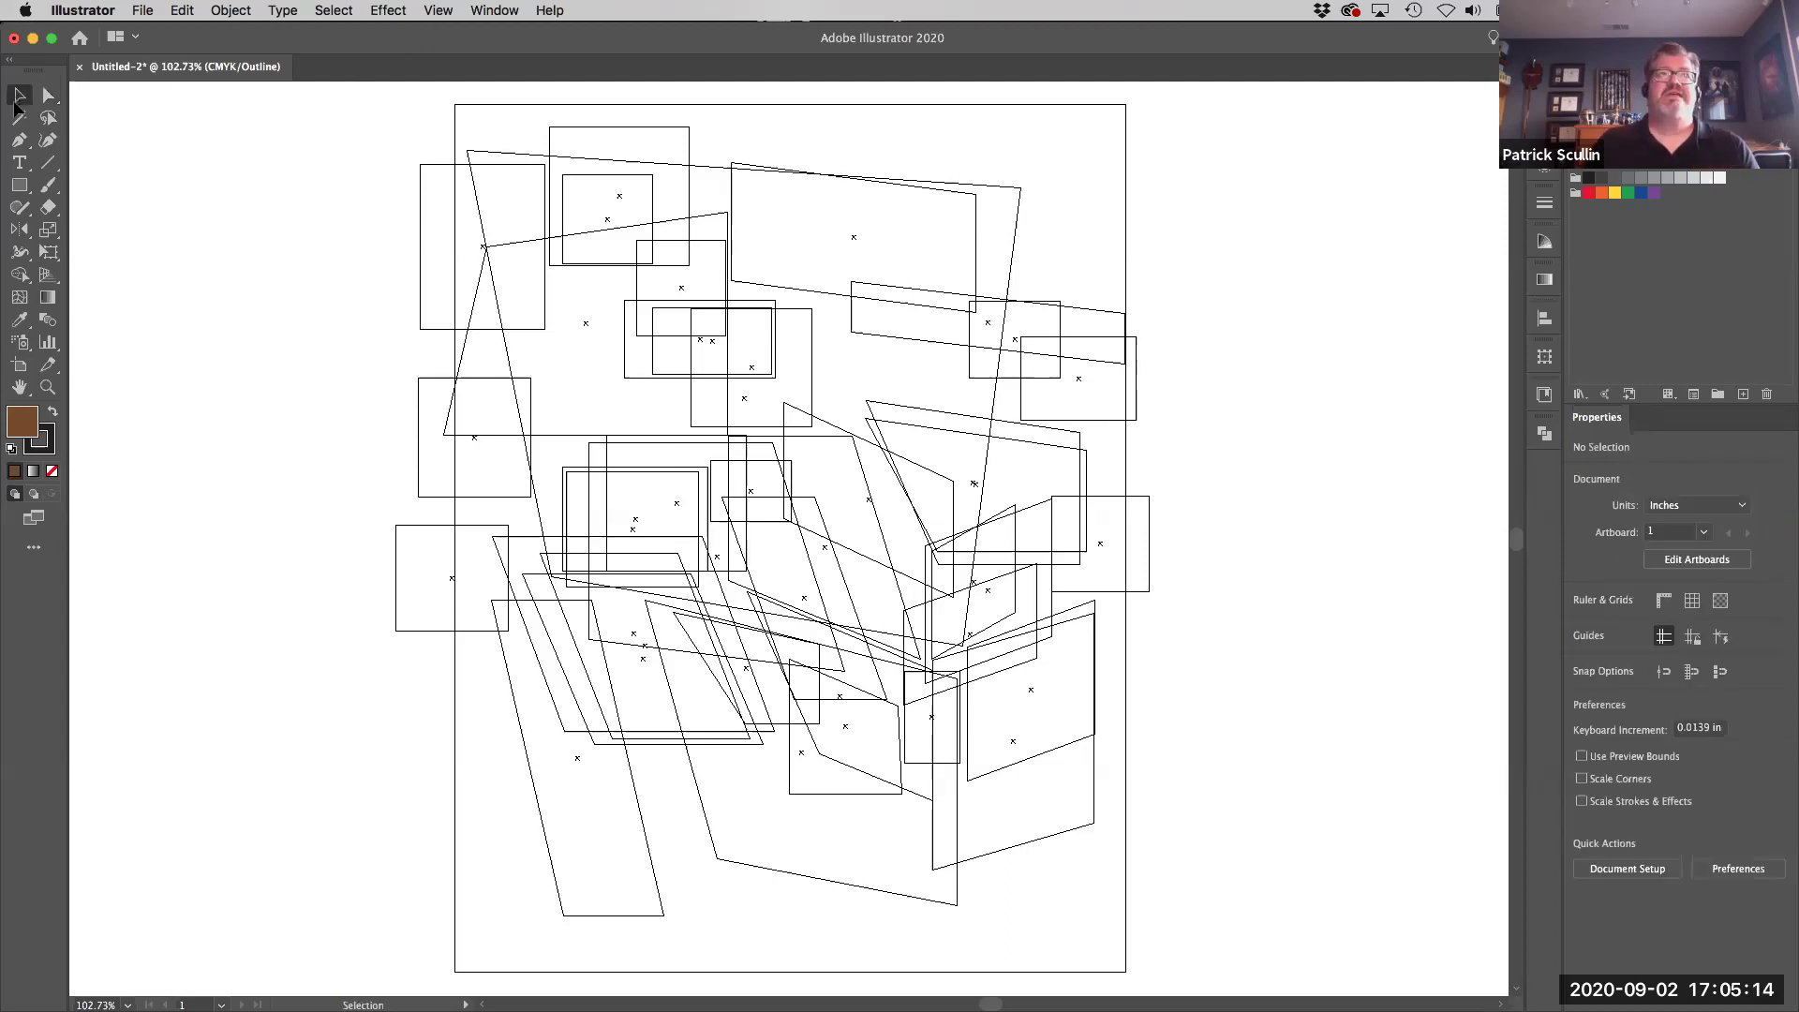
left_click(870, 504)
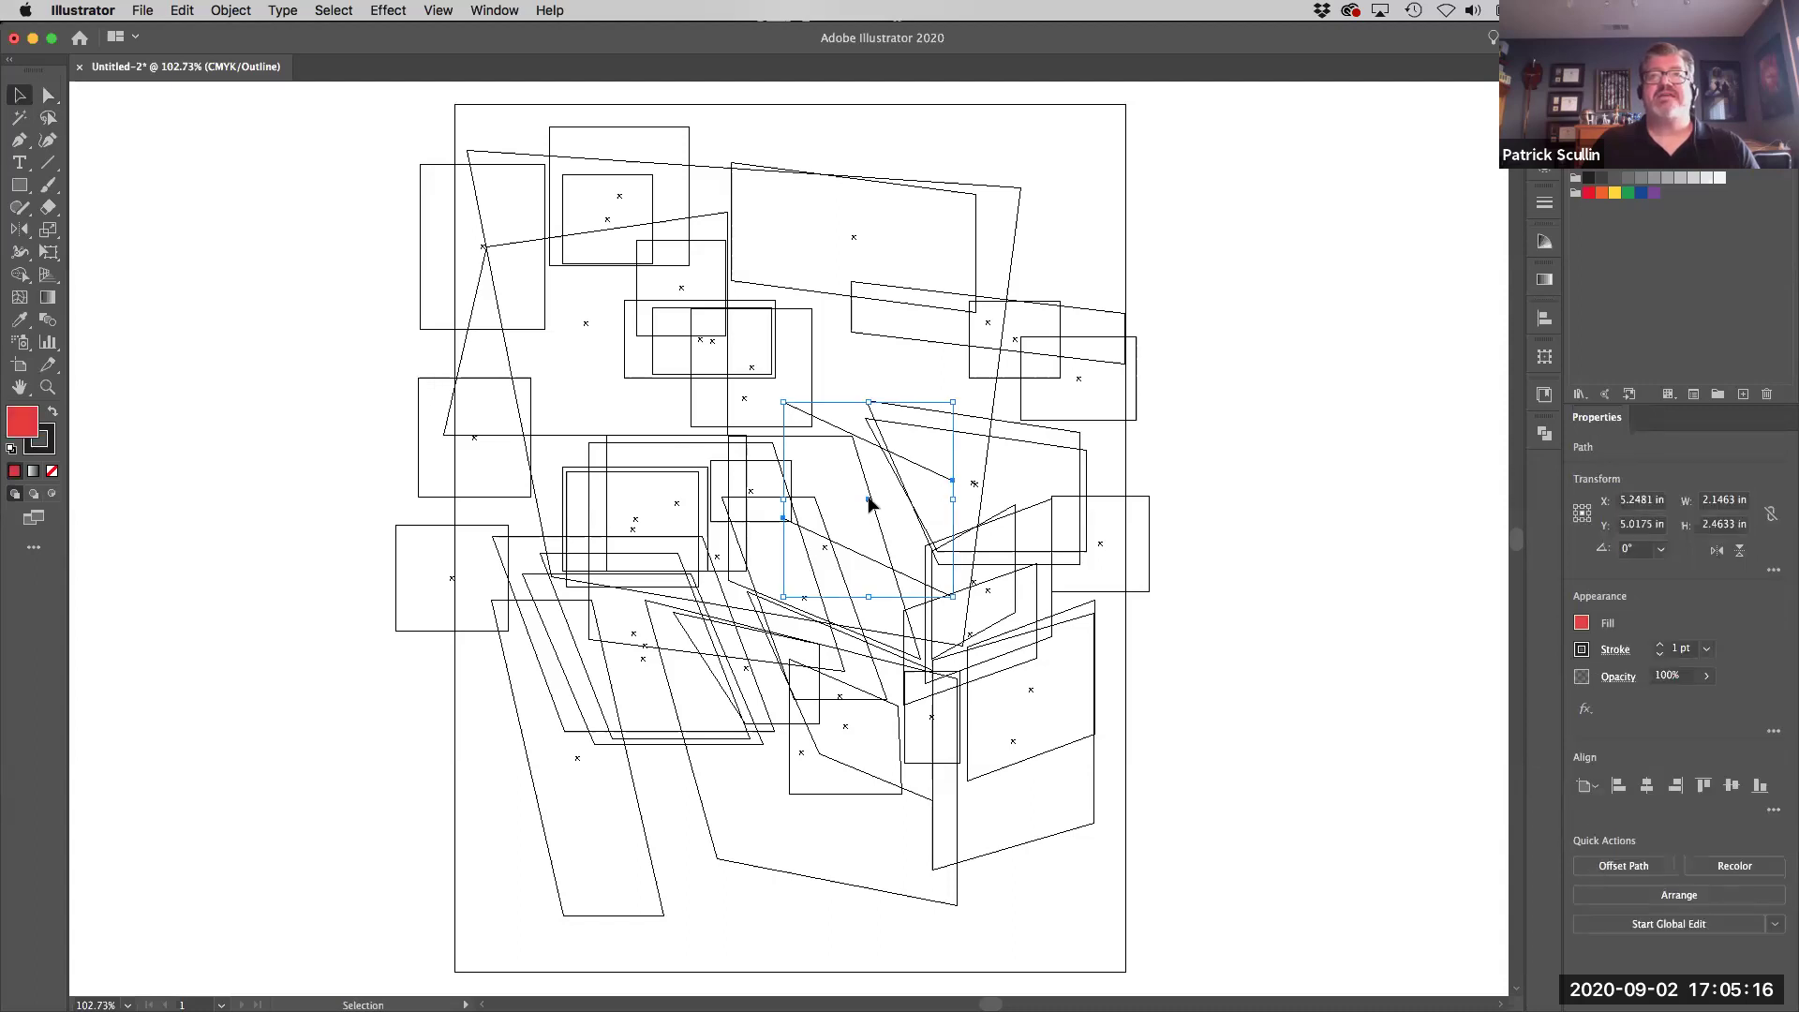
left_click(825, 553)
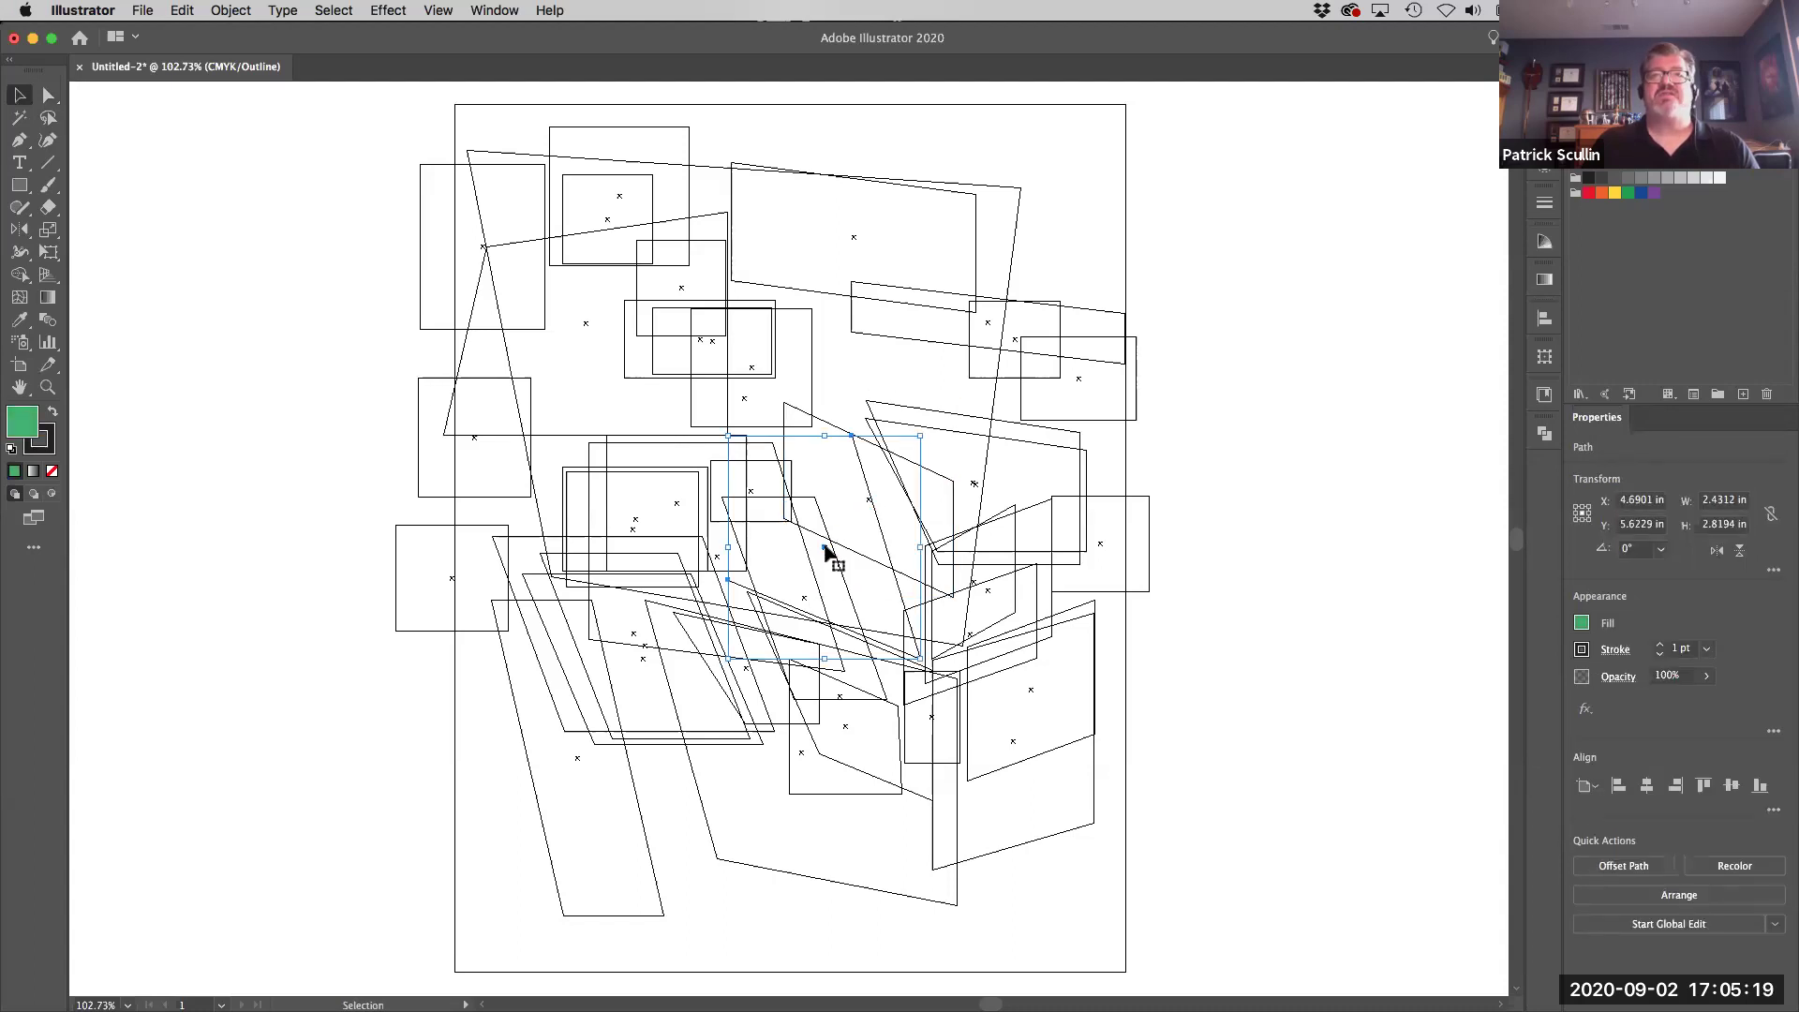
left_click(855, 239)
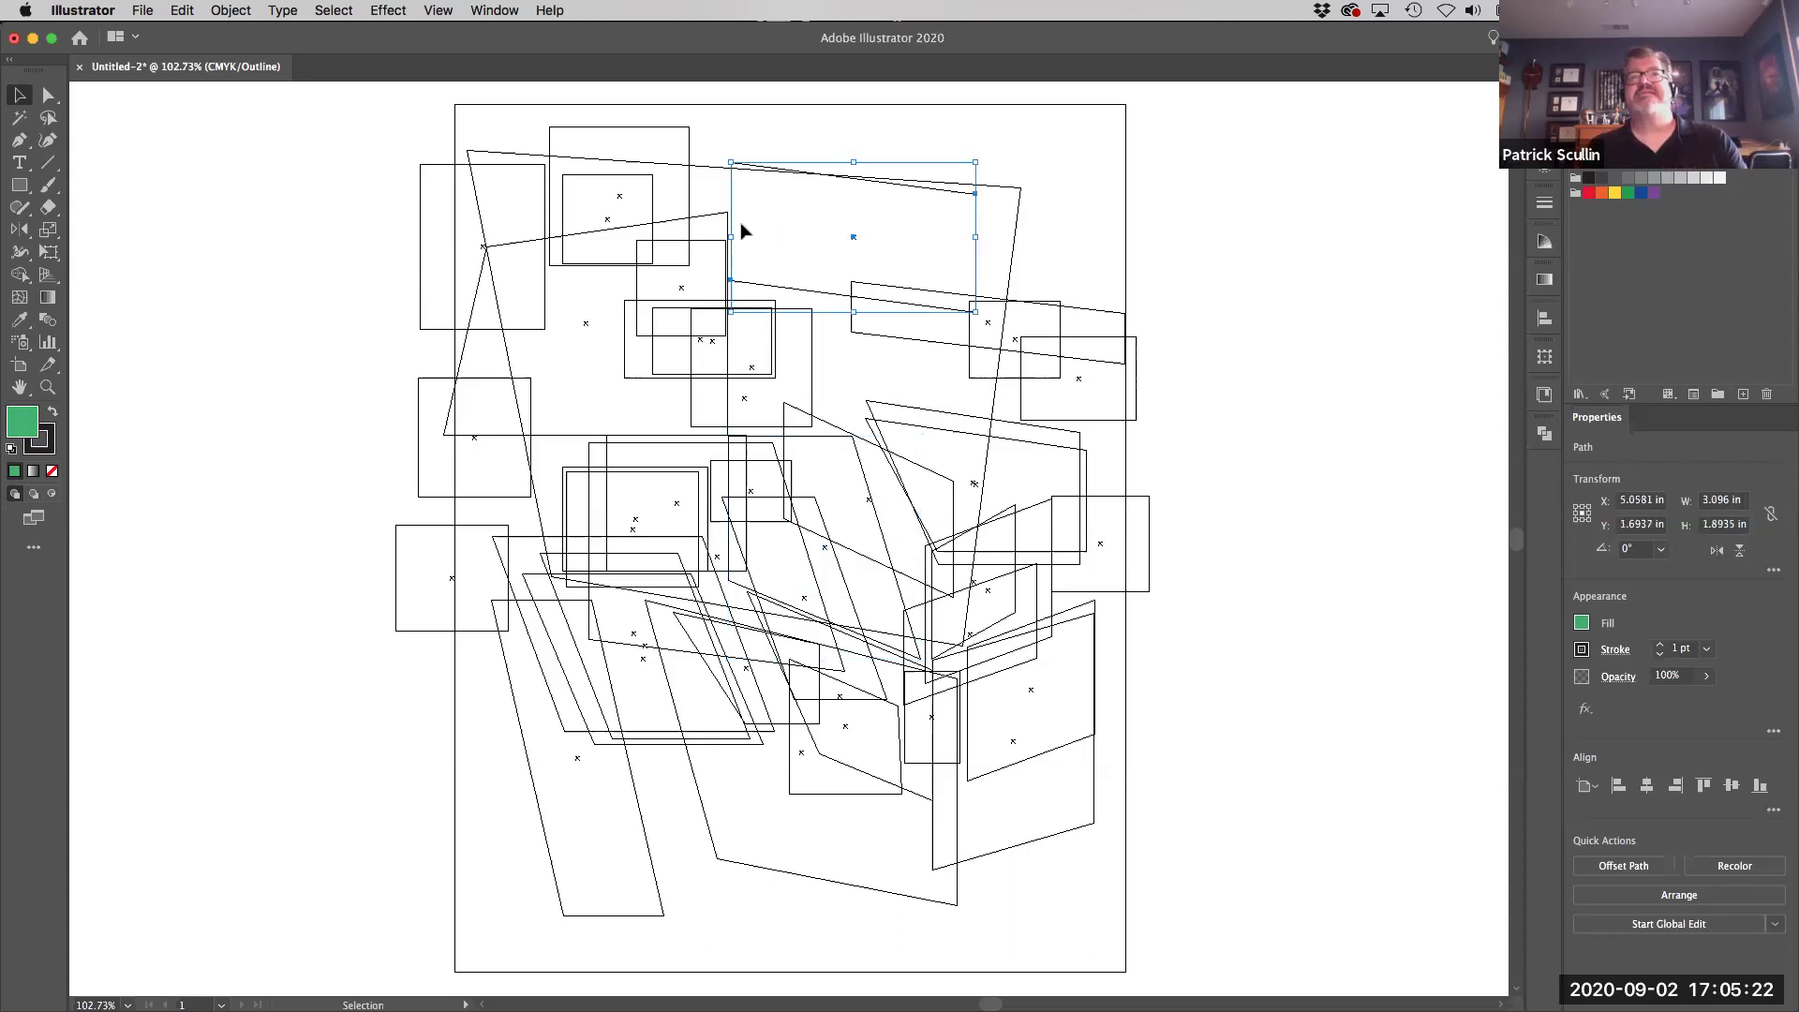
left_click(622, 203)
Step: Select the top magenta, green, white and brown shapes, finishing on the small yellow rectangle
left_click(619, 197)
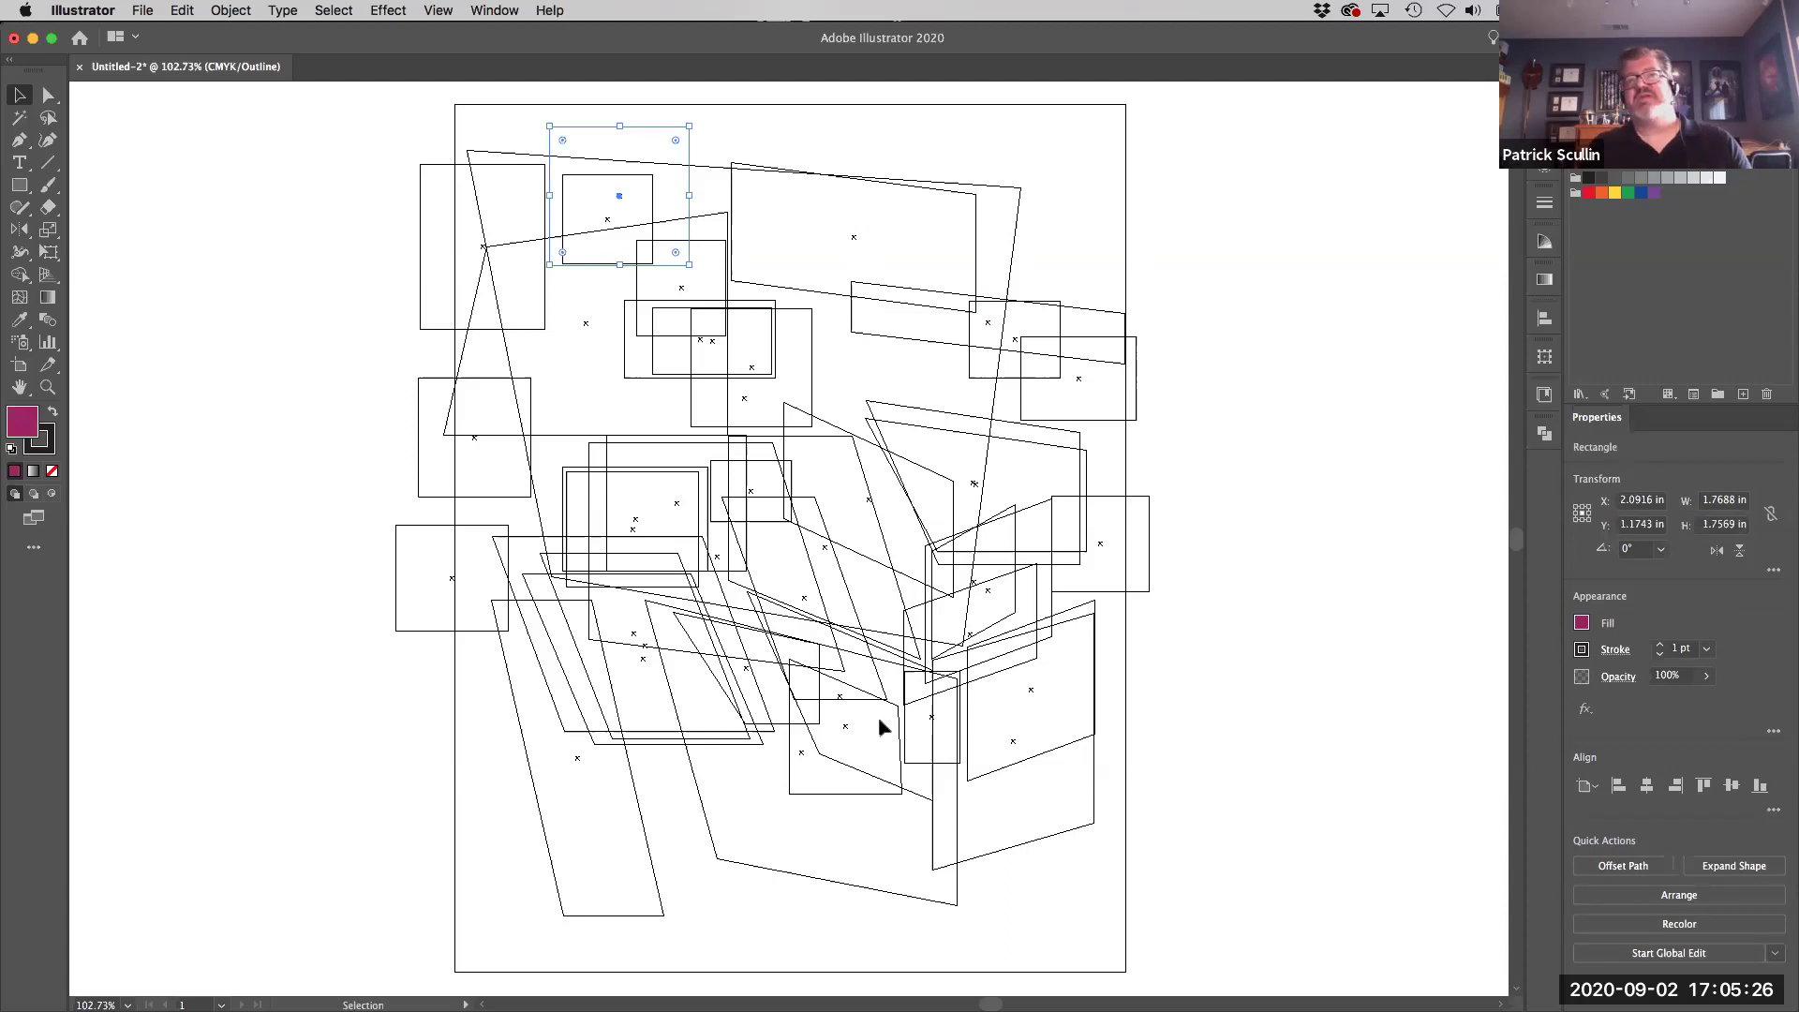
left_click(847, 731)
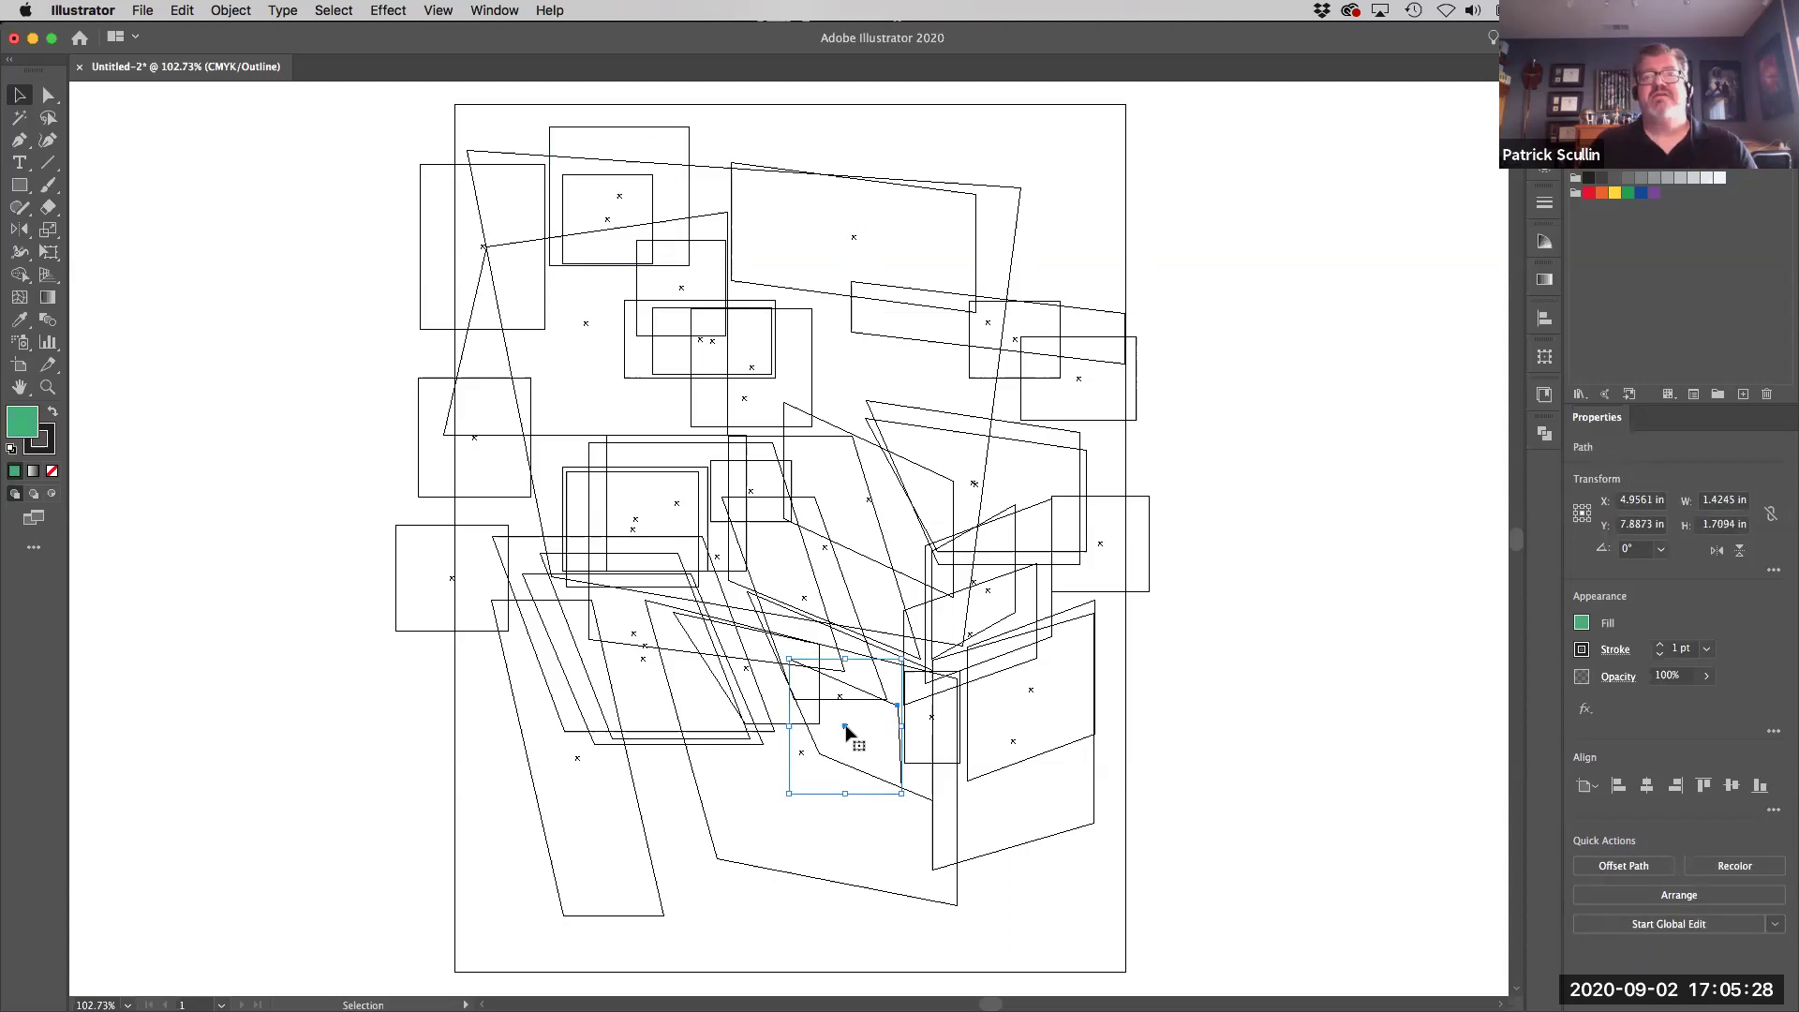
left_click(802, 602)
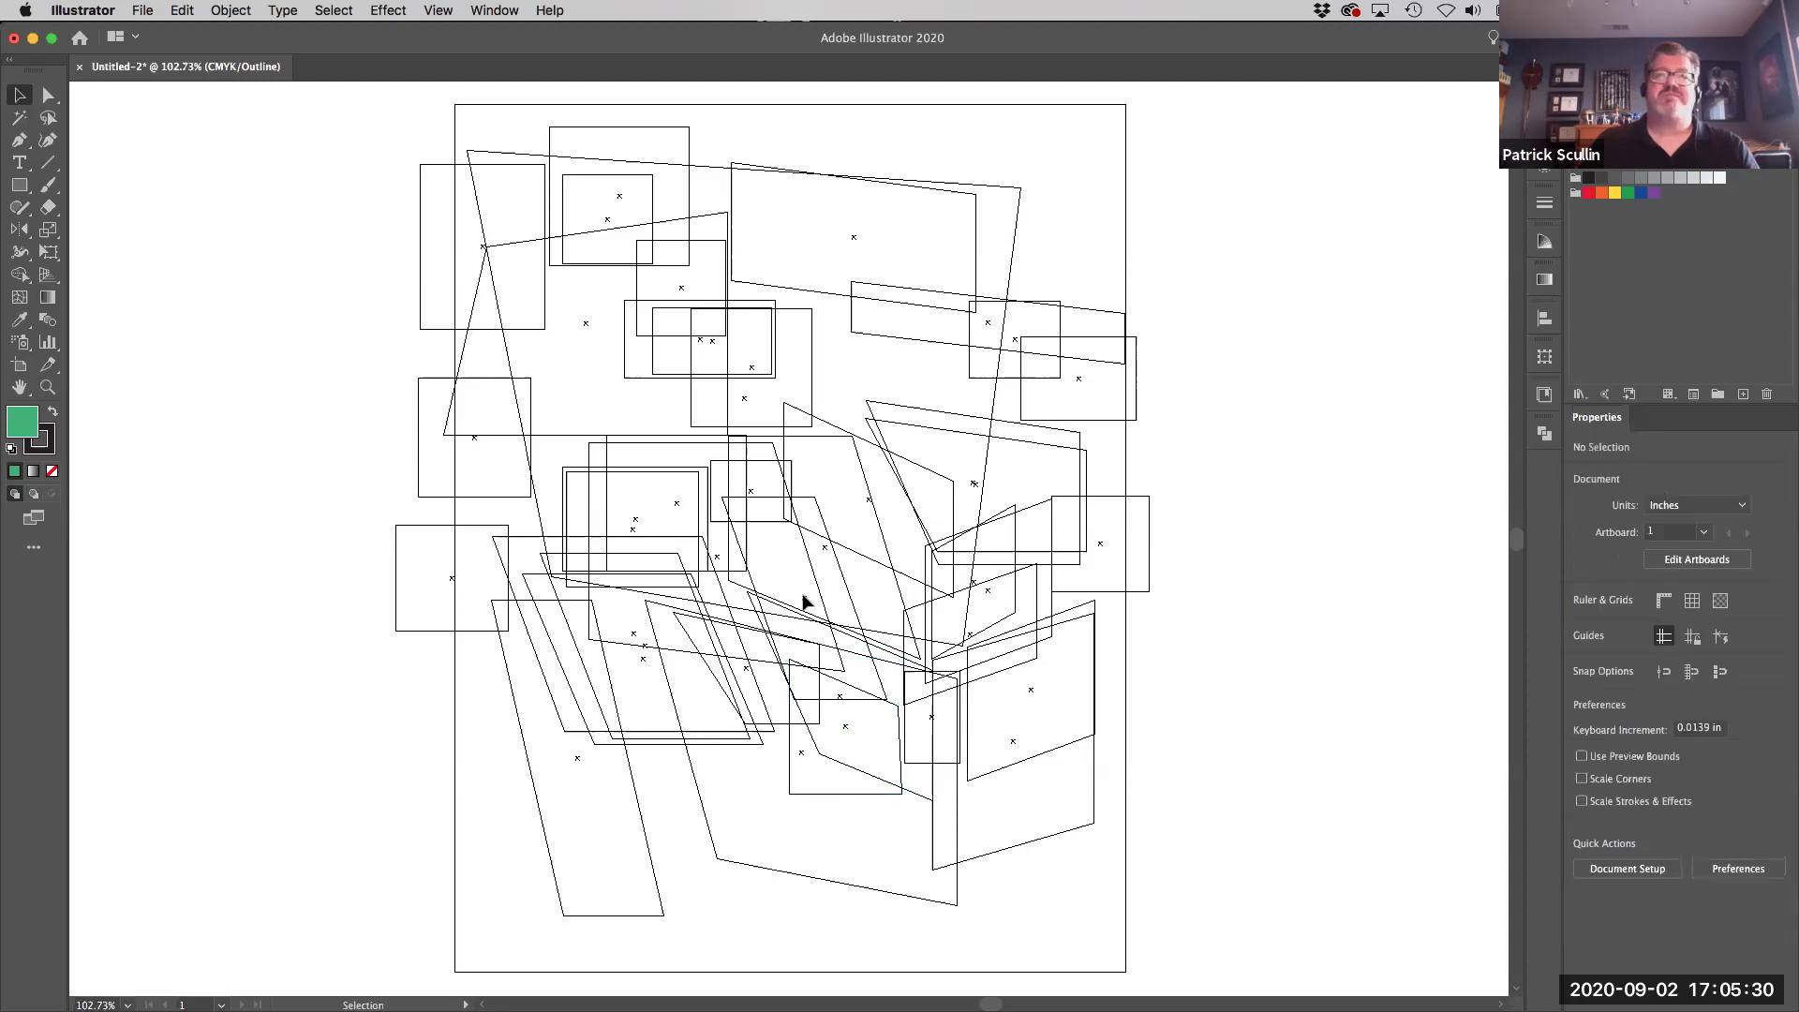
left_click(856, 562)
left_click(856, 626)
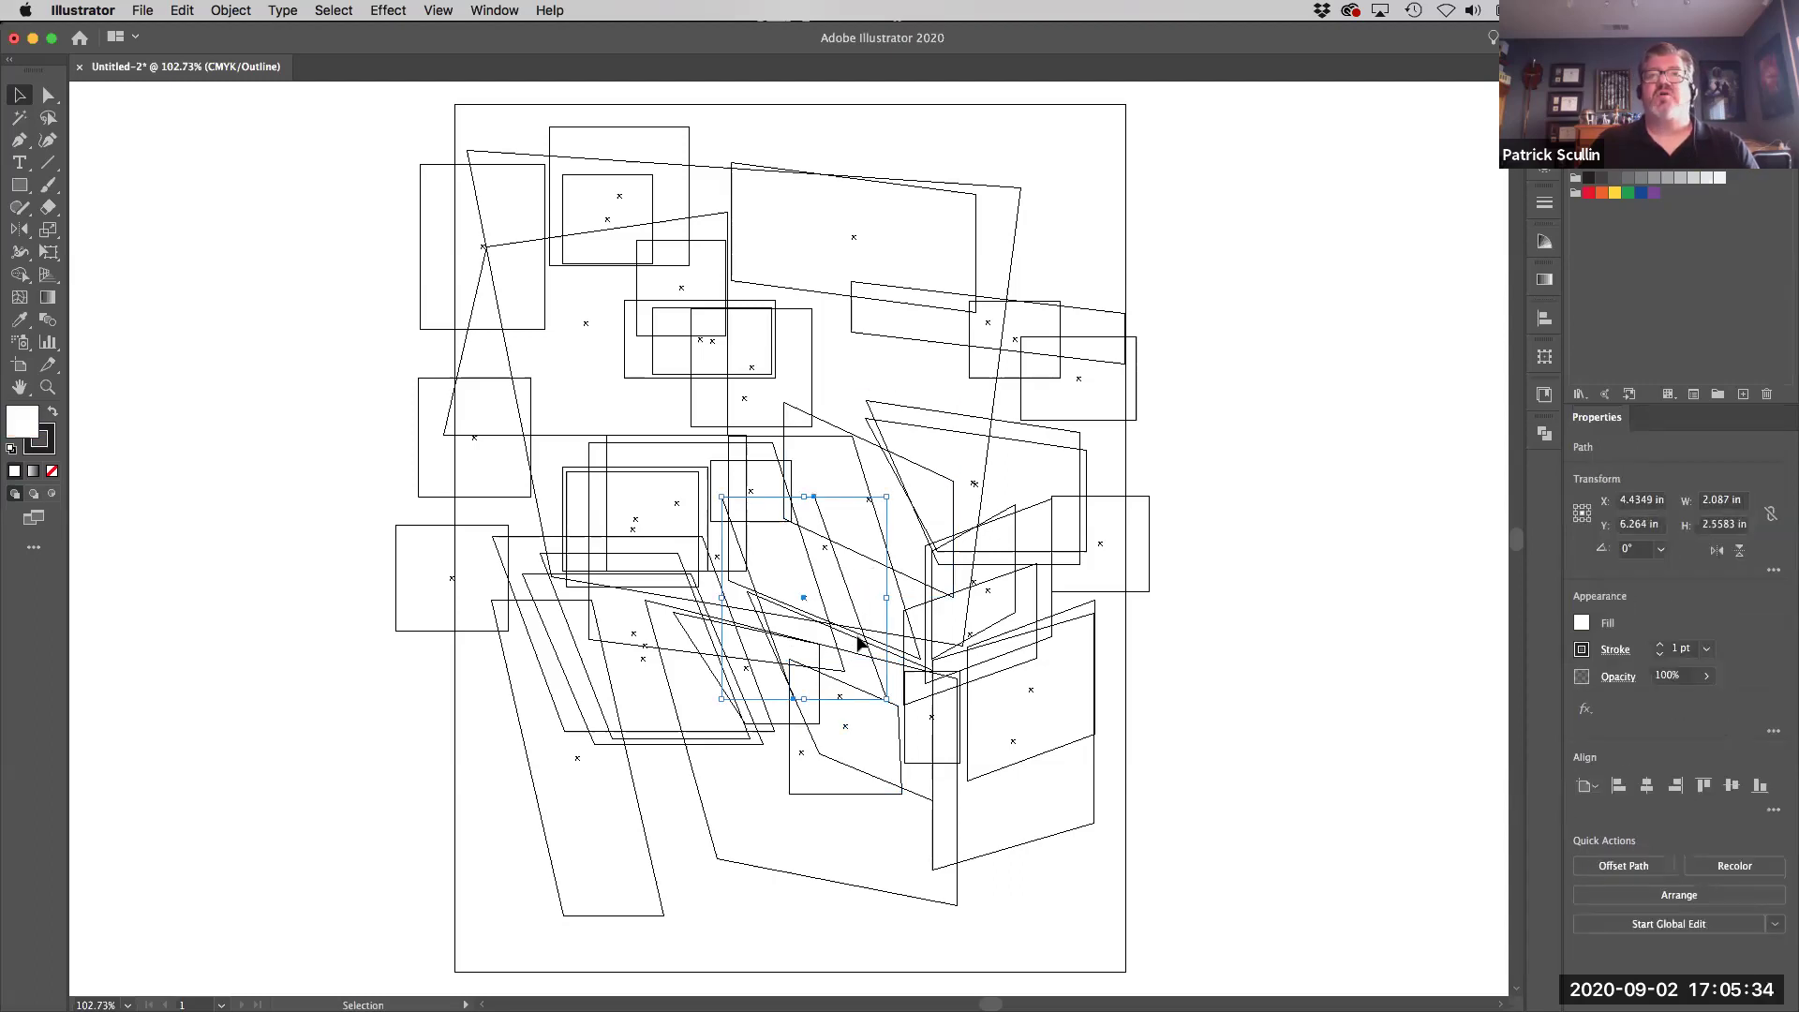
left_click(975, 741)
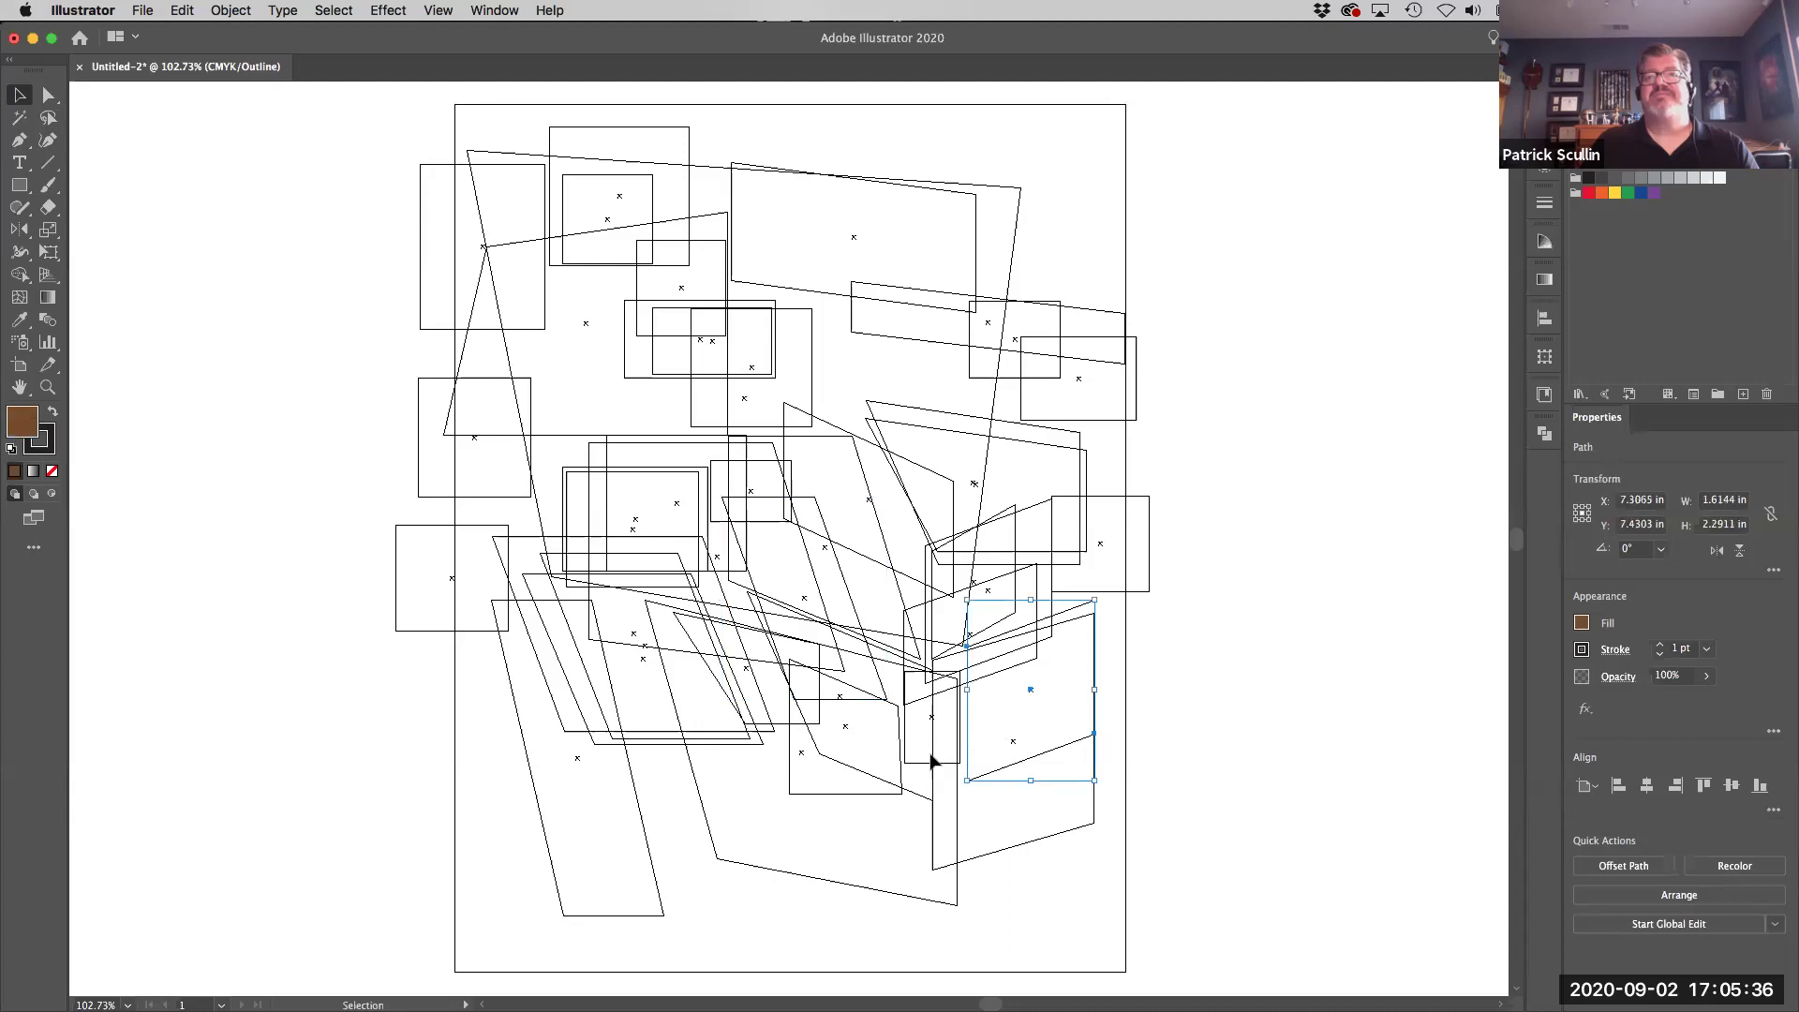
left_click(919, 765)
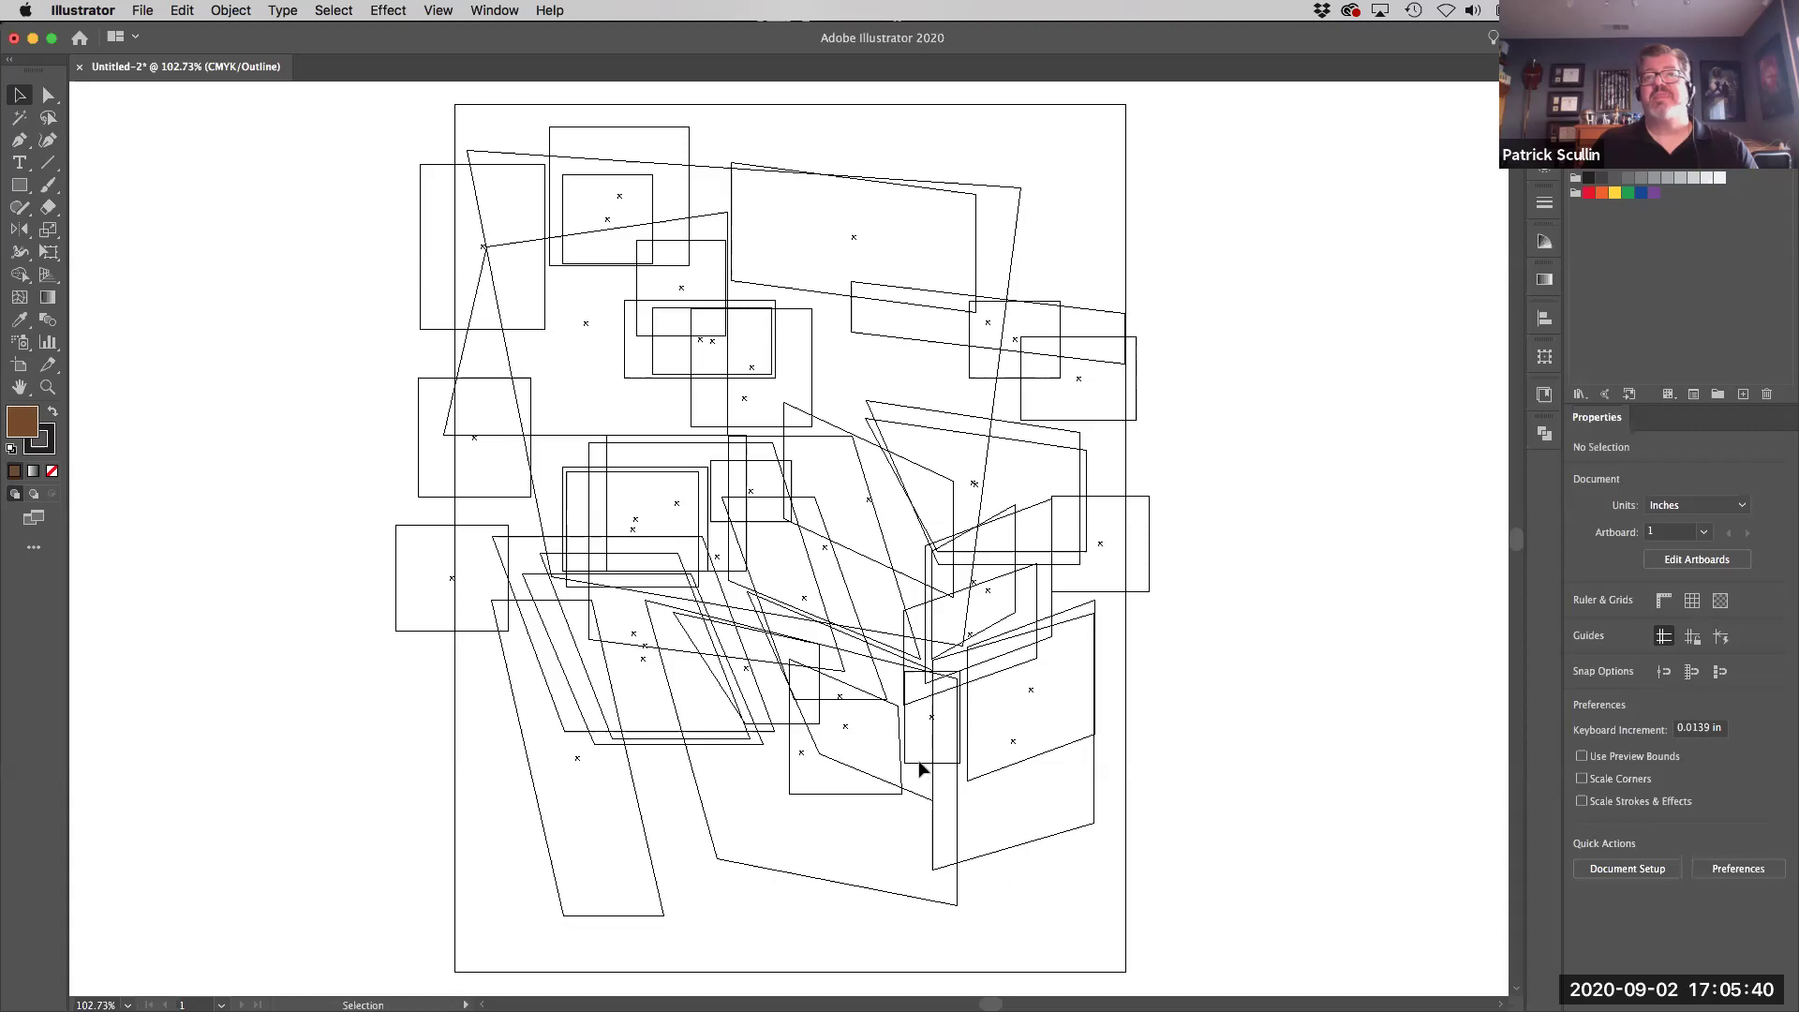
left_click(919, 764)
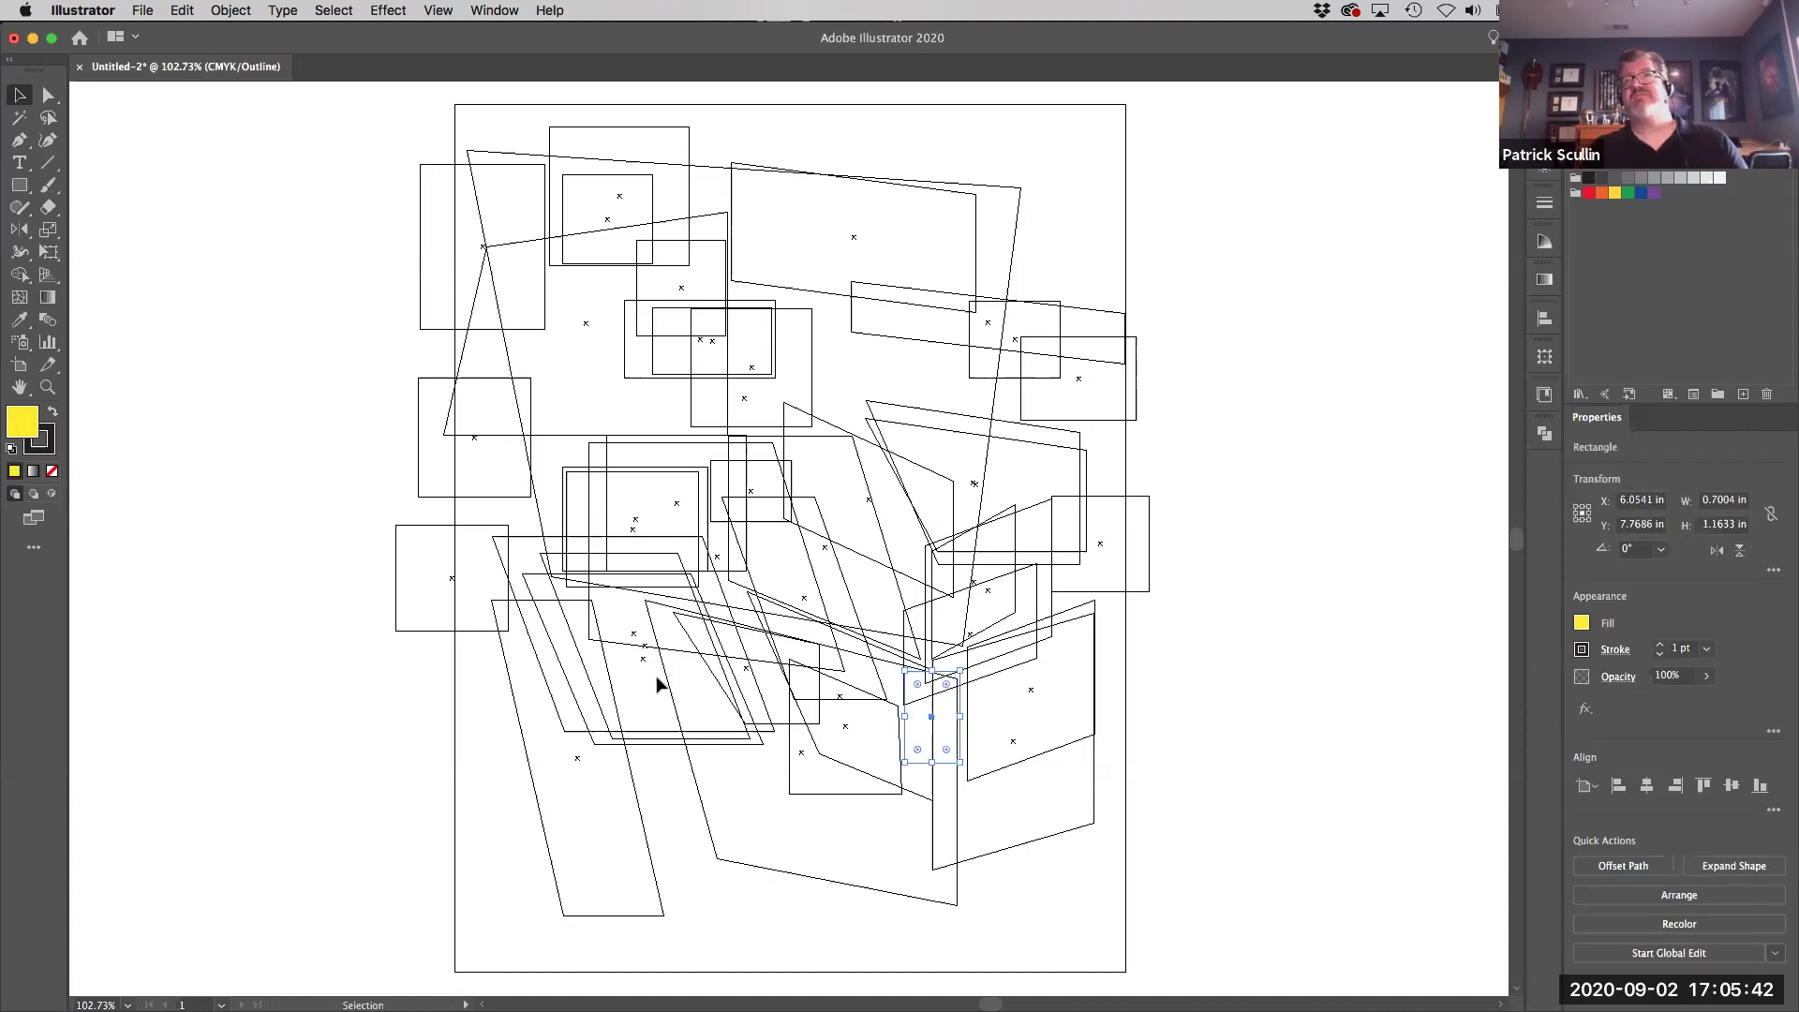
Step: Return to Preview and bring the small yellow rectangle to the front
left_click(441, 11)
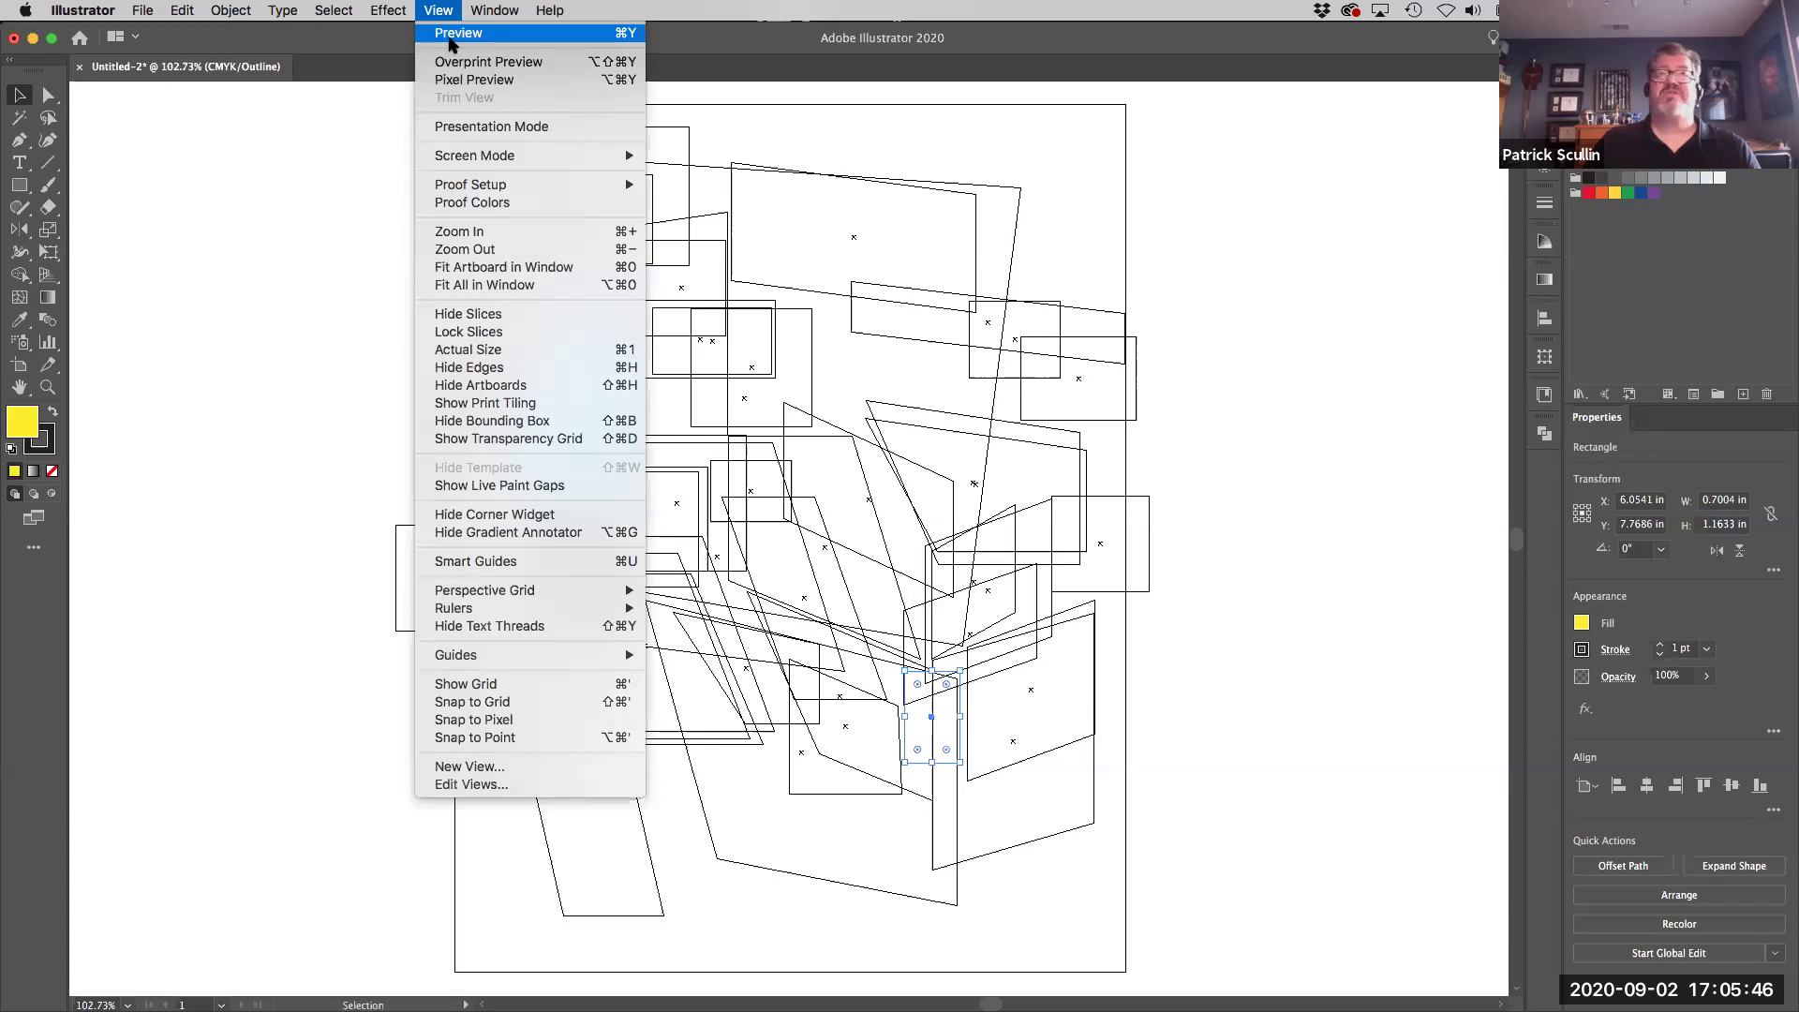
left_click(452, 38)
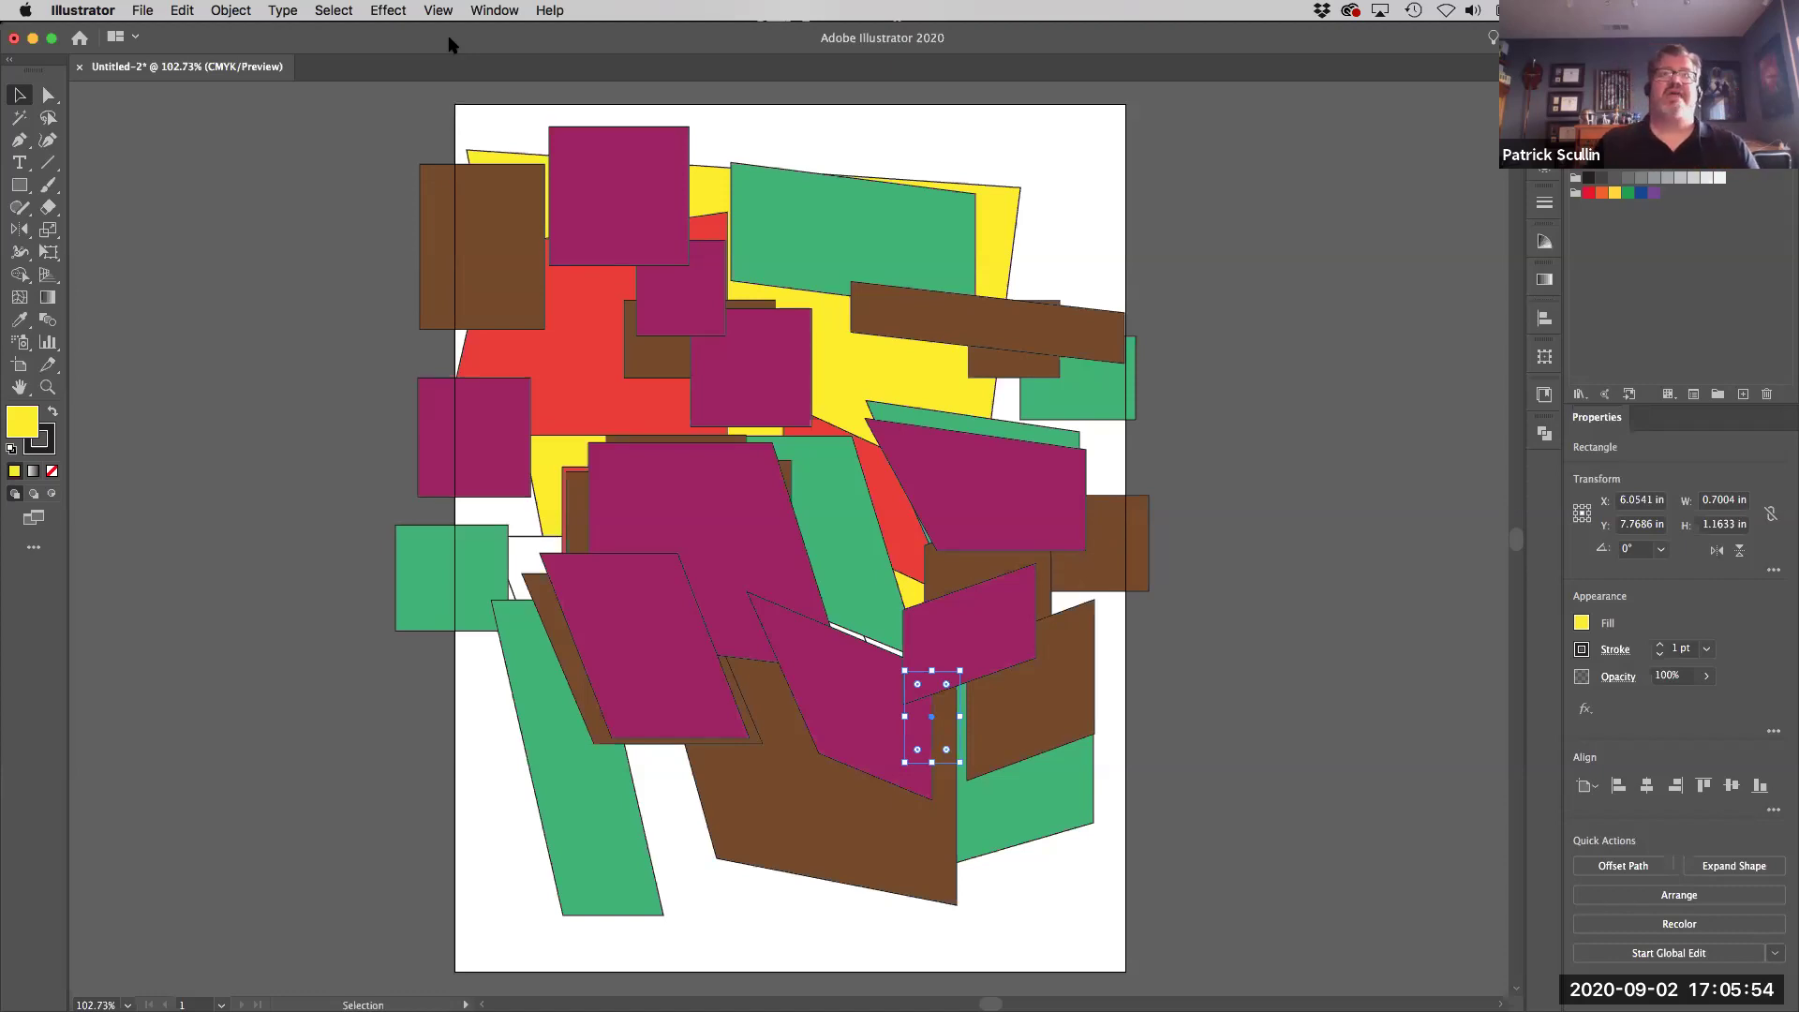
left_click(249, 9)
mouse_move(253, 56)
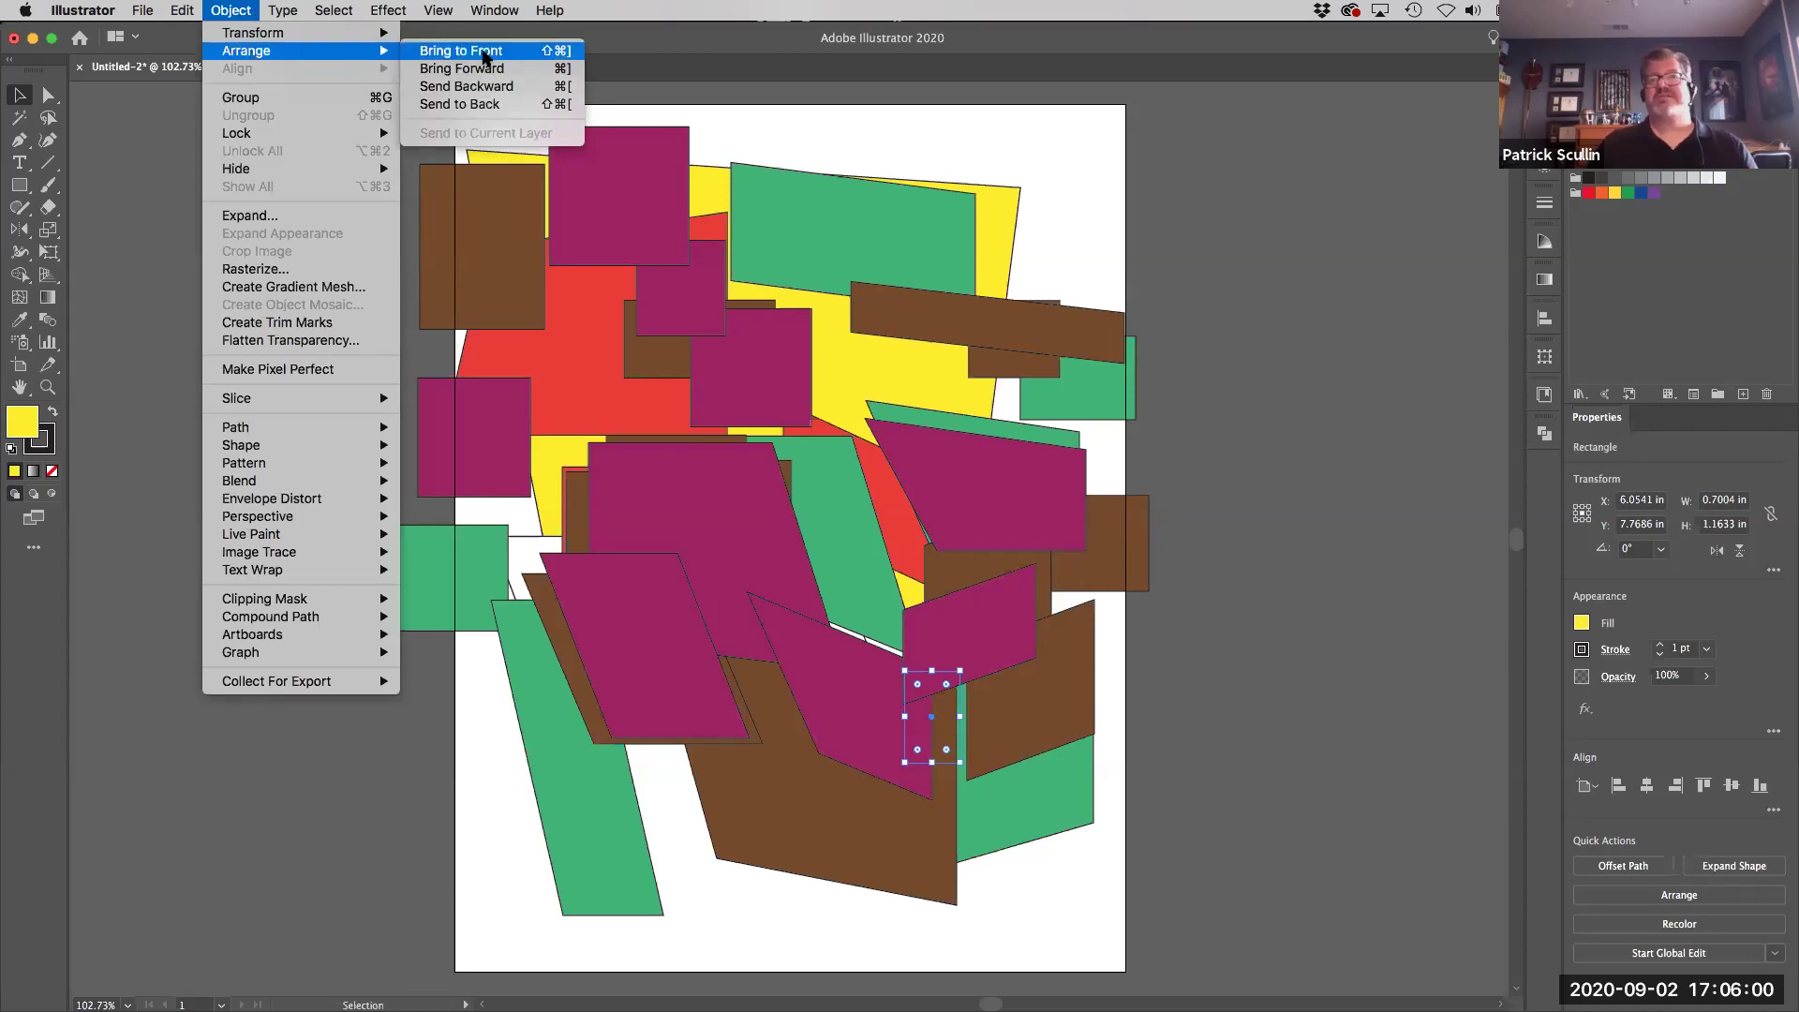
left_click(485, 53)
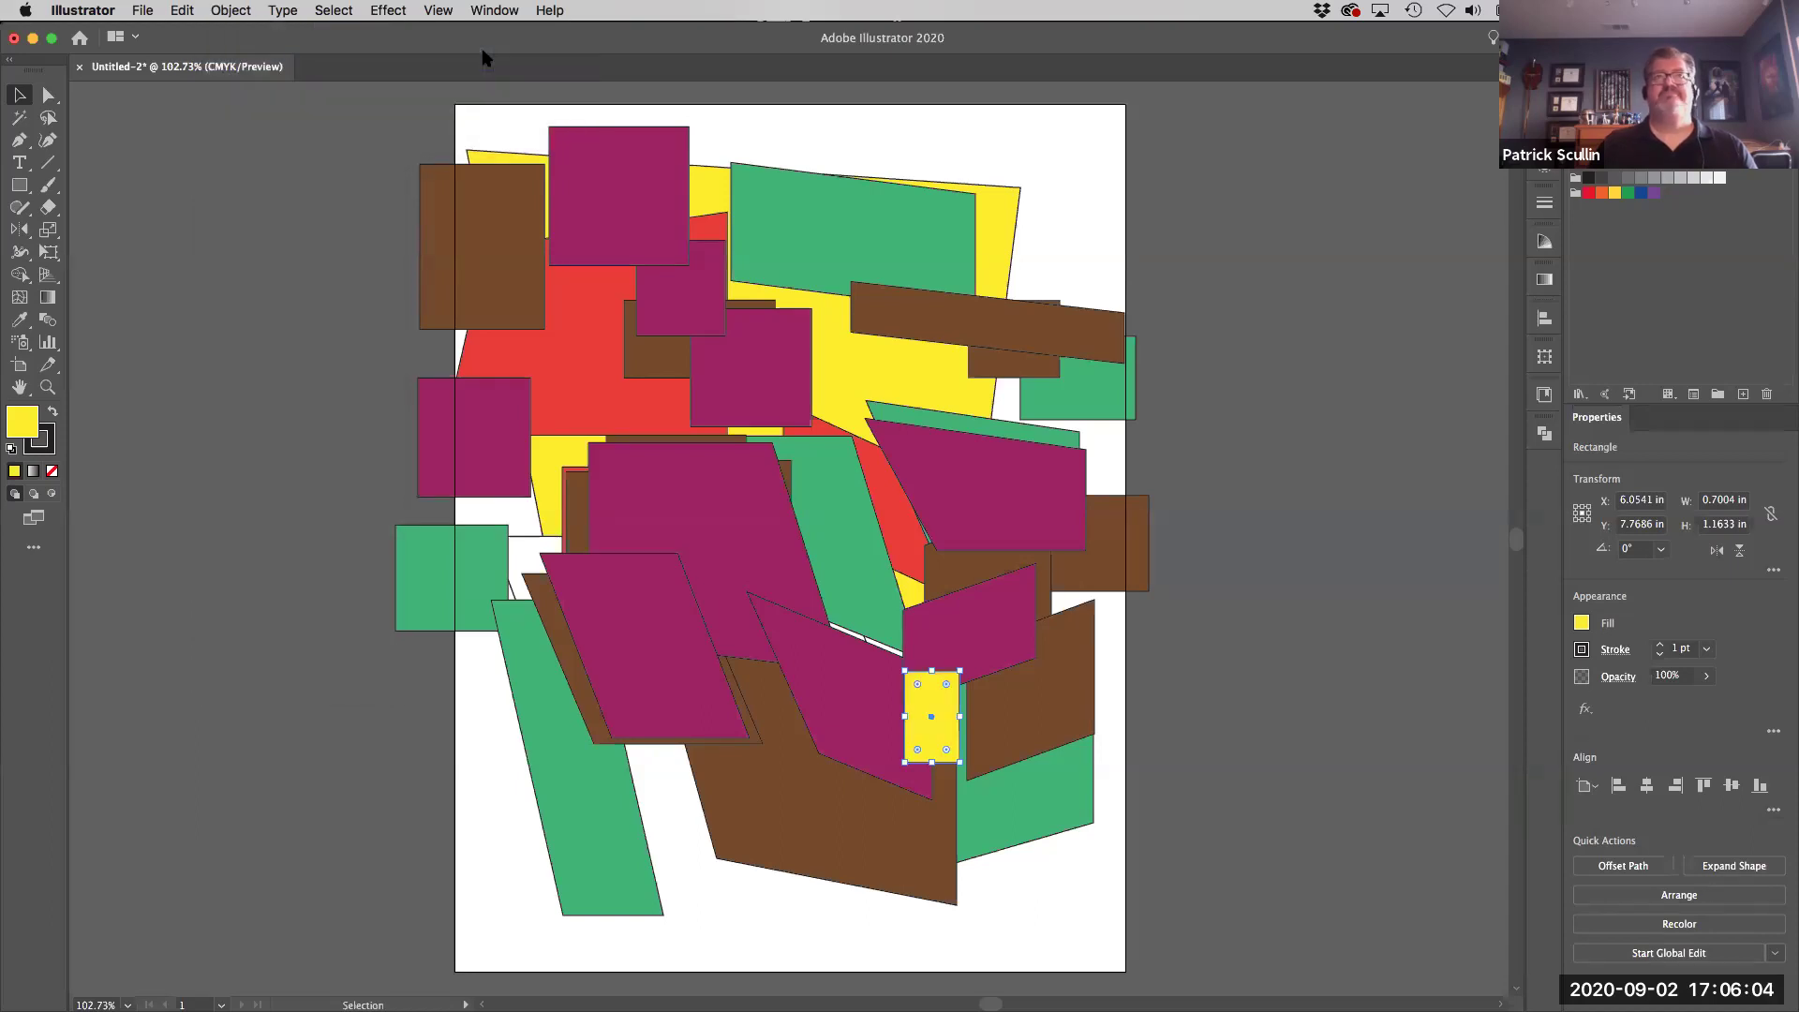
left_click(239, 13)
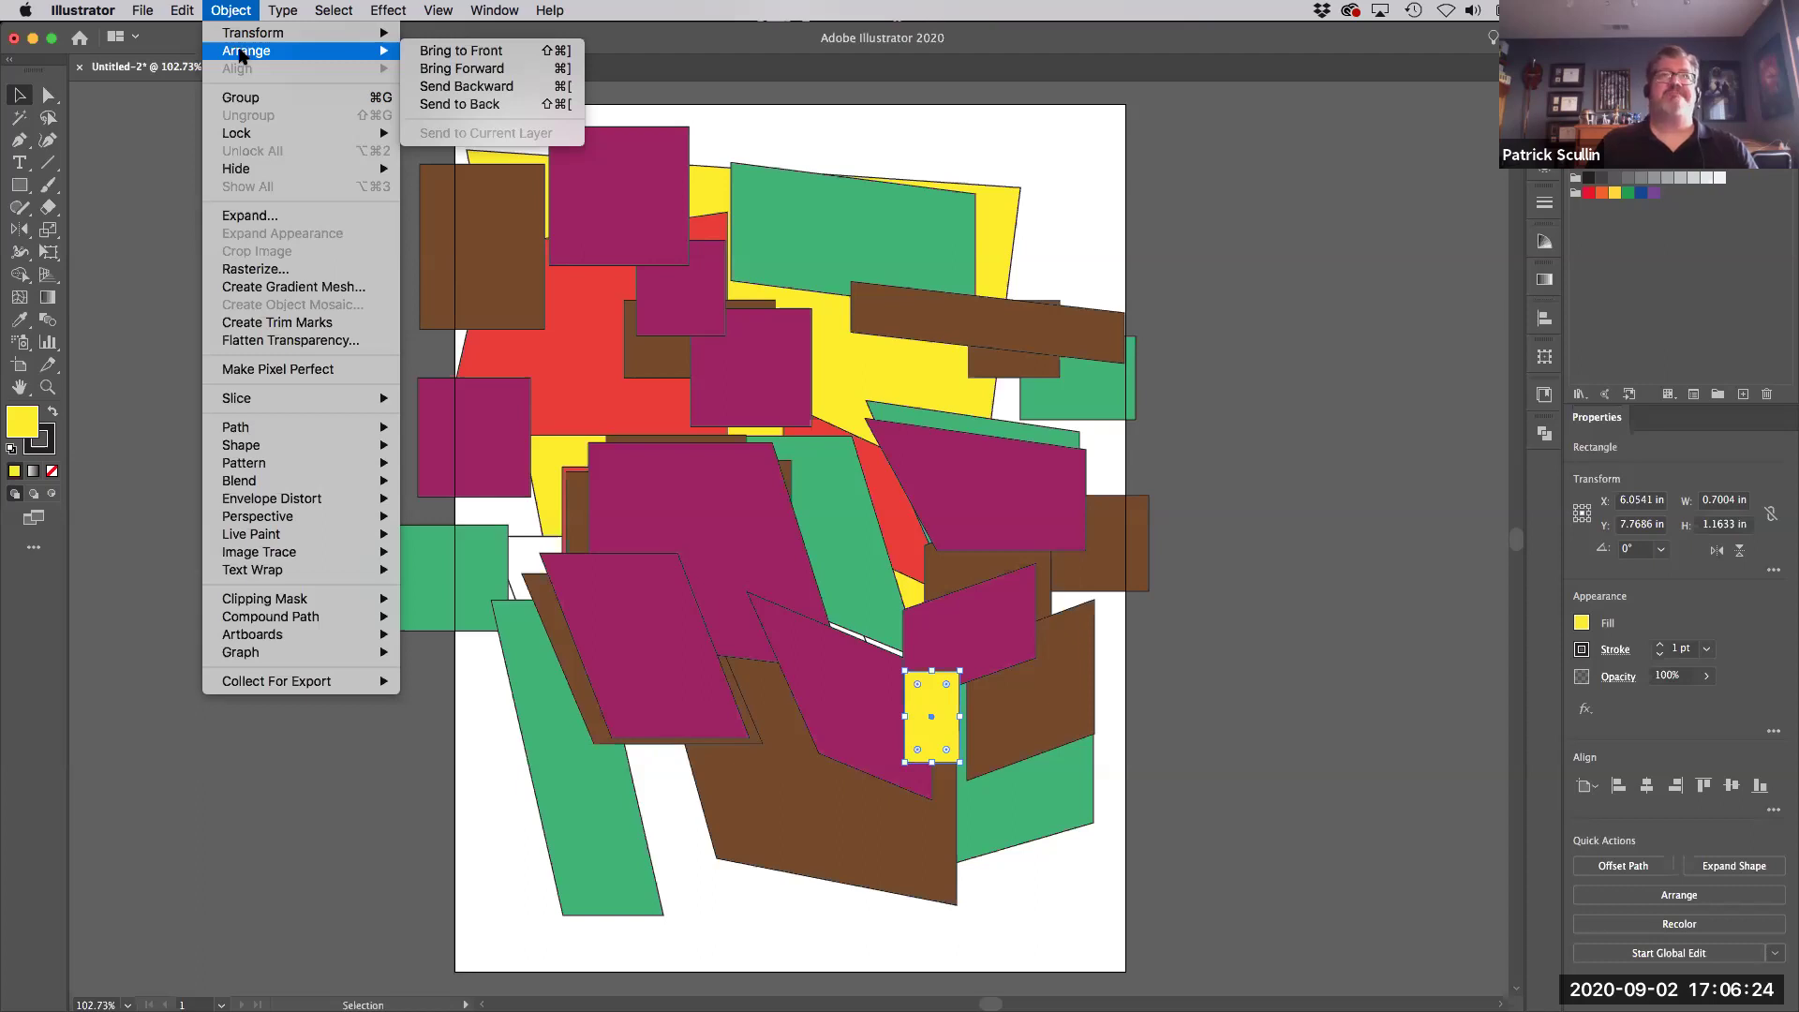
left_click(647, 64)
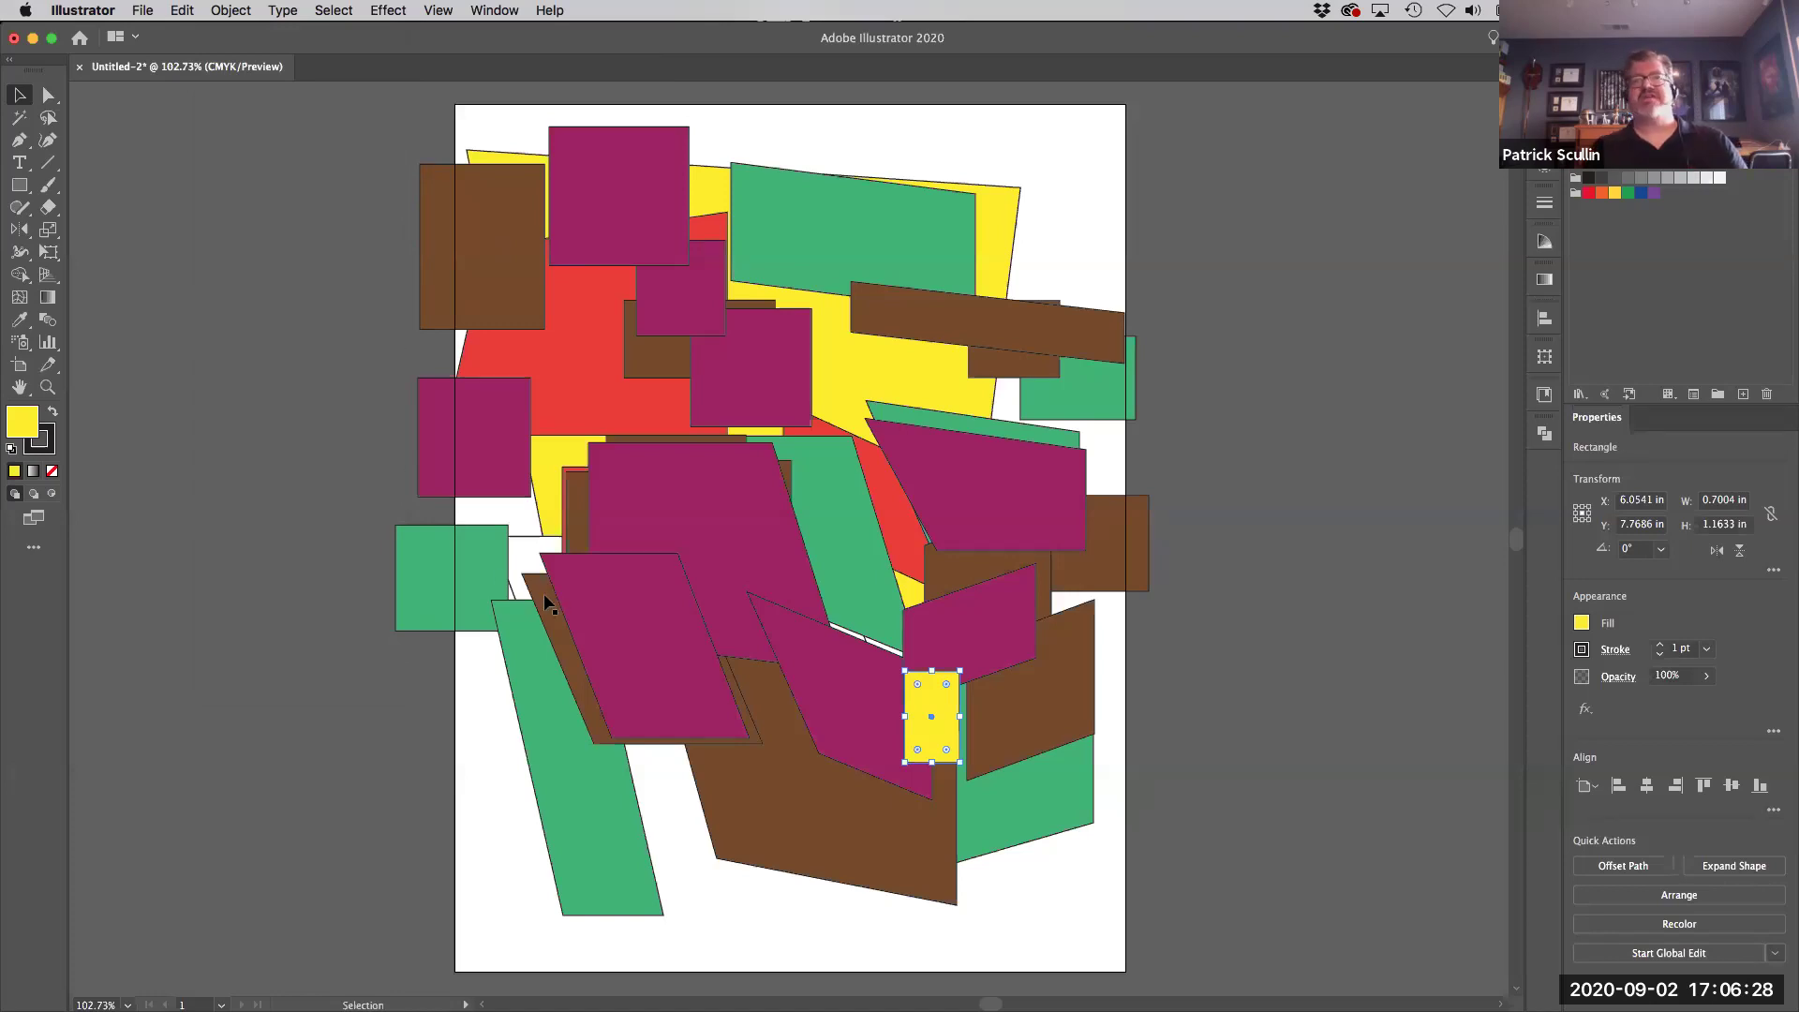
Step: Enter isolation mode on the magenta square near the top centre
left_click(748, 525)
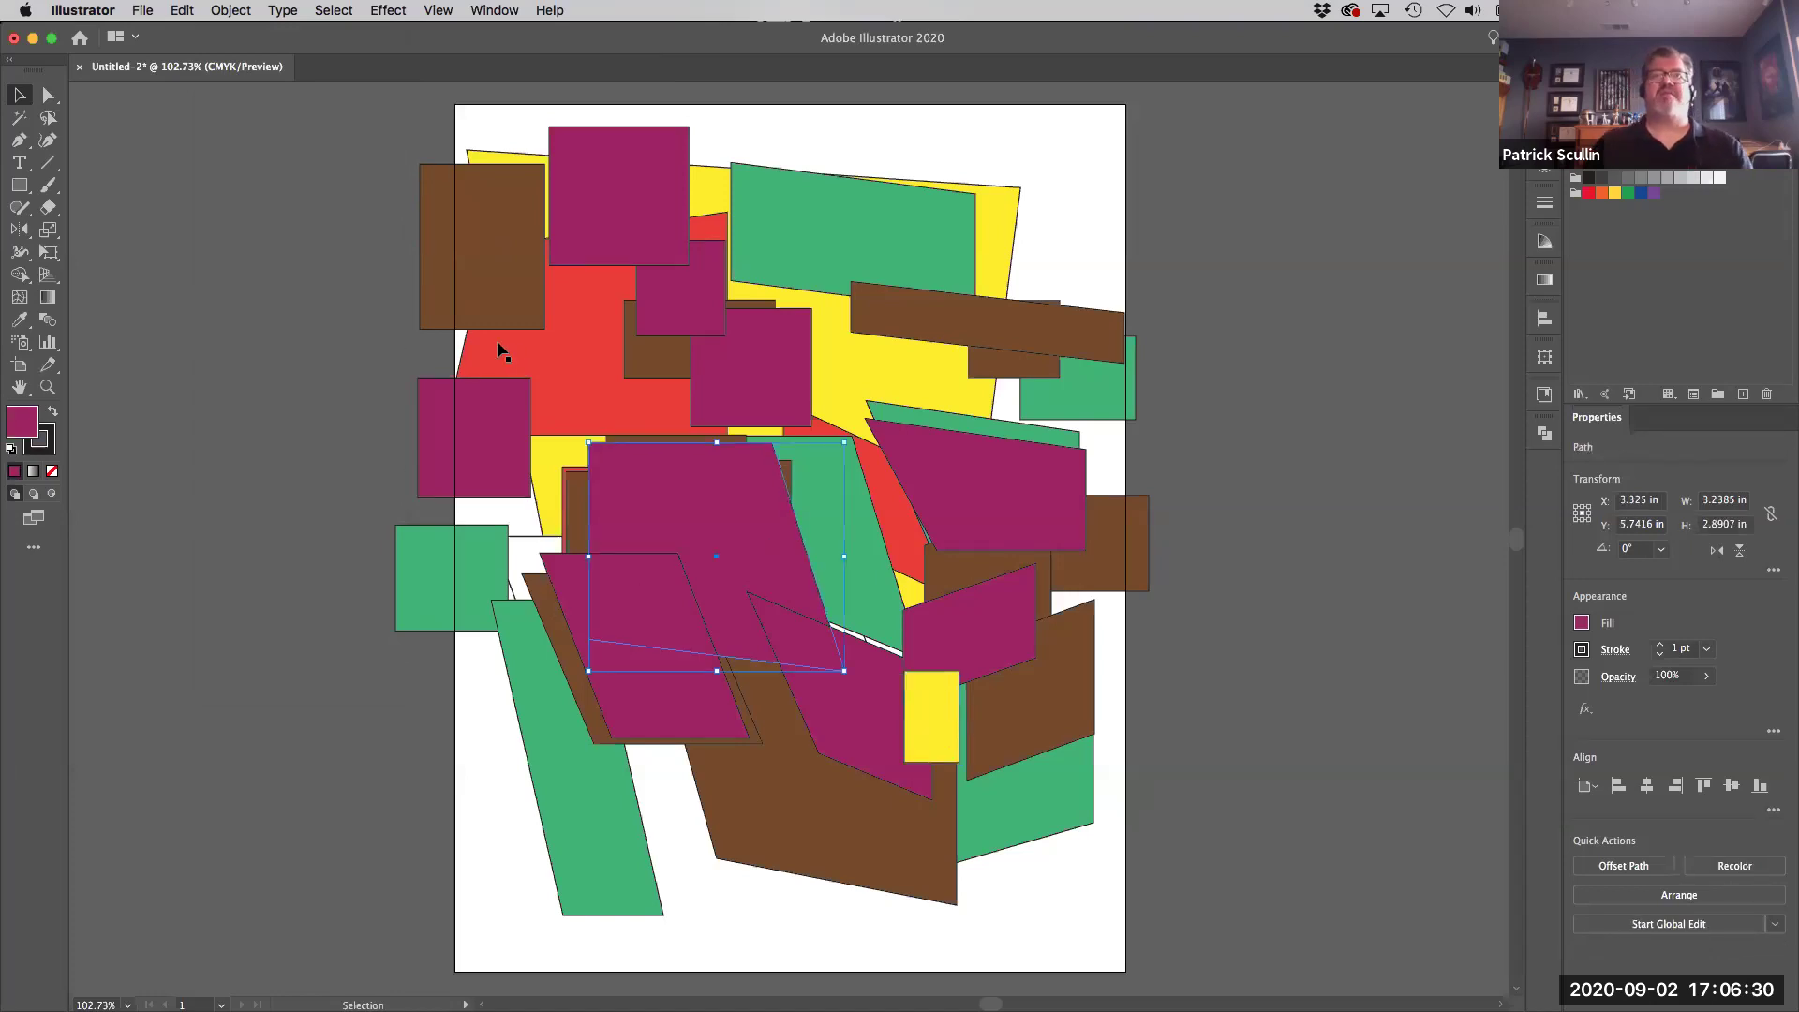
left_click(500, 301)
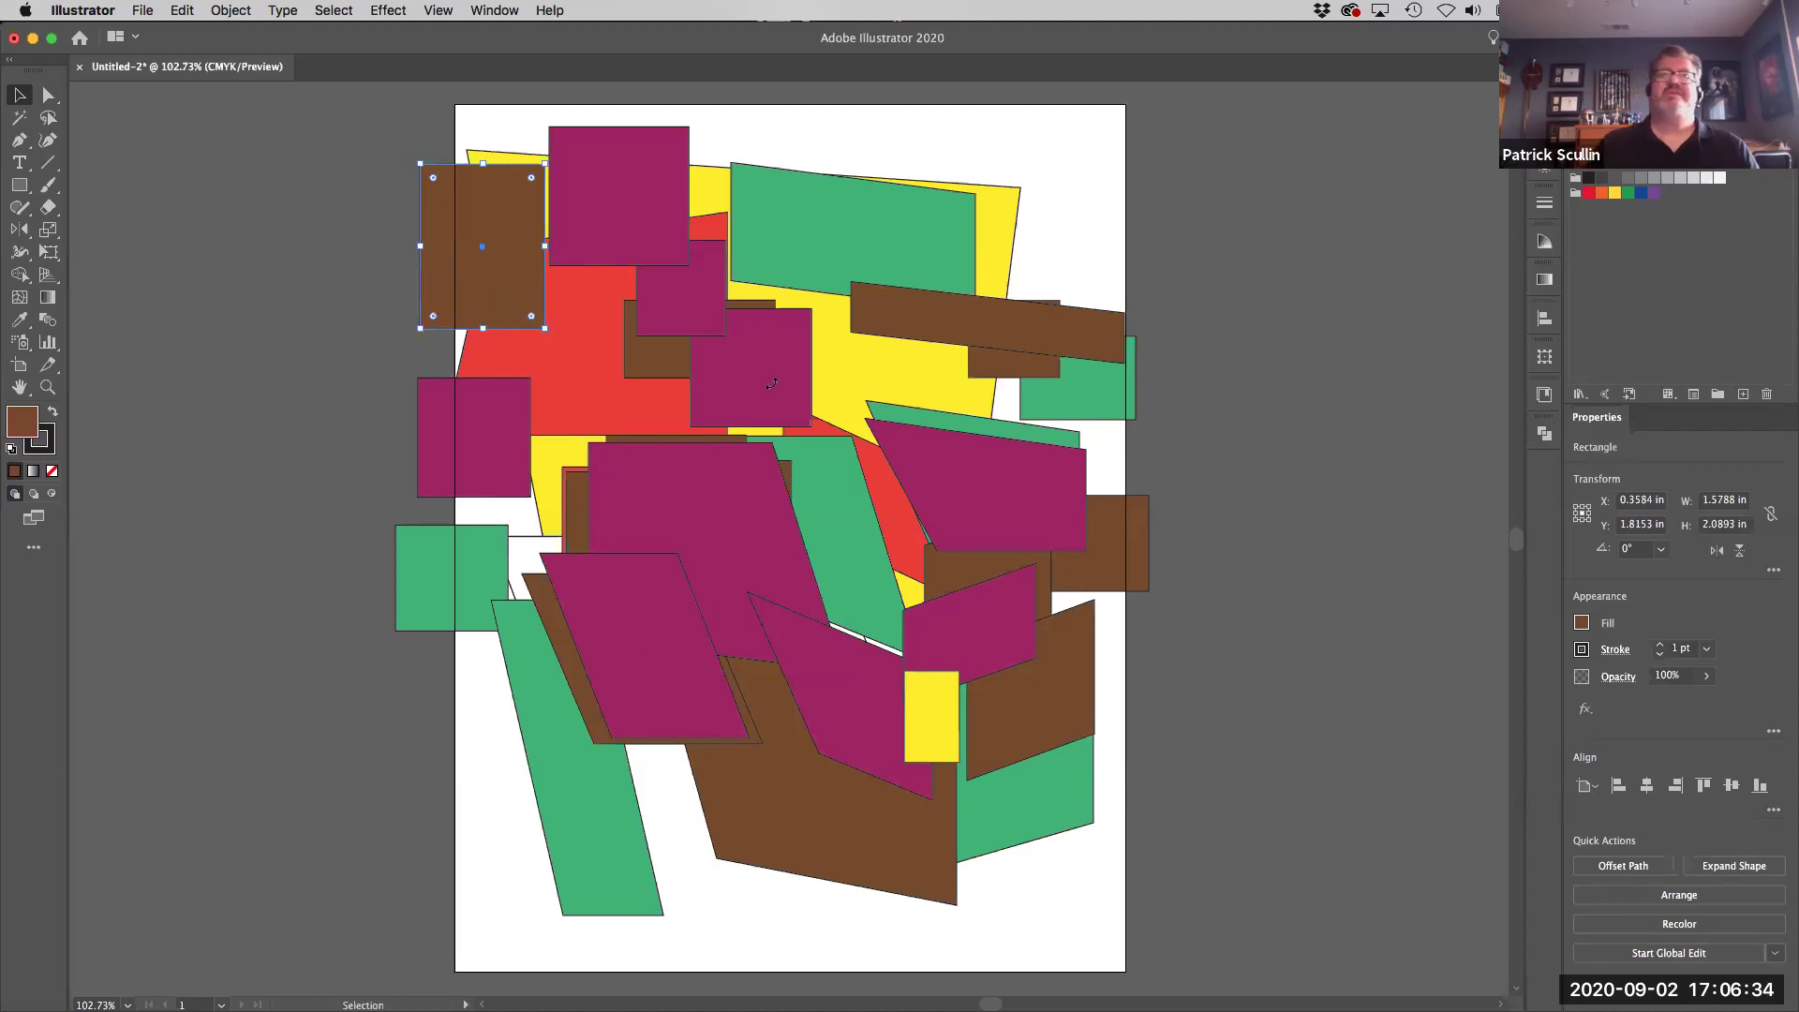
left_click(313, 280)
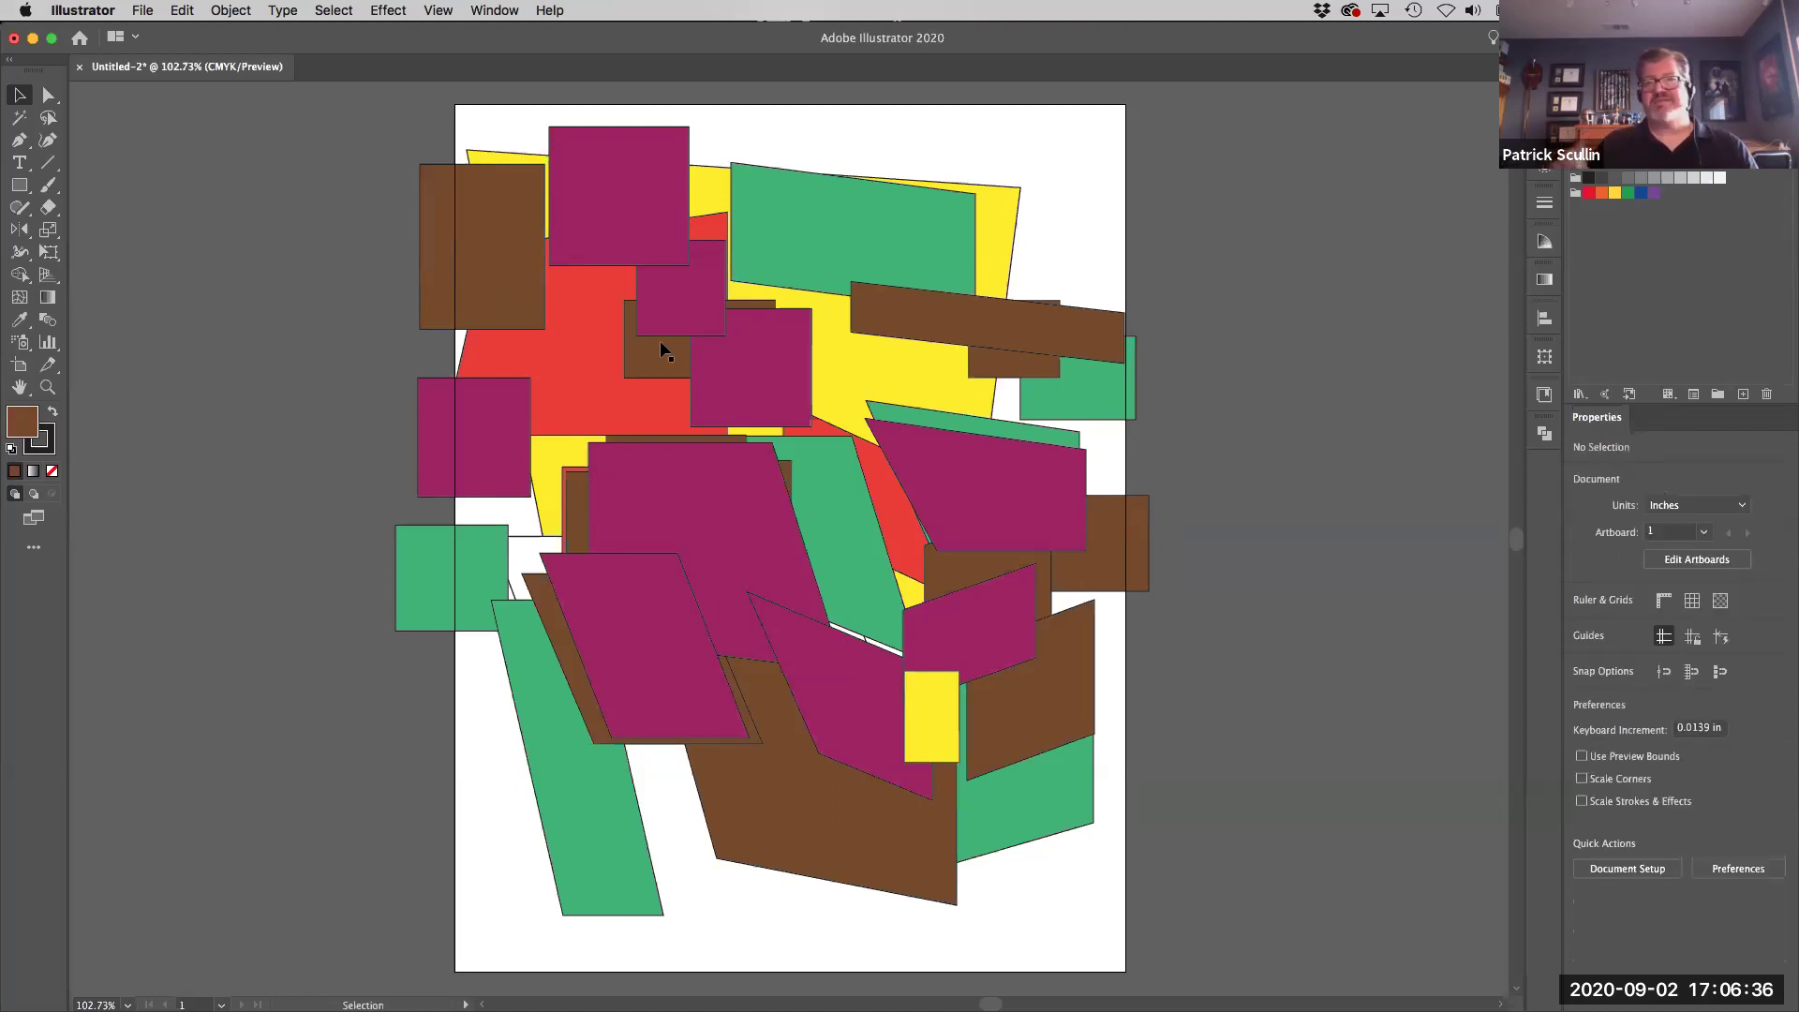
double_click(761, 373)
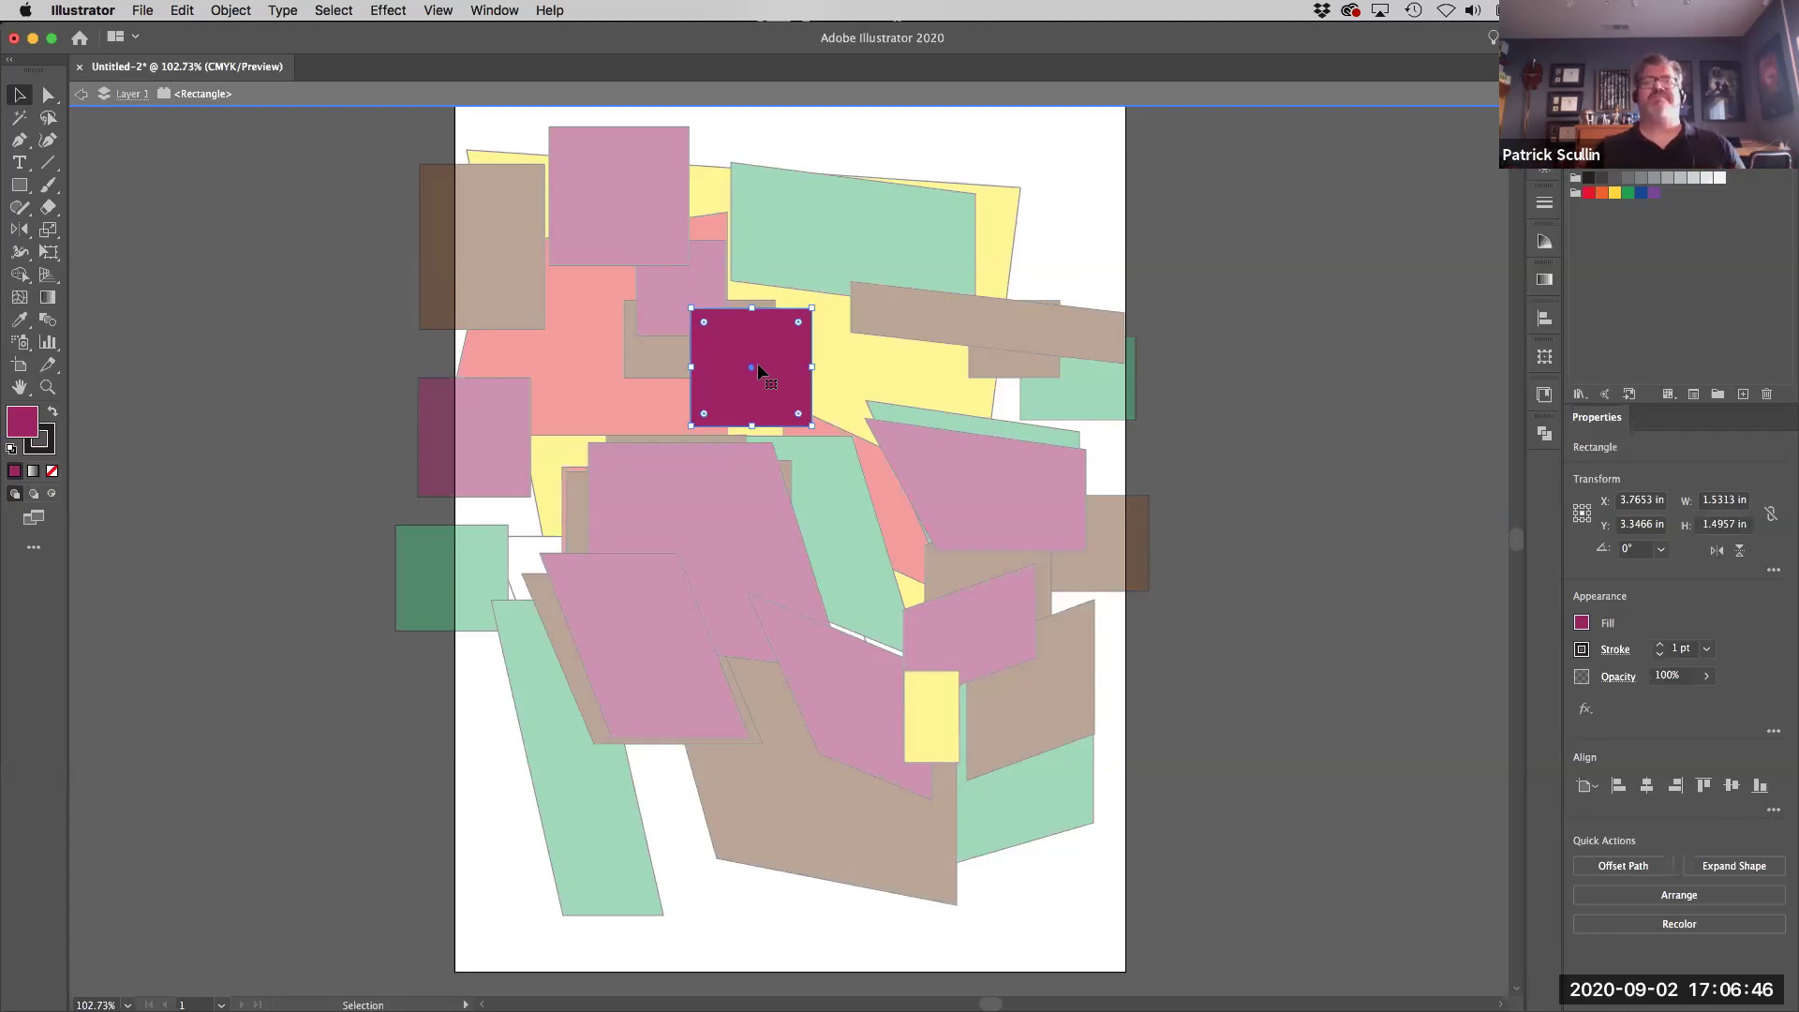
Step: Nudge the isolated square, undo the last move, and select its top-right anchor
left_click_drag(759, 371, 797, 399)
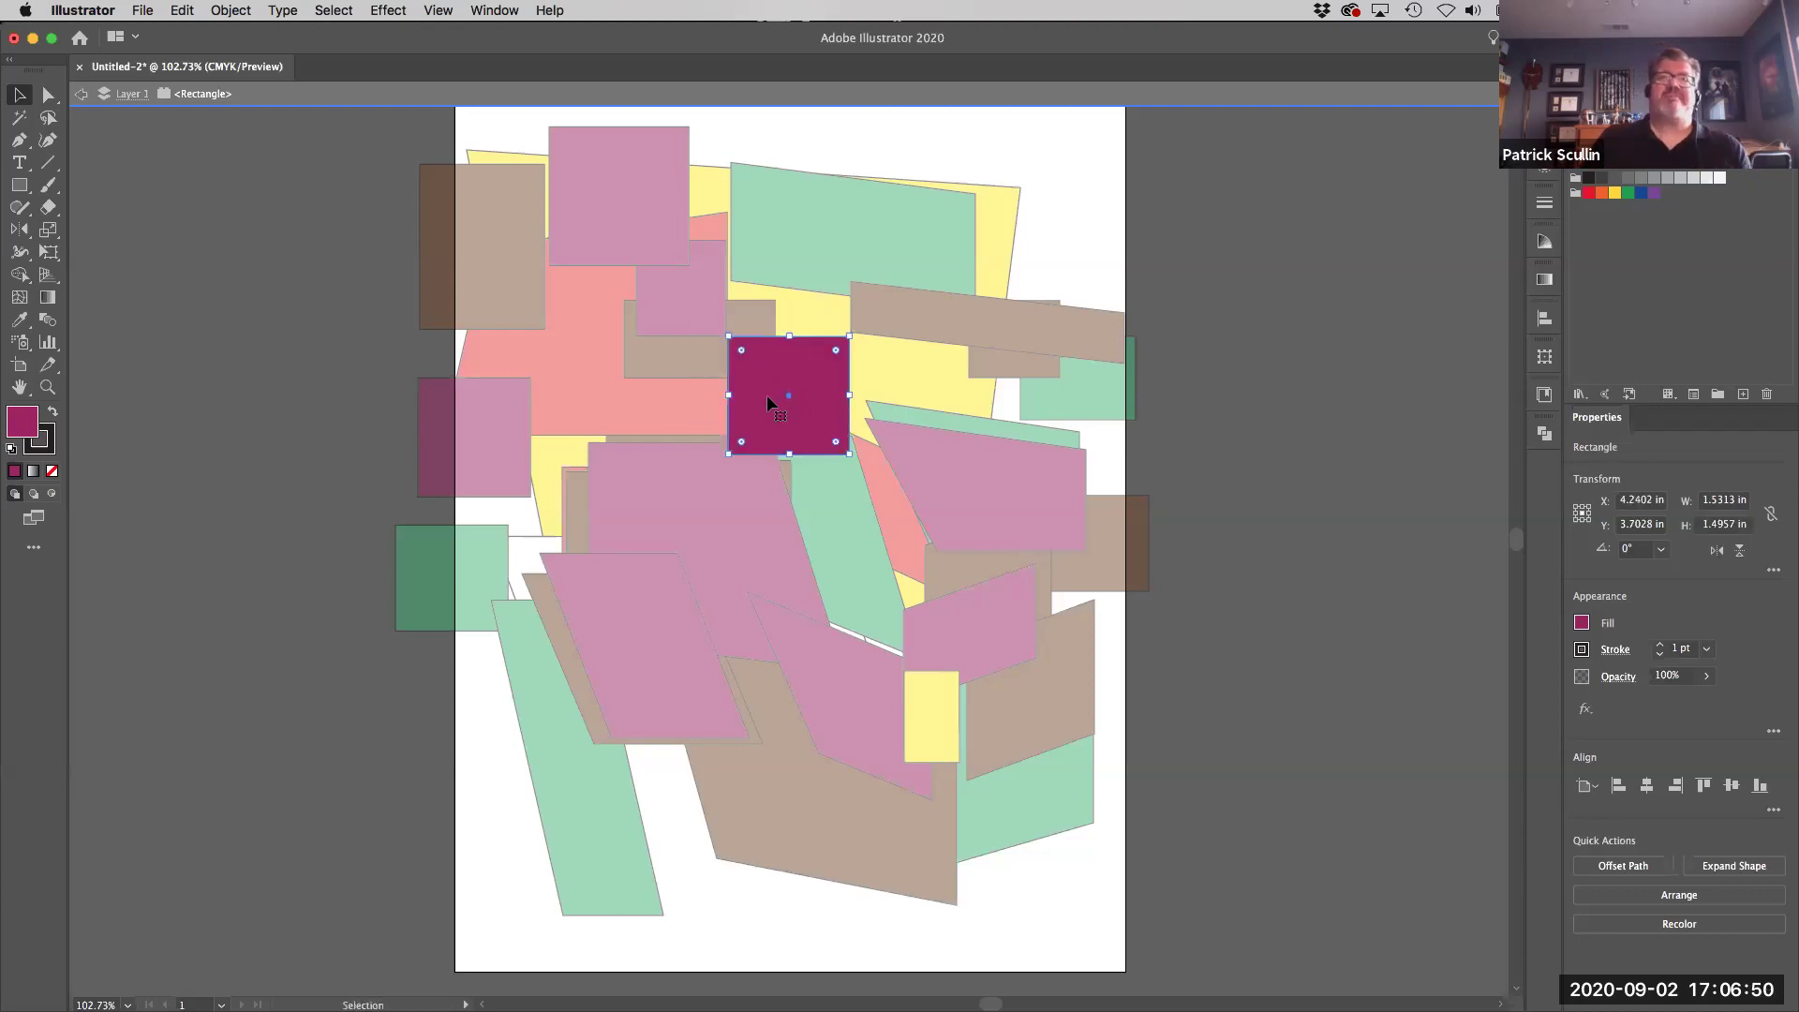
left_click_drag(767, 395, 742, 362)
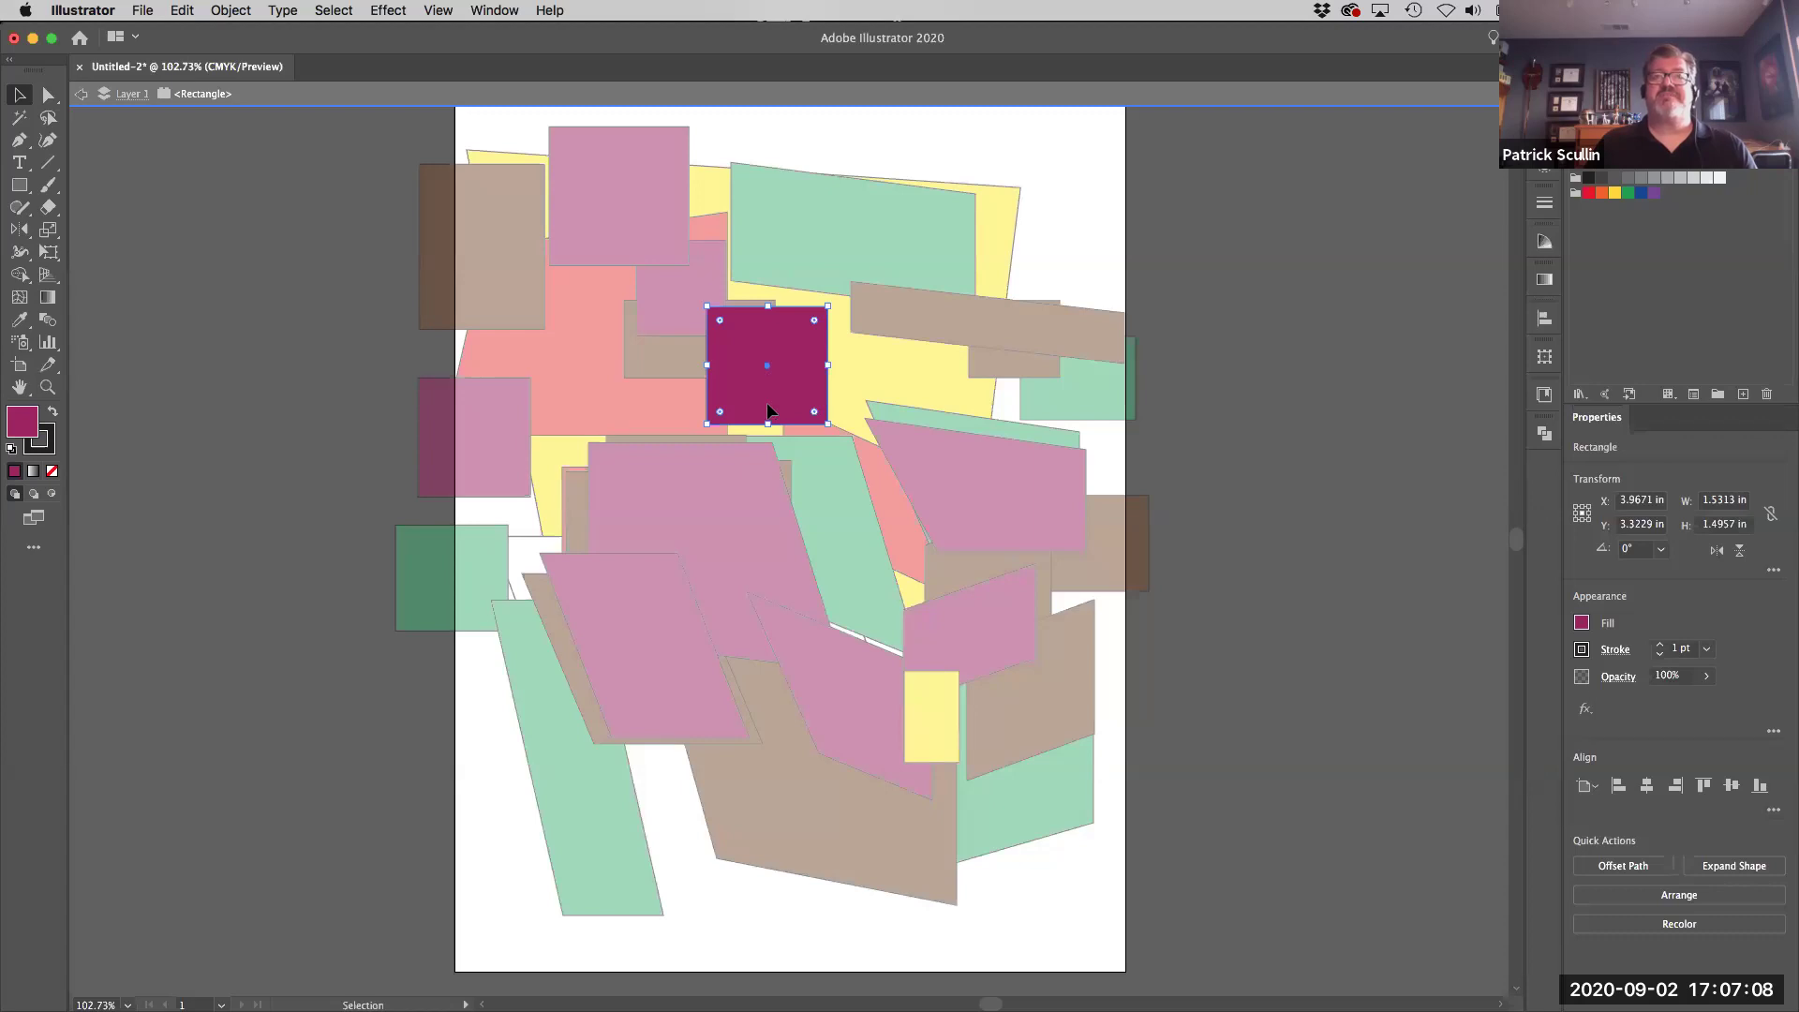
left_click_drag(767, 402, 742, 373)
key("super+z")
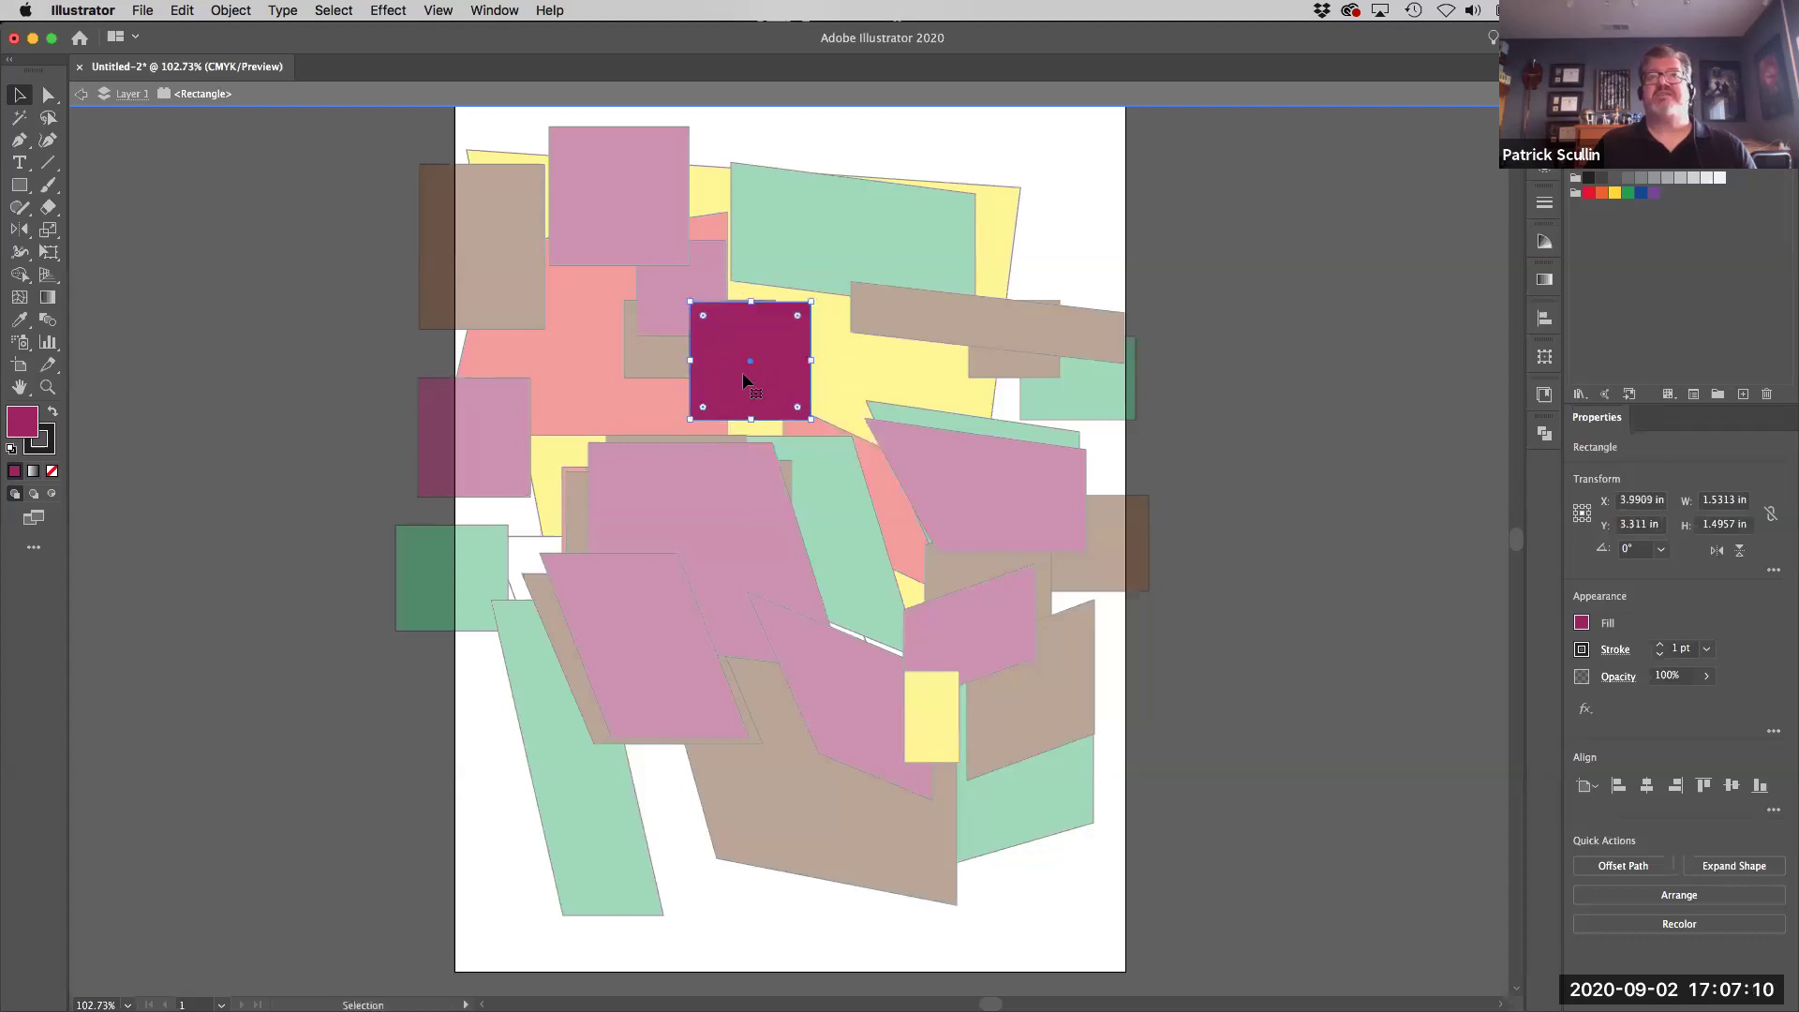
left_click(48, 95)
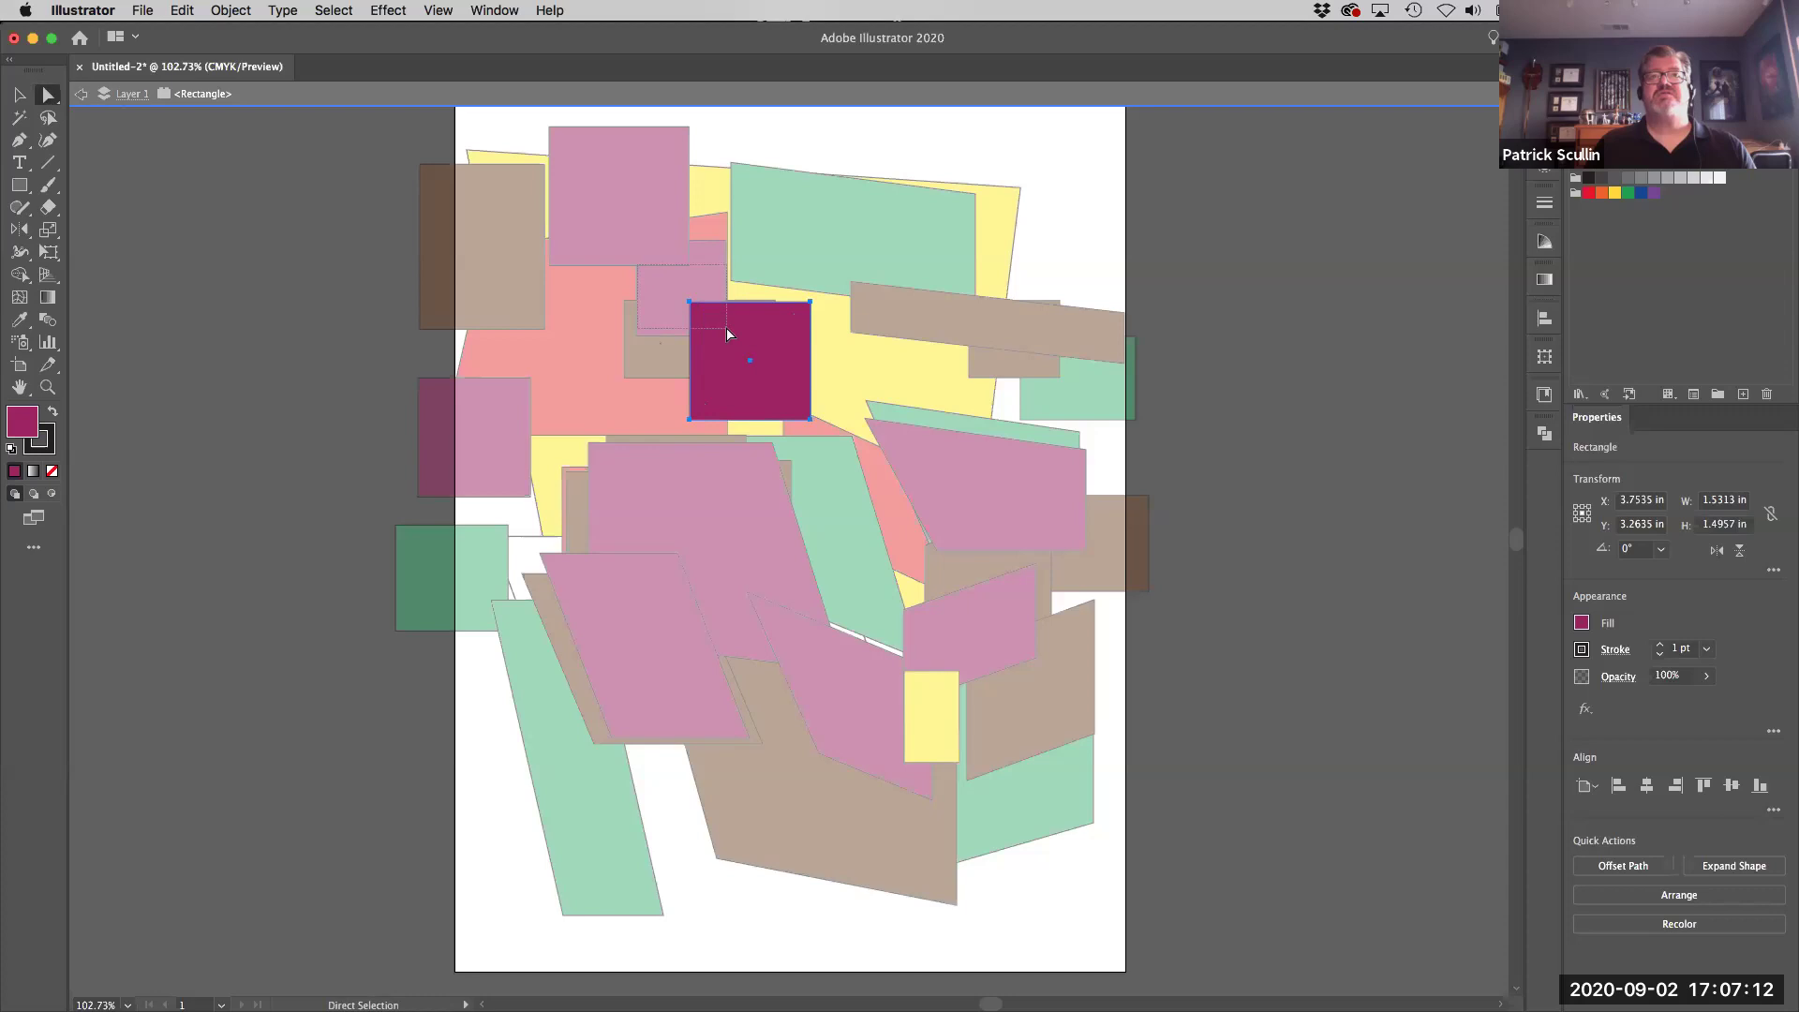
left_click(810, 302)
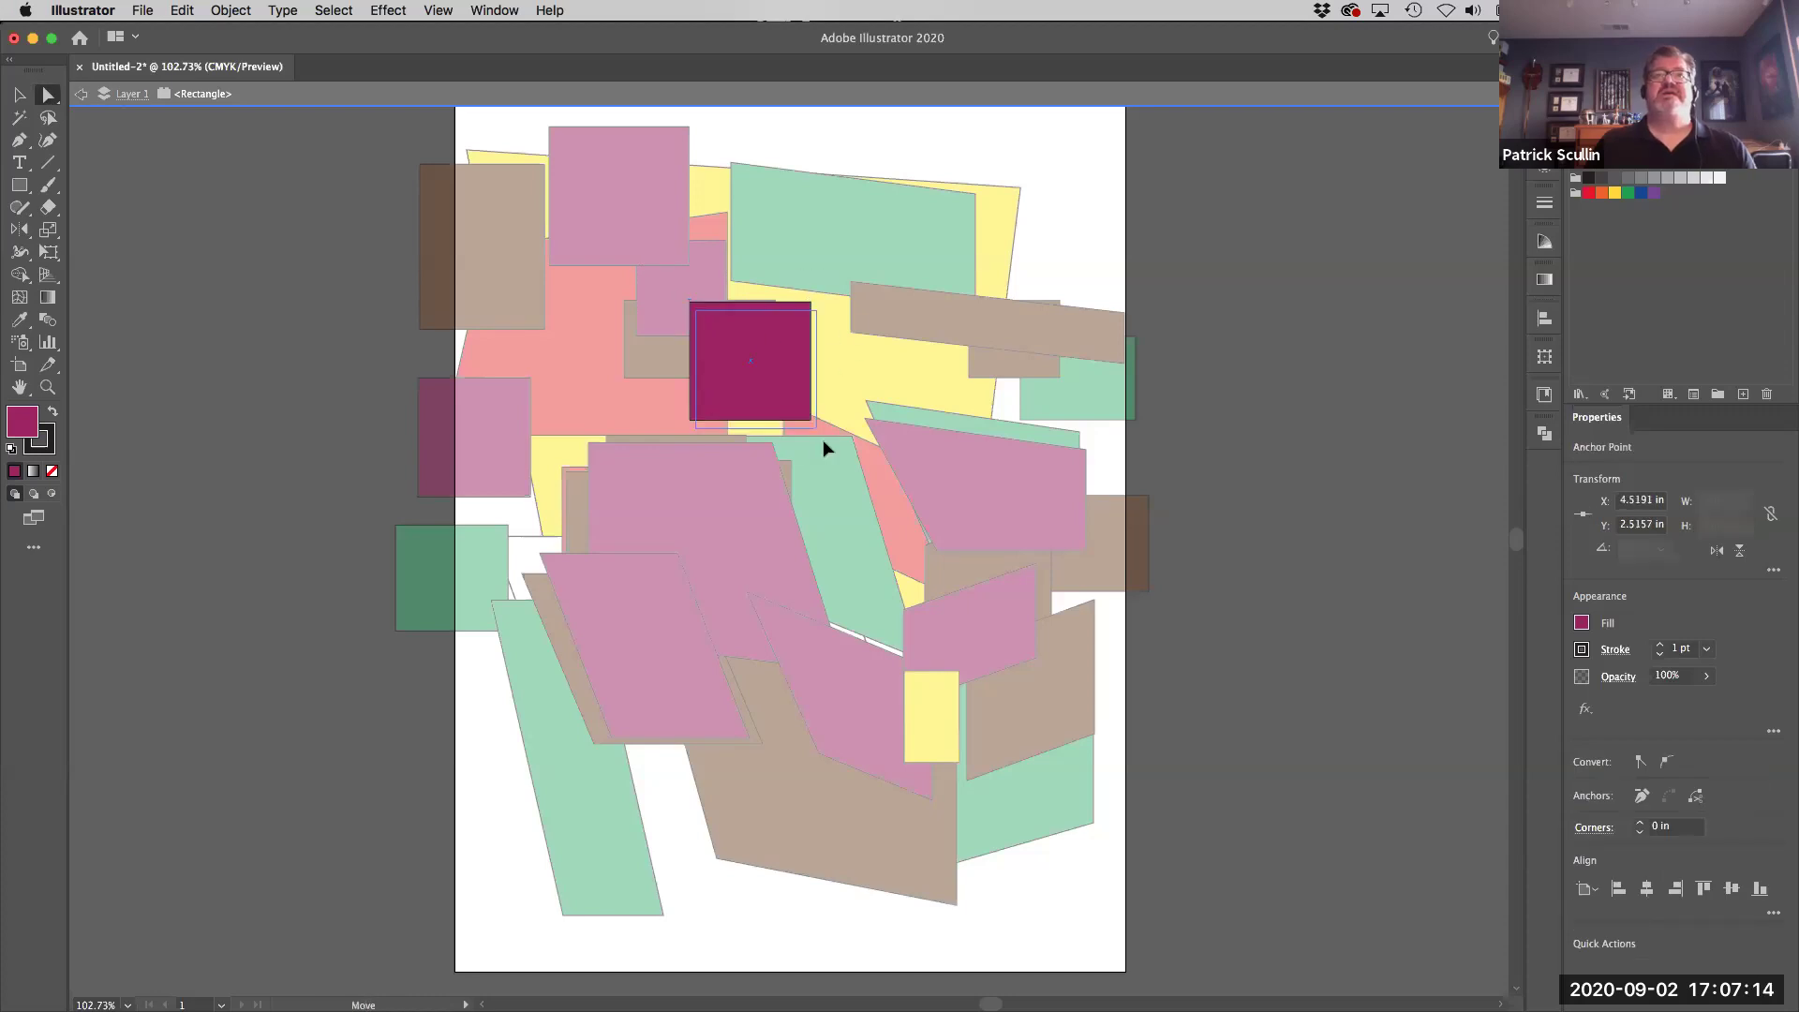
key("super+z")
key("super+z")
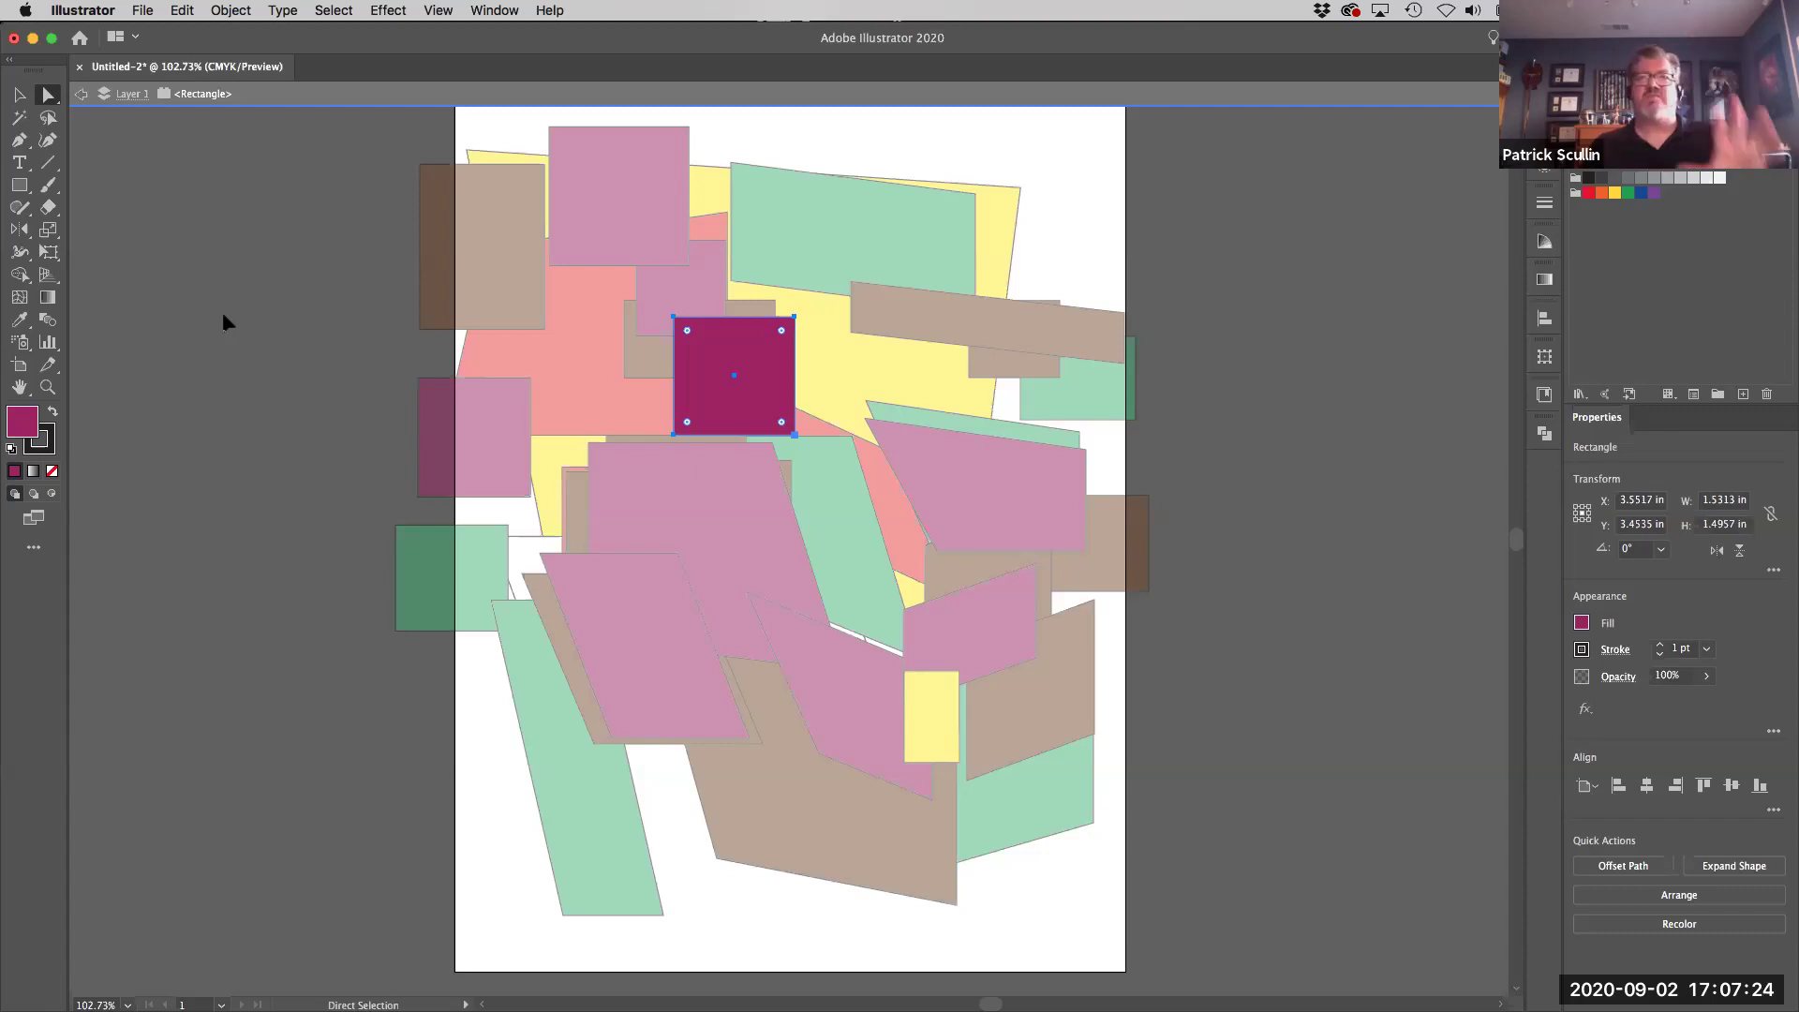
Step: Exit isolation mode and move the magenta square down-right to X 3.9315 in, Y 4.2251 in
double_click(303, 324)
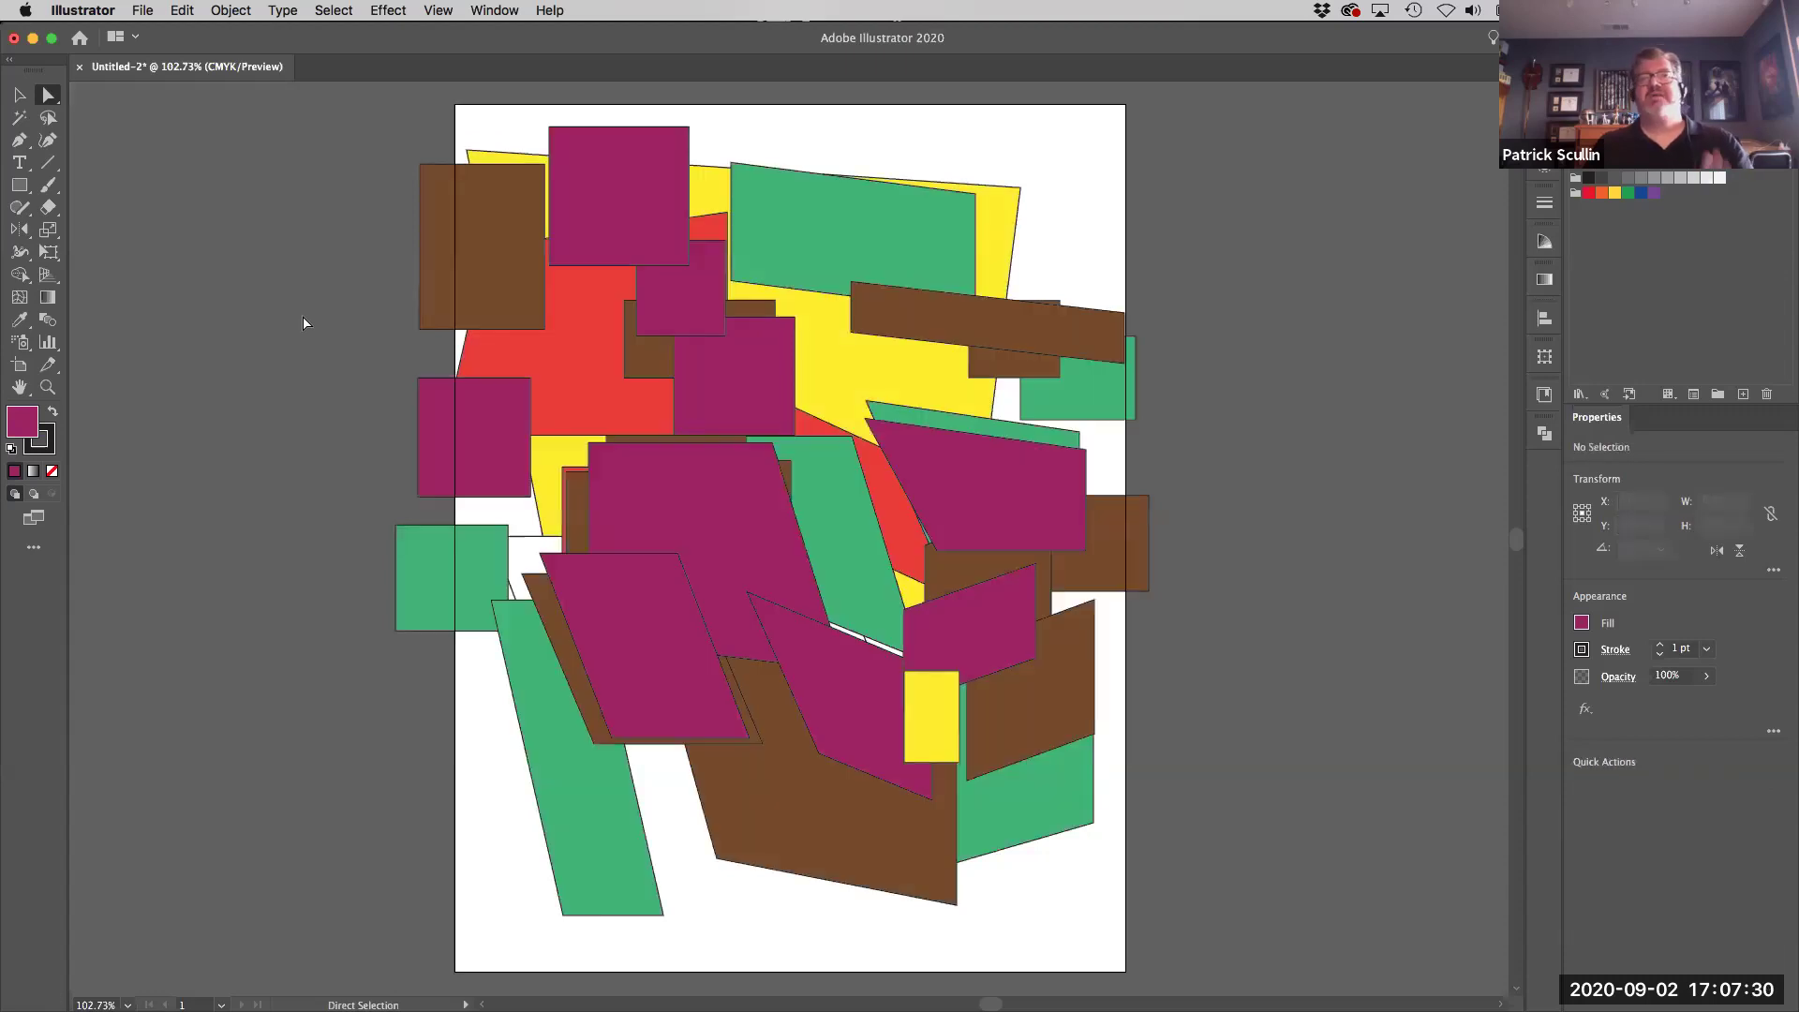
left_click(24, 95)
left_click(740, 399)
left_click_drag(735, 398, 751, 457)
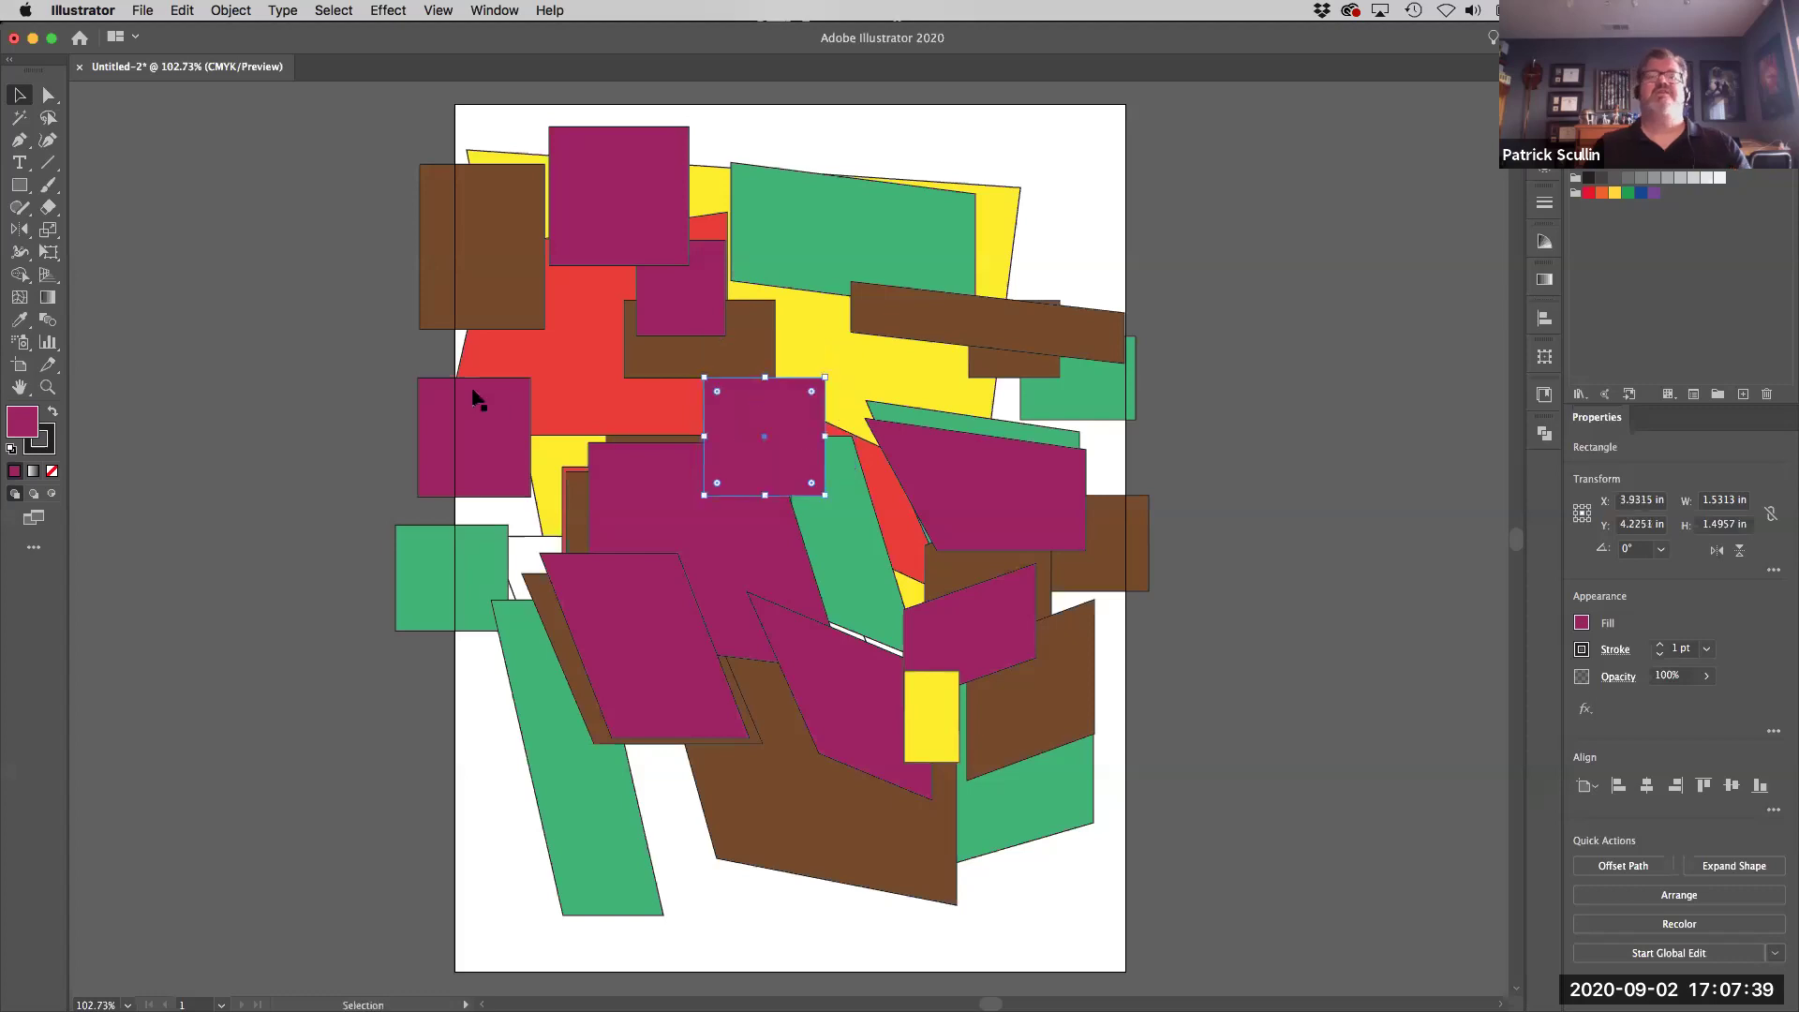
left_click(366, 351)
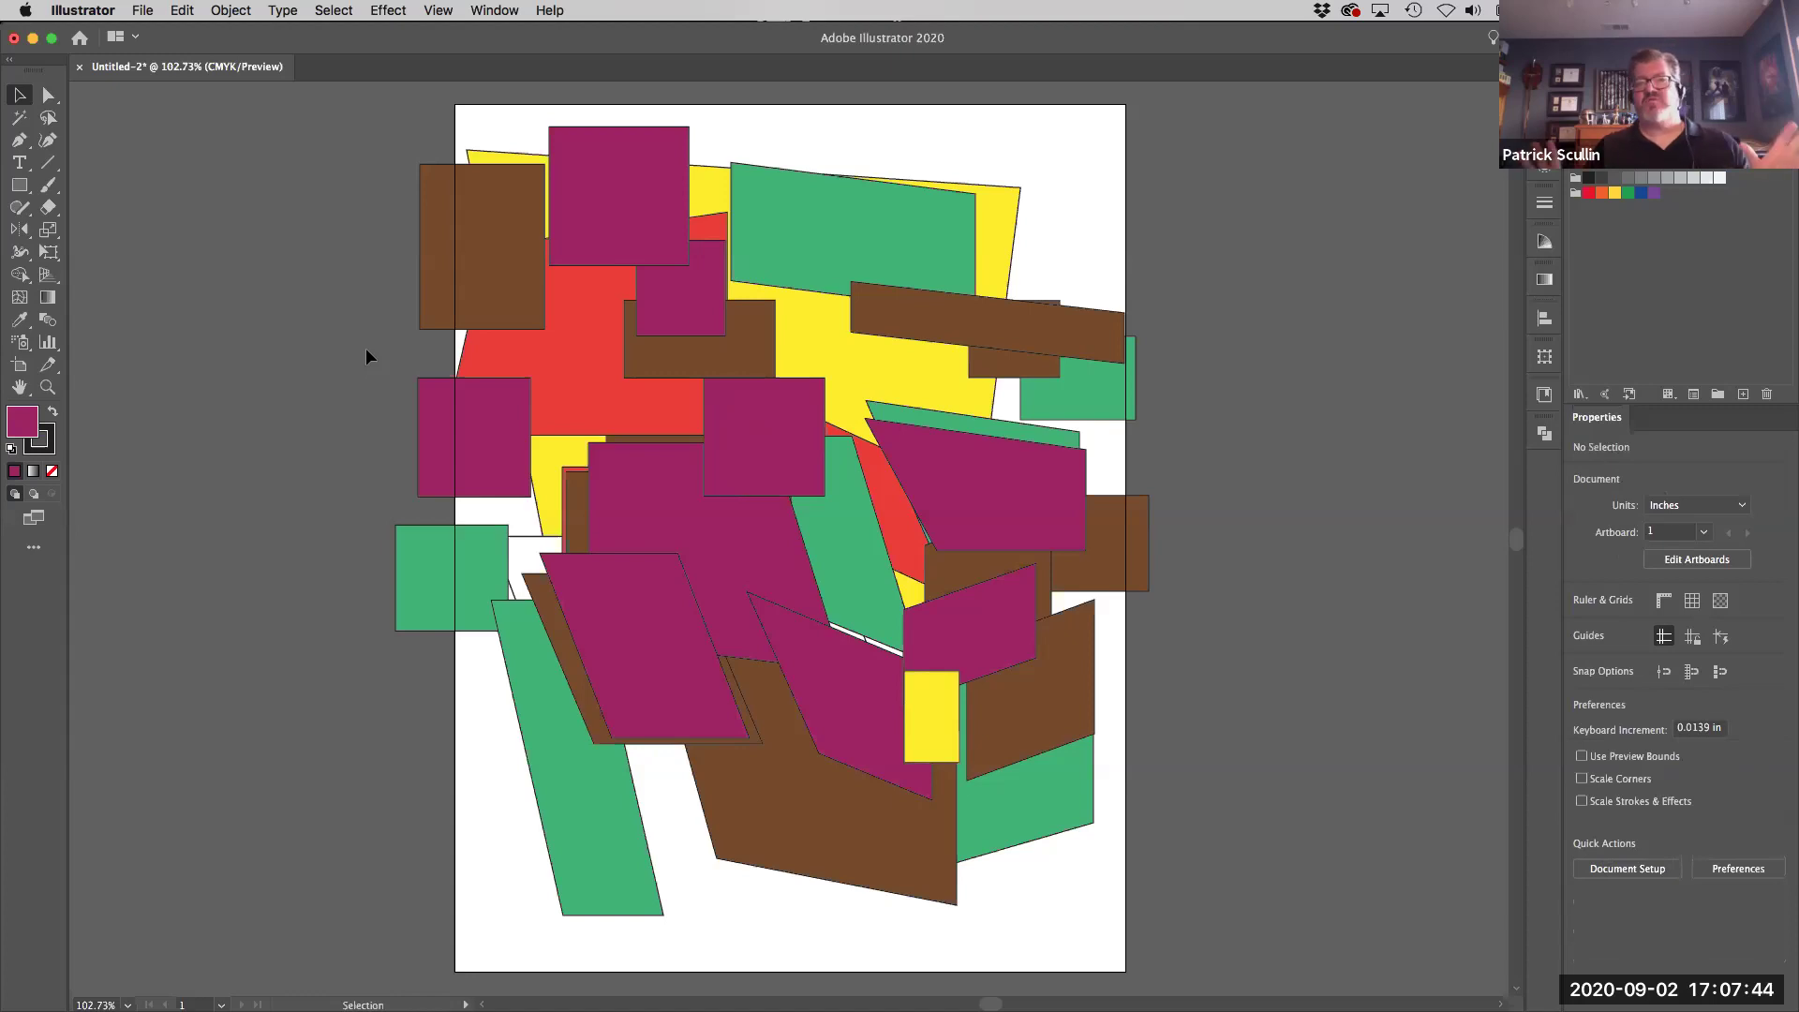